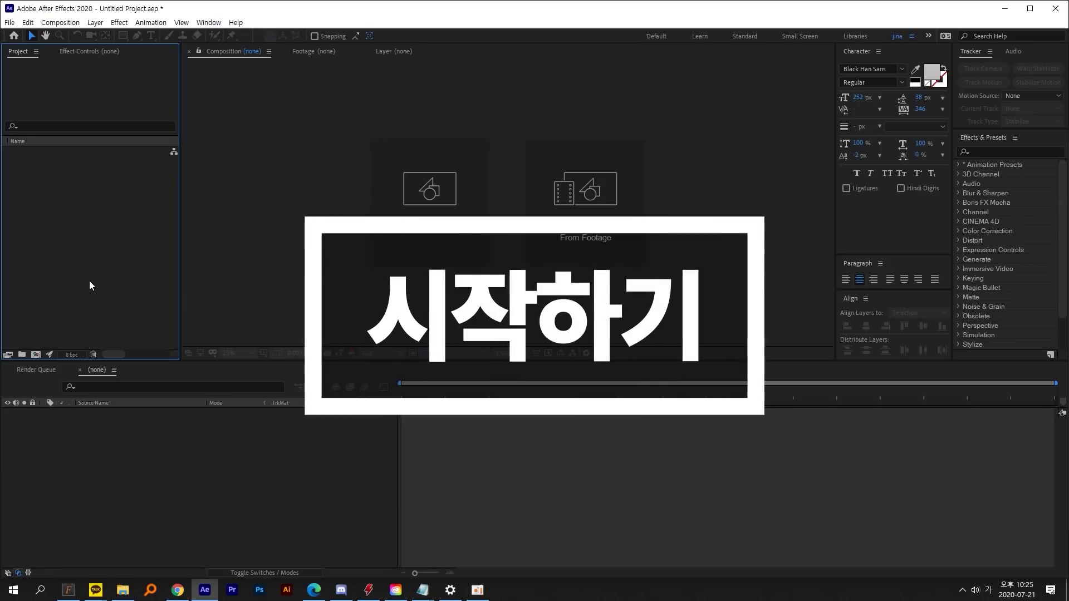
Step: Create a composition named camera at 1920 x 1080 px, 29.97 frames per second, with a duration of 0;00;20;00
click(78, 22)
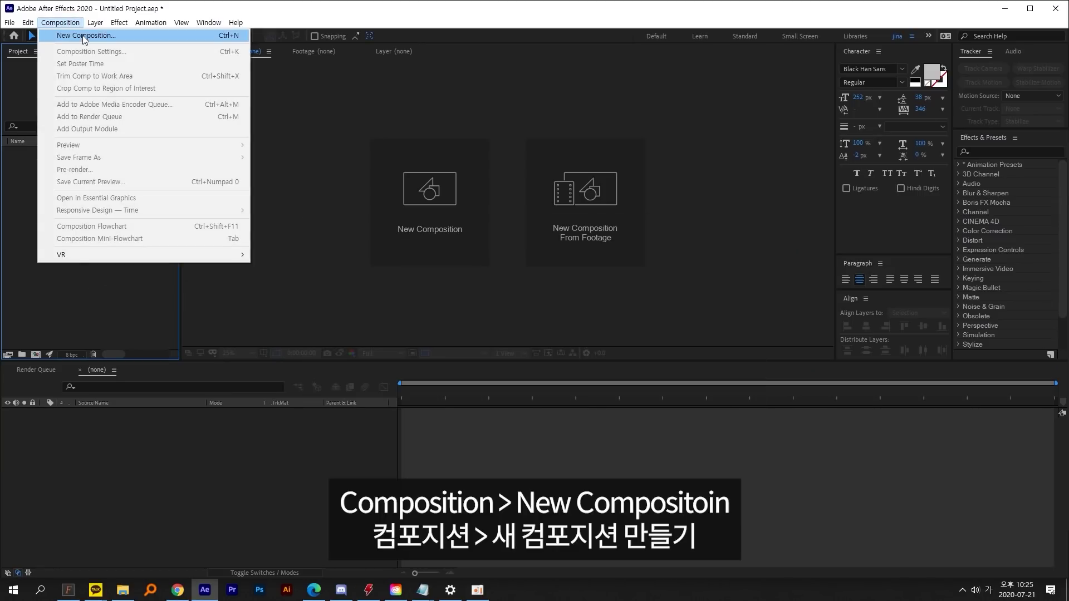
click(82, 35)
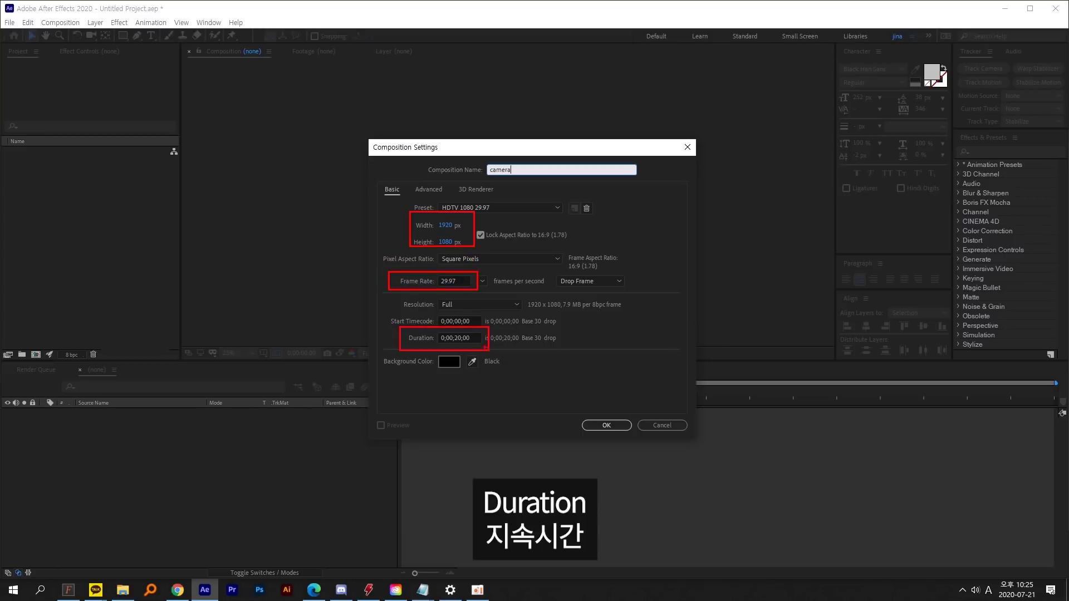
key(Escape)
click(460, 338)
key(BackSpace)
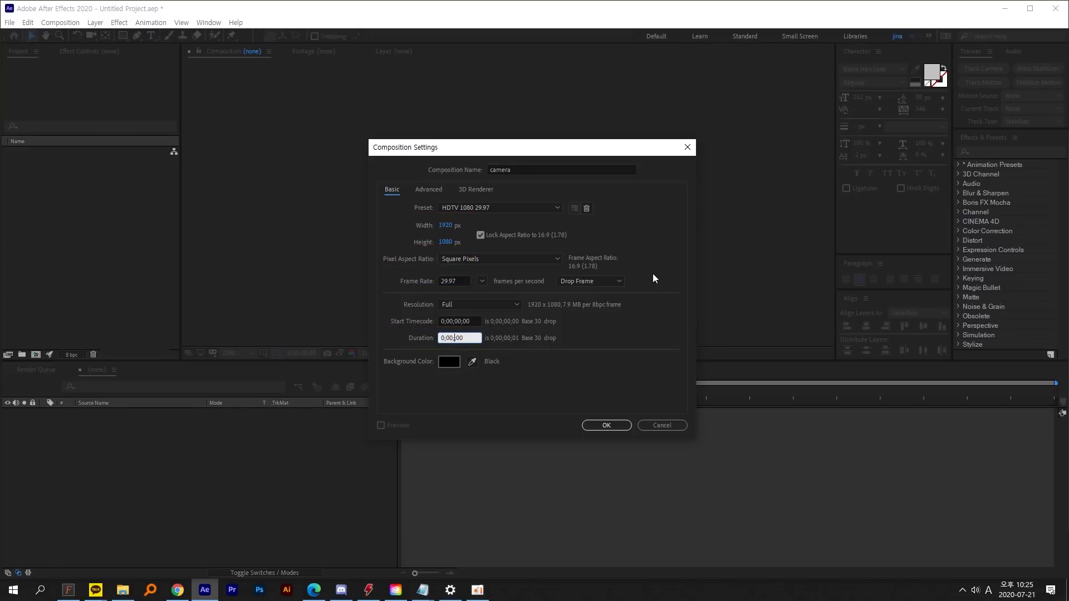
click(619, 424)
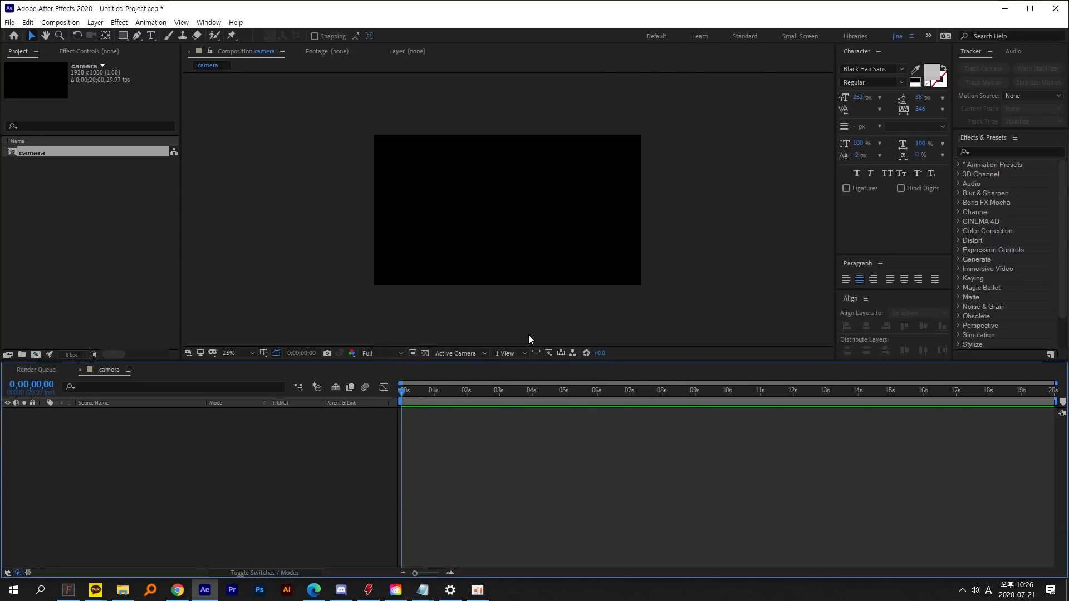
Step: Import all the image and video files from the source folder into the project
click(71, 224)
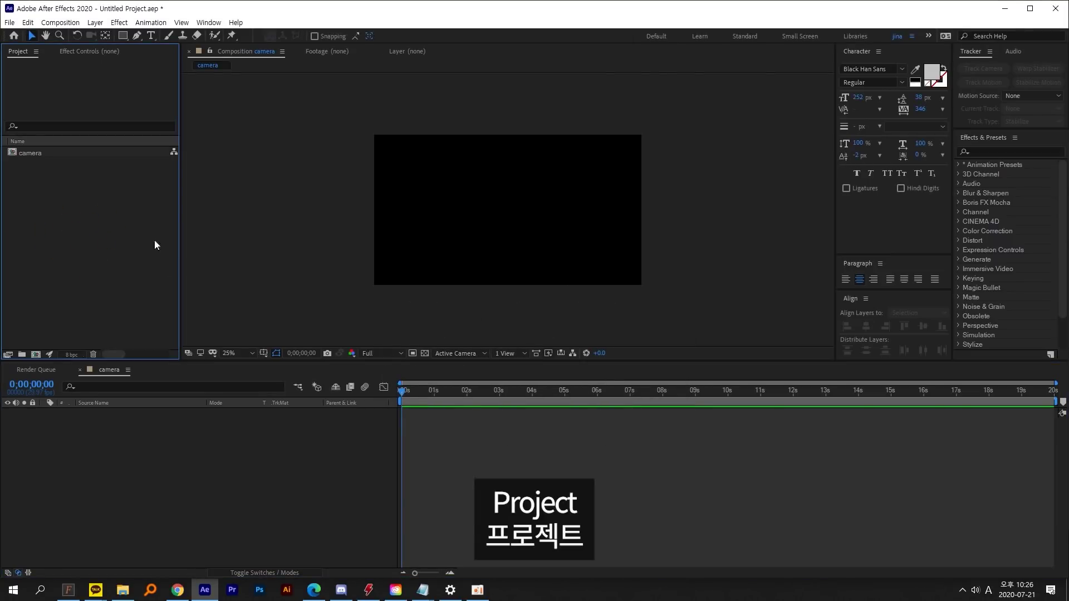
double_click(99, 236)
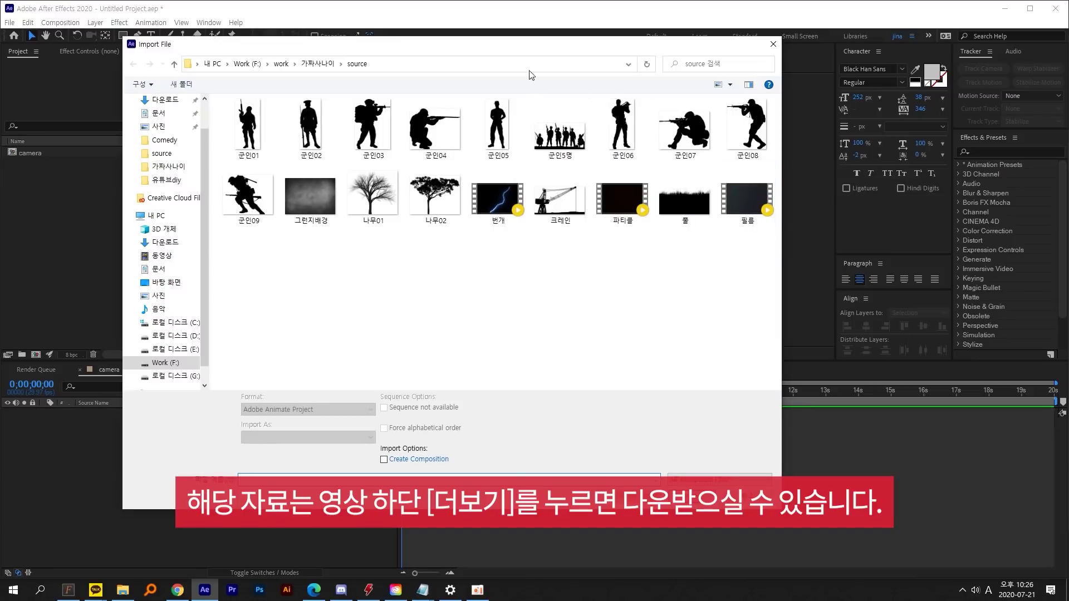
drag(529, 43, 746, 87)
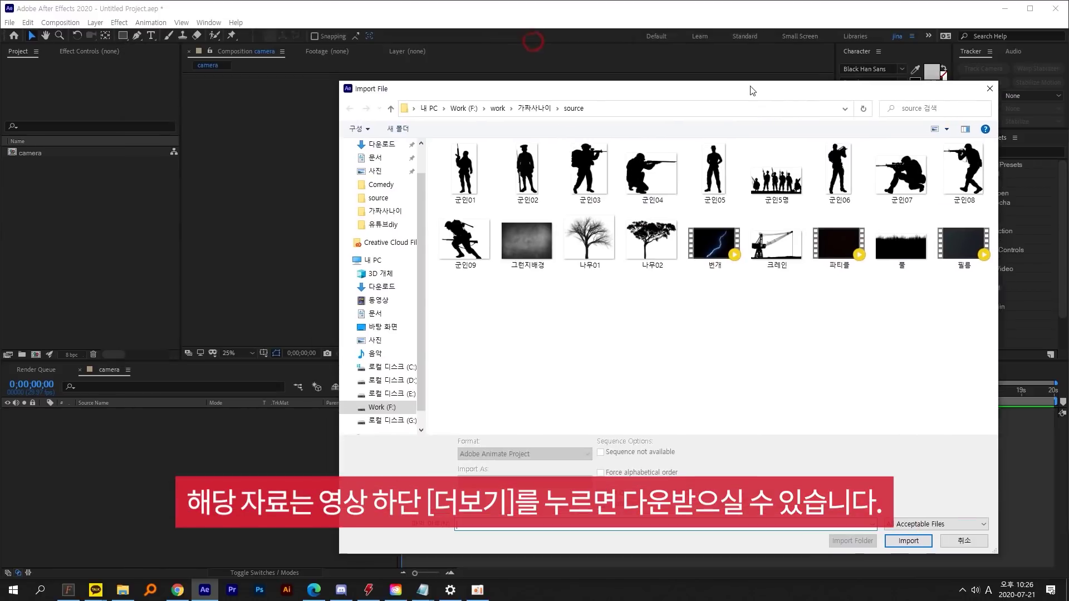
drag(974, 307, 439, 139)
click(908, 540)
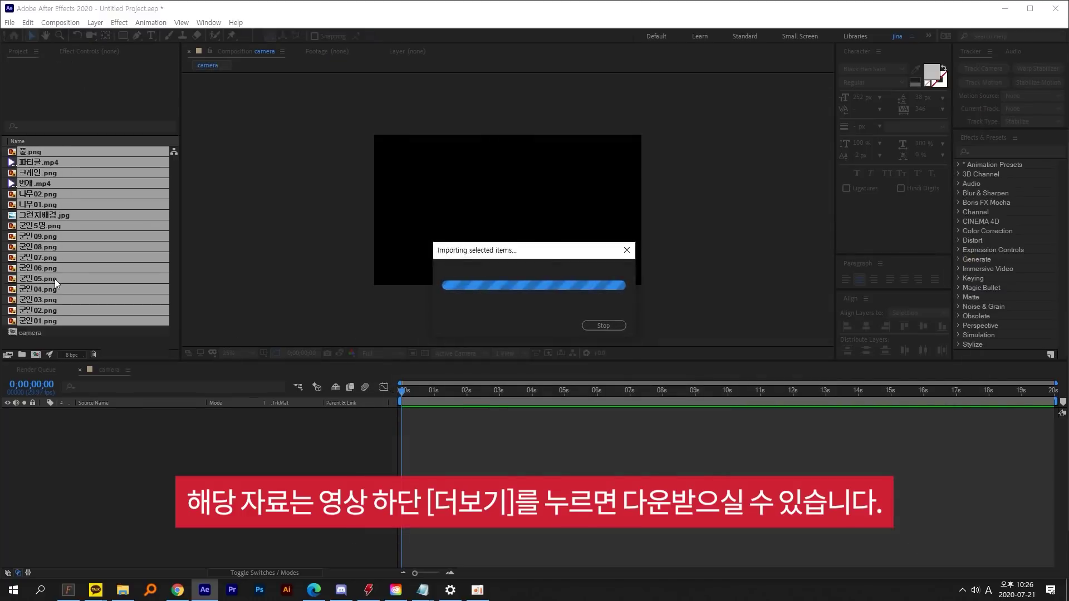
click(6, 217)
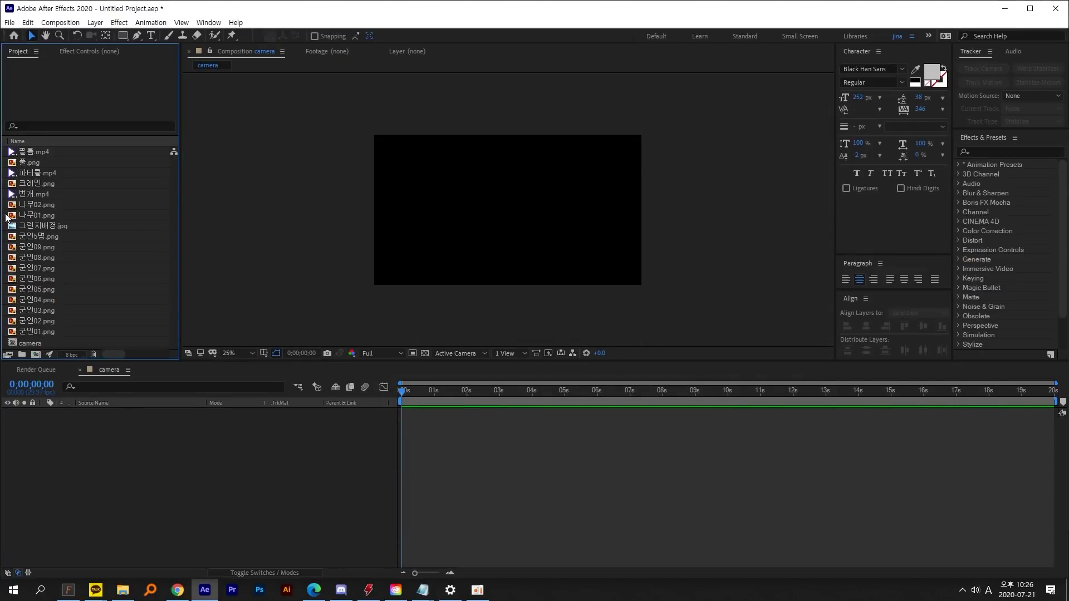
click(40, 162)
ctrl+click(42, 185)
ctrl+click(46, 203)
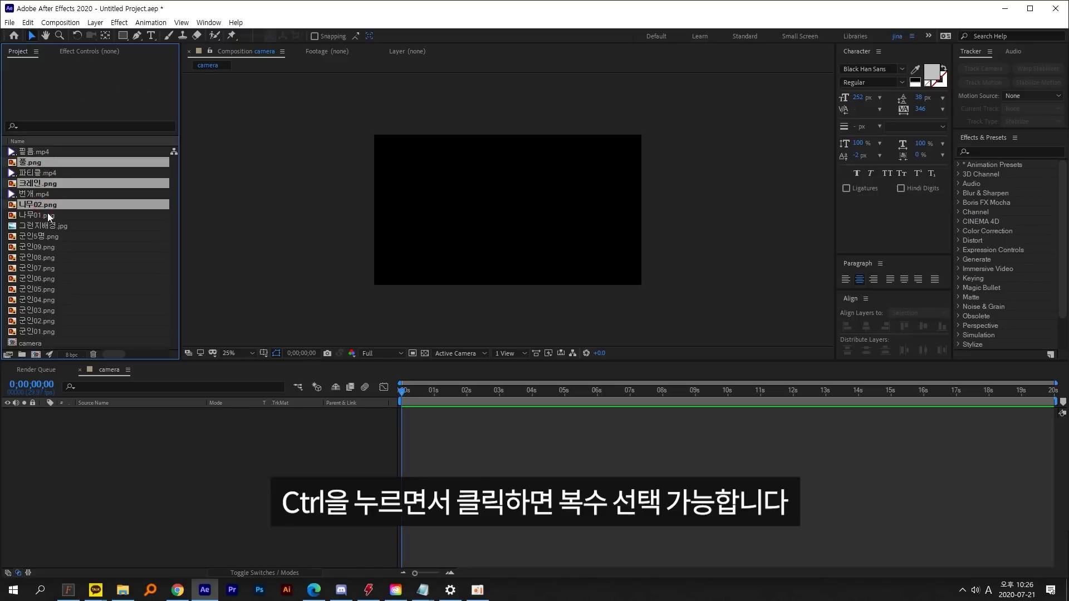
ctrl+click(48, 214)
click(105, 266)
Step: Add all the PNG files, from 풀.png through 군인01.png, to the camera composition as layers, leaving out the videos and 그런지배경.jpg
click(49, 162)
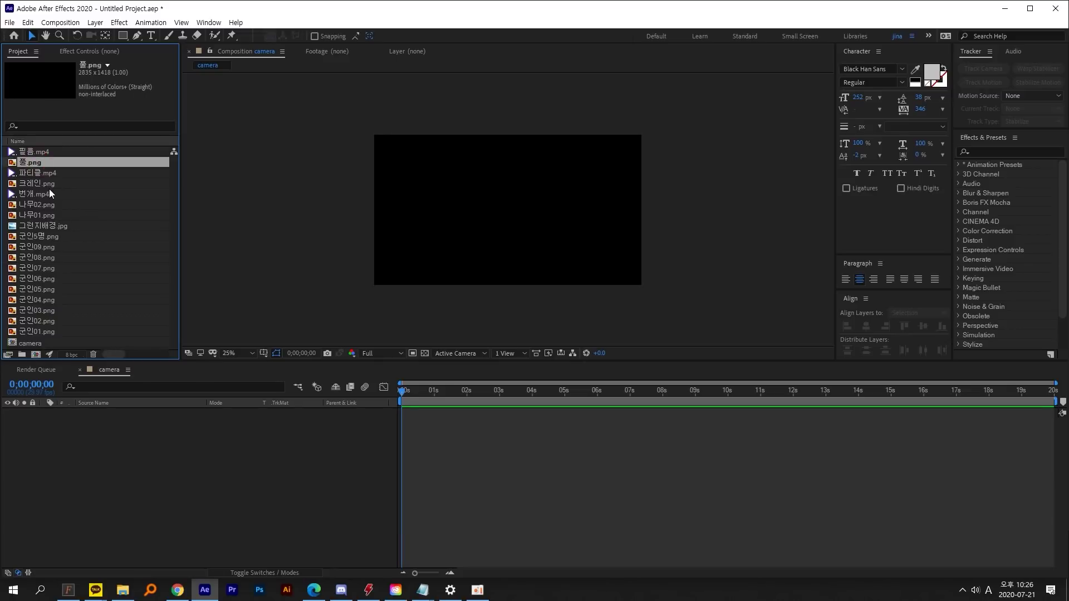
ctrl+click(49, 184)
ctrl+click(47, 205)
ctrl+click(62, 216)
ctrl+click(56, 236)
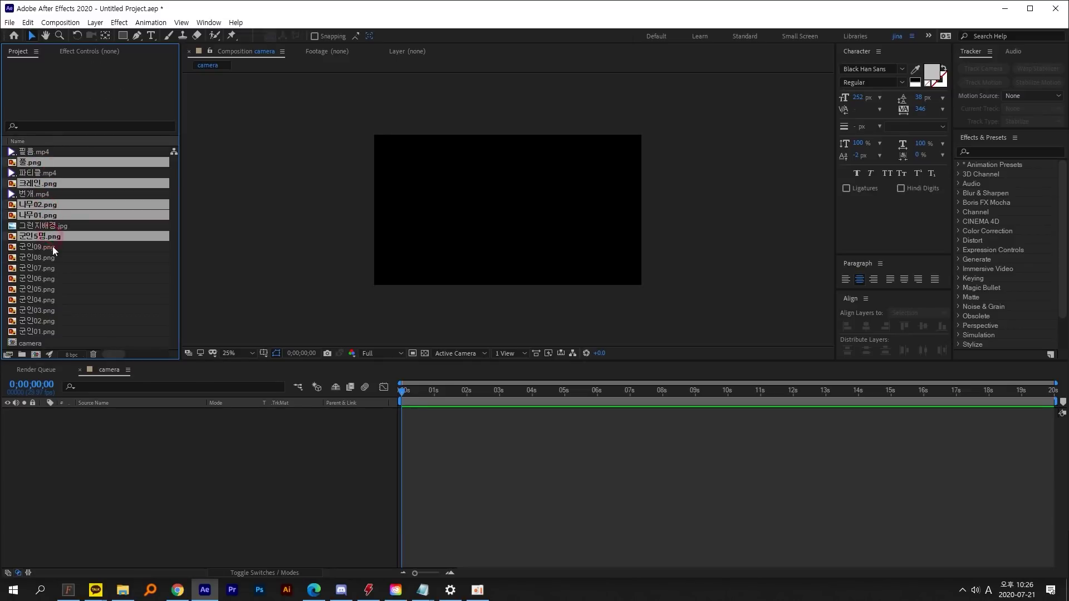
ctrl+click(52, 247)
ctrl+click(54, 257)
ctrl+click(55, 268)
ctrl+click(54, 279)
ctrl+click(54, 289)
ctrl+click(55, 299)
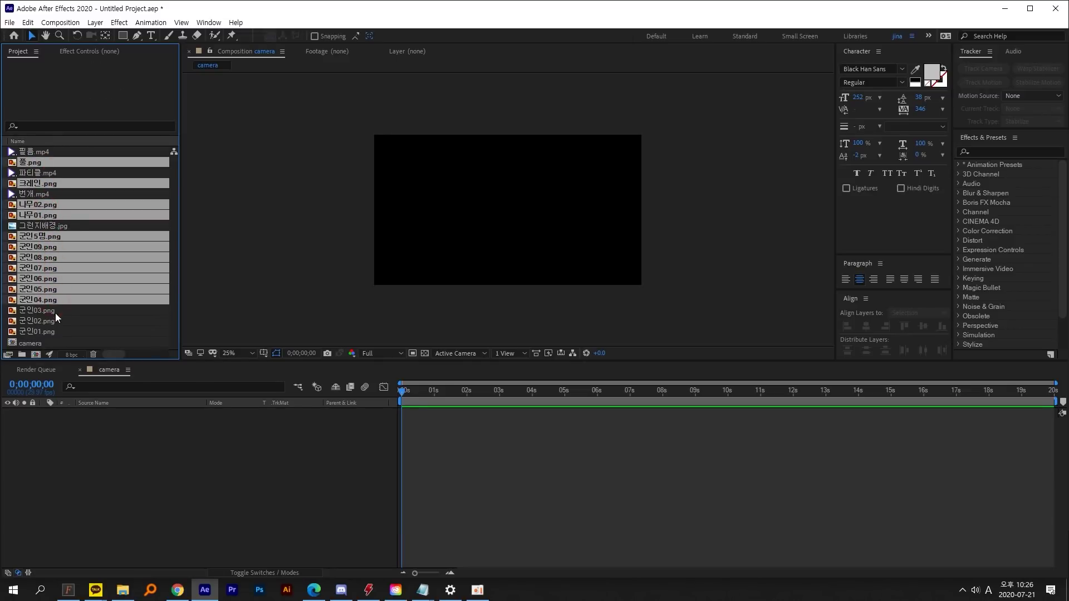
ctrl+click(55, 310)
ctrl+click(55, 321)
ctrl+click(61, 331)
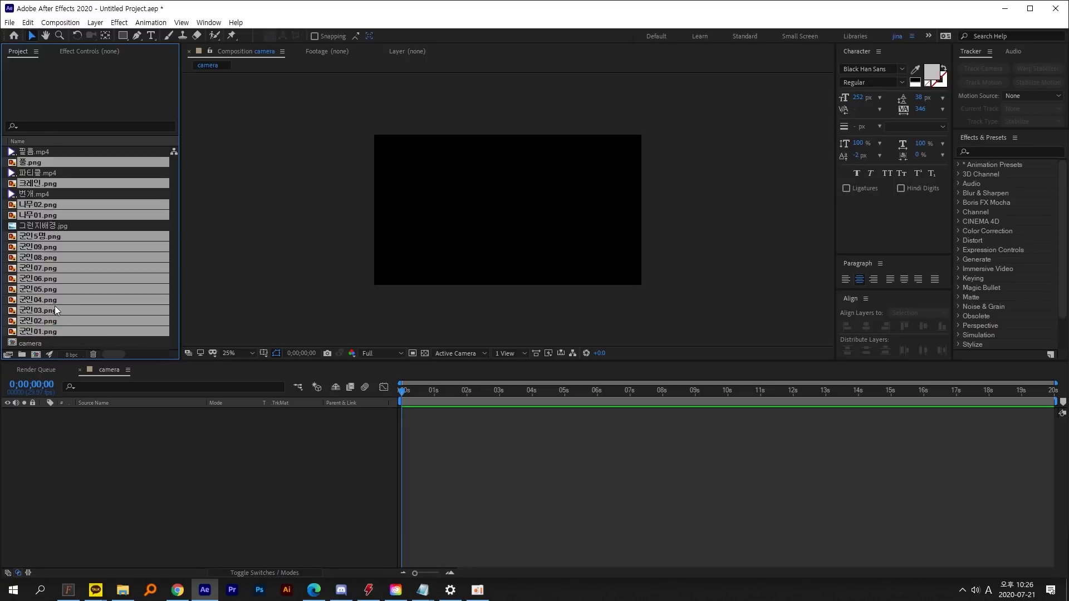
drag(54, 306, 101, 461)
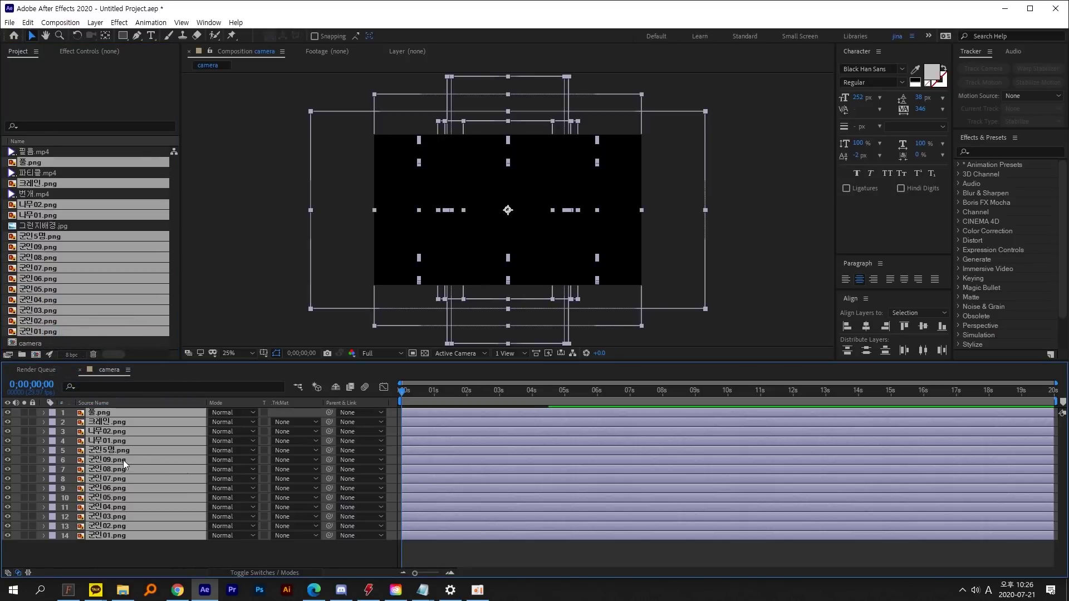
click(481, 561)
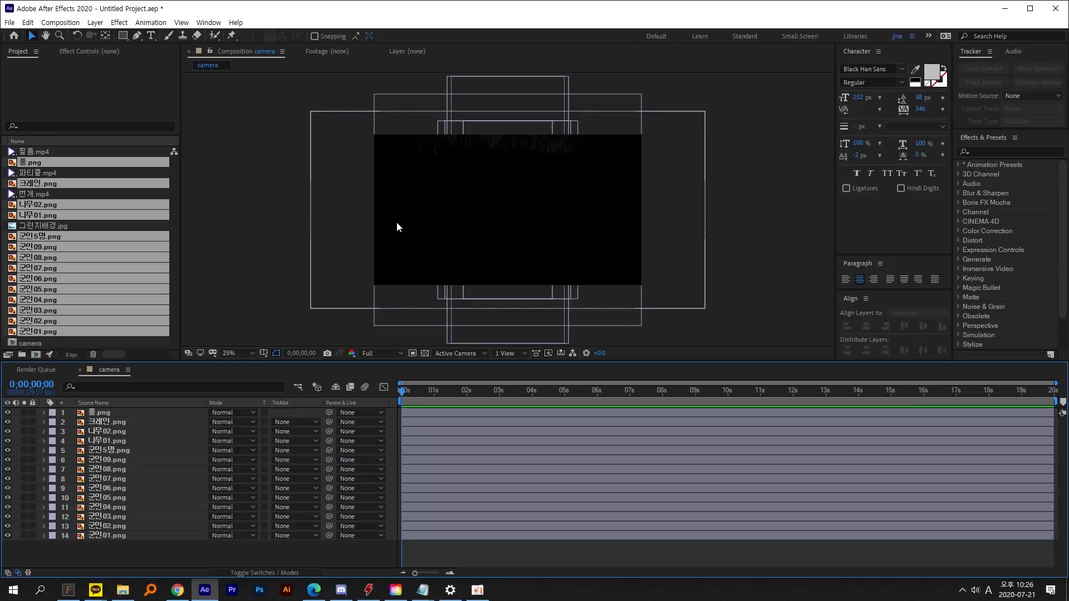
Step: Examine the thumbnails of the source images in the source folder in File Explorer, and return to the composition
mouse_move(383, 197)
mouse_down()
mouse_move(401, 190)
mouse_move(407, 231)
mouse_up()
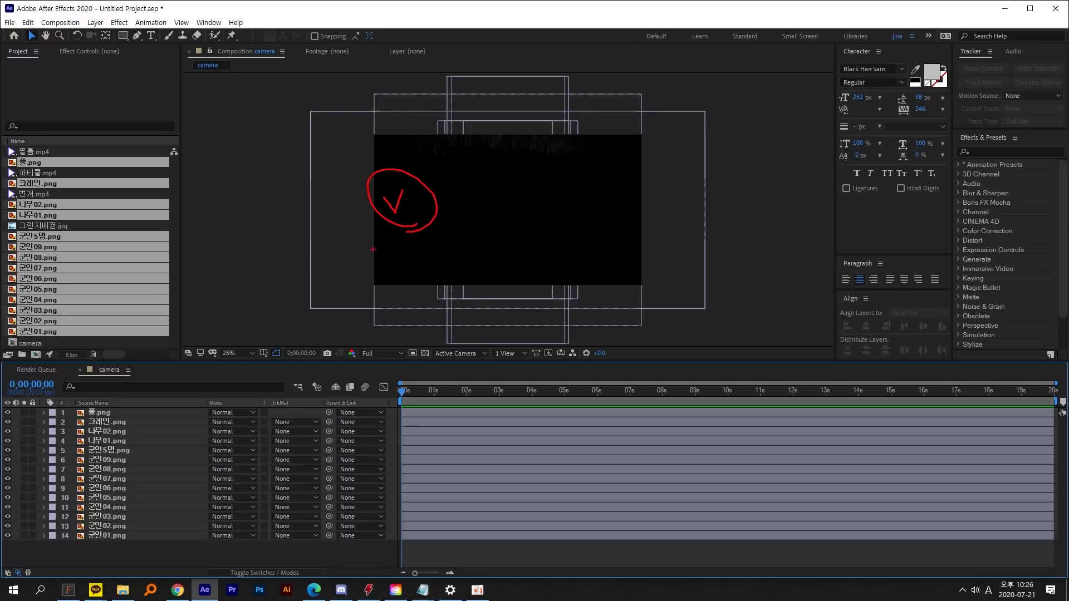
click(122, 590)
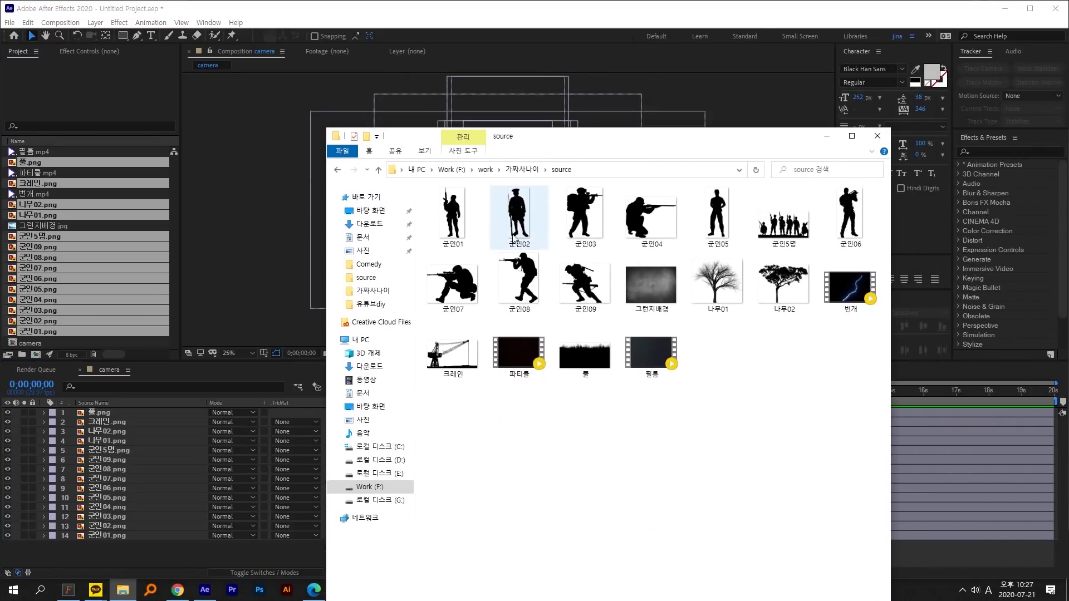
drag(441, 136, 636, 97)
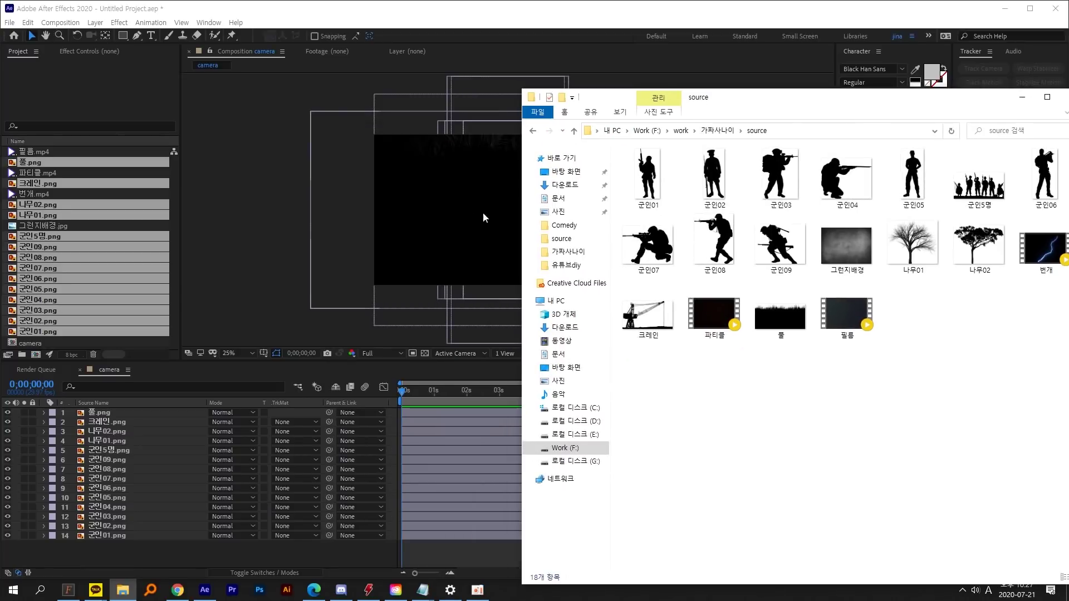
drag(851, 102, 596, 110)
click(765, 105)
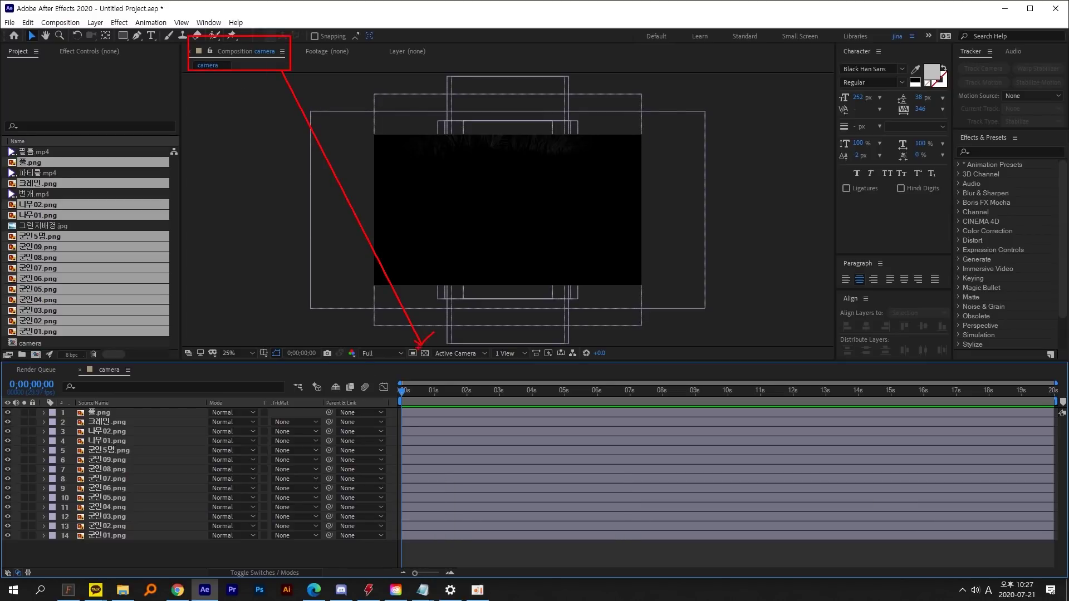
Step: Turn on the transparency grid for the camera composition and show the layer switches columns in the timeline
click(425, 354)
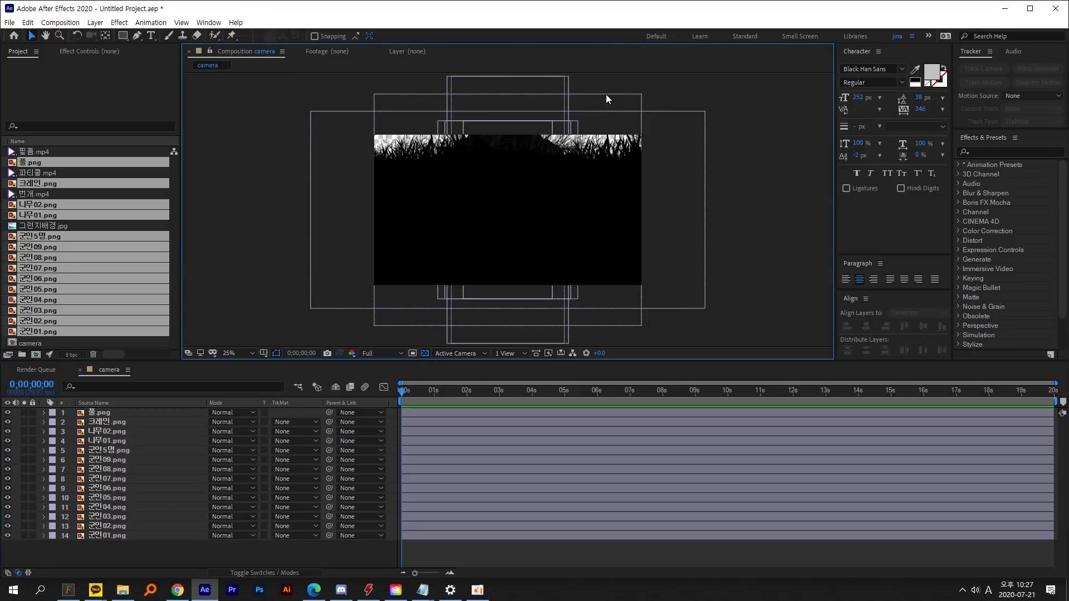
click(540, 228)
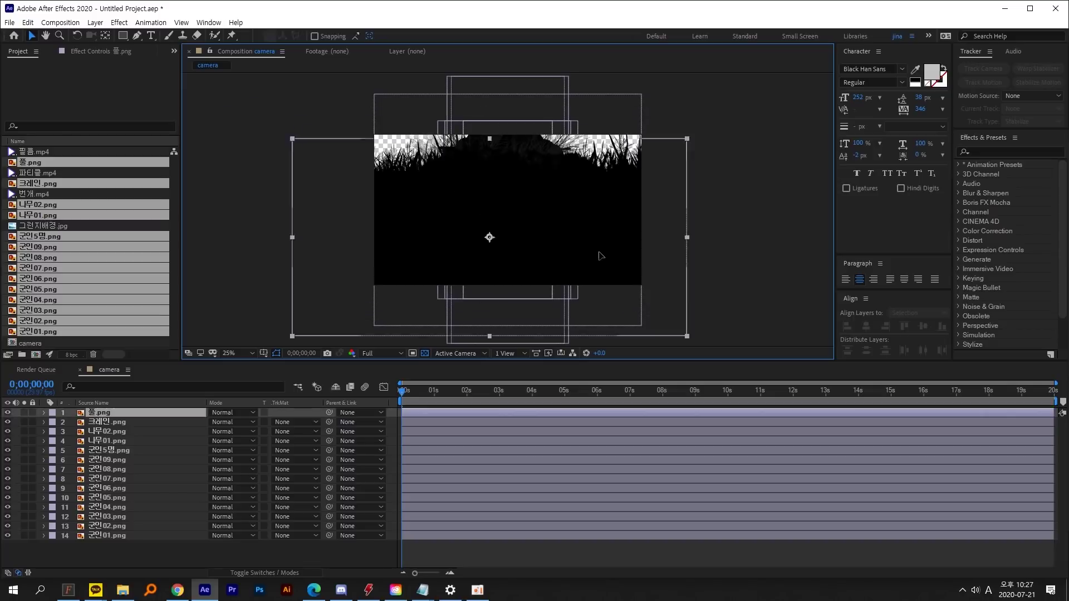
key(F4)
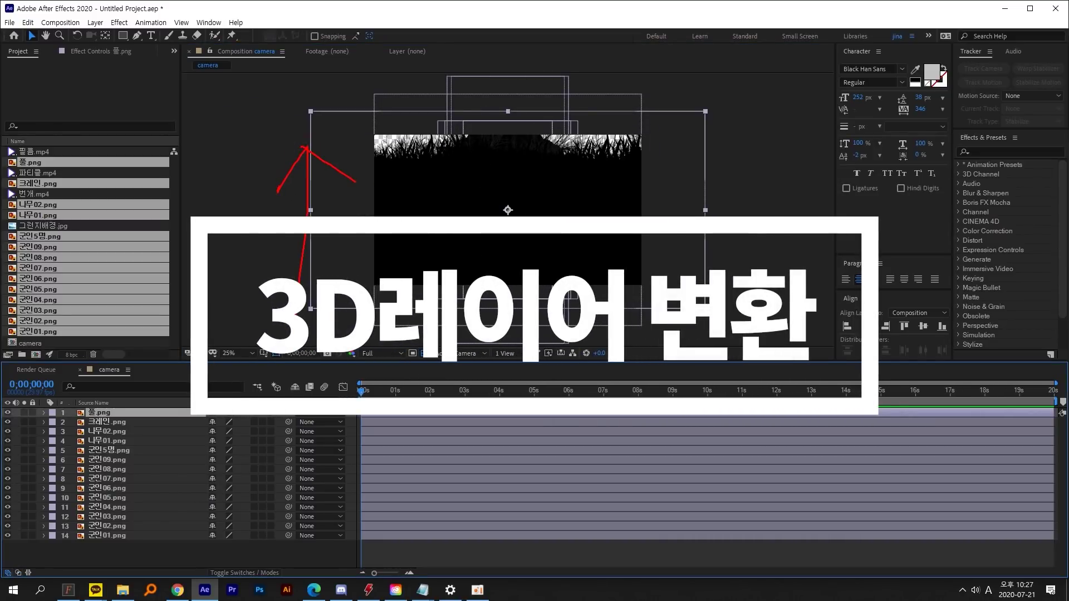
drag(628, 201, 609, 286)
drag(540, 190, 521, 317)
drag(485, 258, 484, 269)
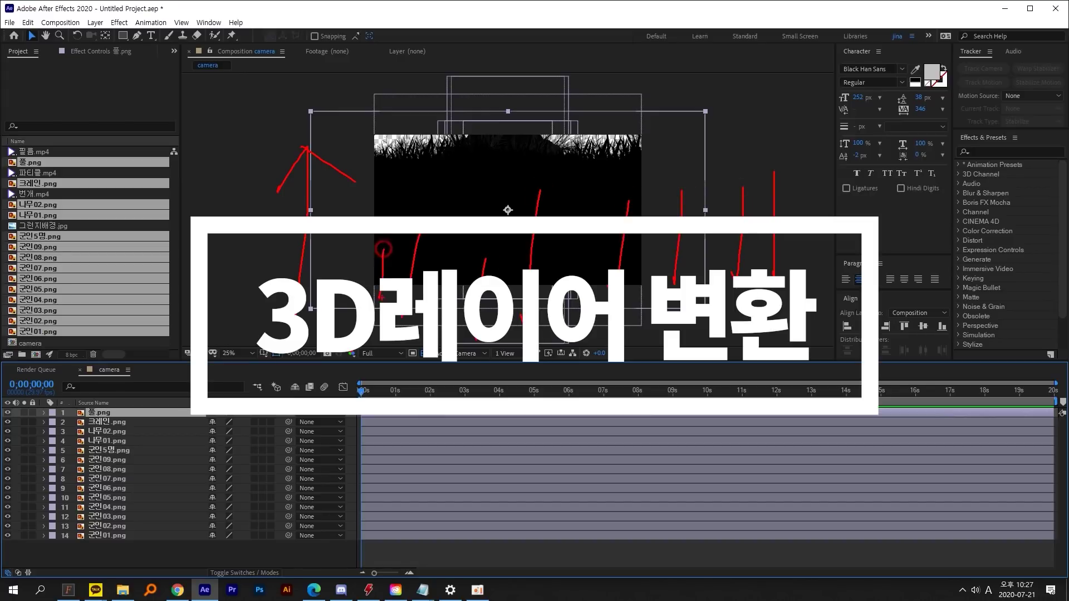
key(Escape)
mouse_move(186, 66)
mouse_down()
mouse_move(288, 39)
mouse_move(511, 342)
mouse_up()
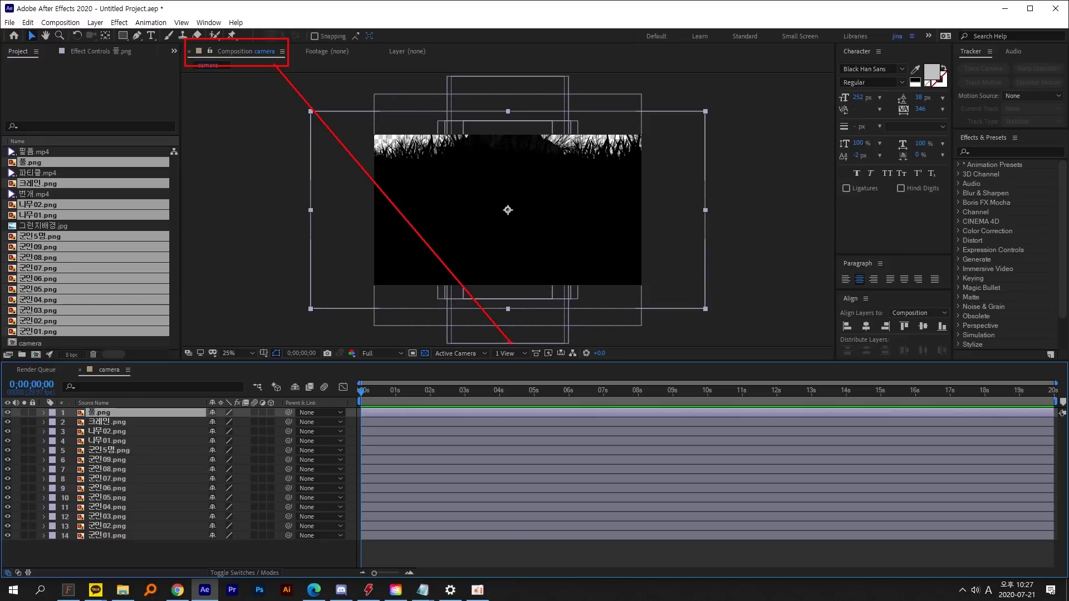
key(Escape)
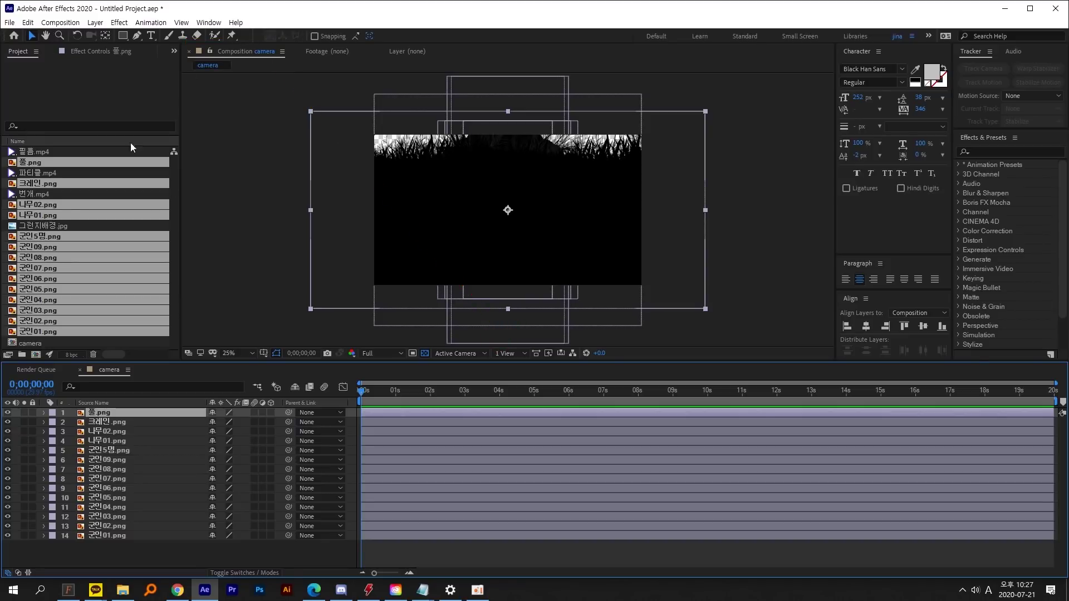
Step: Set the composition viewer's layout to 2 Views - Horizontal
click(508, 353)
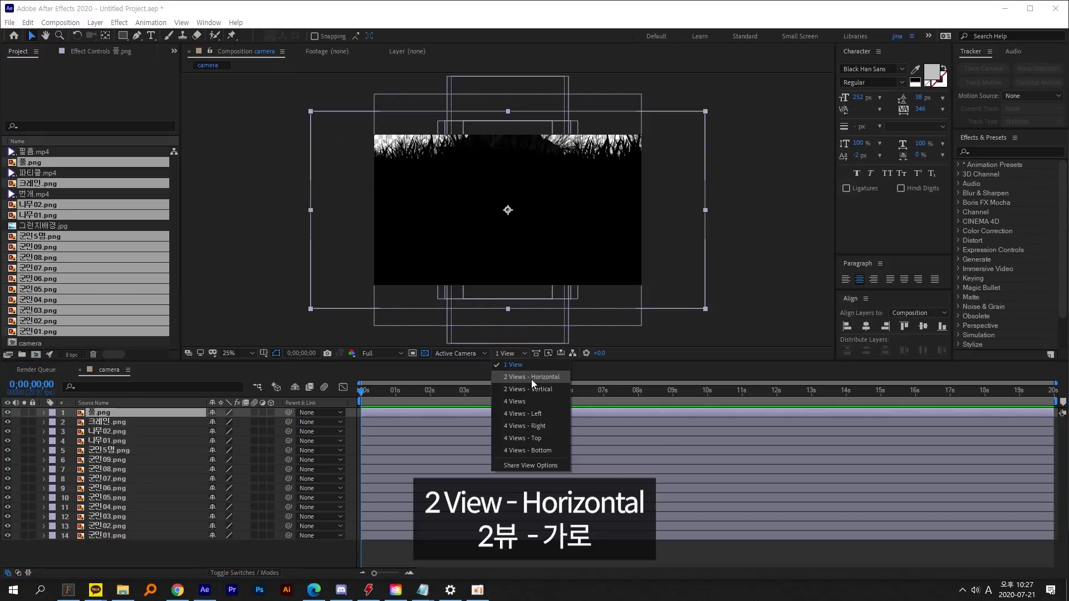
click(531, 378)
key(ctrl+2)
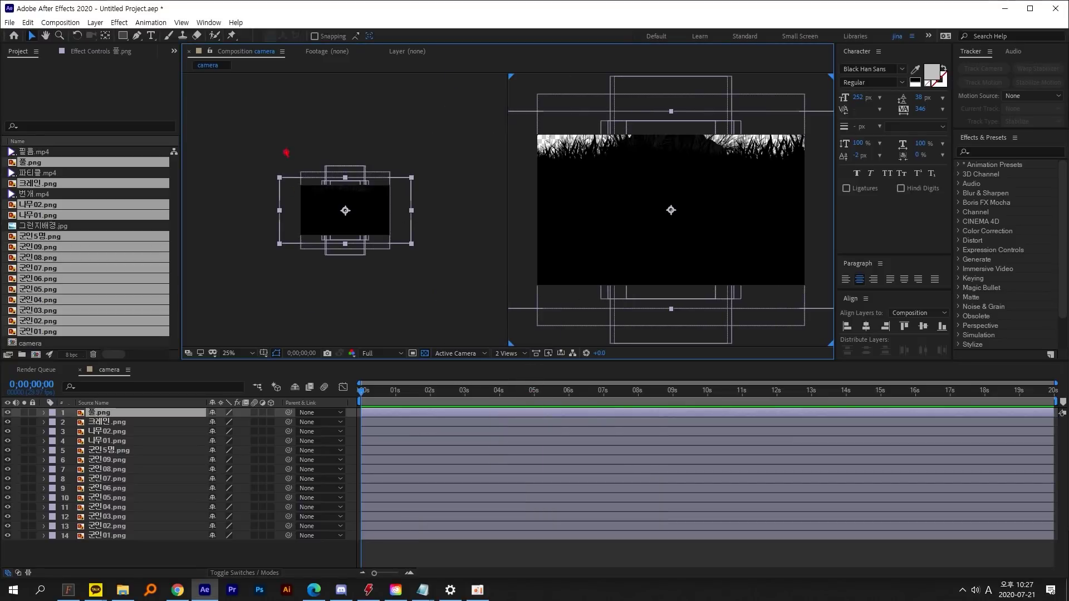
drag(287, 150, 310, 140)
mouse_move(328, 186)
mouse_down()
mouse_move(251, 131)
mouse_move(296, 217)
mouse_up()
key(Escape)
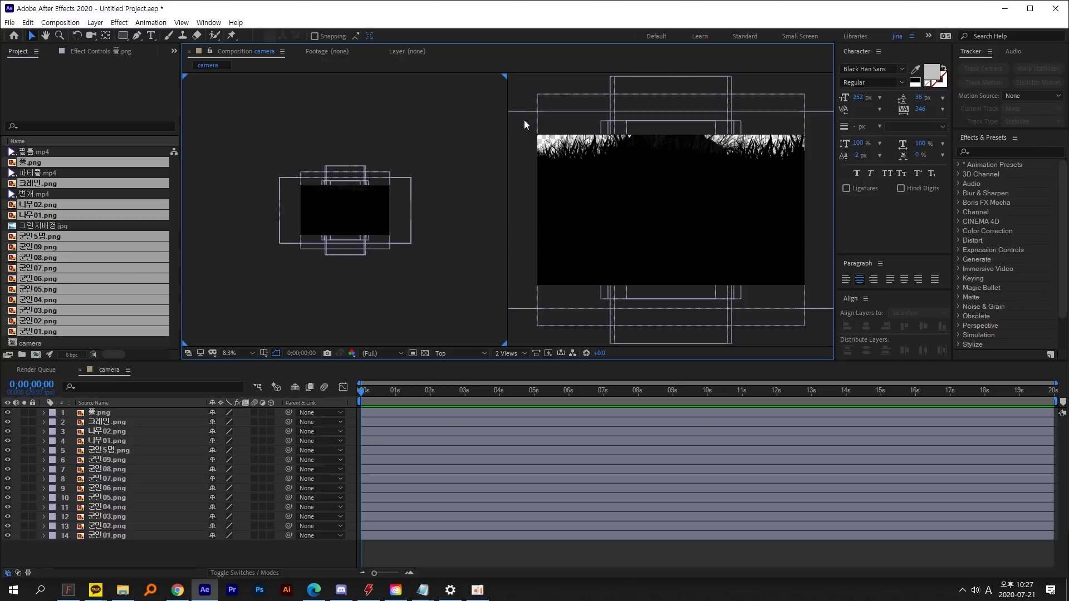
key(ctrl+2)
drag(522, 86, 530, 103)
drag(861, 114, 833, 159)
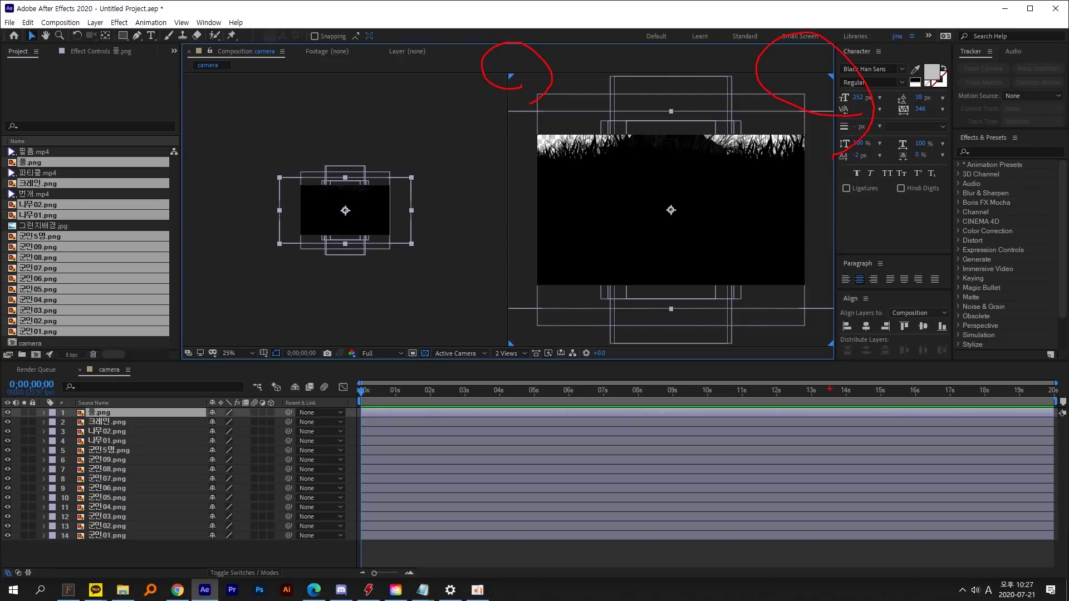
drag(818, 323, 869, 334)
drag(546, 384, 490, 312)
key(Escape)
Step: Activate the smaller of the two composition views and set its 3D view to Back
click(399, 132)
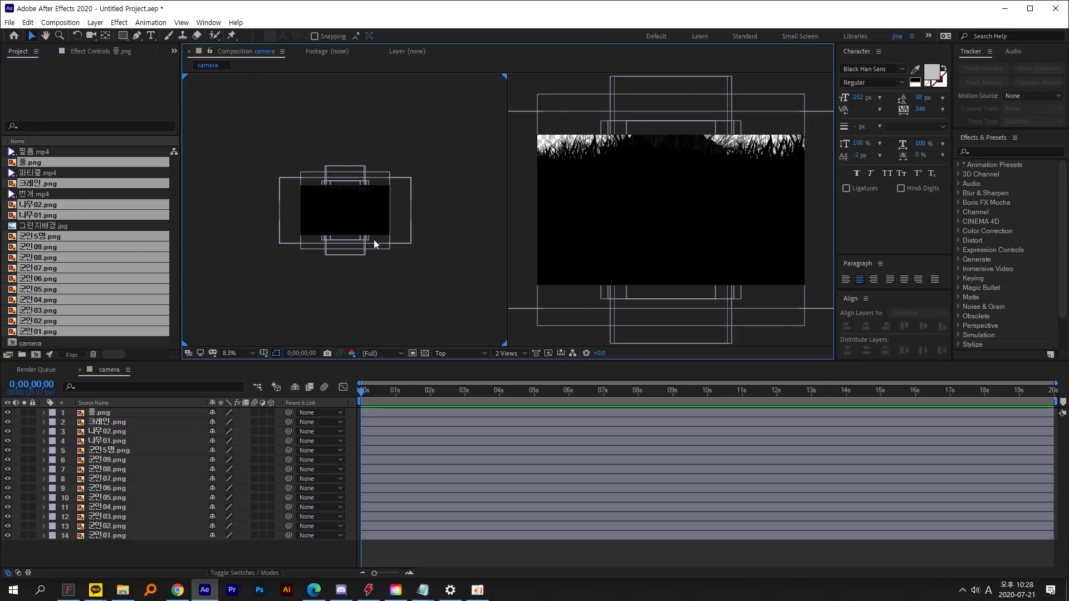
drag(459, 324, 492, 366)
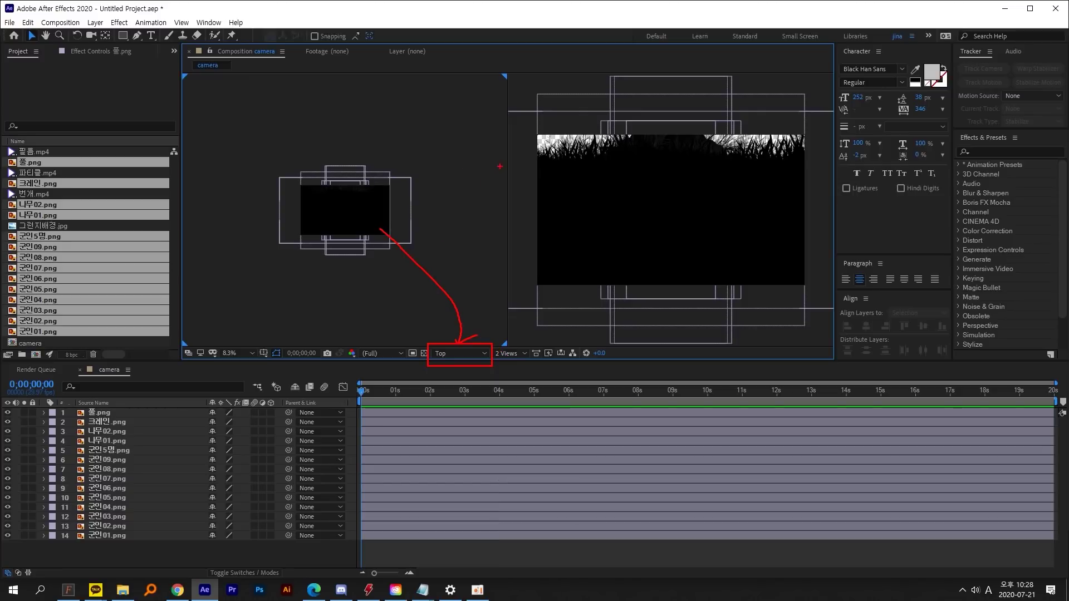
click(459, 353)
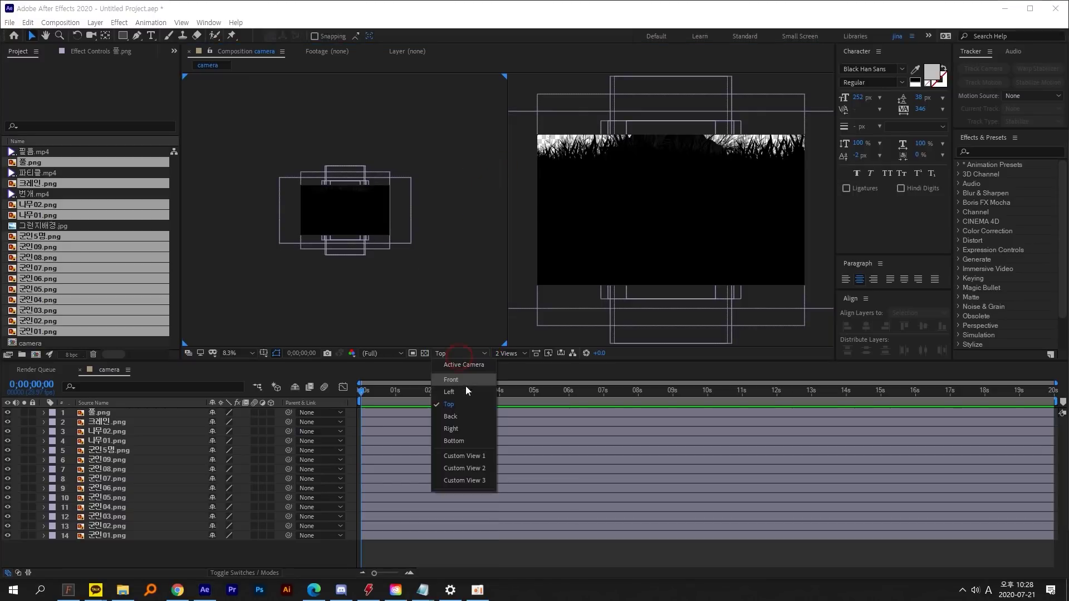
click(464, 420)
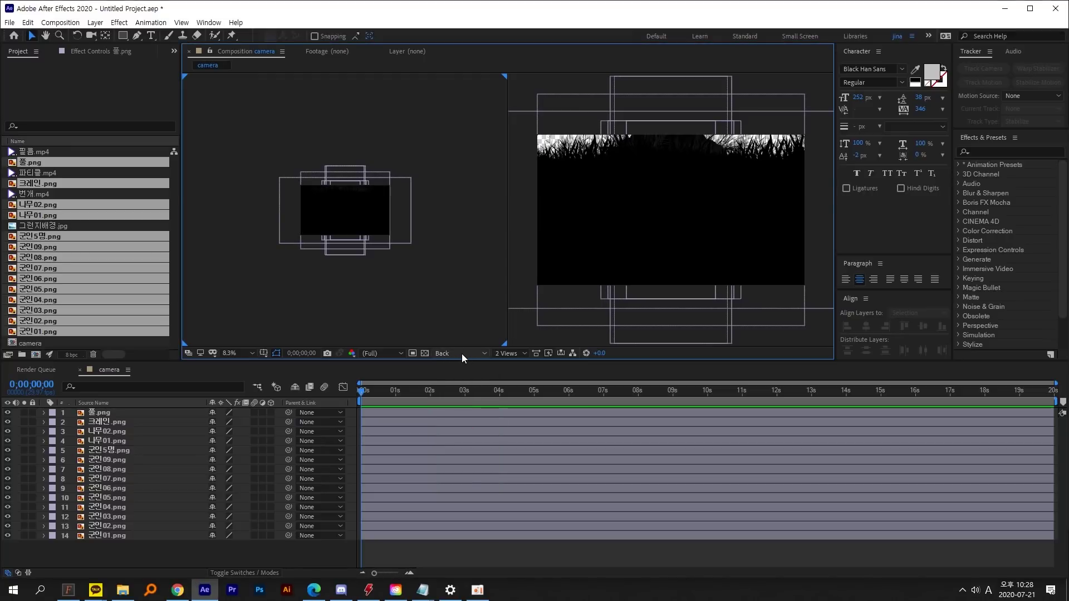
drag(295, 118, 331, 105)
drag(344, 105, 337, 162)
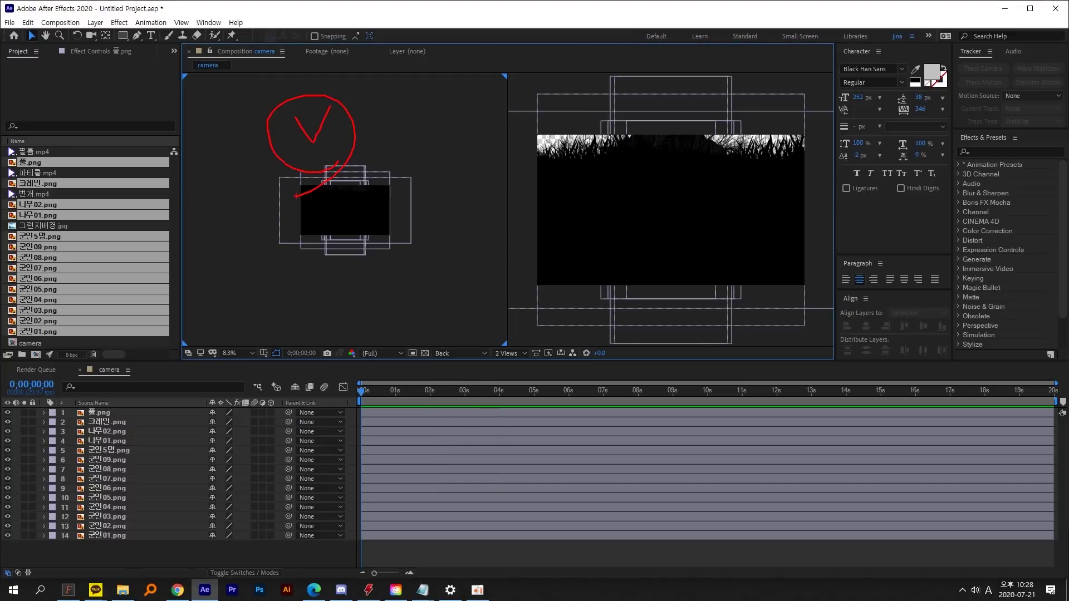
Step: Set the smaller composition view to Top and turn all fourteen image layers into 3D layers
click(463, 355)
click(460, 404)
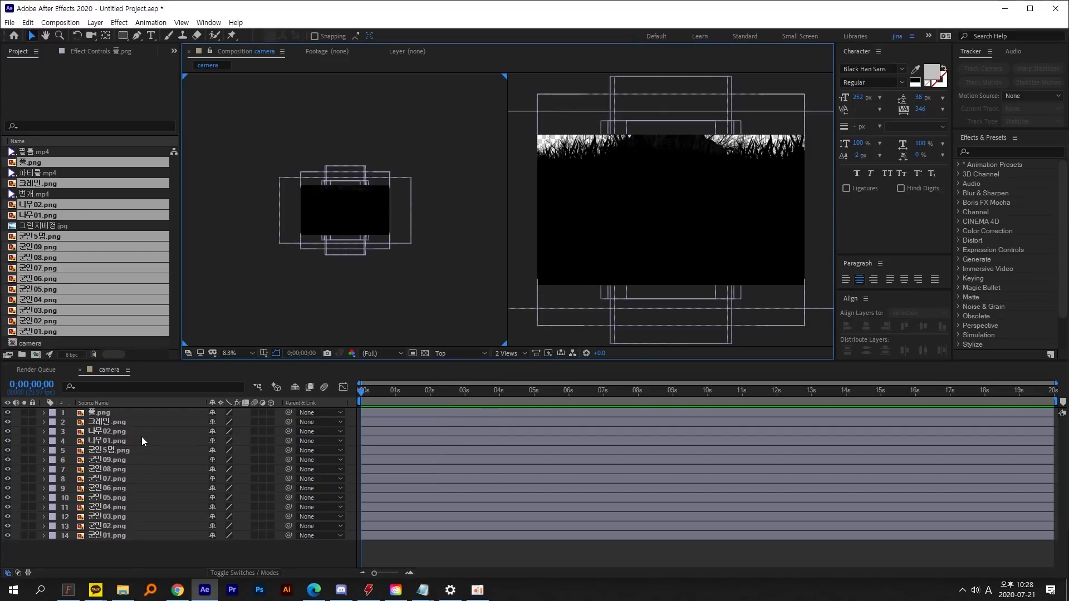
click(372, 218)
click(453, 299)
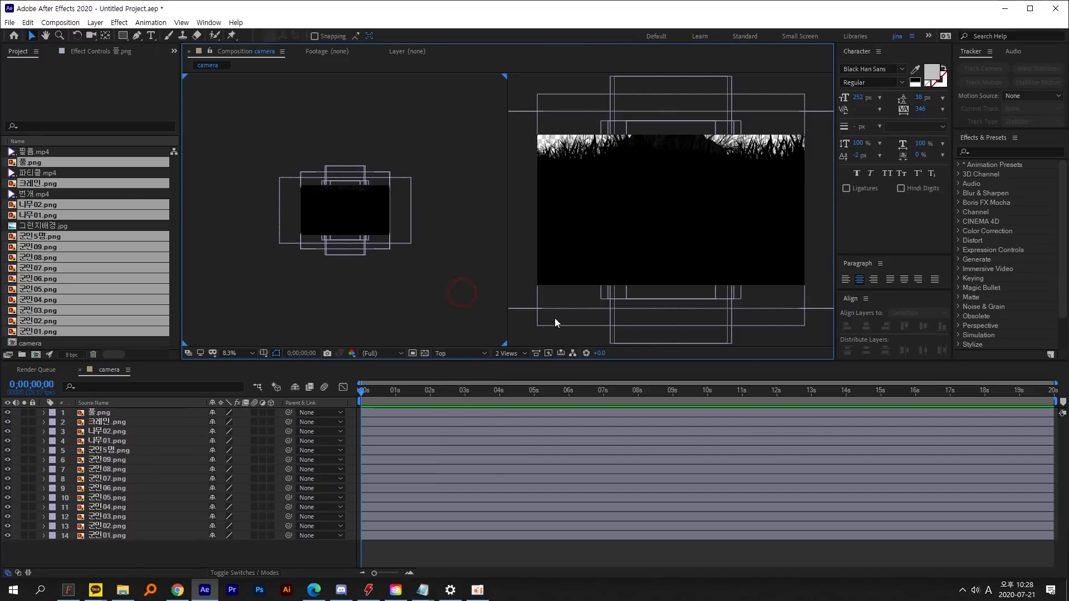
click(554, 318)
click(462, 326)
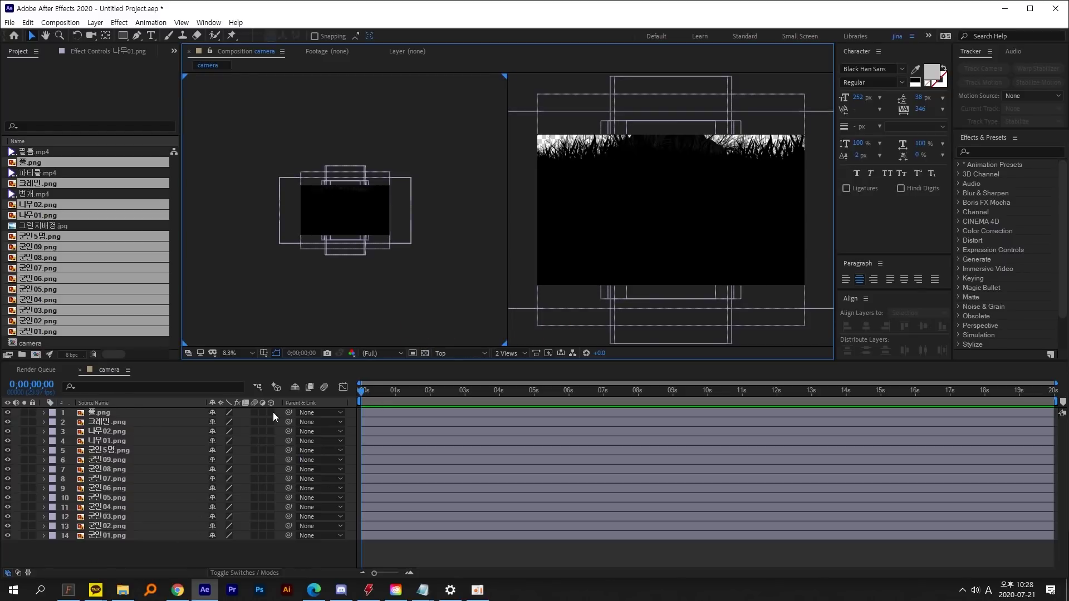
drag(271, 412, 272, 535)
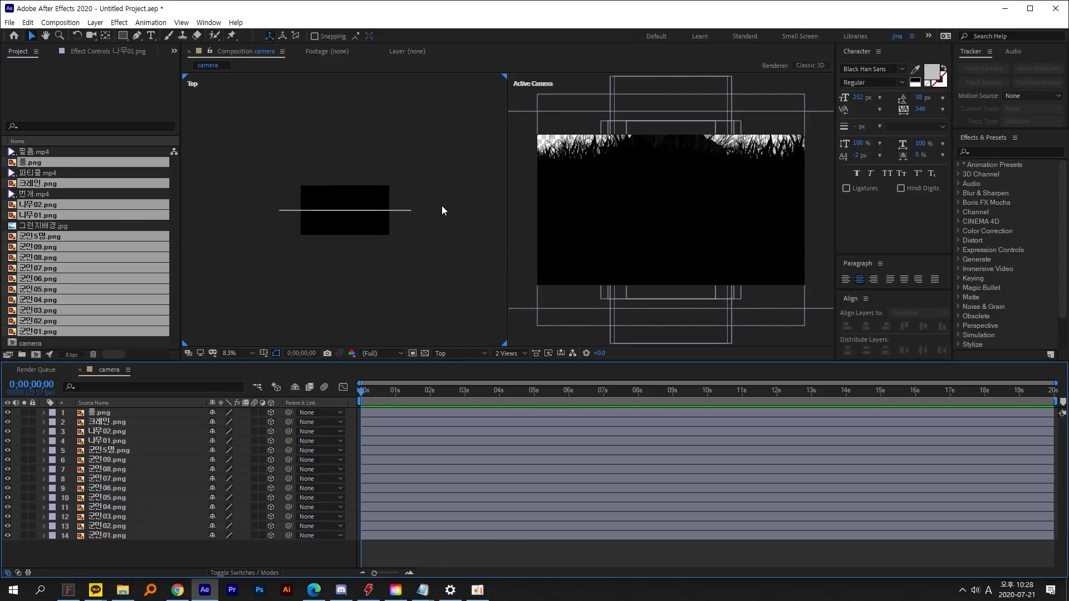
Step: Try to move the 크레인.png layer backward along the Z axis in the Top view
click(129, 423)
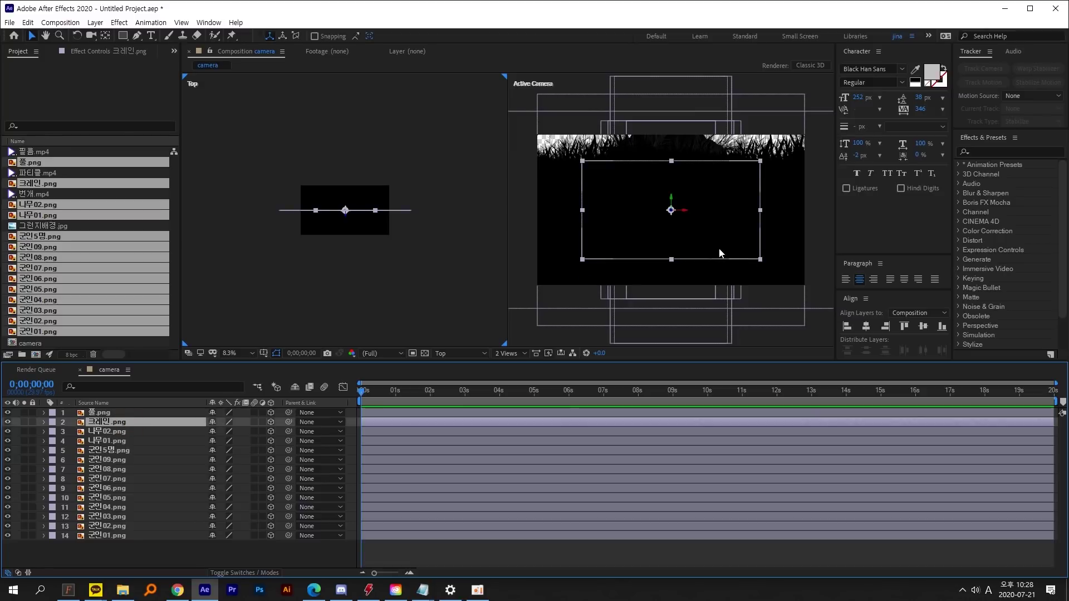
click(719, 254)
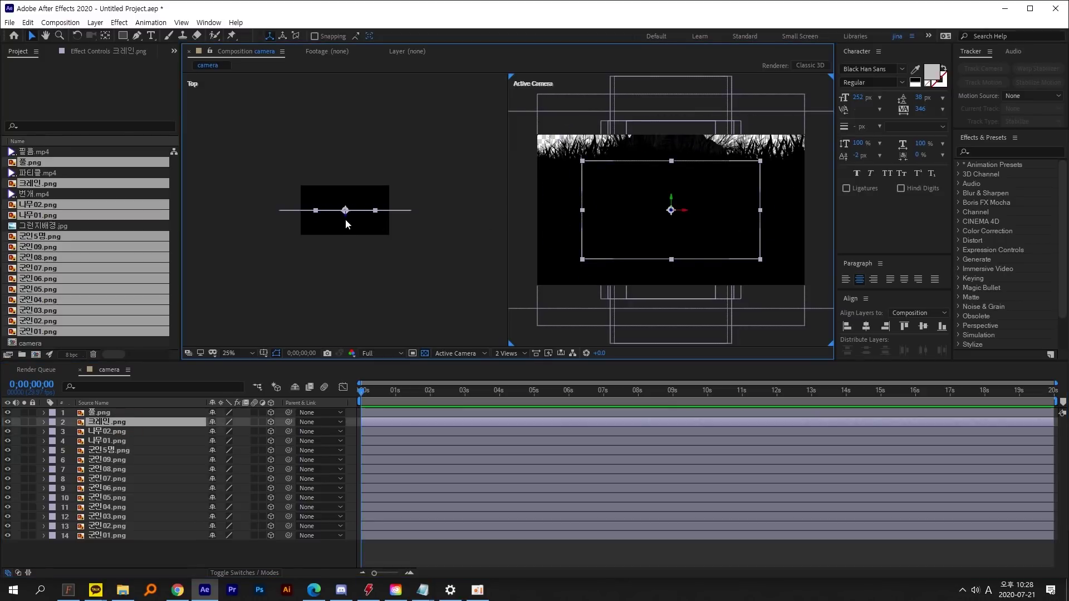
click(343, 190)
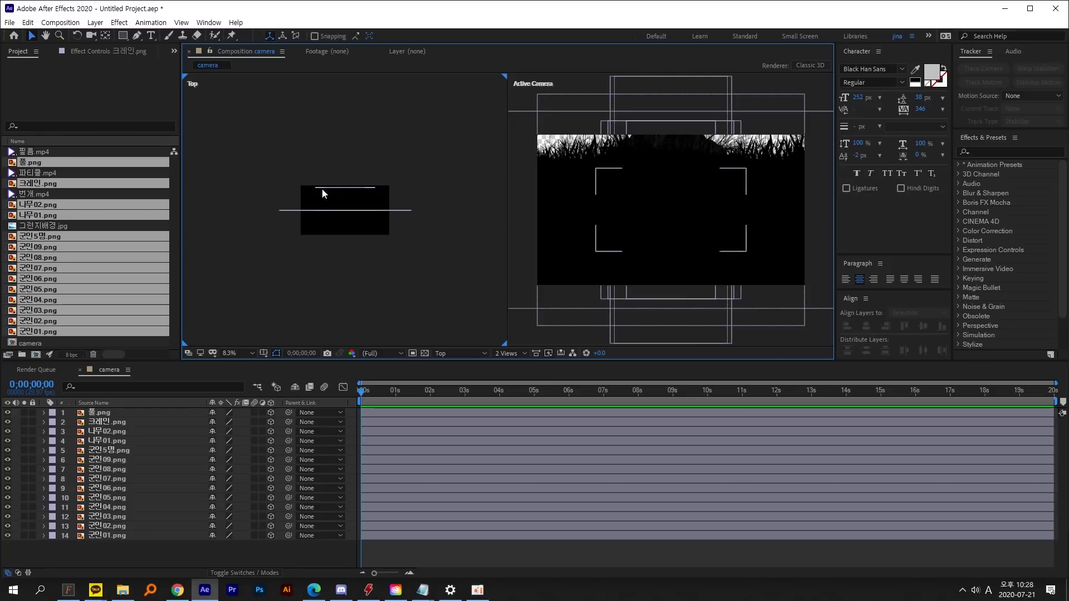
click(349, 211)
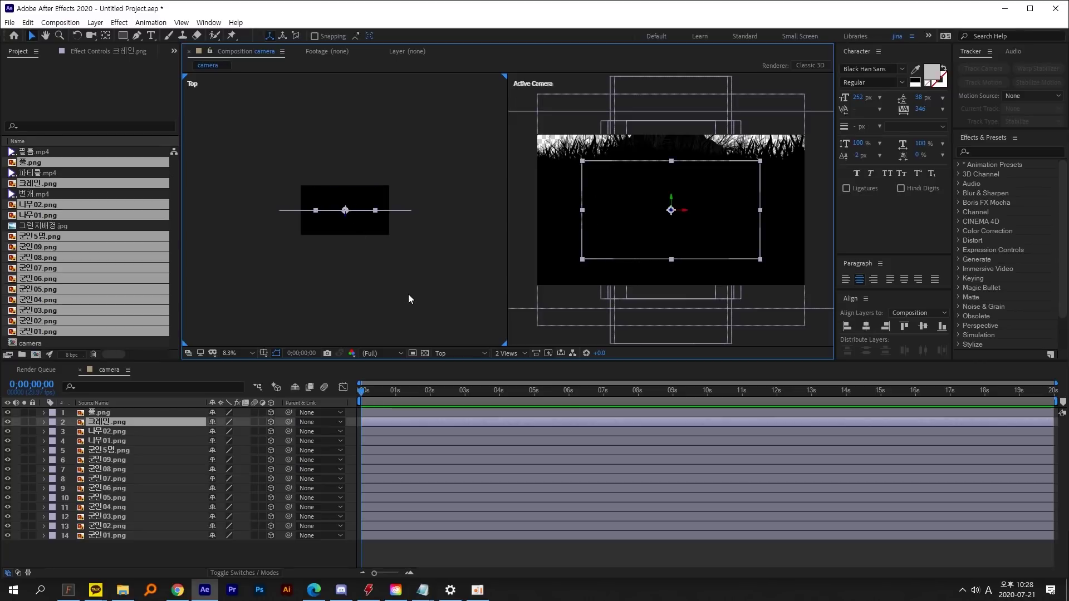
scroll(413, 291, up, 1)
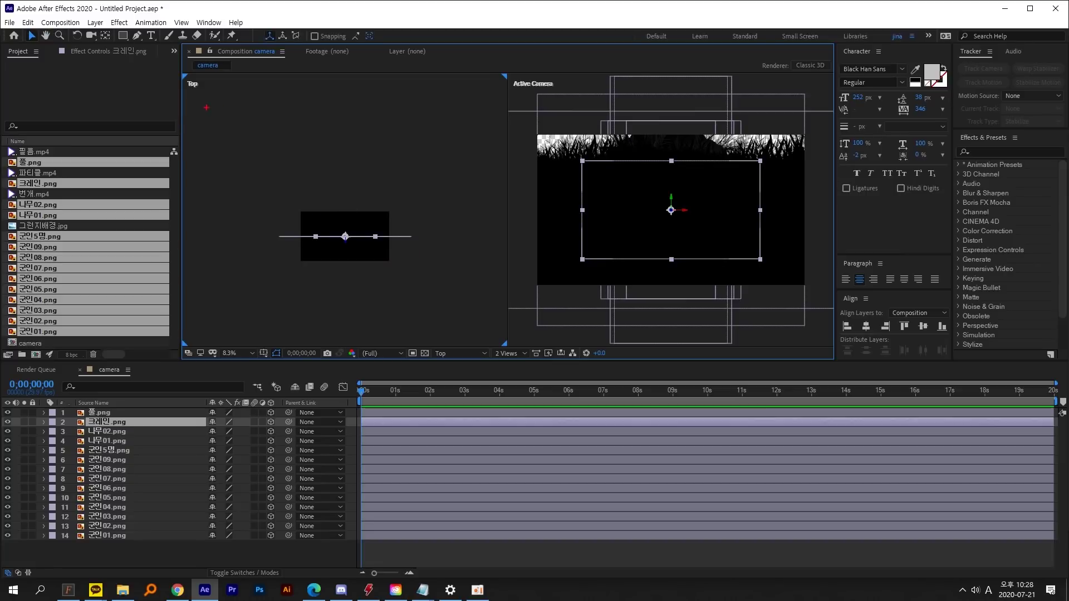
drag(206, 108, 220, 117)
drag(441, 157, 448, 306)
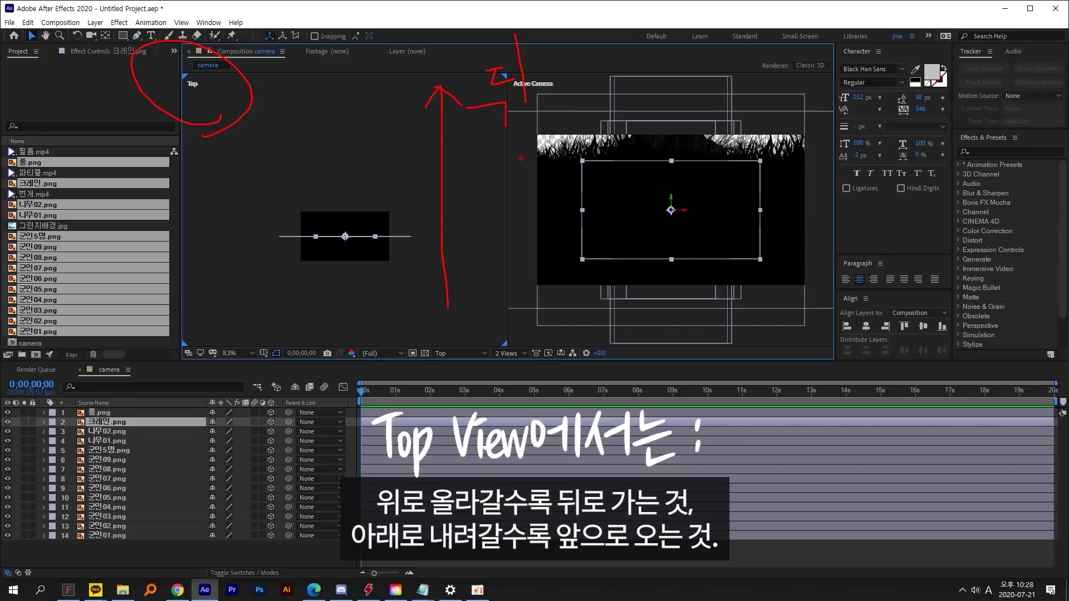
drag(440, 251, 416, 429)
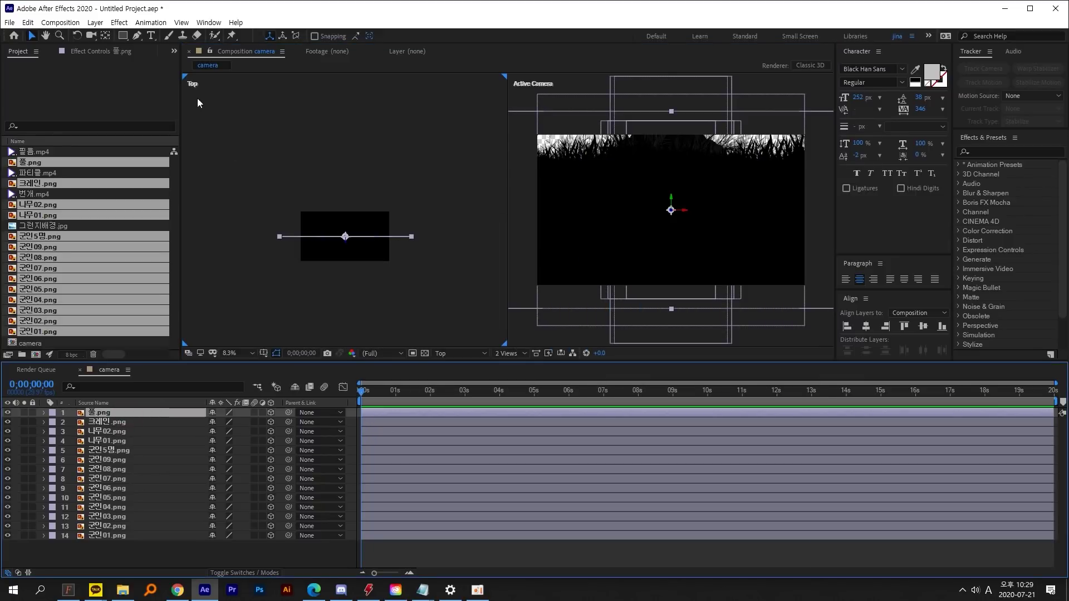
Step: Try moving the 풀.png layer along its X and Z axes in the Top view, undoing each move
scroll(346, 252, up, 5)
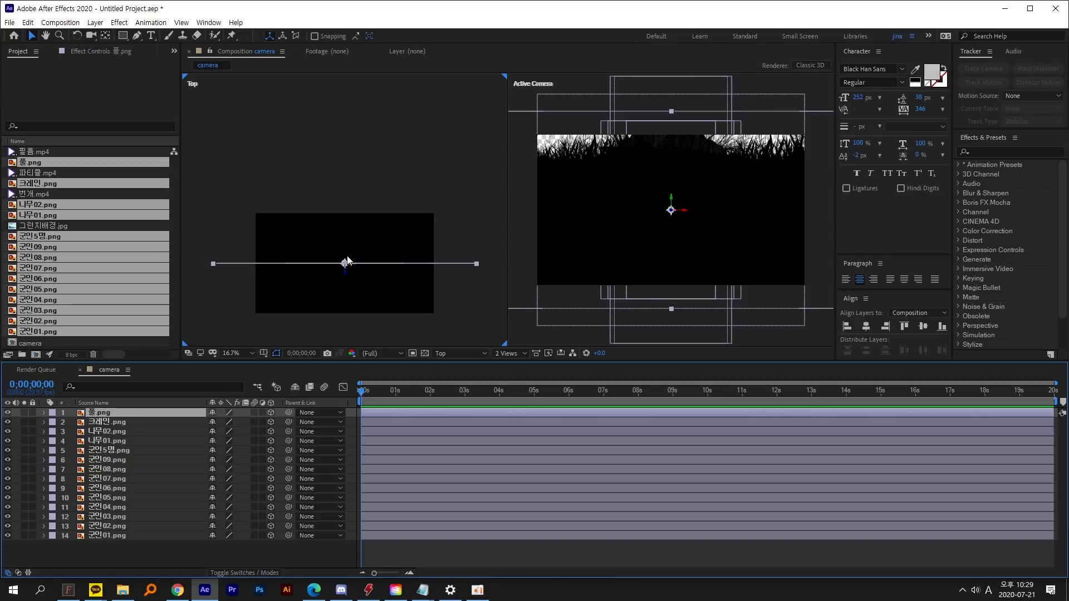
drag(370, 255, 349, 204)
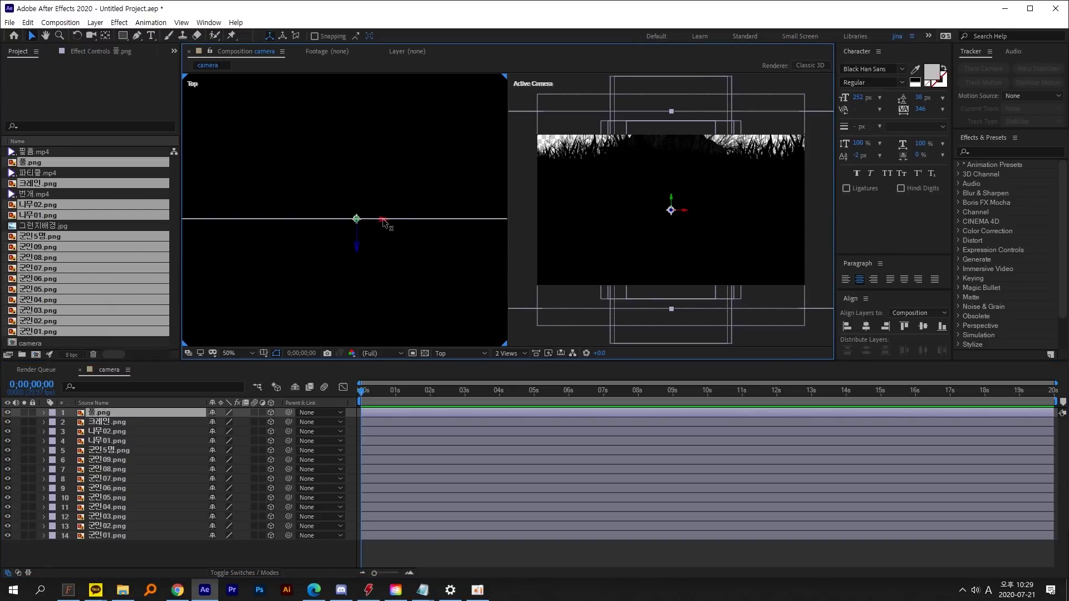
drag(384, 219, 407, 222)
key(ctrl+z)
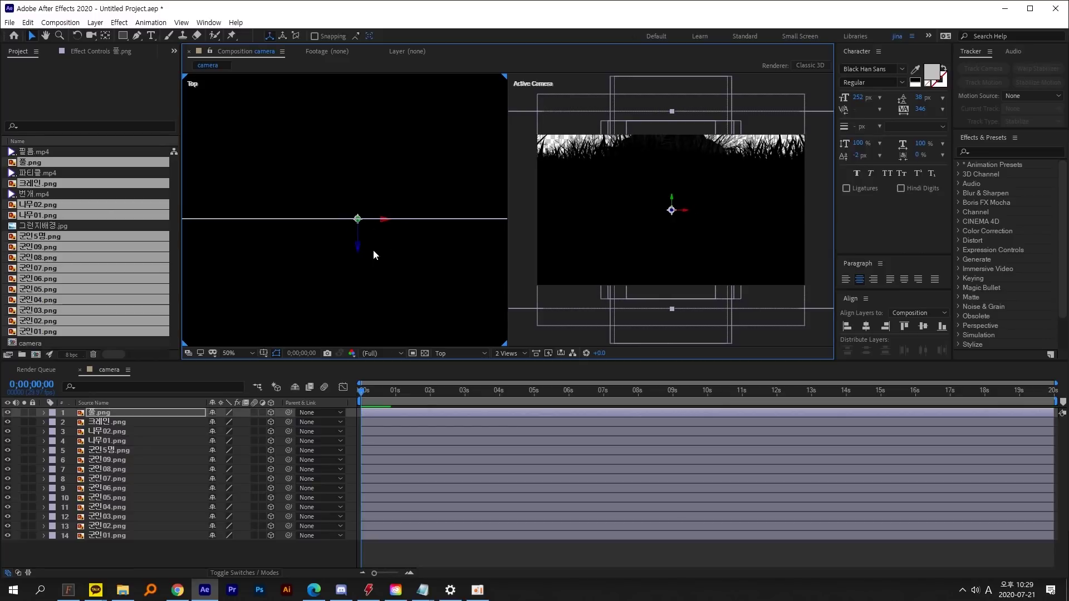
drag(356, 245, 355, 184)
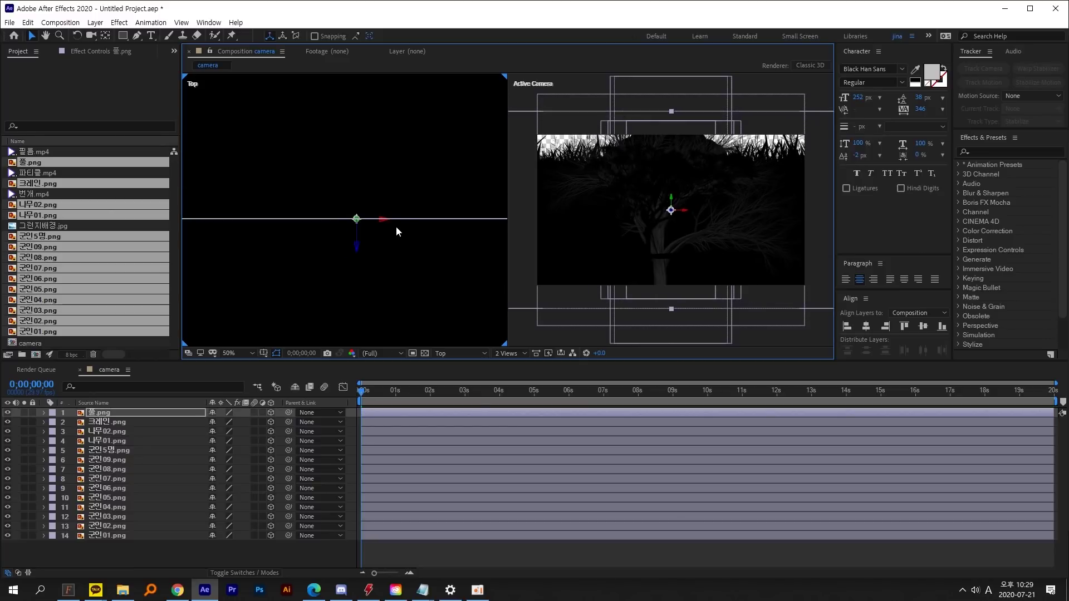
key(ctrl+z)
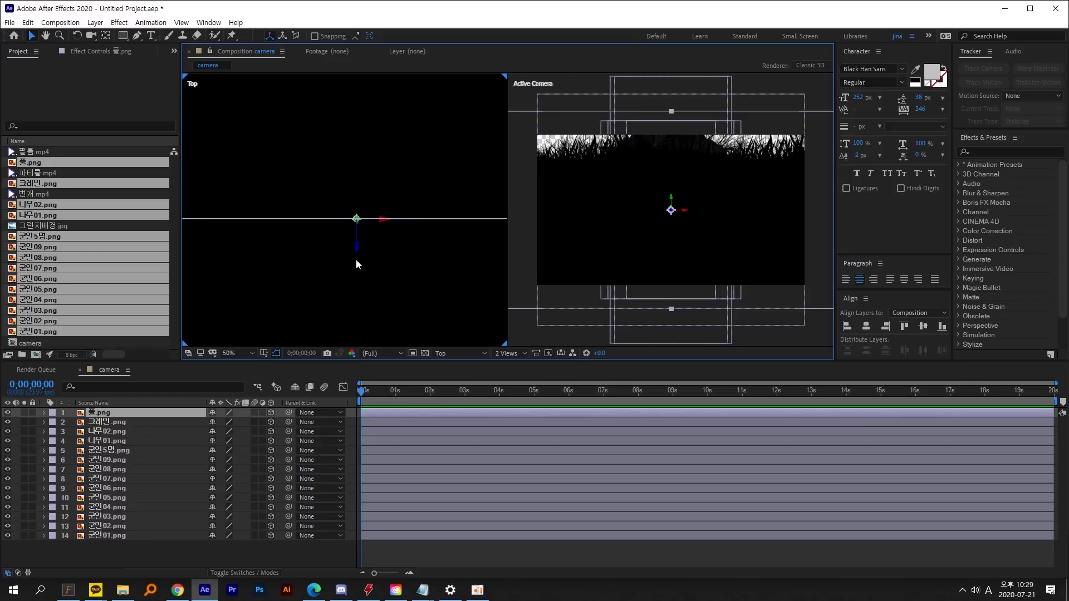
key(ctrl+shift+z)
key(ctrl+z)
key(ctrl+shift+z)
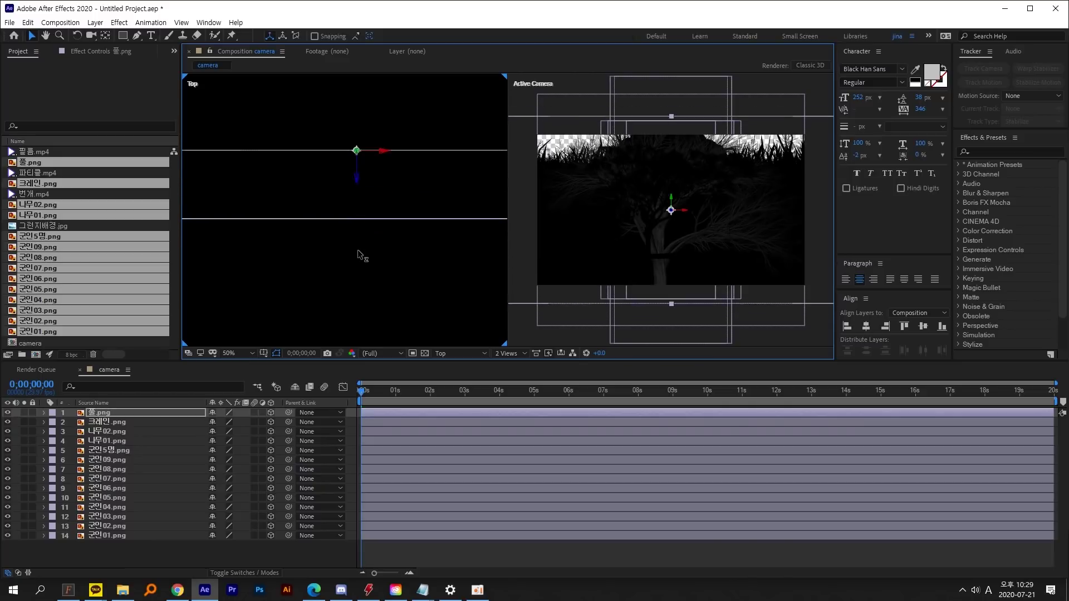
key(ctrl+z)
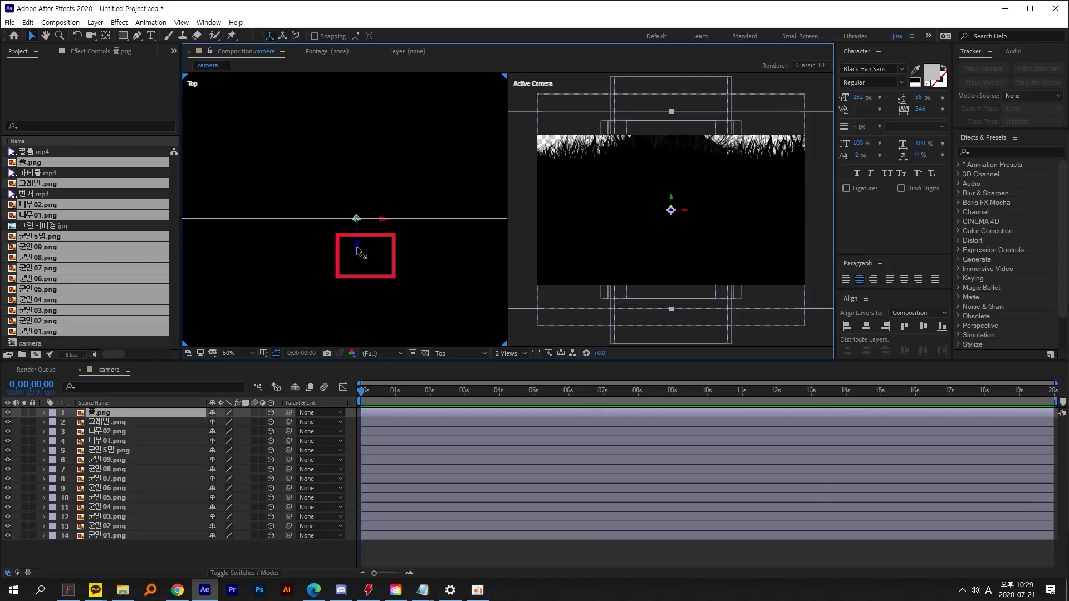
Step: Move the 풀.png layer far behind the other layers along the Z axis in the Top view
scroll(359, 250, down, 4)
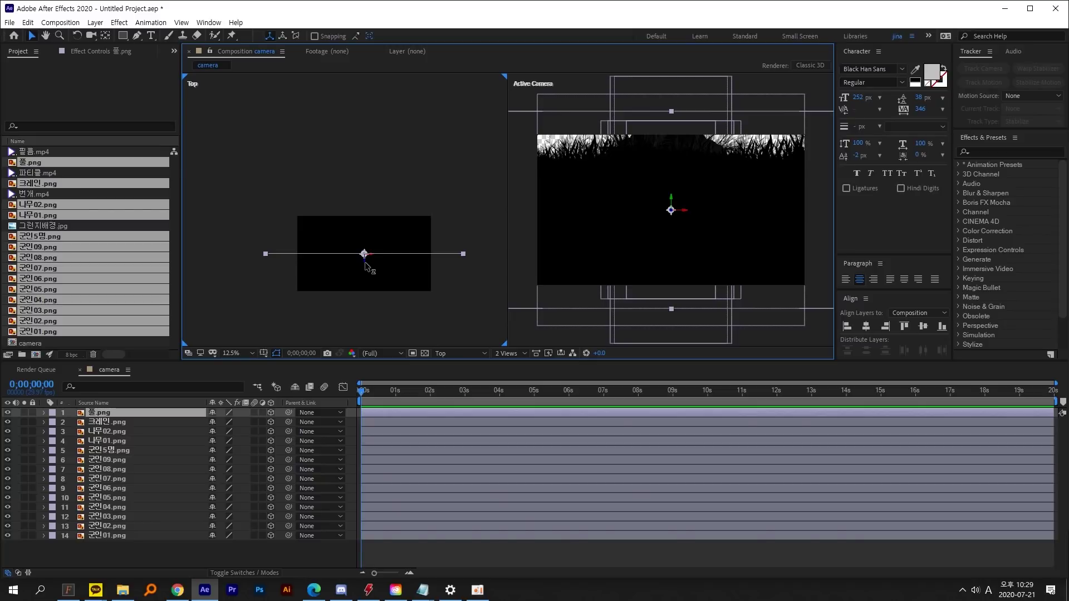
scroll(365, 257, down, 2)
drag(364, 259, 363, 114)
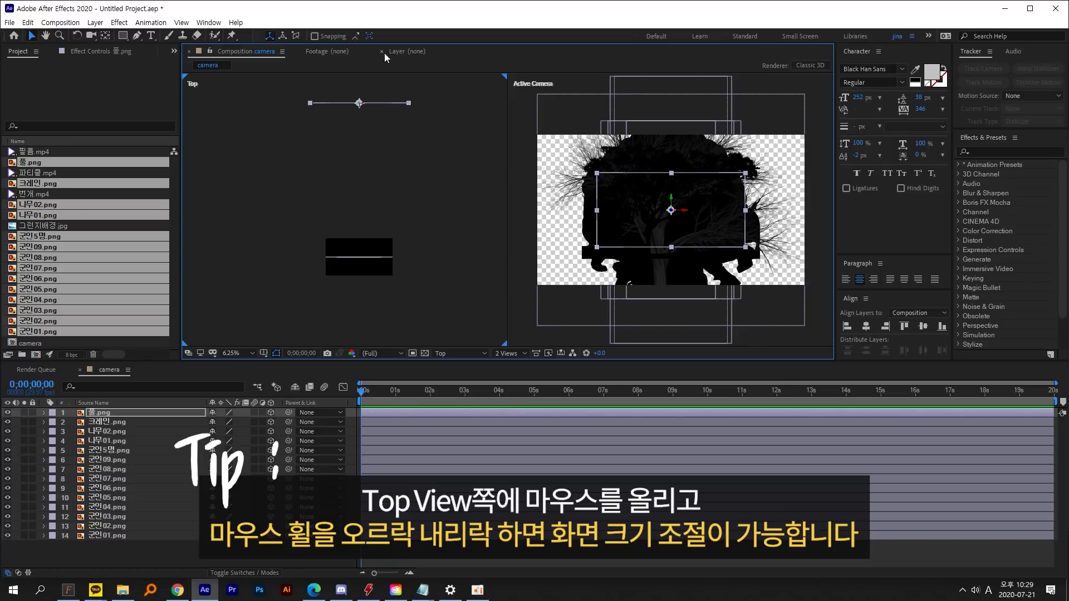
scroll(359, 231, down, 2)
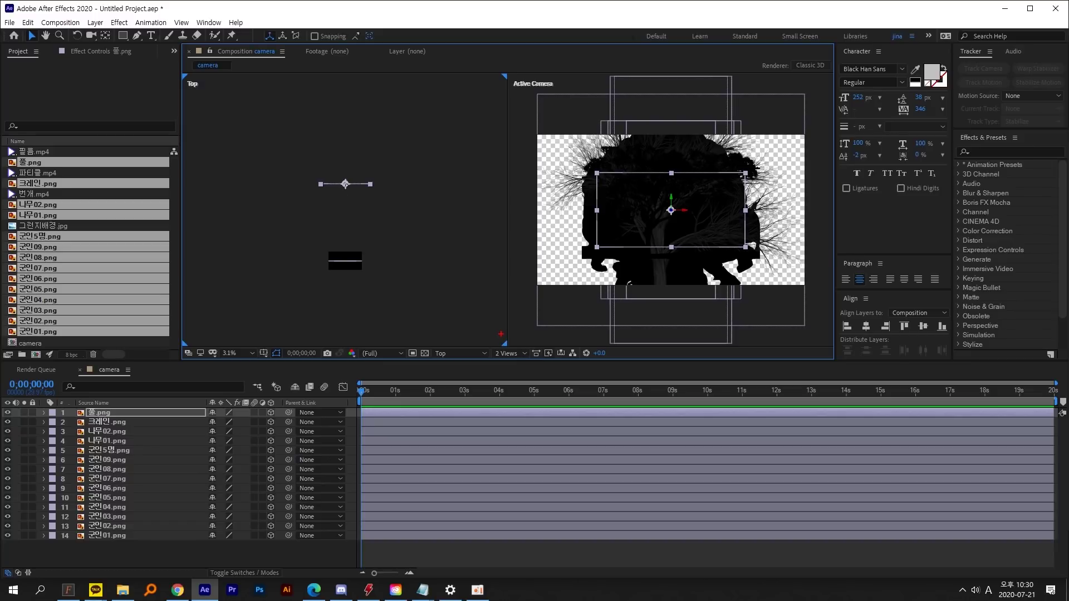
mouse_move(628, 301)
mouse_down()
mouse_move(650, 299)
mouse_move(617, 370)
mouse_move(657, 376)
mouse_up()
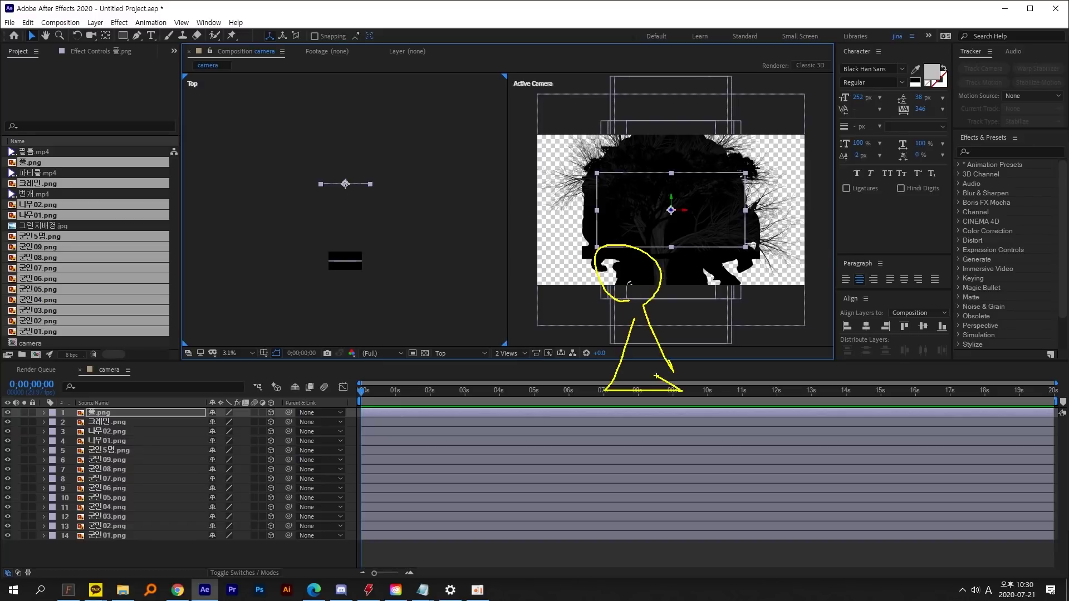
drag(449, 279, 493, 318)
drag(504, 276, 517, 338)
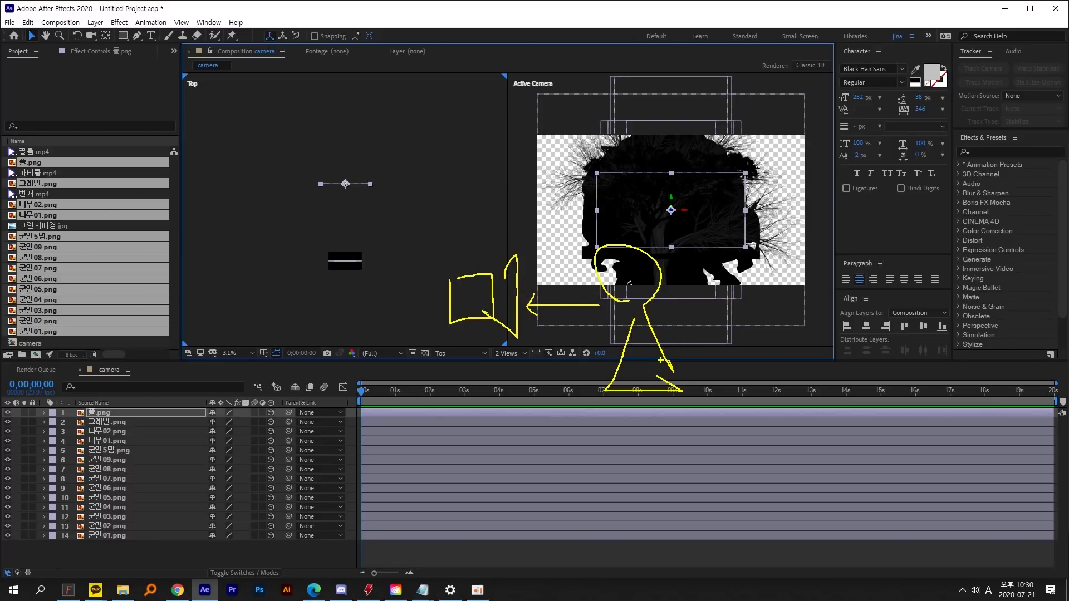
mouse_move(986, 259)
mouse_down()
mouse_move(1031, 155)
mouse_move(998, 303)
mouse_move(1020, 479)
mouse_up()
drag(978, 321, 988, 536)
drag(20, 207, 11, 390)
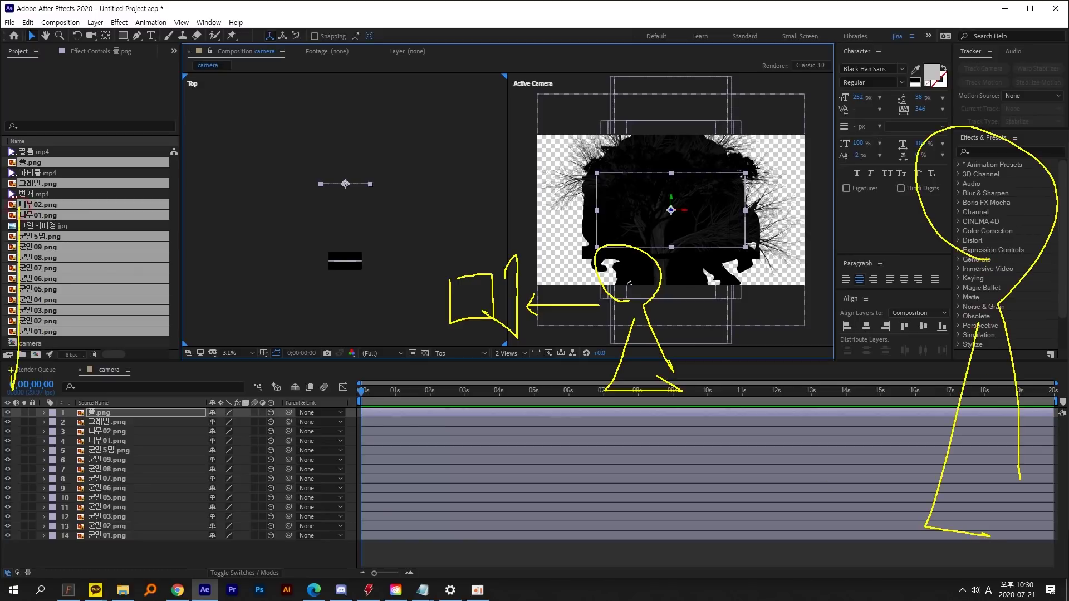
drag(20, 250, 67, 383)
drag(139, 260, 195, 439)
drag(54, 332, 114, 368)
mouse_move(852, 170)
mouse_down()
mouse_move(218, 170)
mouse_move(253, 220)
mouse_up()
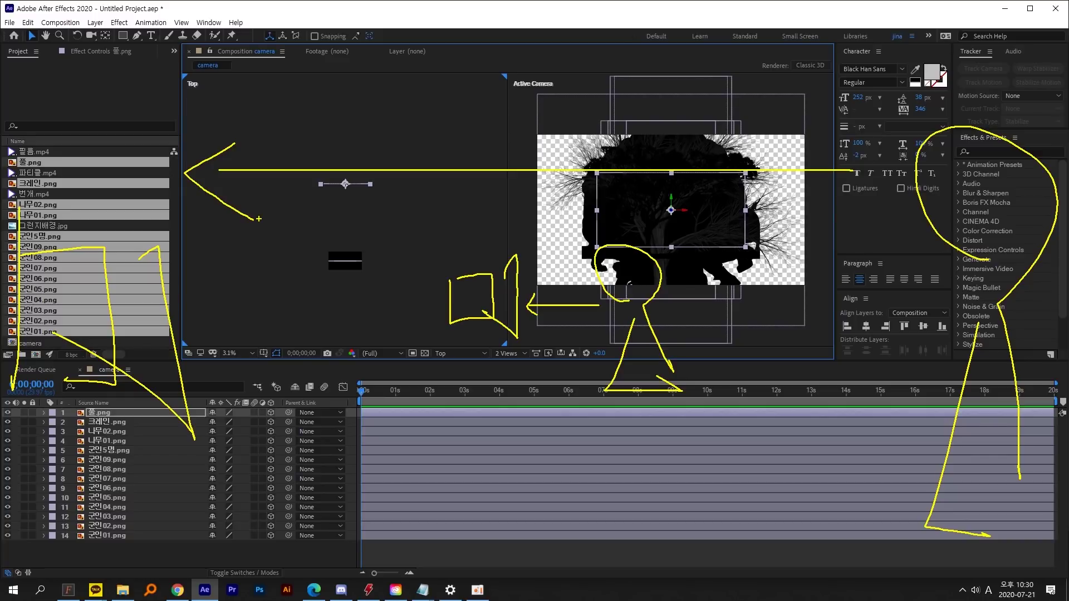
drag(384, 254, 380, 100)
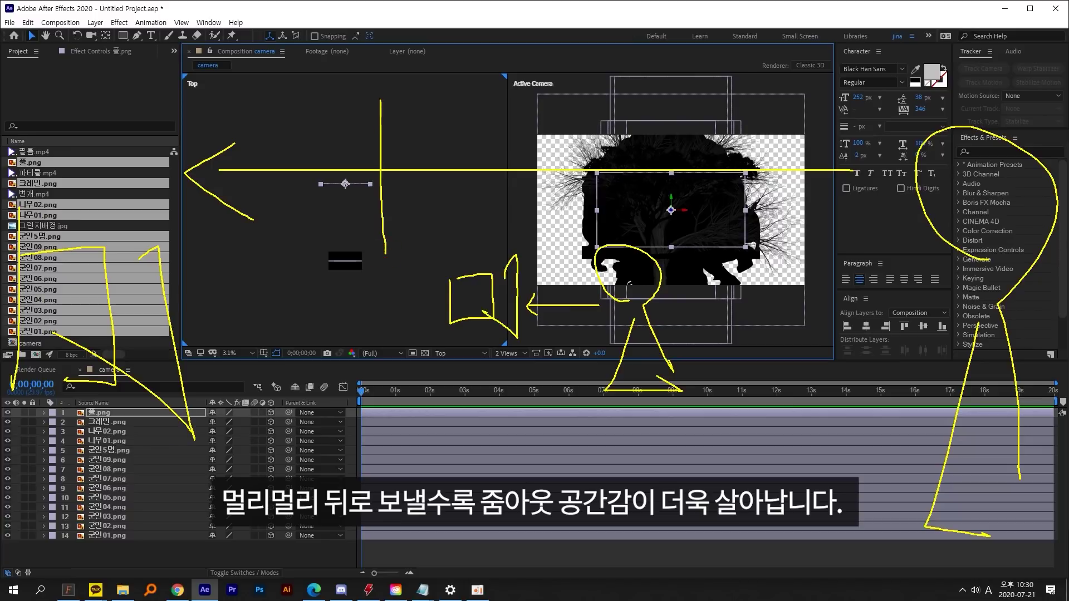
mouse_move(885, 175)
mouse_down()
mouse_move(184, 172)
mouse_move(232, 140)
mouse_move(248, 220)
mouse_up()
mouse_move(235, 195)
mouse_down()
mouse_move(224, 144)
mouse_move(219, 193)
mouse_up()
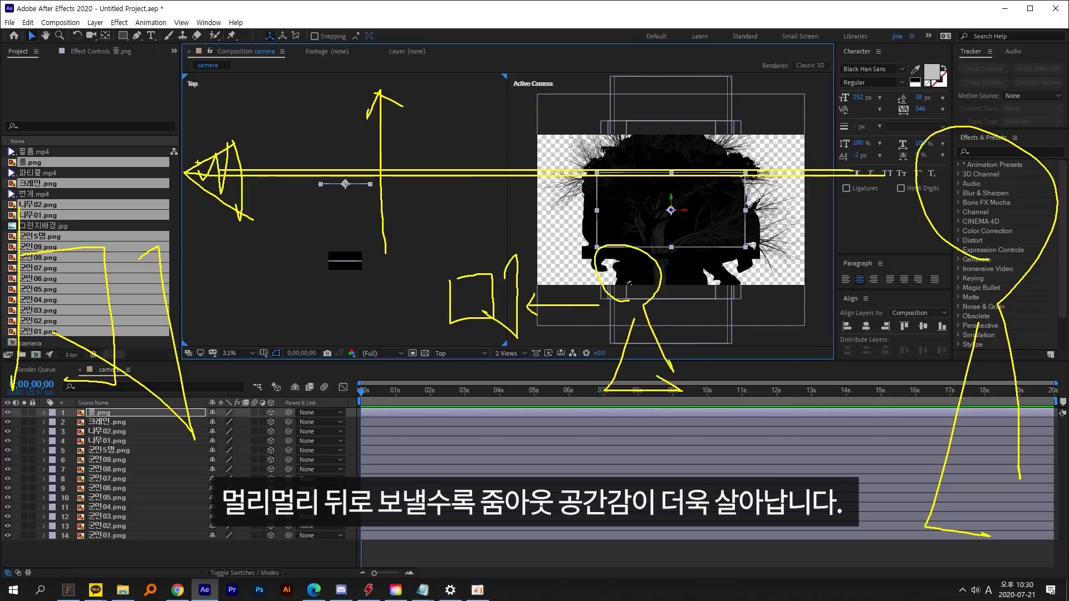
Step: Push the 풀.png layer much farther back along the Z axis in the Top view
key(Escape)
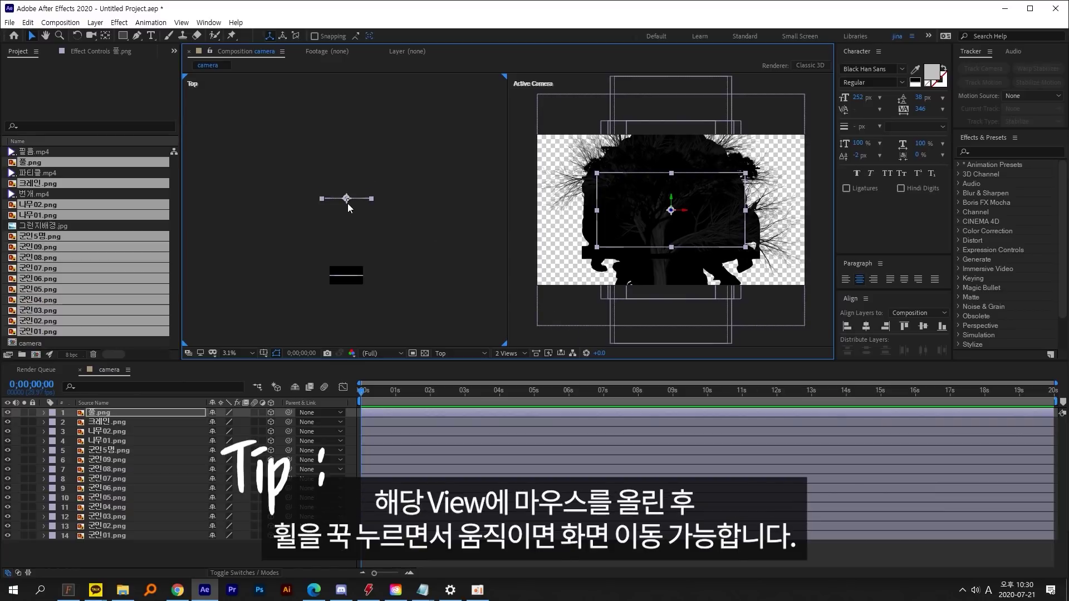
drag(347, 201, 333, 114)
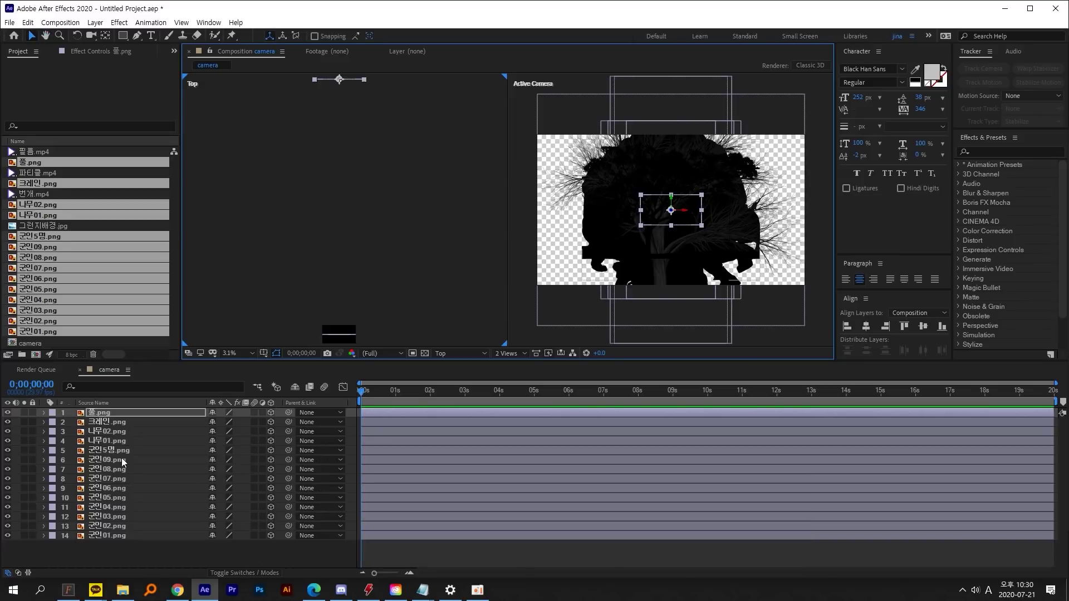
Step: Move 군인01.png, 군인02.png and 군인03.png back along the Z axis, spacing them one after another in front of the 풀.png layer
click(131, 535)
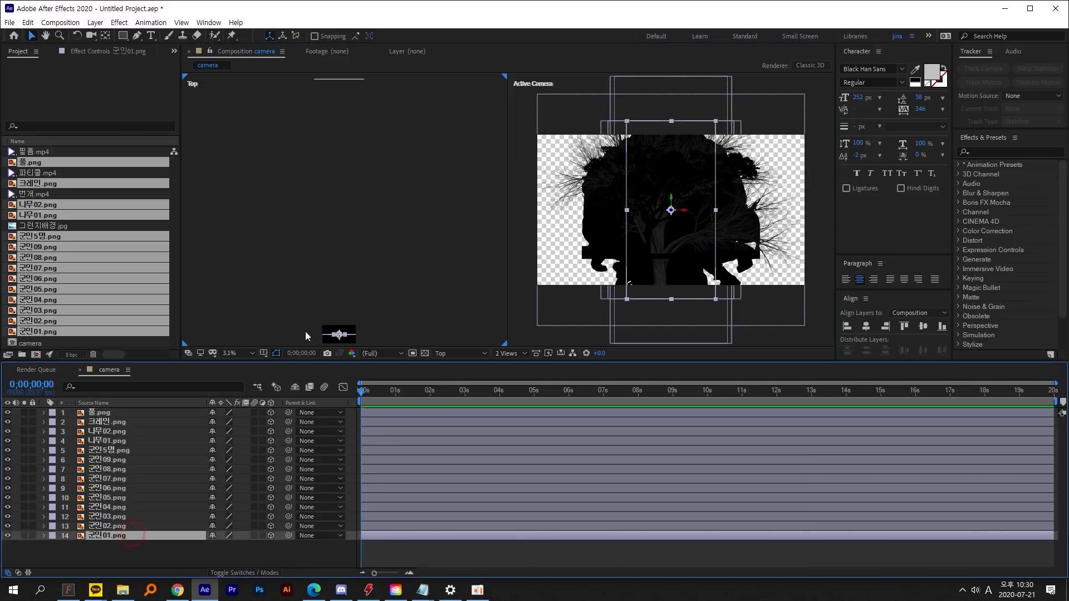
click(340, 337)
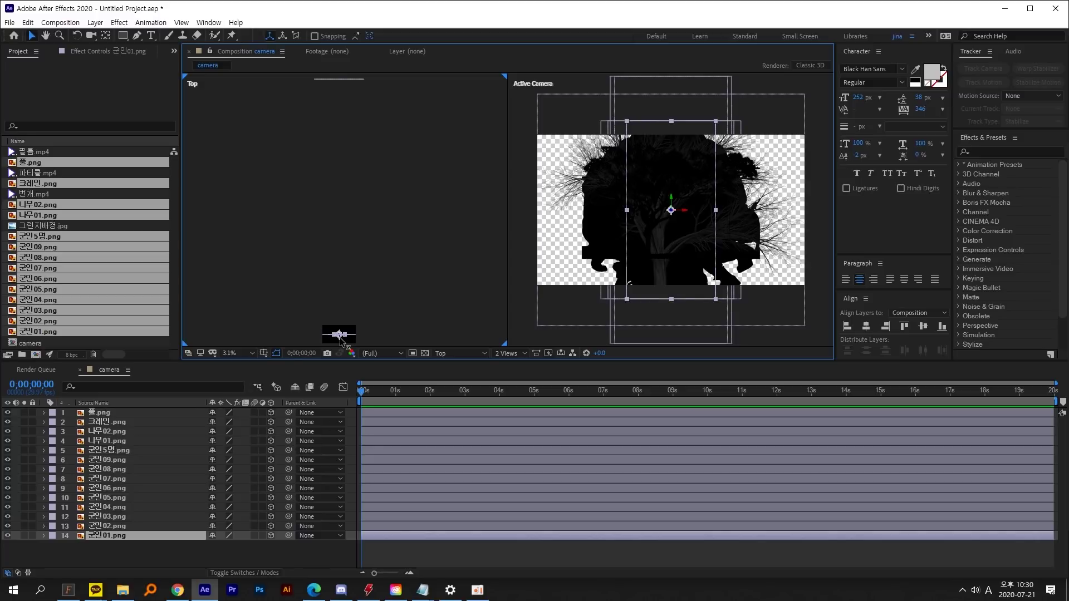
drag(342, 323, 345, 115)
click(341, 337)
drag(341, 339, 341, 139)
click(342, 337)
drag(341, 337, 340, 160)
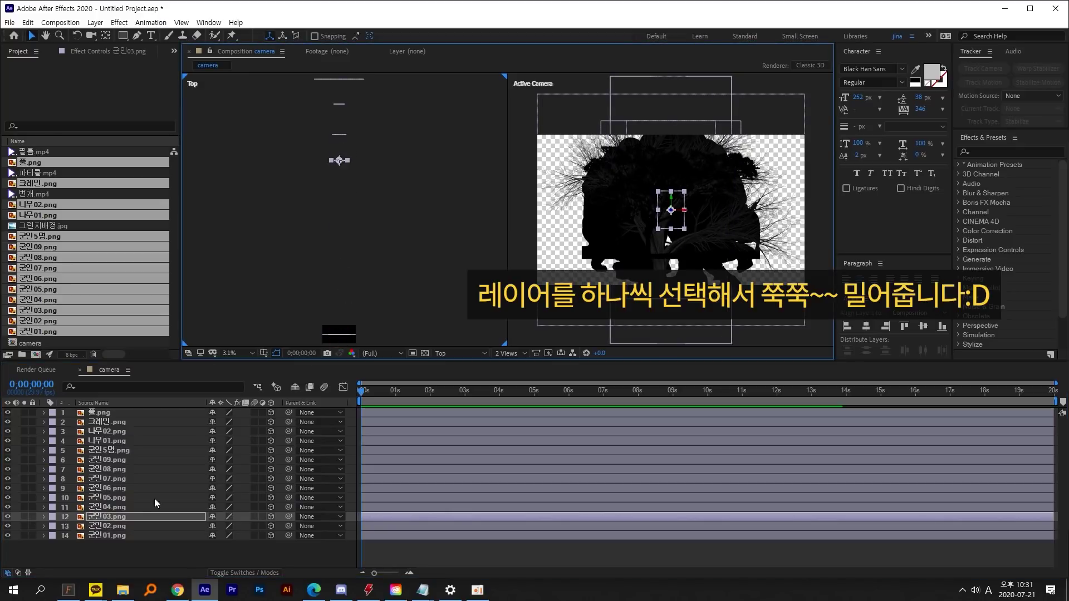
Step: Move 군인04.png, 군인05.png and 군인06.png back along the Z axis, each at a similar interval in front of the previous soldier layer
click(155, 505)
drag(339, 340, 341, 186)
click(340, 336)
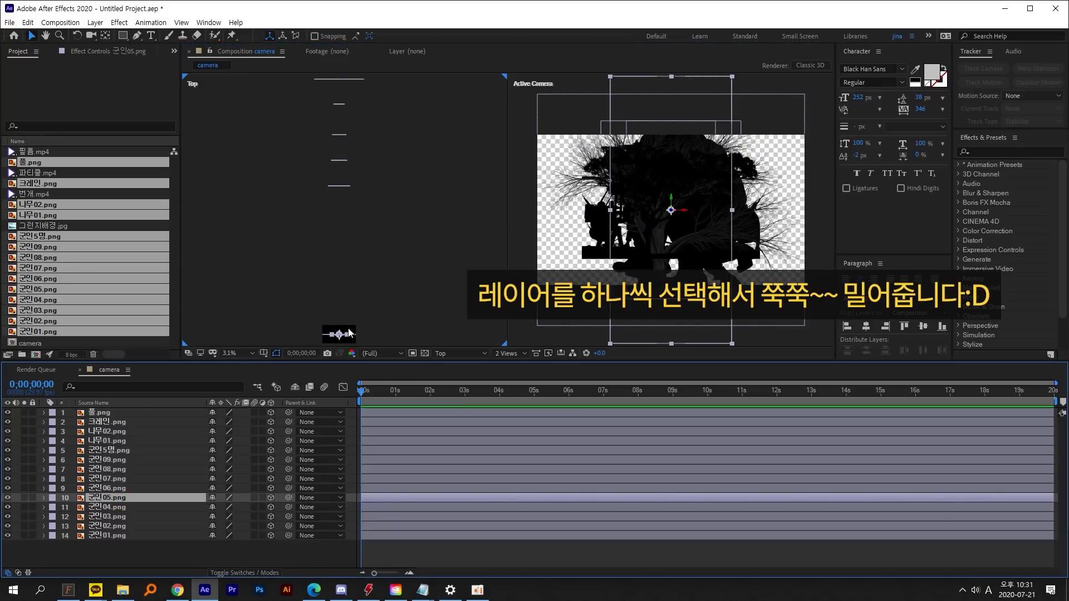
drag(340, 336, 340, 212)
click(112, 488)
drag(339, 340, 340, 240)
Step: Move 군인07.png, 군인08.png and 군인09.png back along the Z axis, filling the remaining depth in front of 군인06.png at similar intervals
click(340, 338)
drag(341, 338, 339, 262)
click(340, 336)
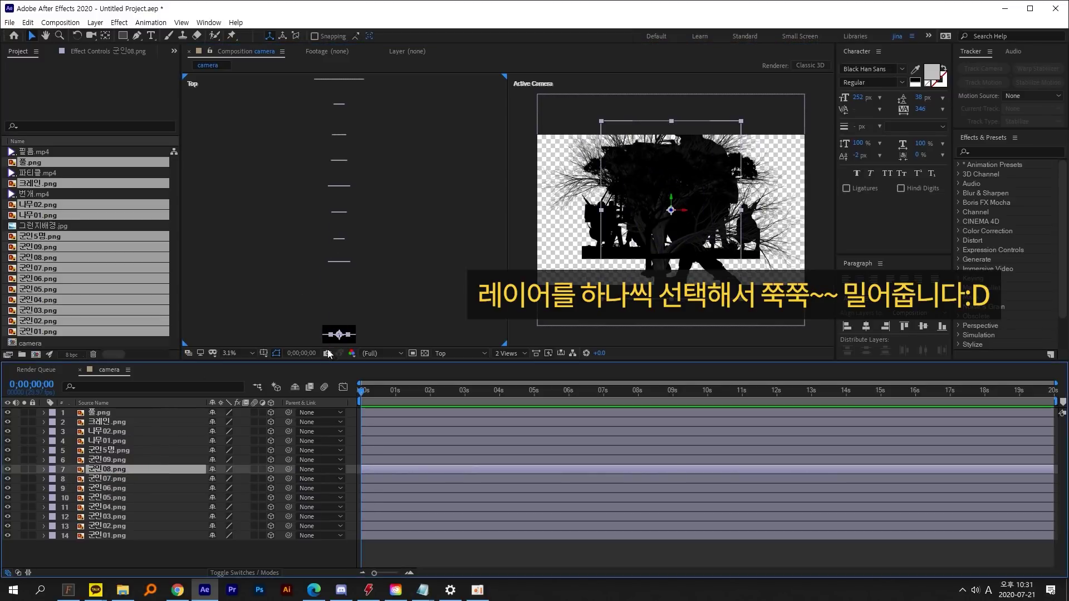
drag(340, 337, 340, 285)
click(339, 335)
drag(339, 335, 339, 304)
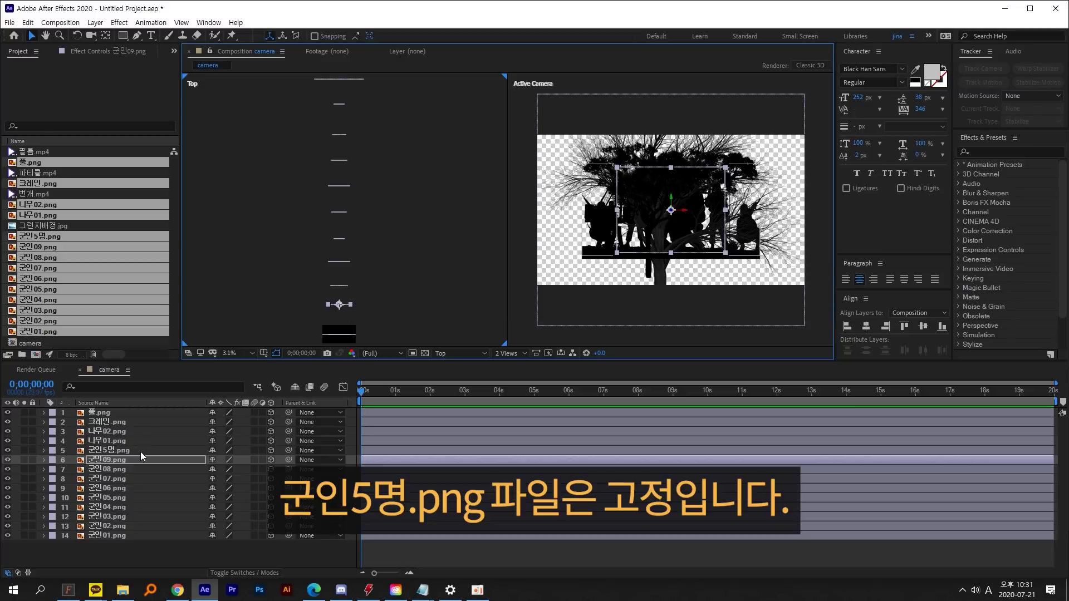
Step: Move 나무02.png, 나무01.png and 크레인.png back along the Z axis, placing each just behind one of the rear soldier layers
click(108, 450)
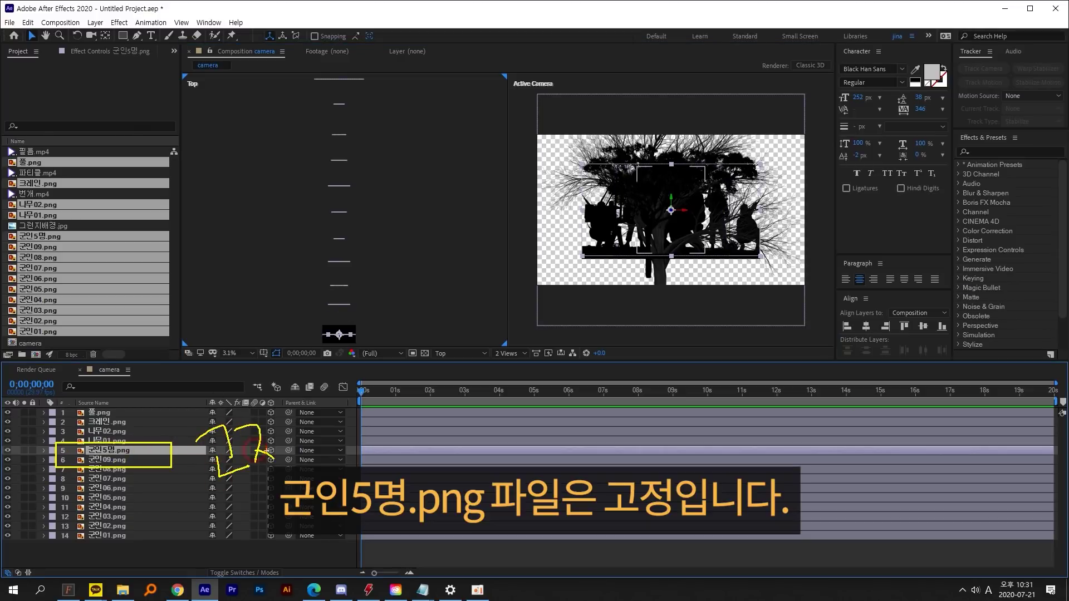
key(Escape)
click(157, 432)
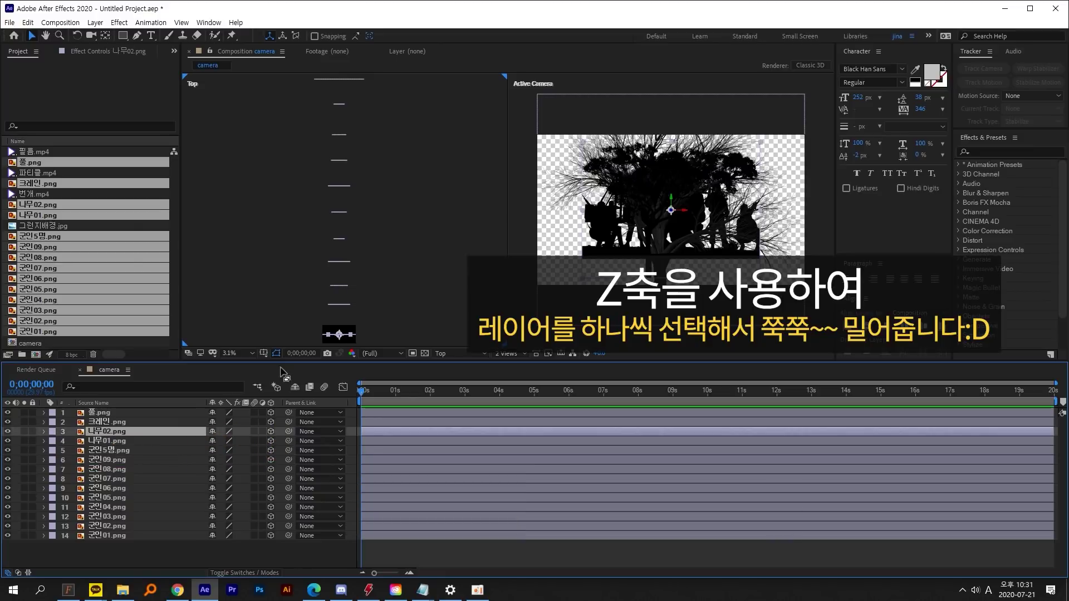
drag(339, 336, 339, 133)
click(112, 441)
drag(339, 336, 339, 158)
click(123, 422)
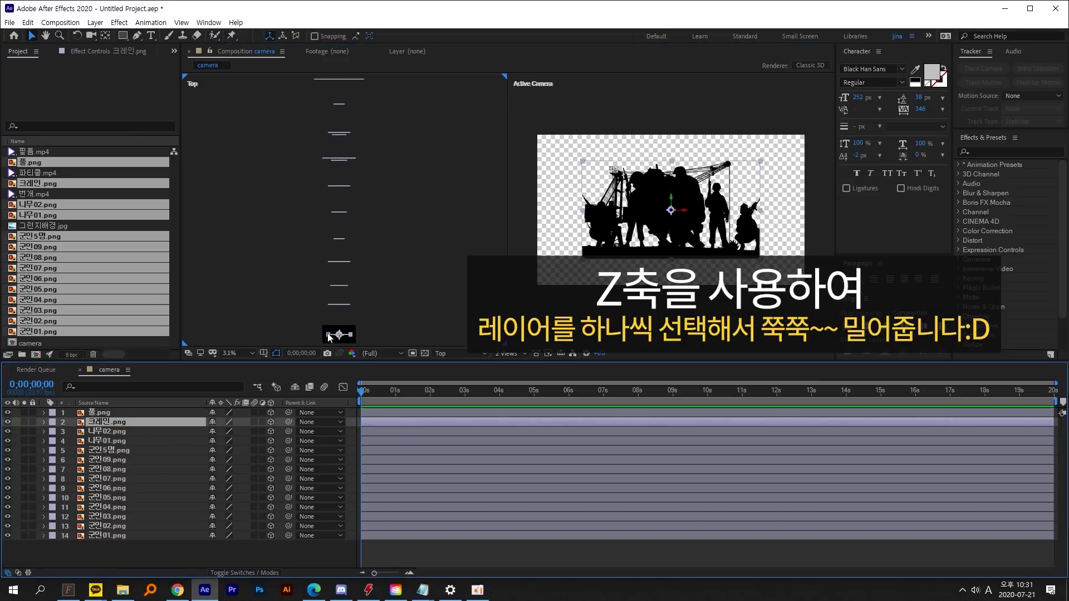
drag(340, 338, 357, 111)
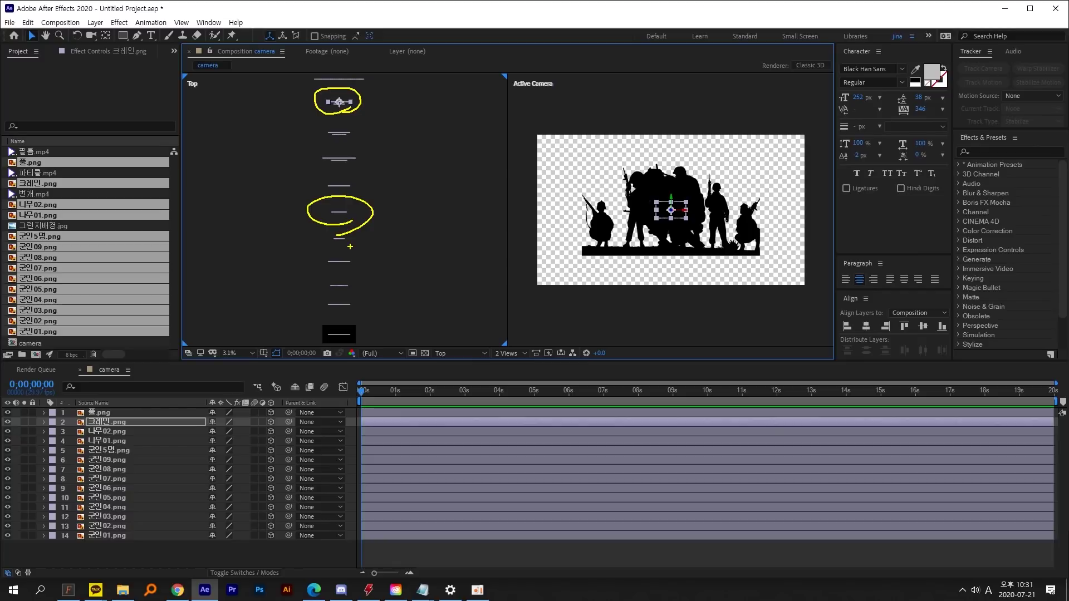
Step: Set the label colours to Yellow for 풀.png, Pink for 크레인.png, and Green for 나무02.png and 나무01.png
click(101, 412)
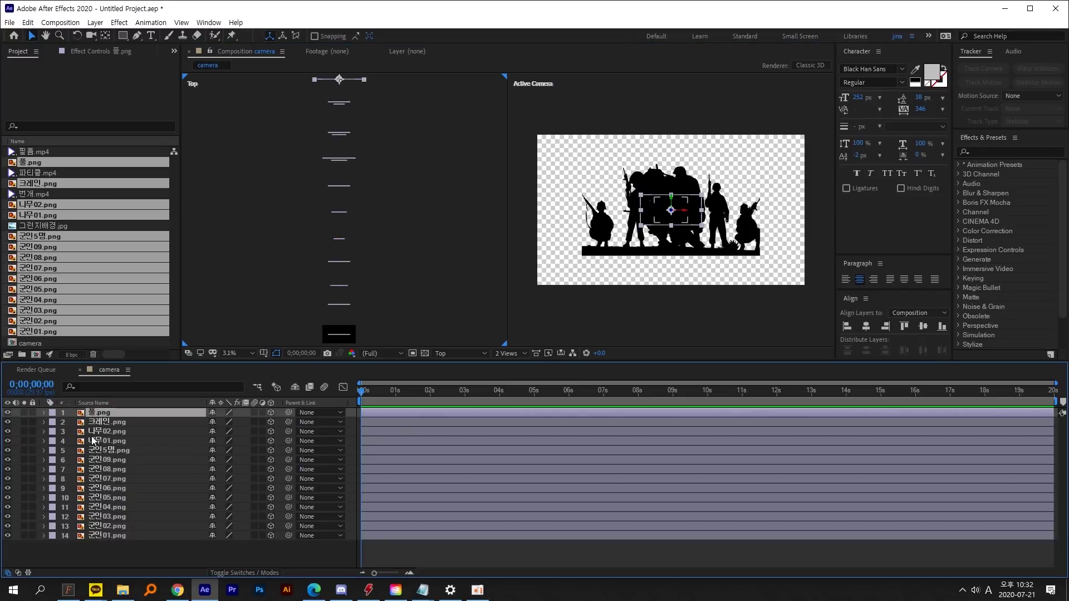
click(52, 414)
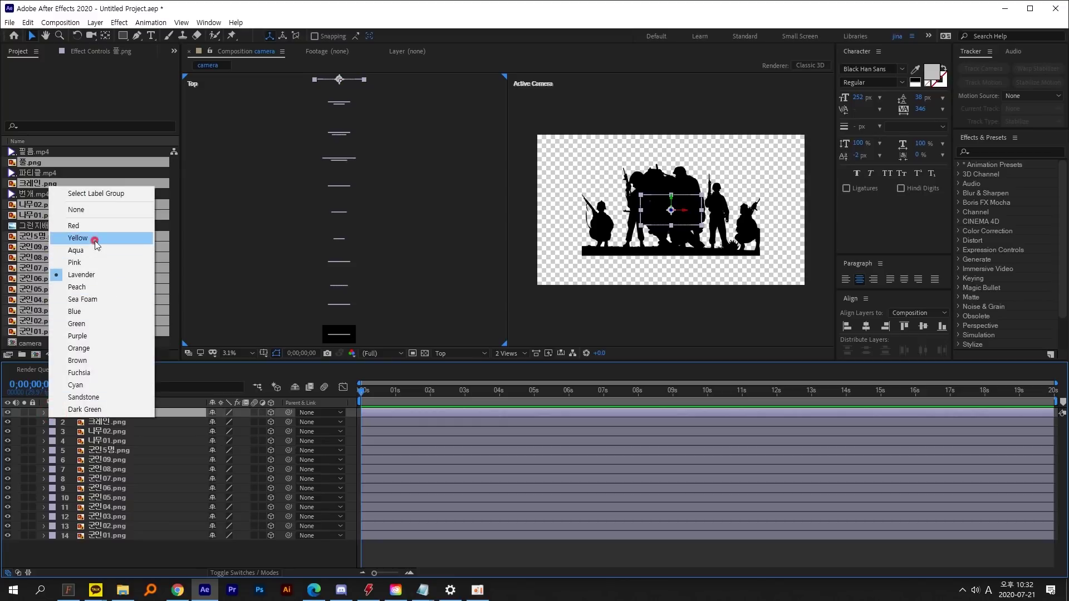
click(98, 238)
click(106, 422)
click(52, 422)
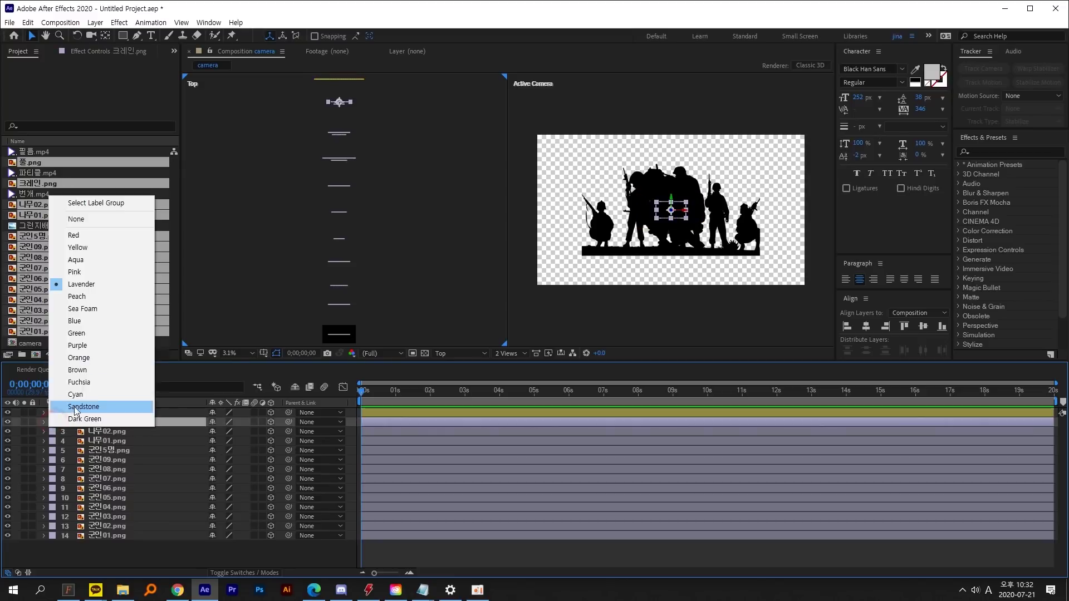
click(119, 261)
click(110, 431)
ctrl+click(109, 439)
click(52, 441)
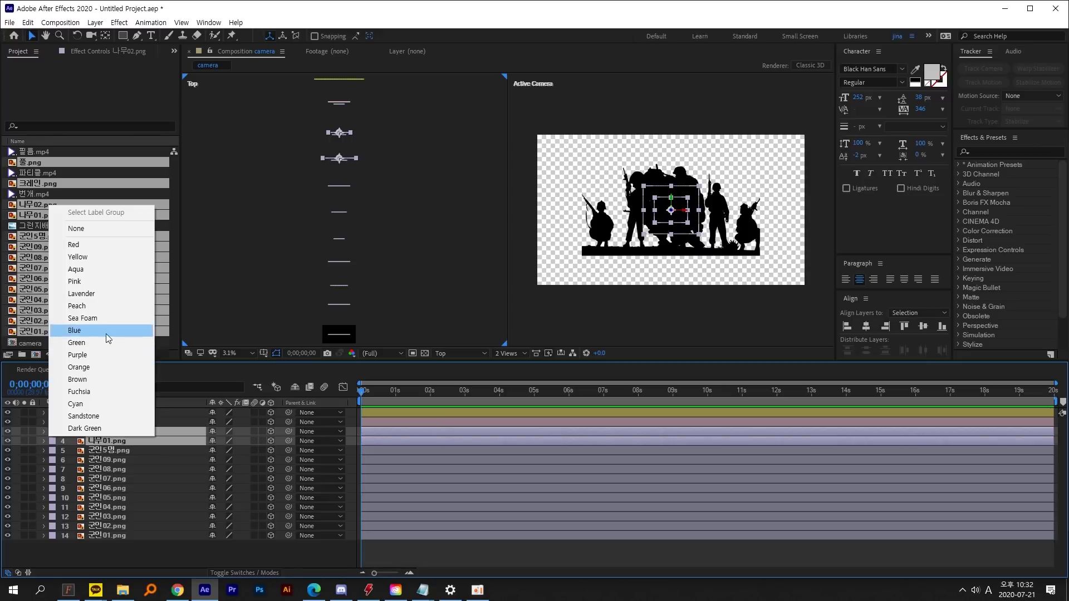
click(106, 345)
click(417, 199)
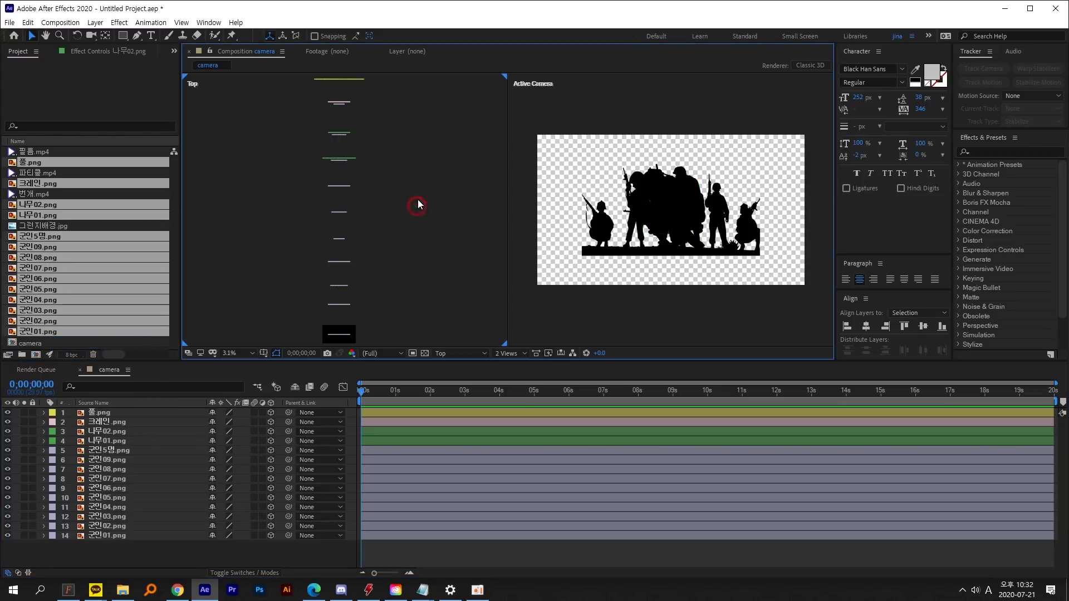
drag(216, 92, 184, 109)
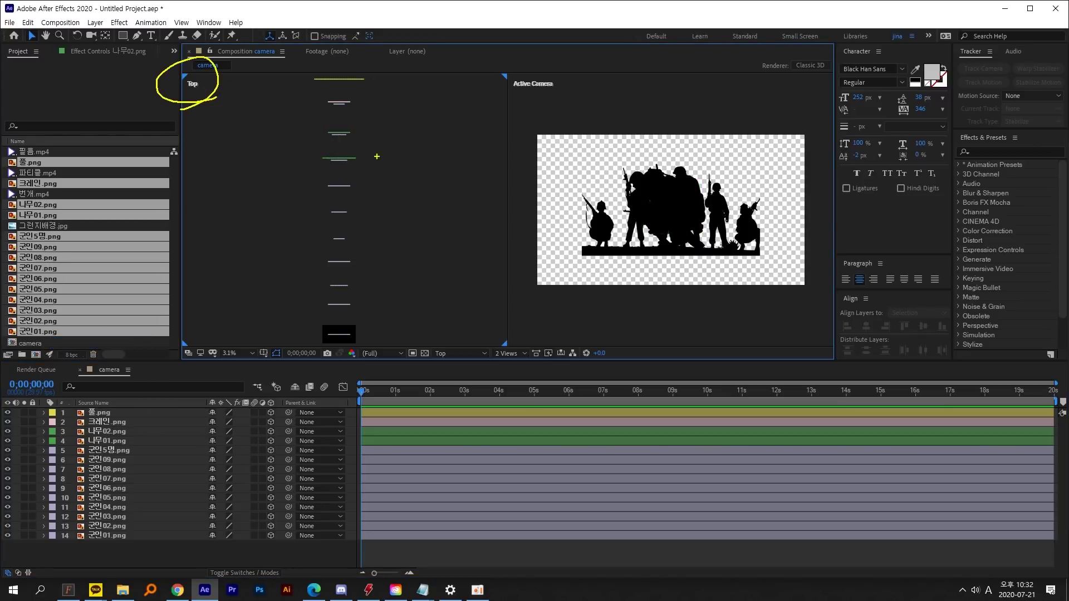
mouse_move(378, 170)
mouse_down()
mouse_move(254, 114)
mouse_move(410, 144)
mouse_up()
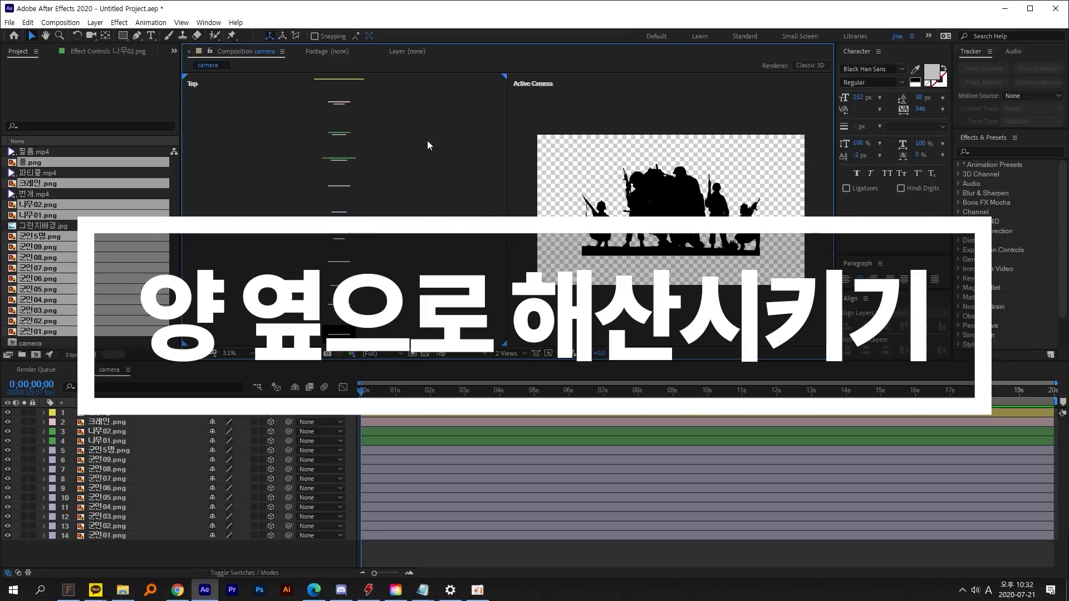
Step: Try to move the 크레인.png layer sideways along the X axis in the Top view
click(349, 102)
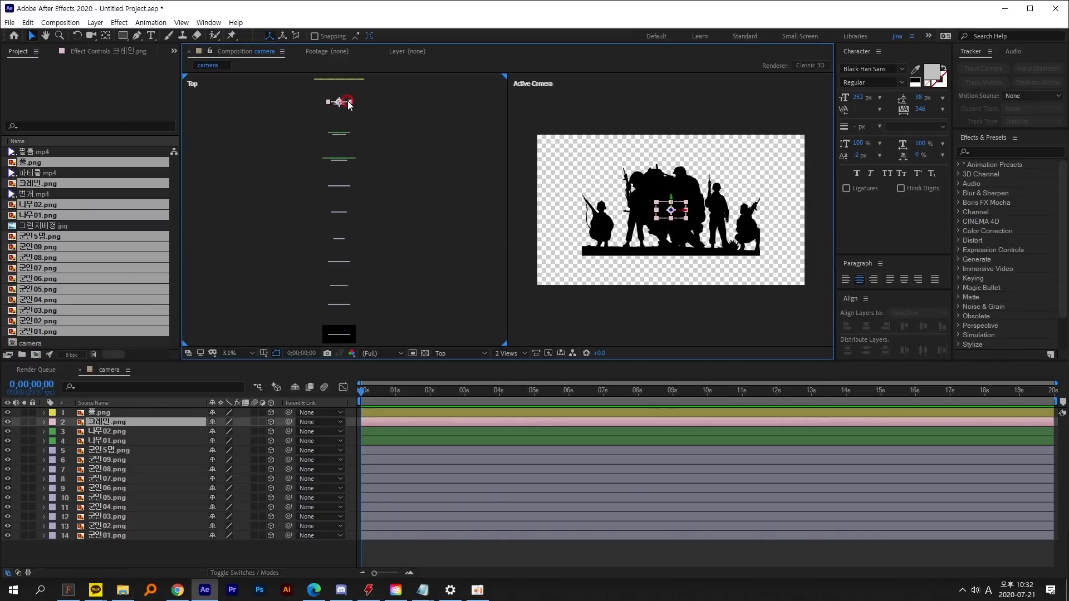
scroll(342, 101, up, 1)
scroll(342, 101, up, 2)
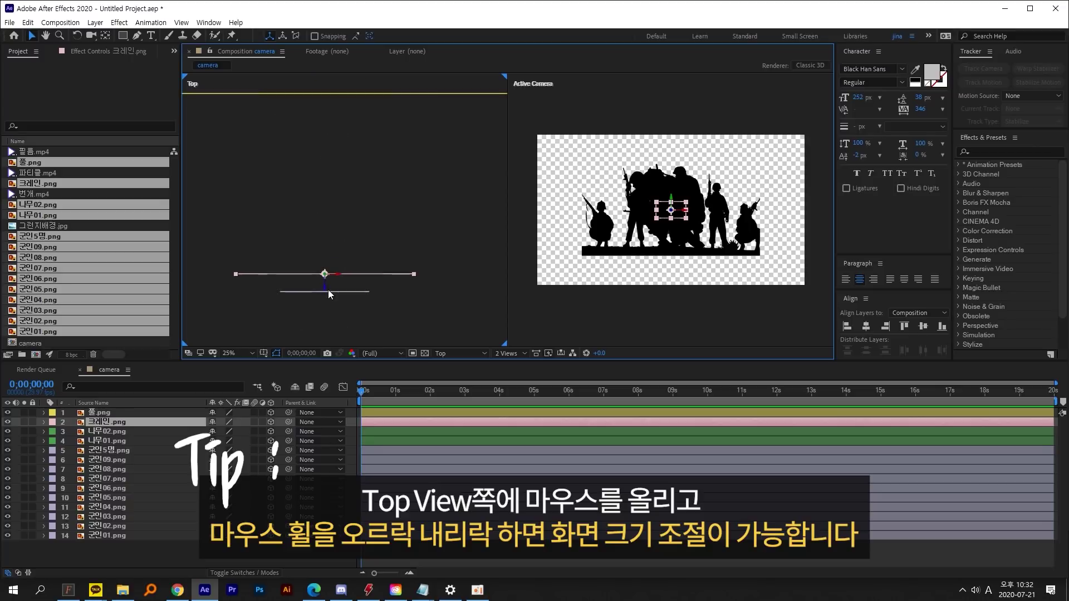
drag(325, 289, 363, 284)
key(ctrl+z)
key(ctrl+z)
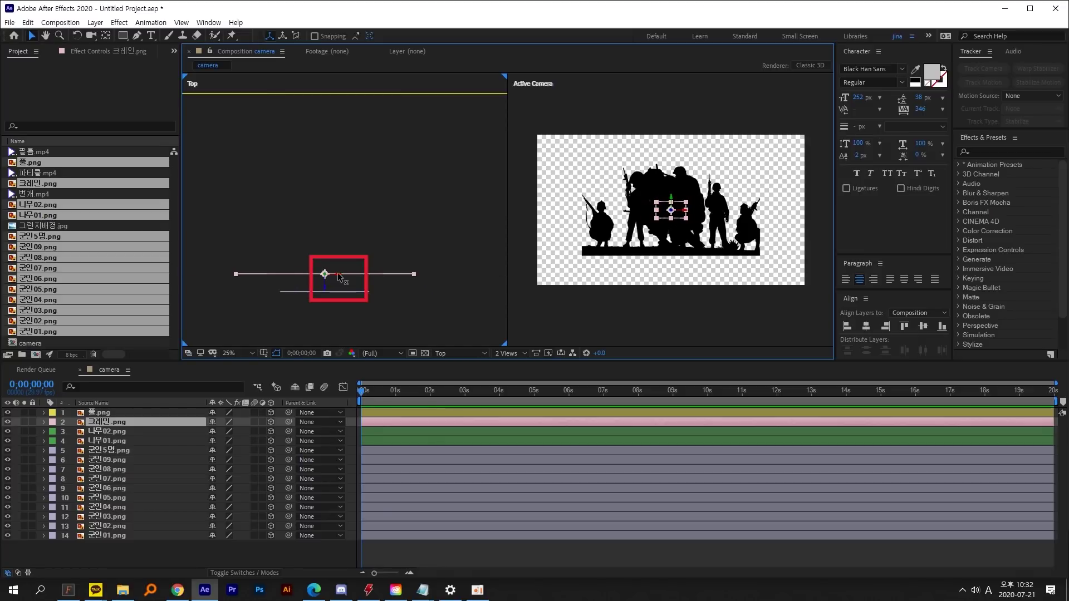
Step: Move 크레인.png and the soldier layer just in front of it to the right along the X axis in the Top view
scroll(358, 269, down, 1)
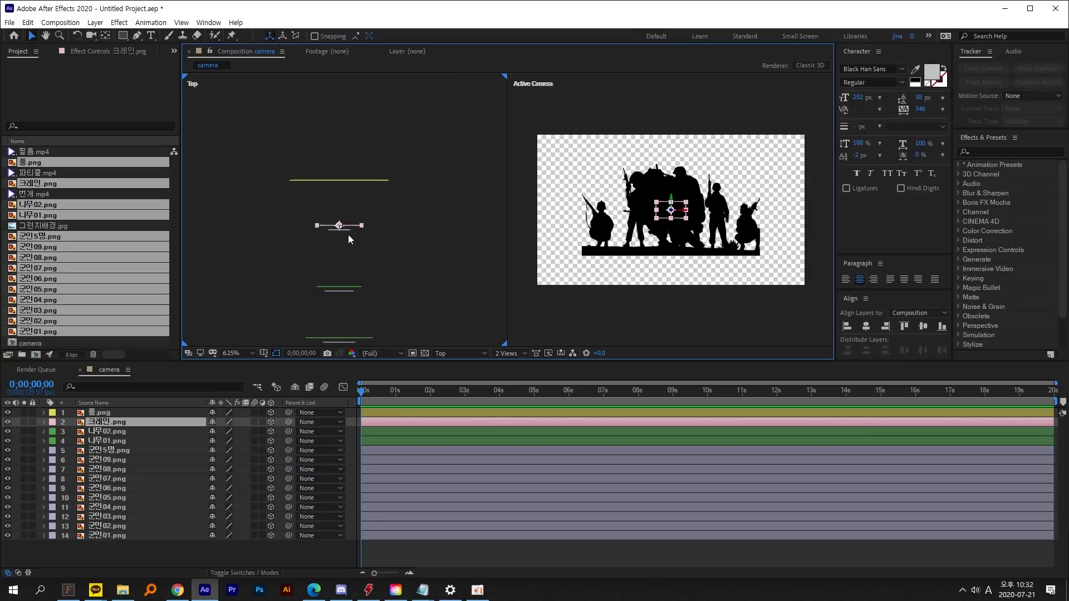
drag(352, 224, 346, 189)
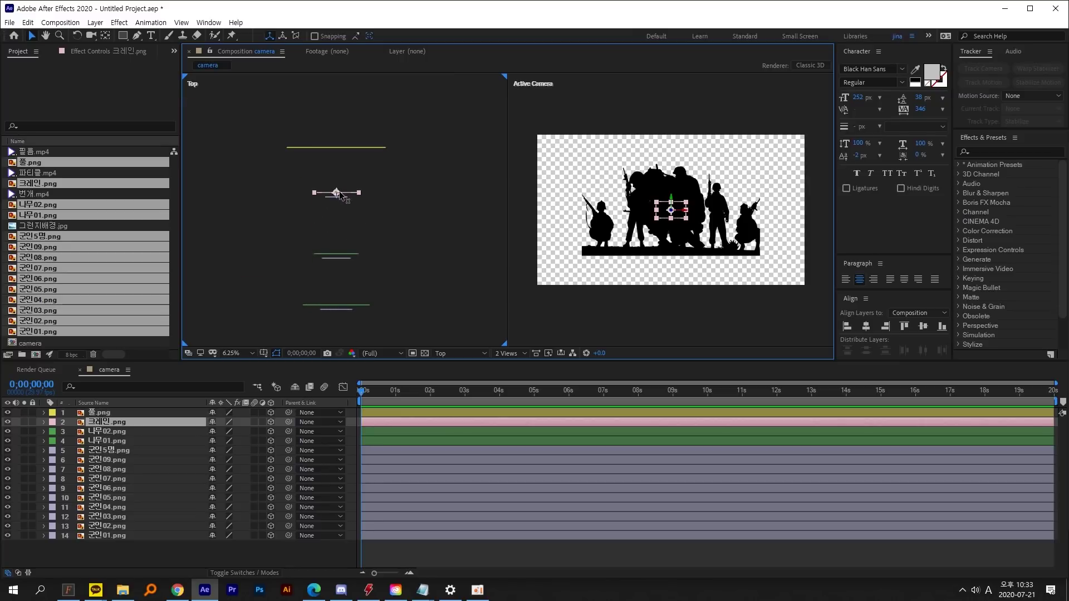
drag(341, 195, 384, 196)
click(340, 197)
Step: Offset 나무02.png, 군인02.png and 군인04.png to the left and 나무01.png and 군인03.png to the right along the X axis
click(346, 254)
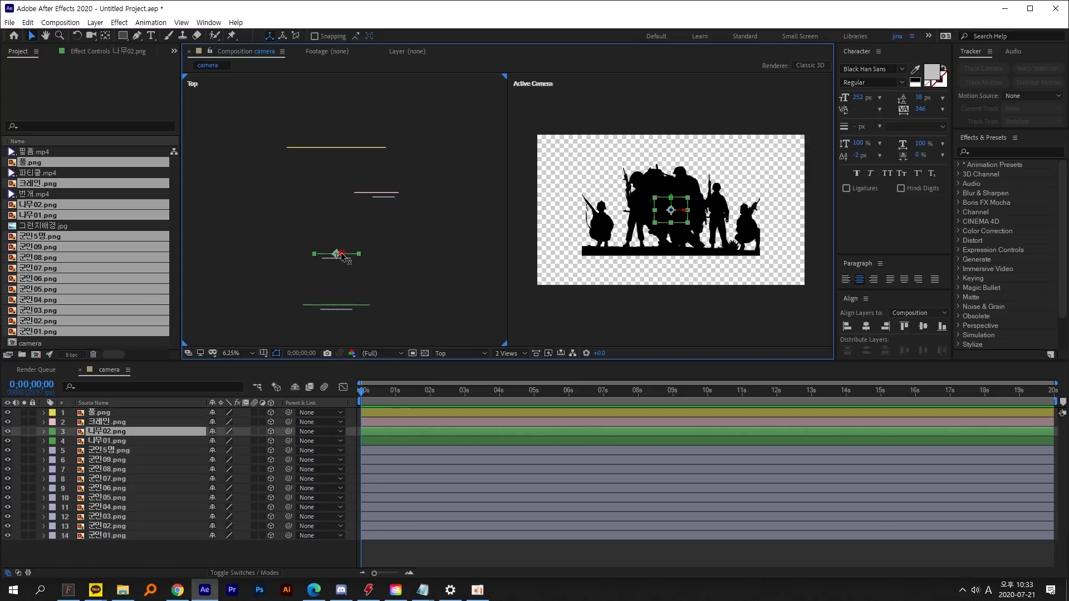
drag(346, 255, 313, 188)
click(336, 258)
click(351, 207)
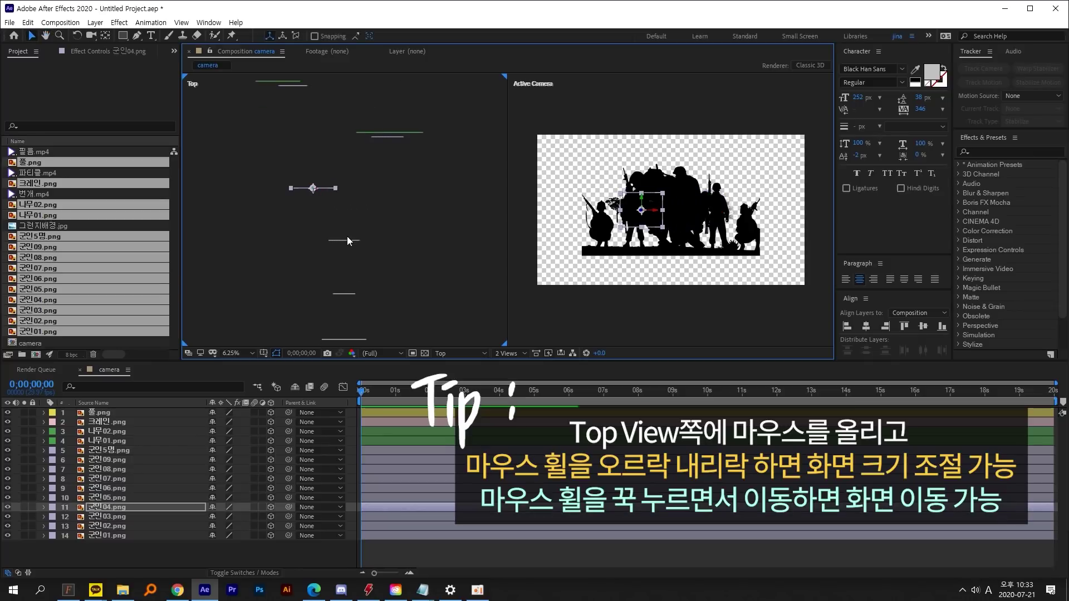
Step: Stagger 군인05.png through 군인09.png along the X axis, odd-numbered soldiers to the right and even-numbered ones to the left
click(349, 241)
drag(360, 240, 308, 233)
click(345, 278)
drag(345, 278, 382, 301)
drag(345, 234, 370, 262)
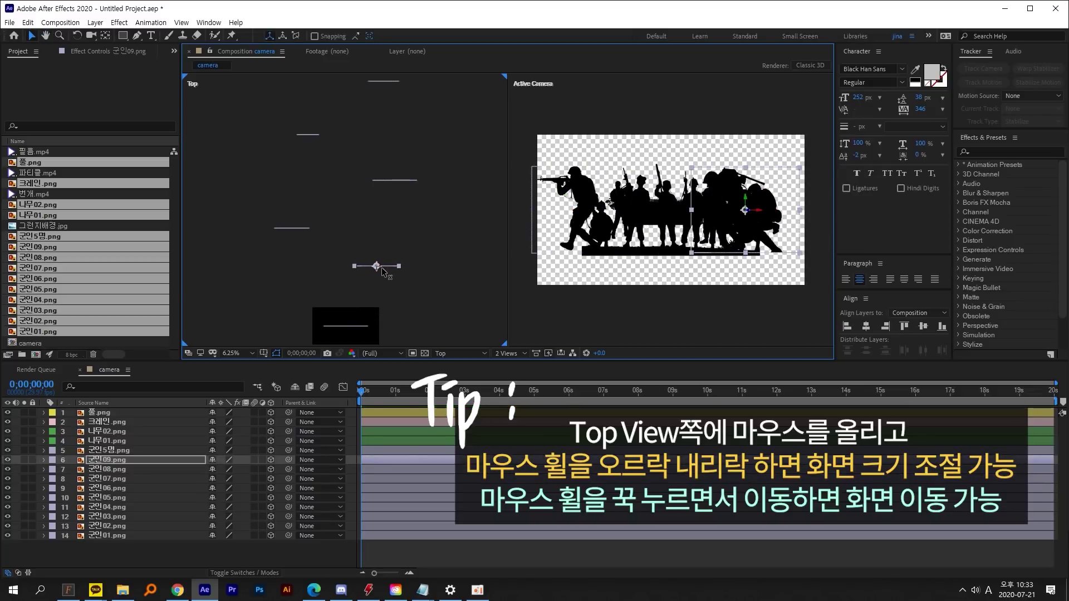
drag(341, 335, 340, 275)
click(339, 270)
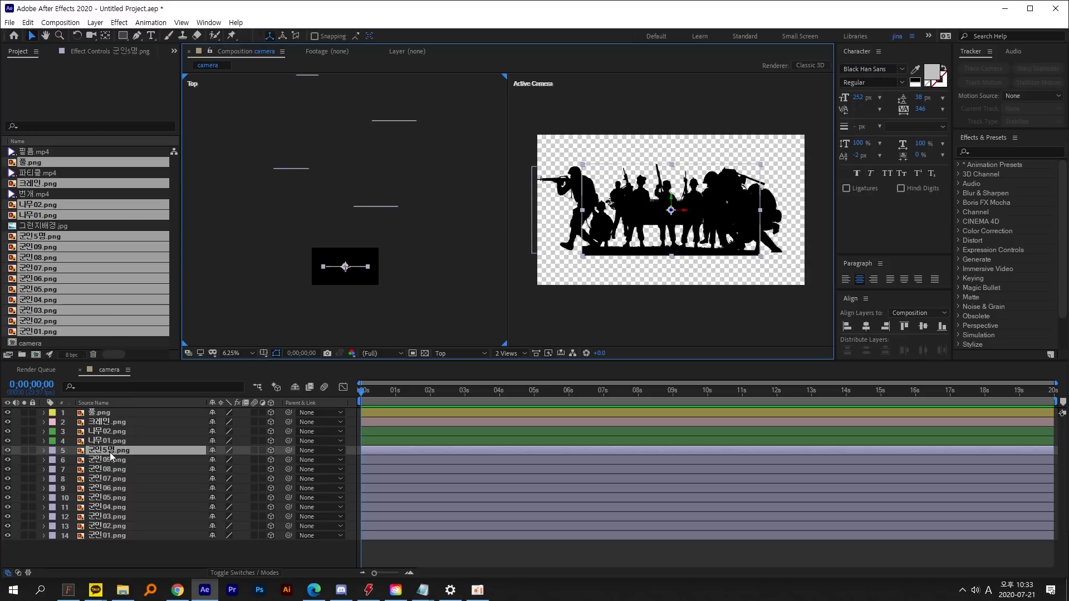
scroll(407, 199, down, 2)
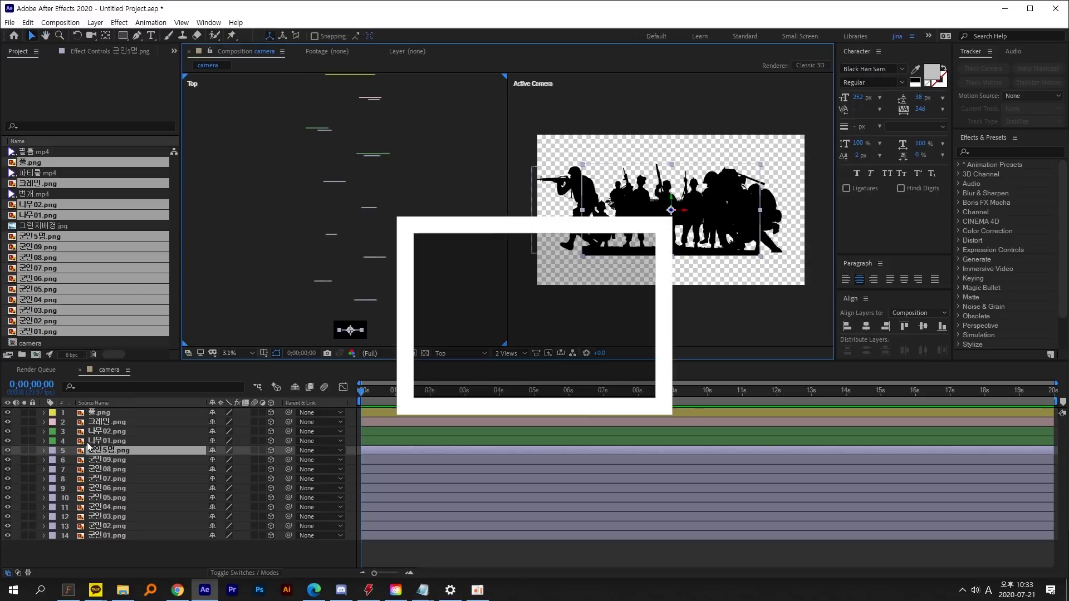
Step: Duplicate the 크레인.png layer and move the copy to the left and forward, beside the 나무02.png layer
click(128, 421)
click(119, 469)
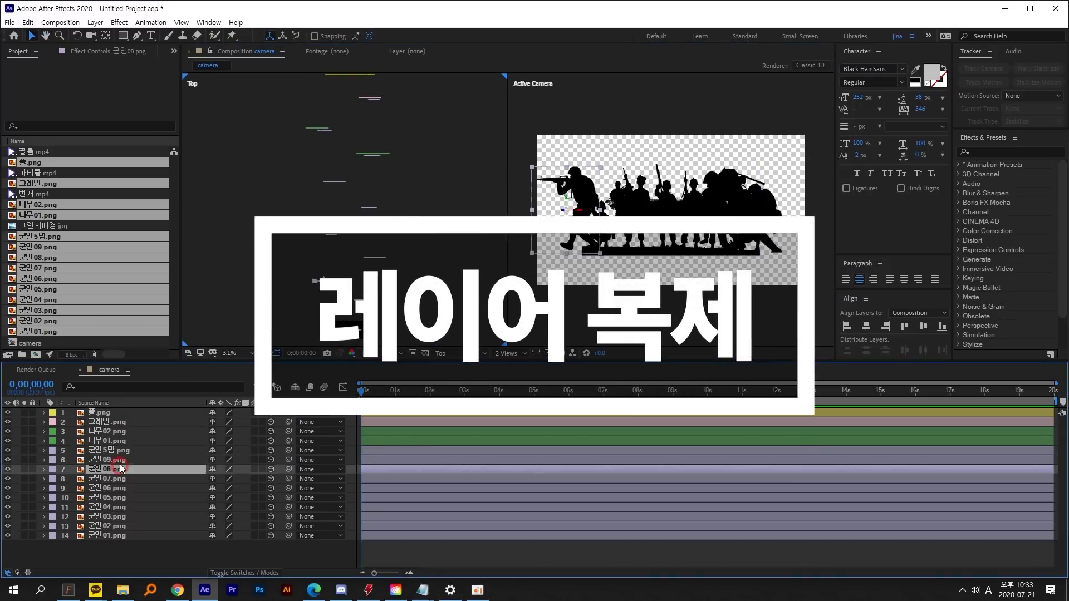
click(117, 421)
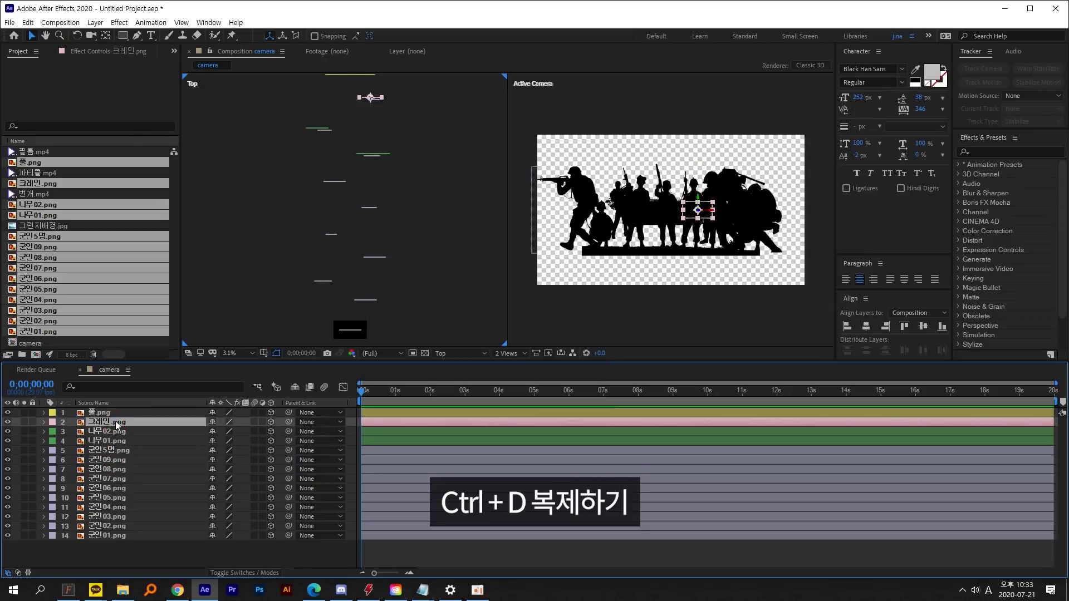
key(ctrl+d)
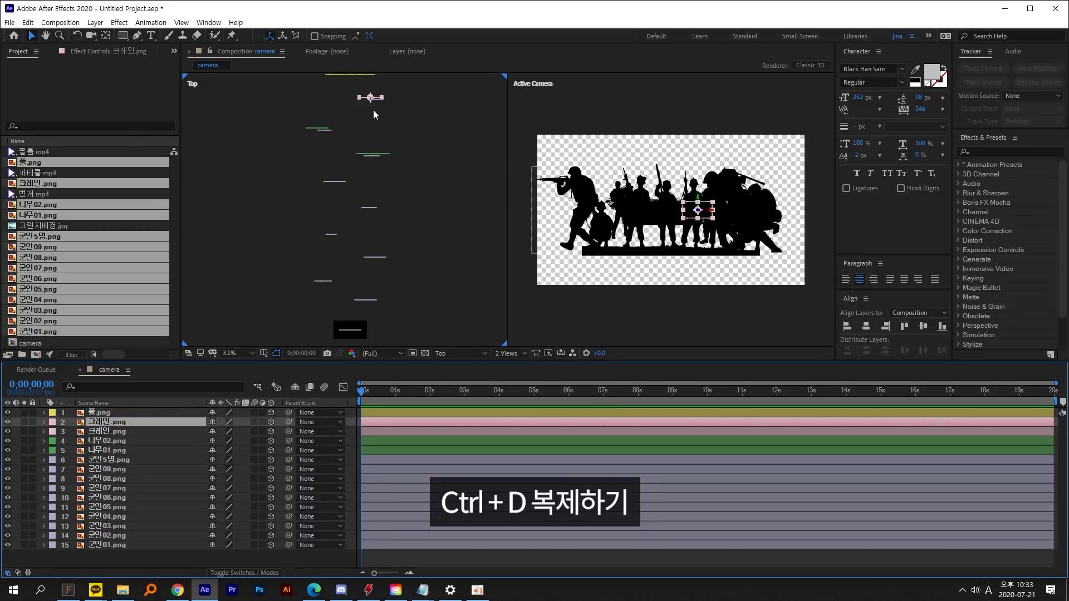
drag(372, 104, 301, 134)
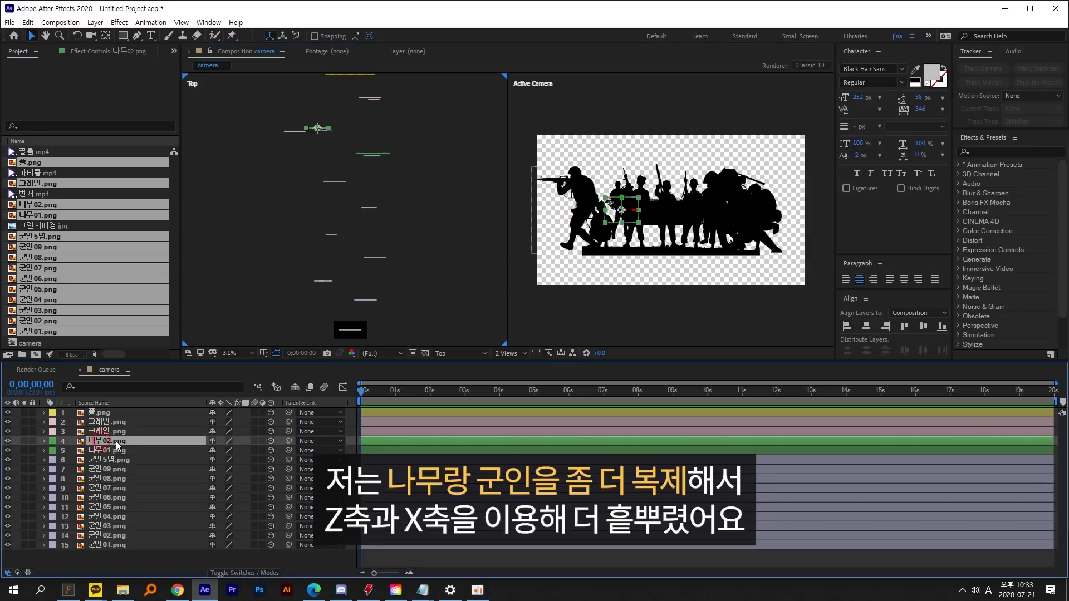
Step: Duplicate 나무02.png, 군인07.png and 군인04.png, and scatter the copies along the X and Z axes in the Top view
key(ctrl+d)
drag(317, 129, 302, 210)
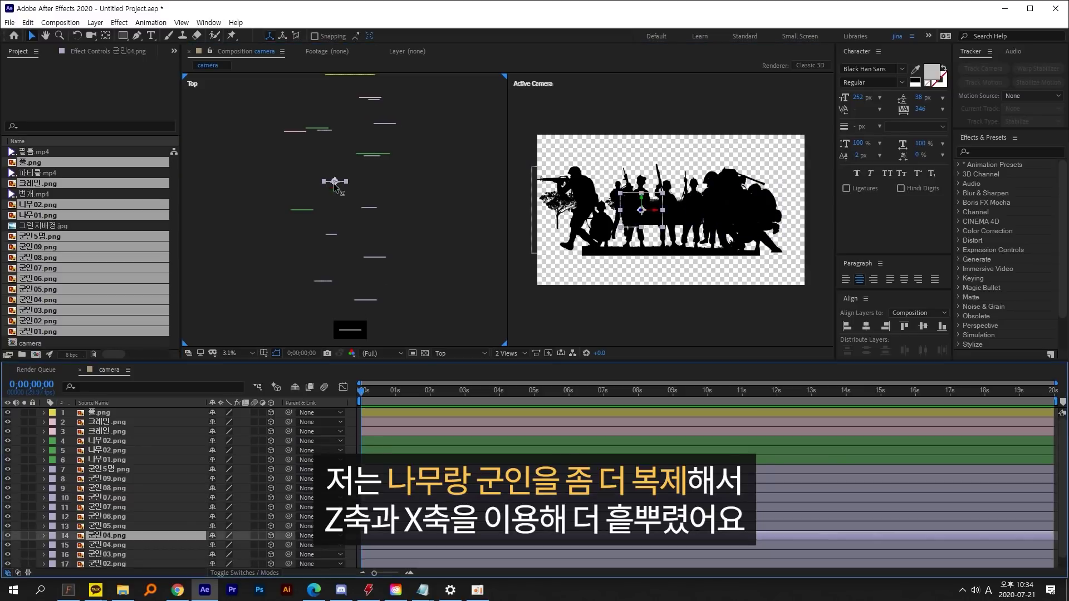
drag(378, 265, 310, 270)
click(334, 182)
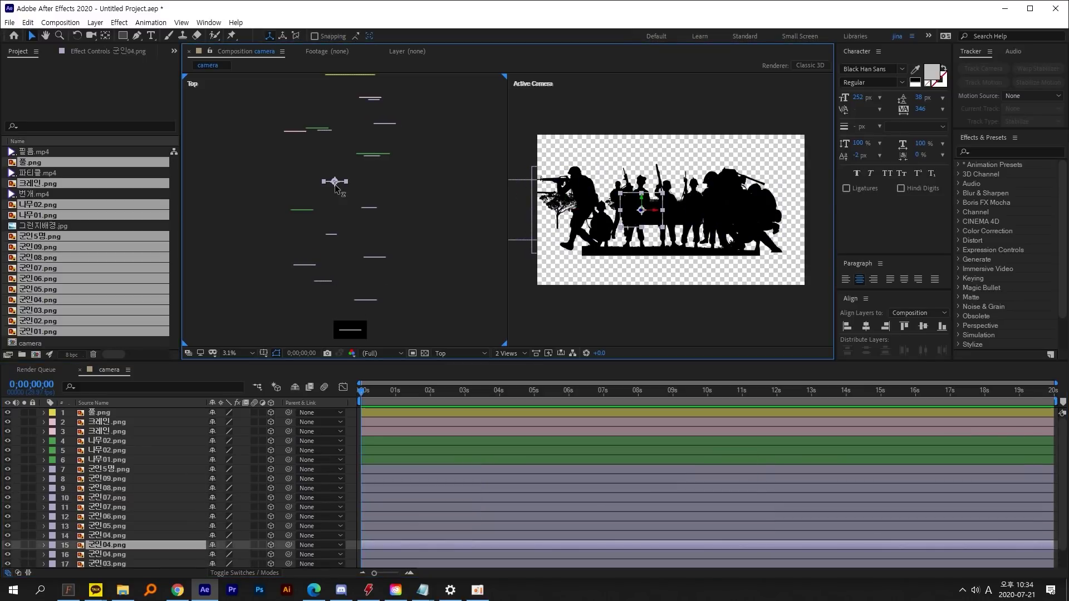
drag(336, 187, 310, 108)
click(357, 448)
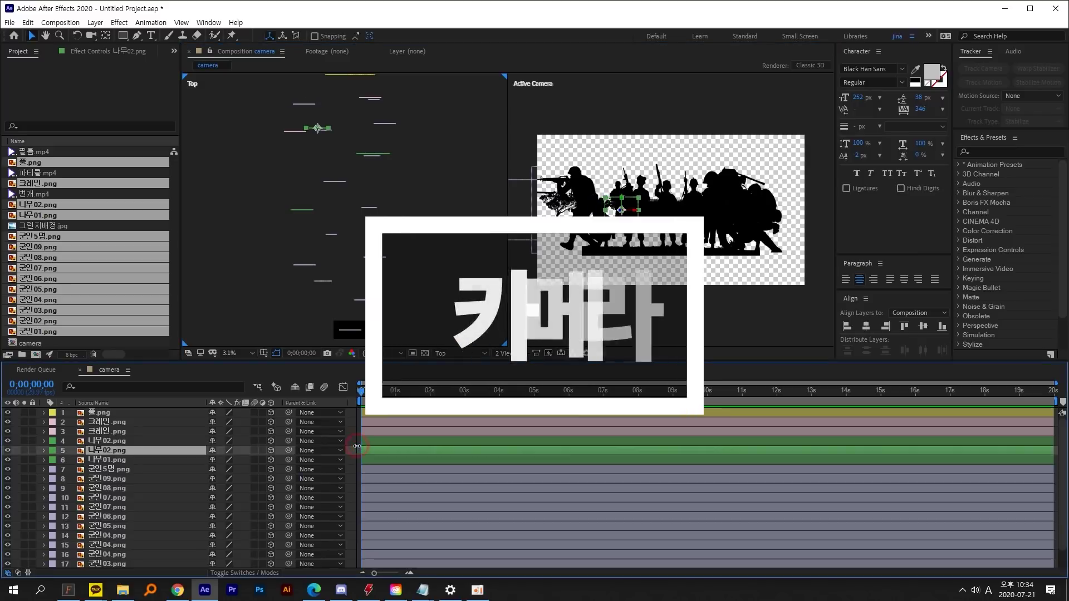
click(356, 441)
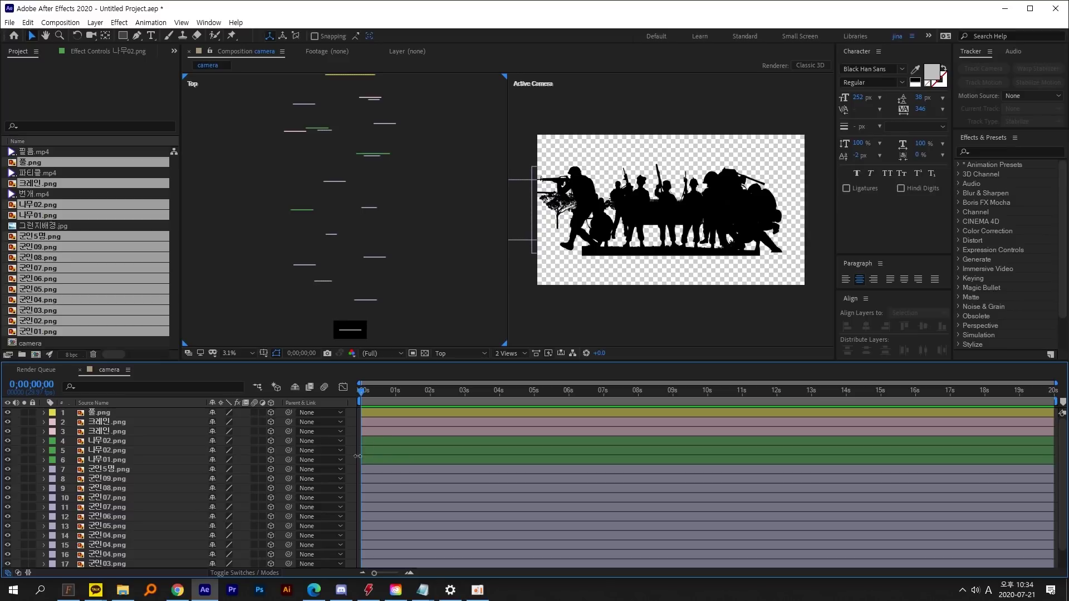
Step: Create a Two-Node Camera layer with the 35mm preset and depth of field disabled
click(96, 23)
mouse_move(110, 35)
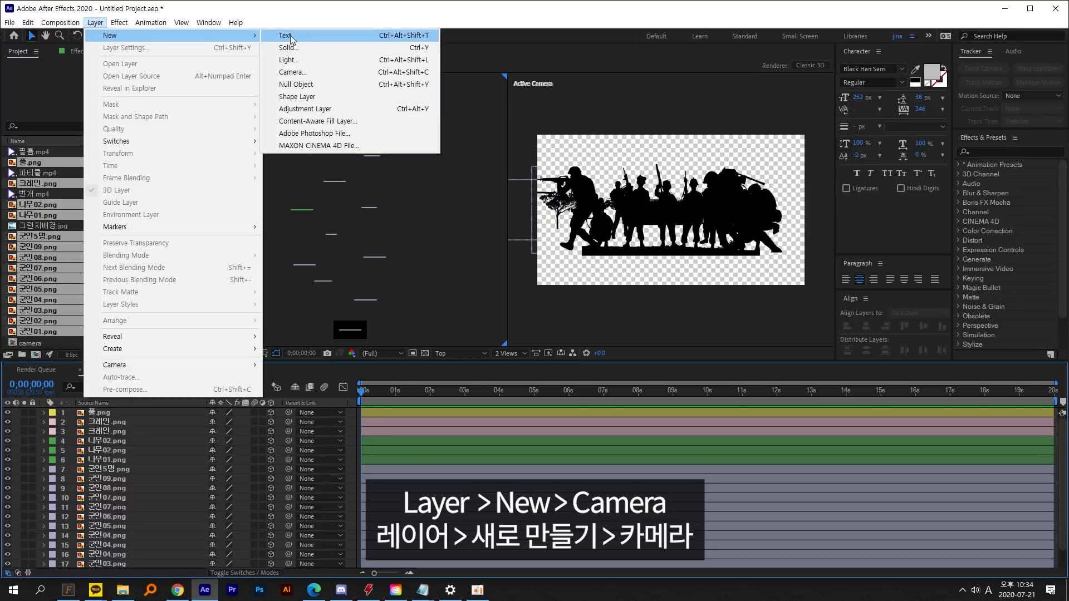
click(318, 71)
click(542, 196)
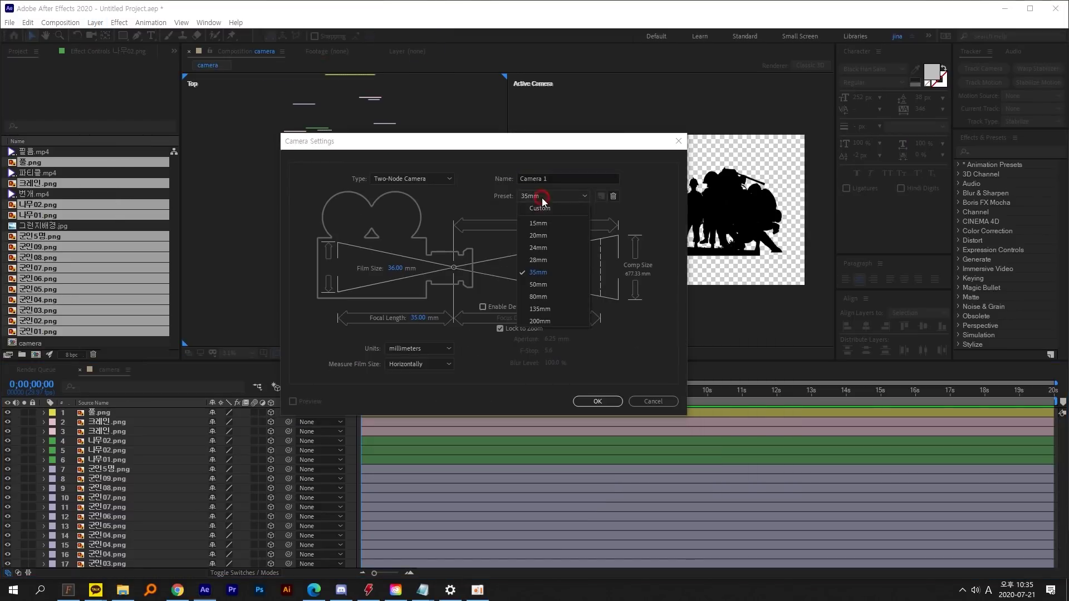
click(546, 269)
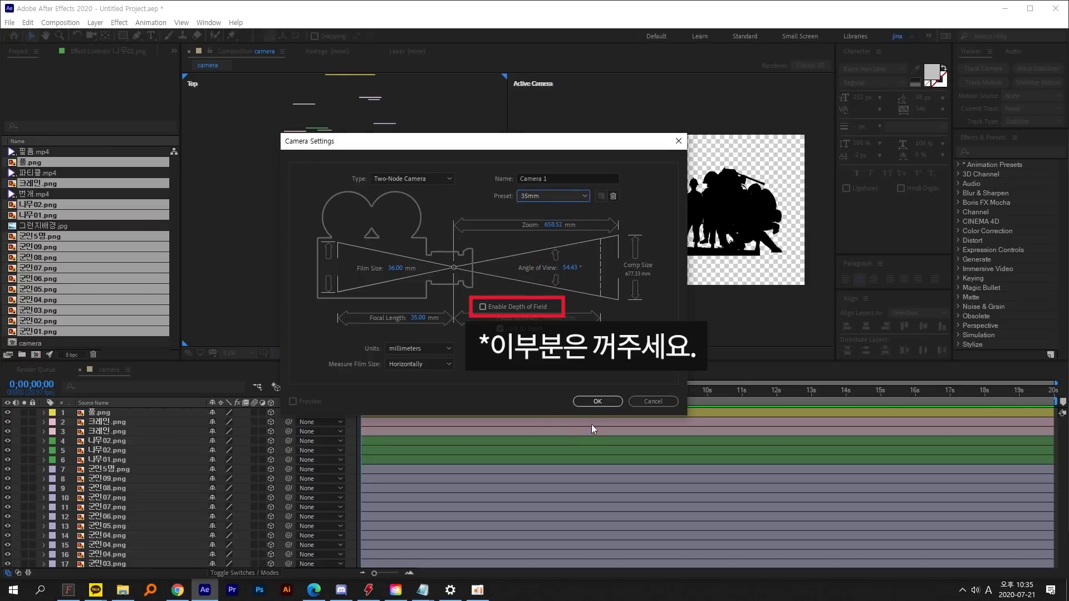
click(601, 411)
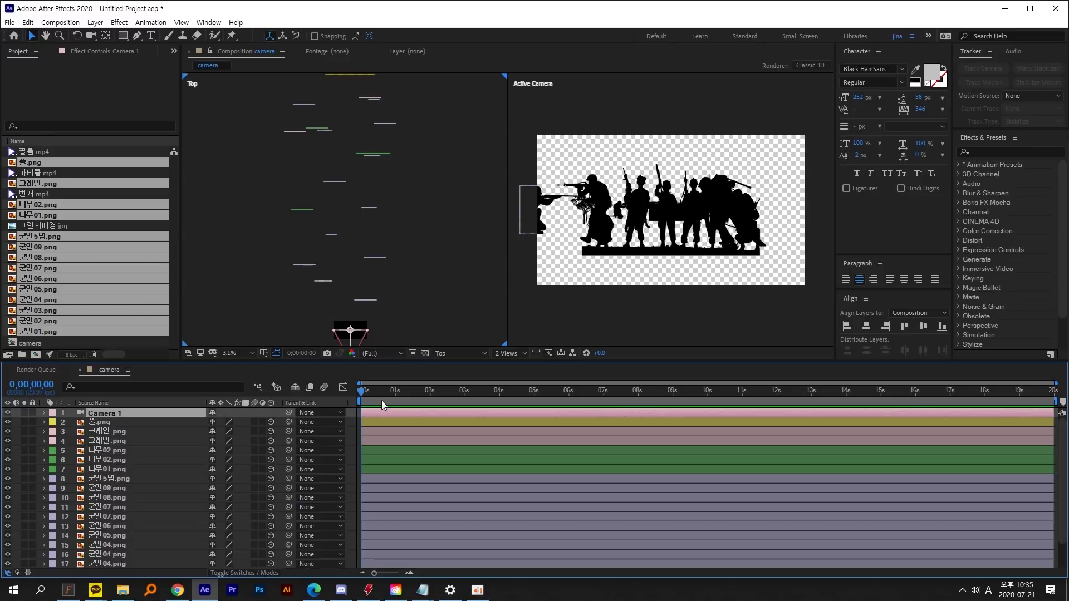
Step: Add a null object to the composition and make it a 3D layer
click(96, 22)
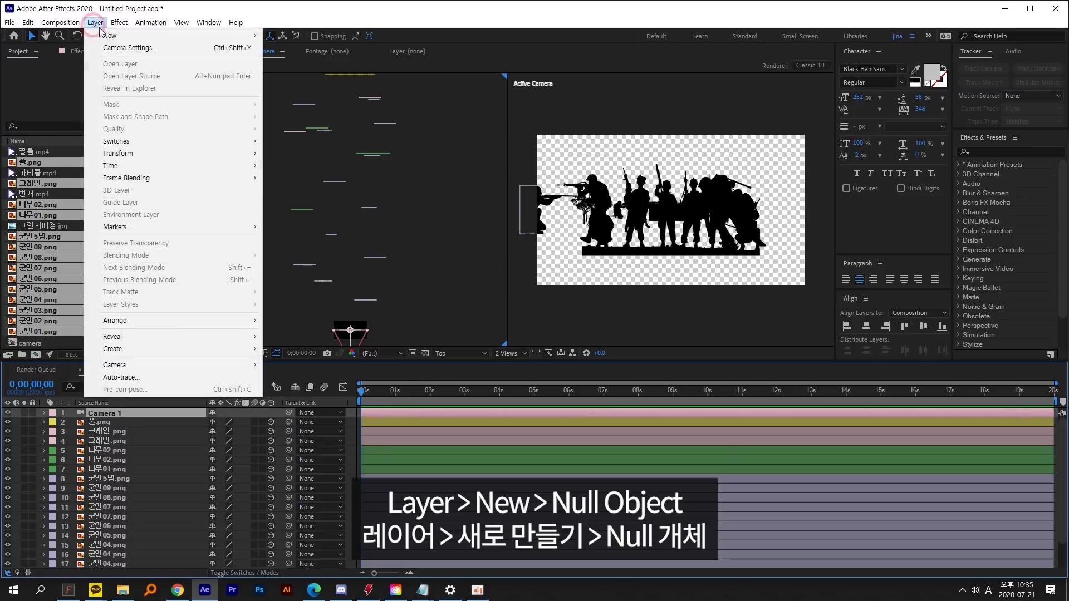
mouse_move(109, 36)
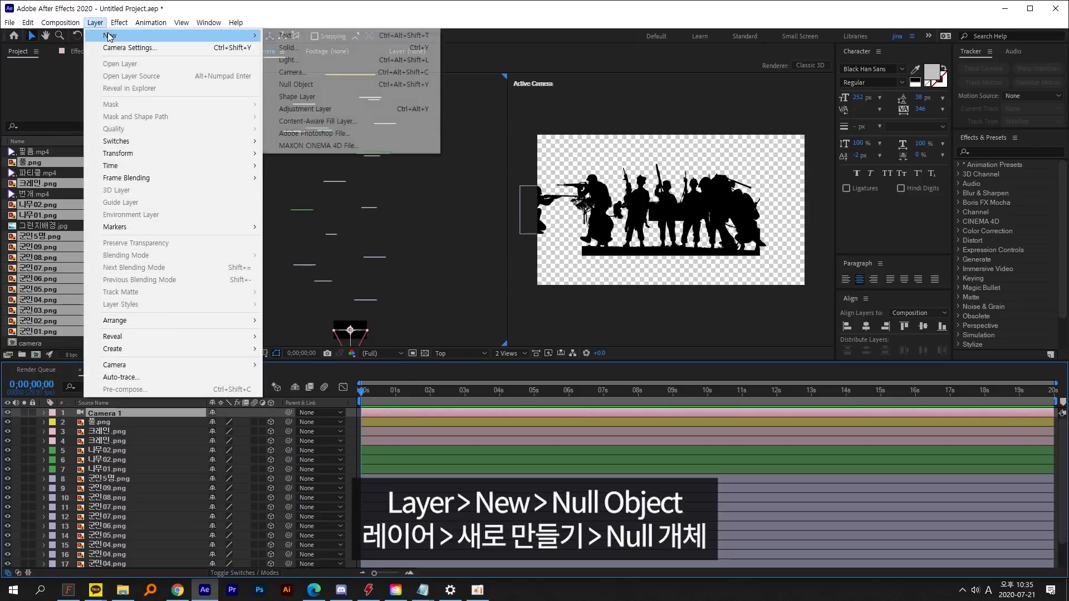
click(334, 85)
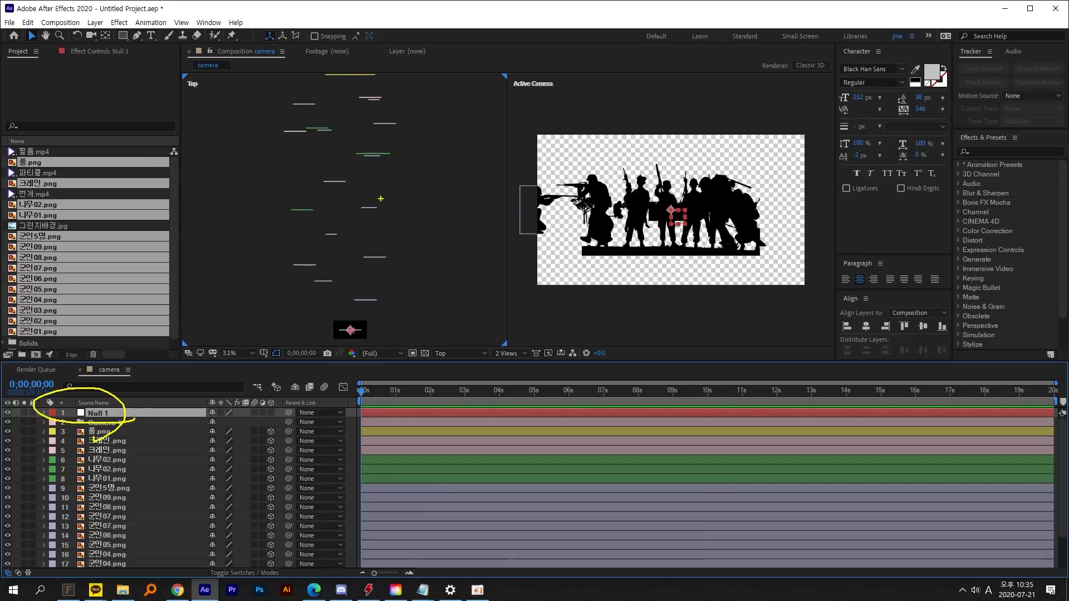
mouse_move(280, 200)
mouse_down()
mouse_move(347, 177)
mouse_move(397, 139)
mouse_up()
drag(397, 132, 421, 144)
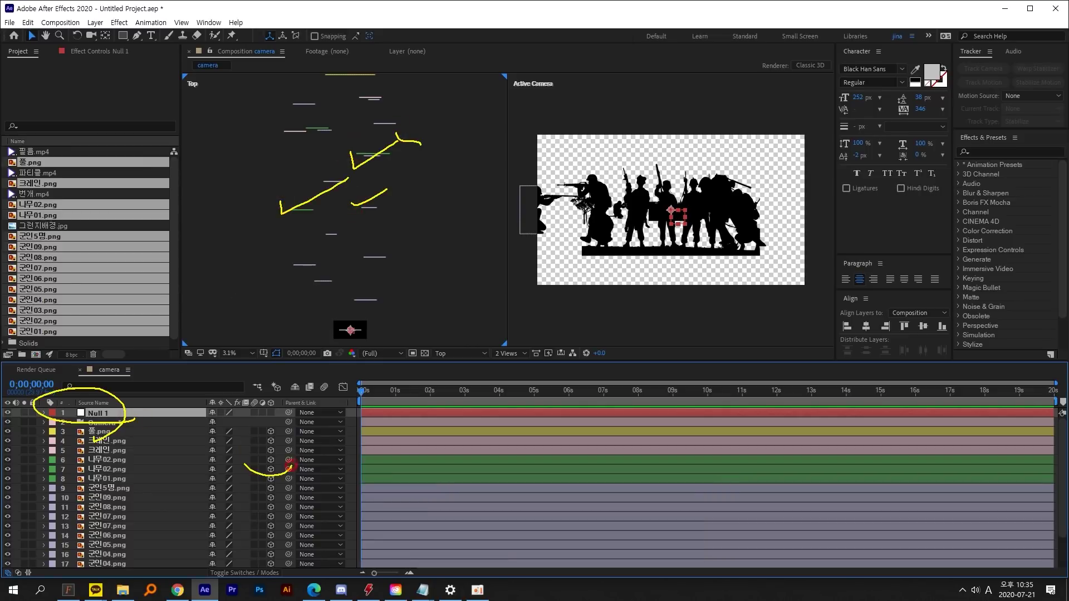
drag(290, 466, 267, 479)
key(Escape)
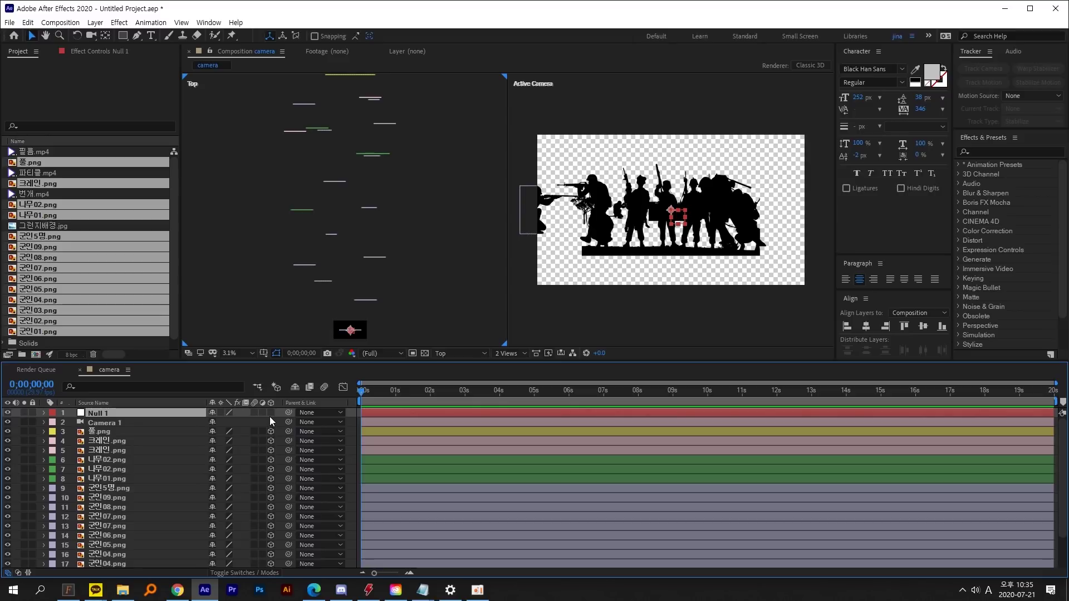
click(271, 413)
Step: Check that the Parent & Link column is shown and parent Camera 1 to Null 1
drag(332, 409, 346, 410)
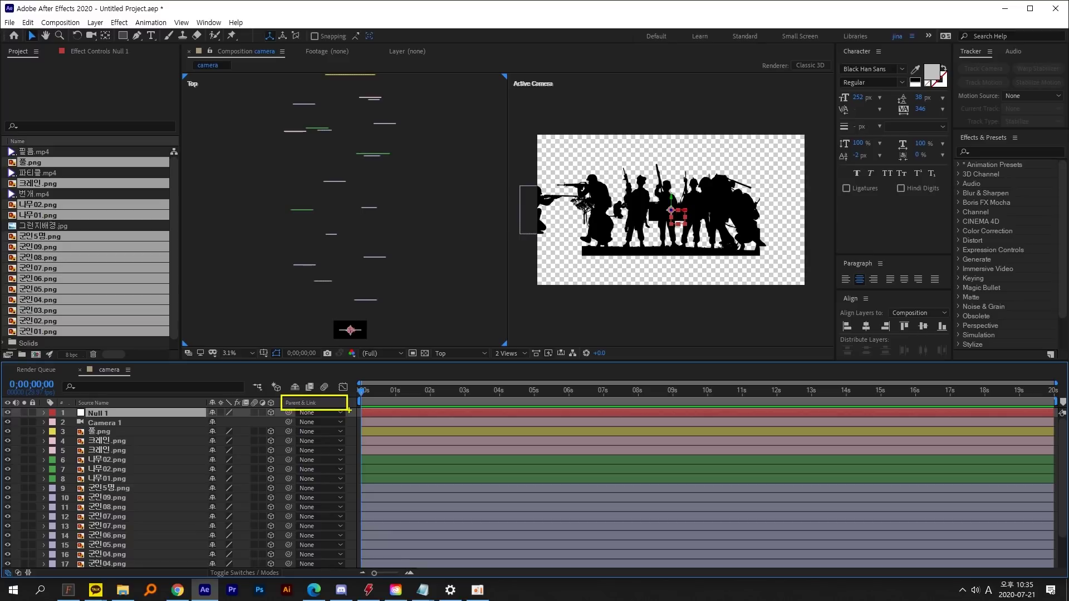
key(Escape)
drag(1, 396, 316, 410)
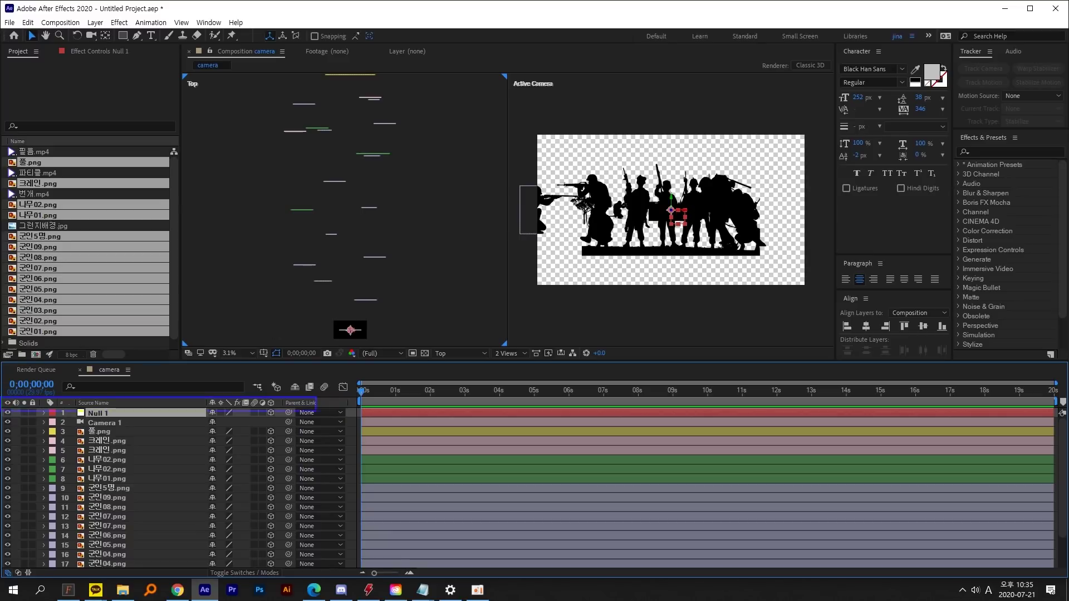
key(Escape)
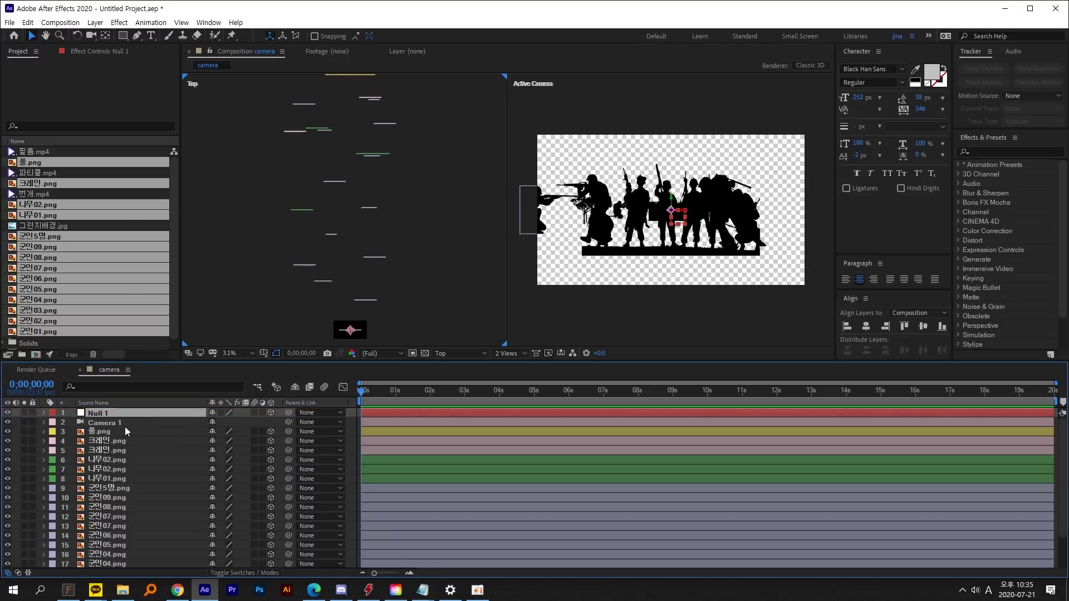
right_click(156, 402)
mouse_move(203, 442)
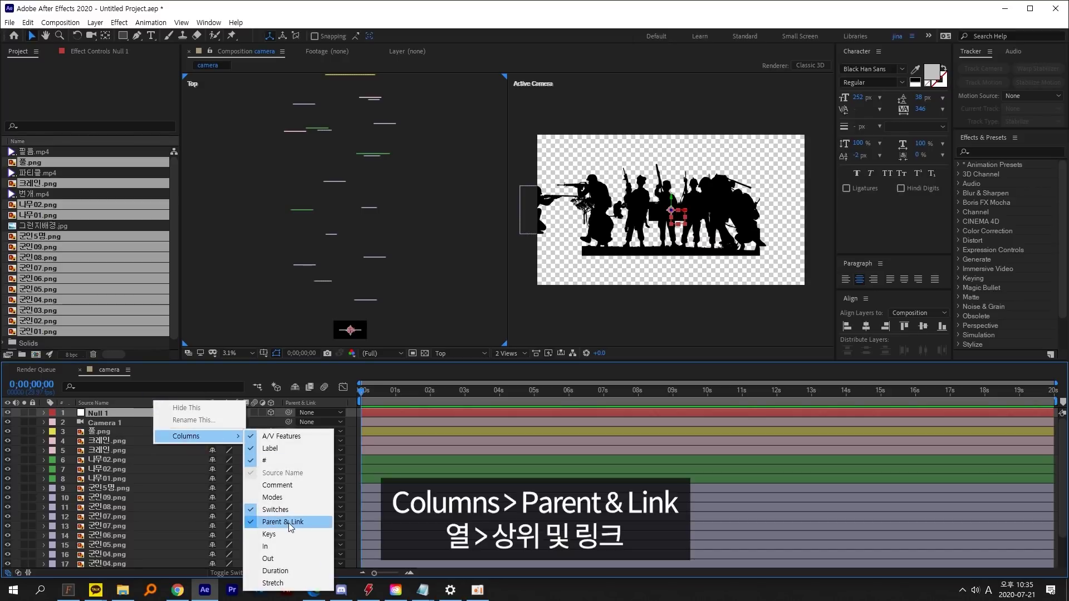
click(122, 422)
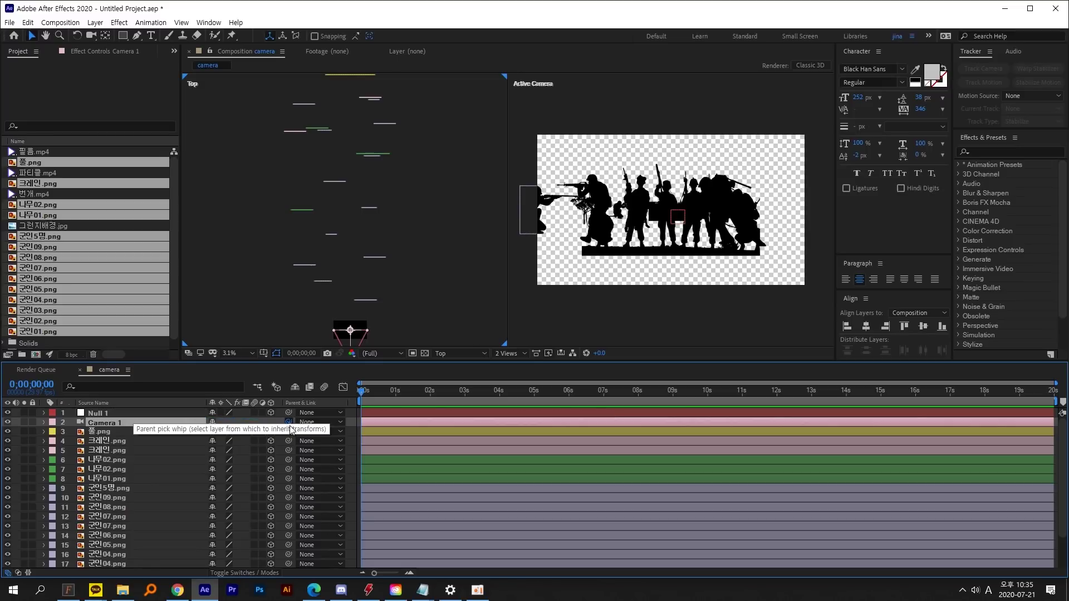
drag(288, 423, 138, 410)
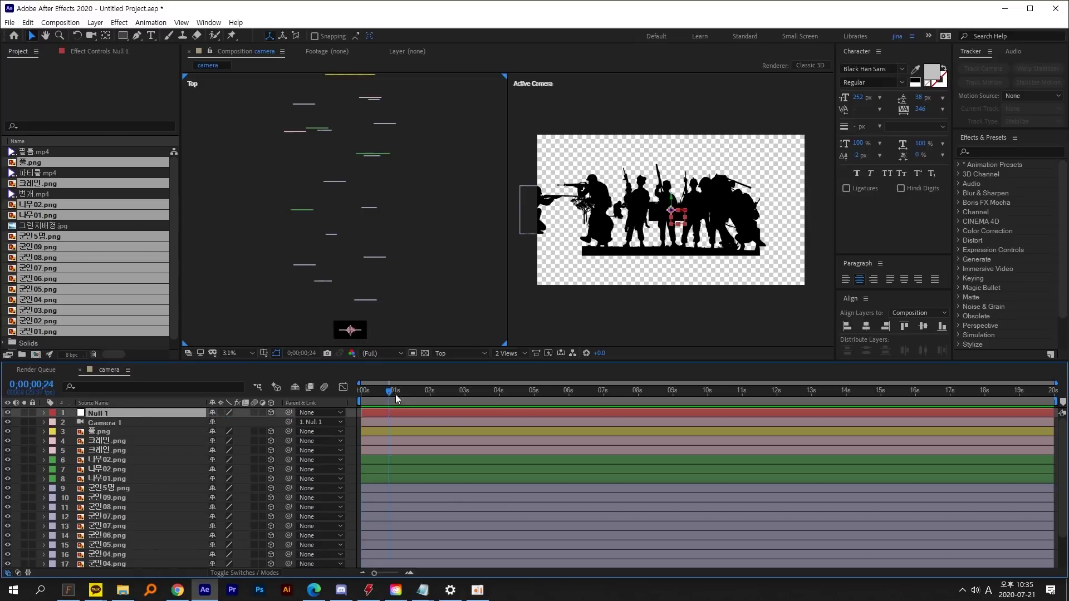
Step: At 0;00;00;00, move Null 1 in the Top view to just behind 풀.png, about Z 15168, and set a Position keyframe
drag(394, 394, 349, 400)
drag(351, 333, 358, 116)
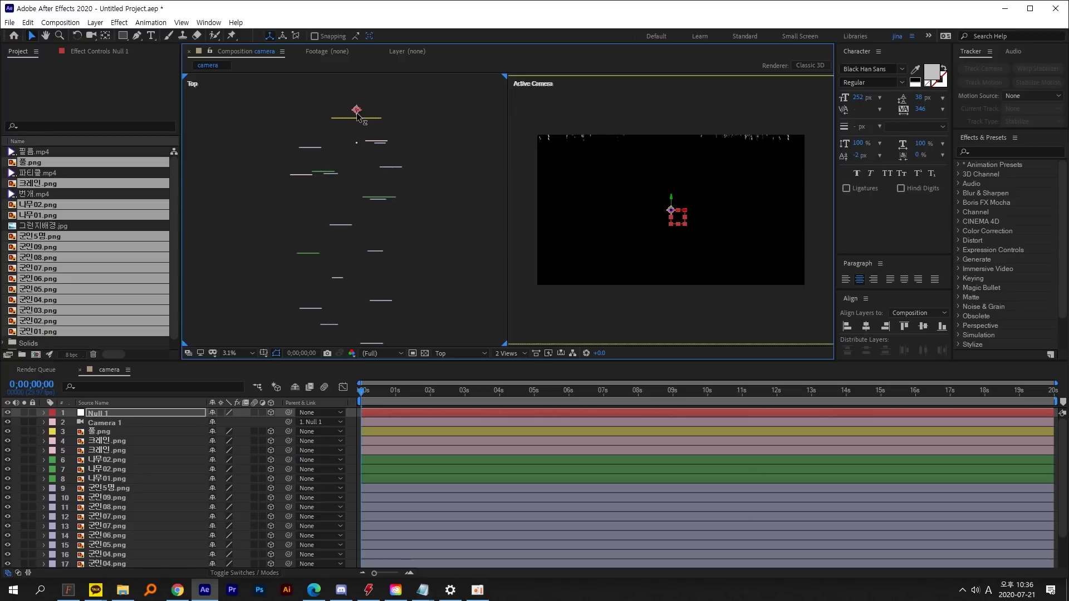
click(110, 413)
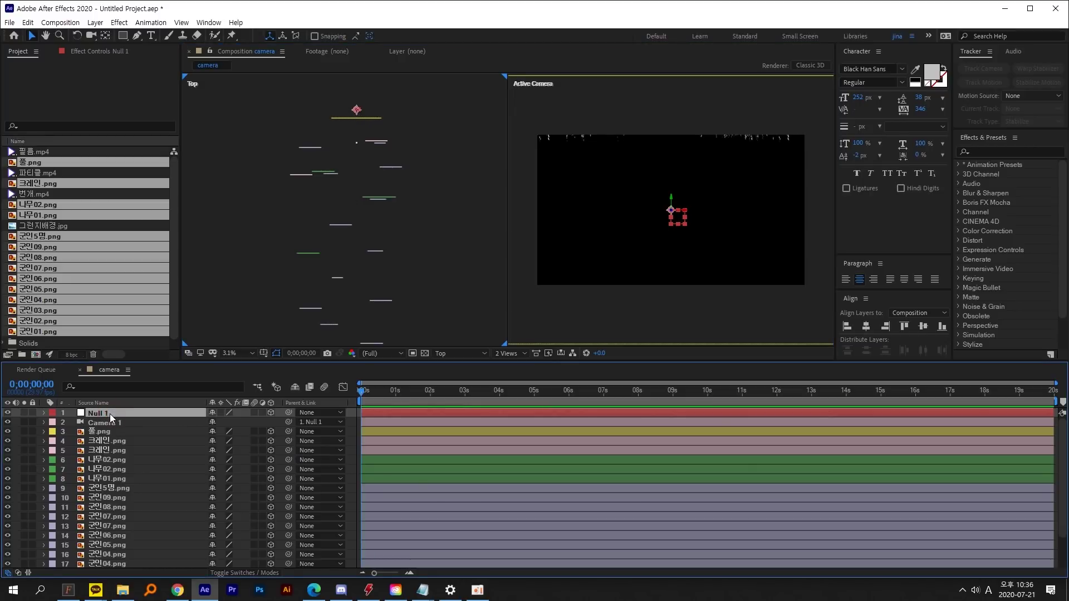
key(p)
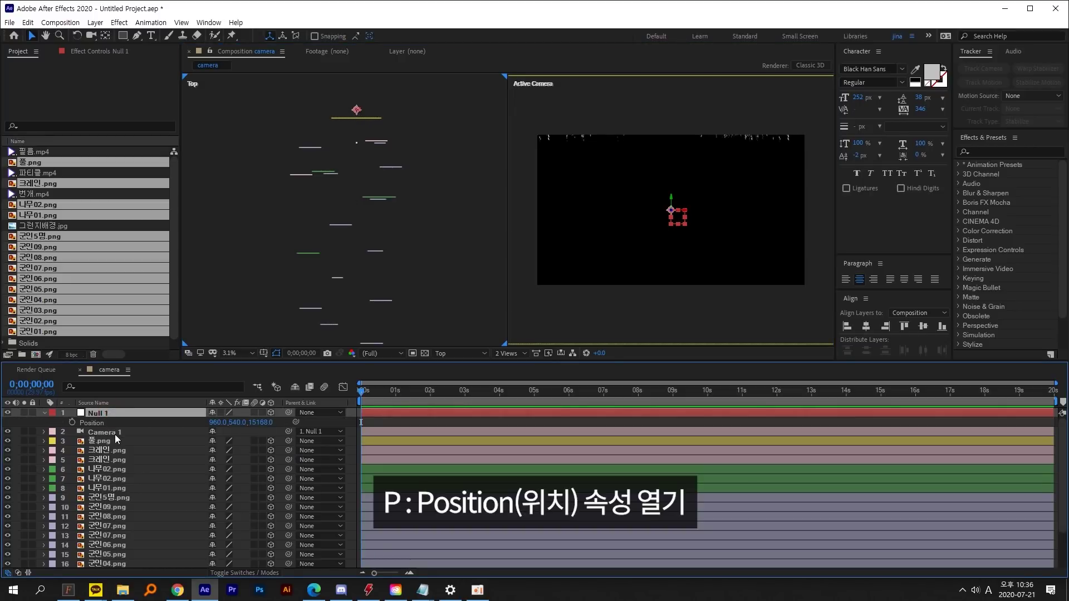
click(72, 423)
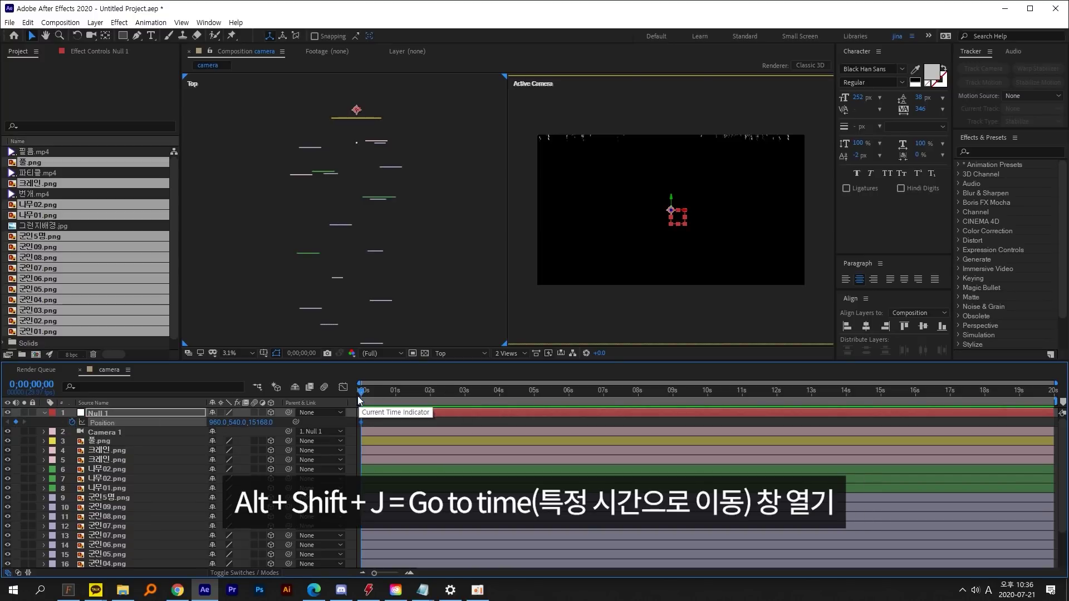
Step: At 0;00;16;00, move Null 1 back past the front soldiers to about Z -1056 to create the ending Position keyframe
key(alt+shift+j)
drag(609, 285, 365, 236)
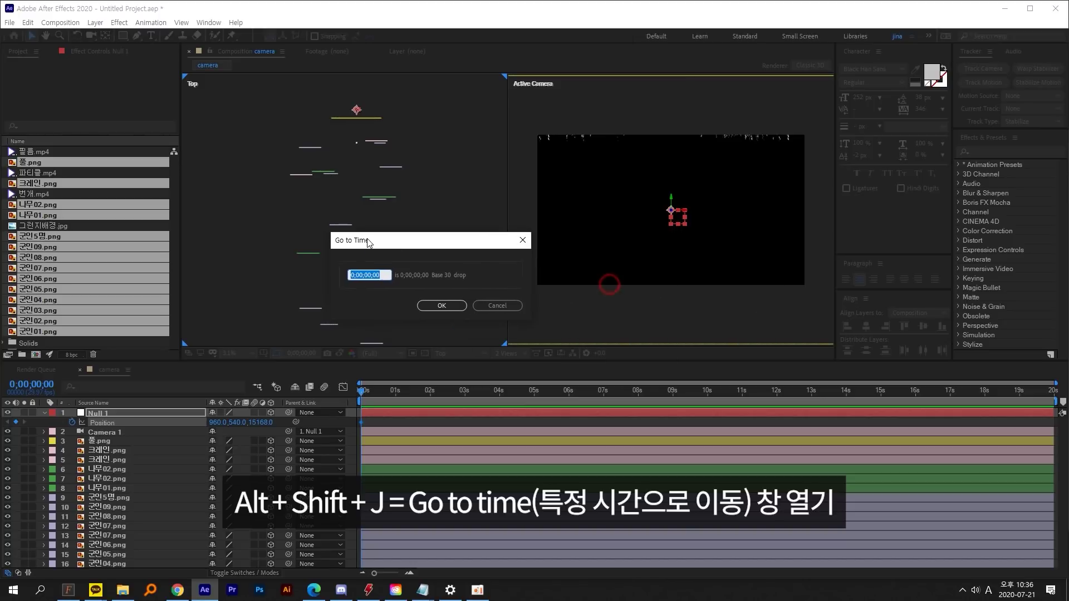
click(371, 272)
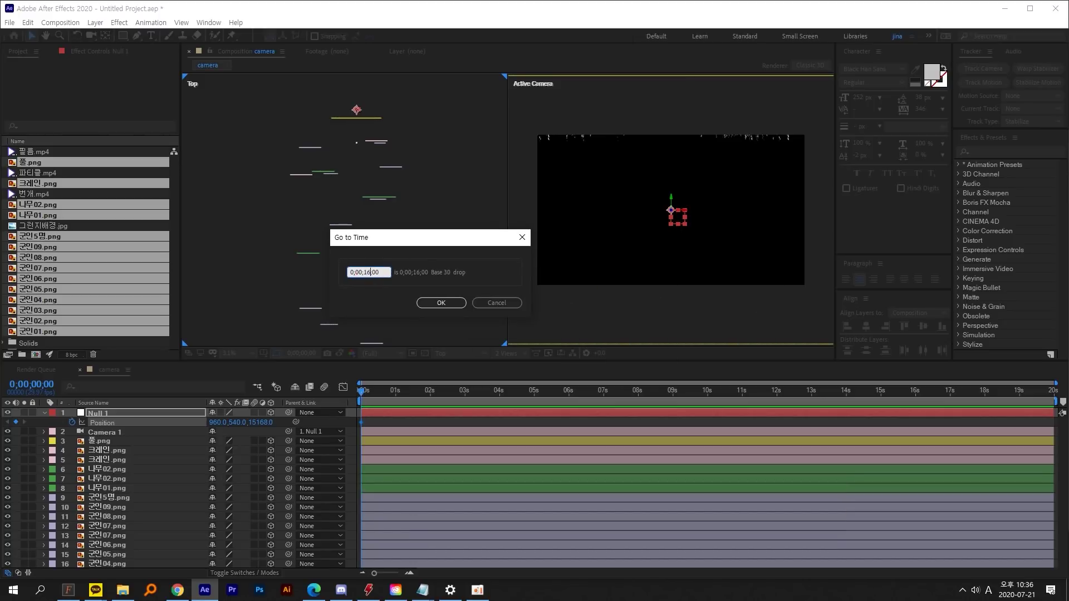
key(Return)
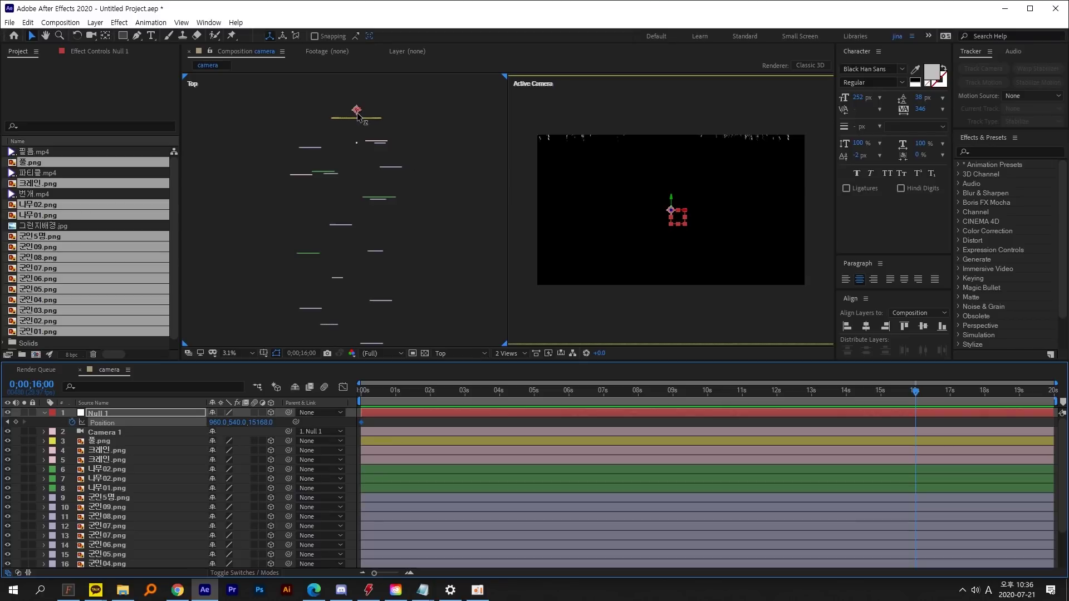
drag(358, 114, 376, 284)
key(space)
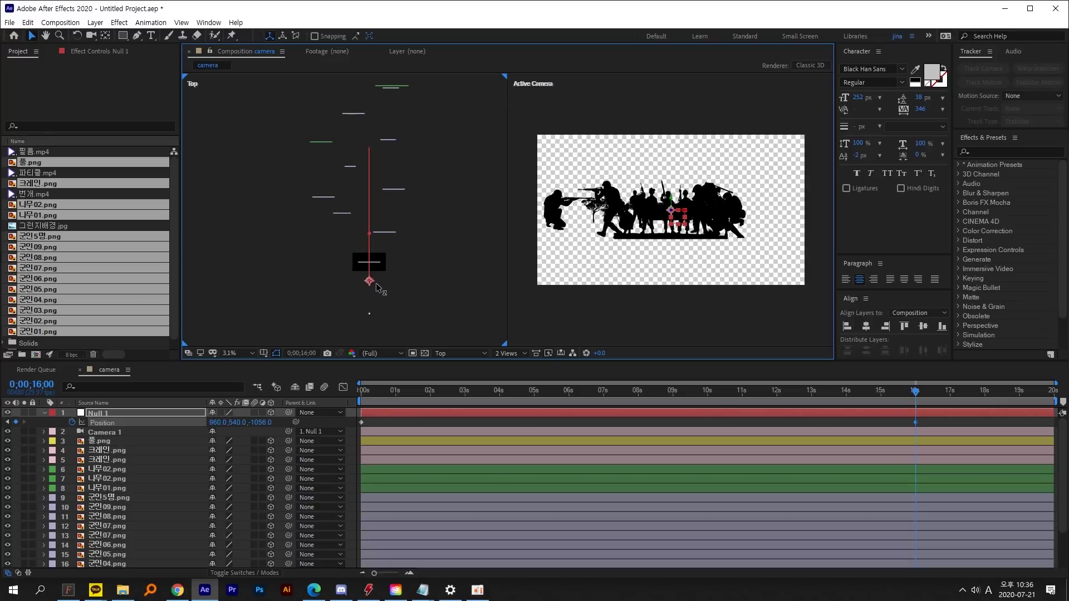
Step: Preview the camera's zoom-out from the start of the composition and return to the first frame
drag(378, 392, 309, 386)
key(space)
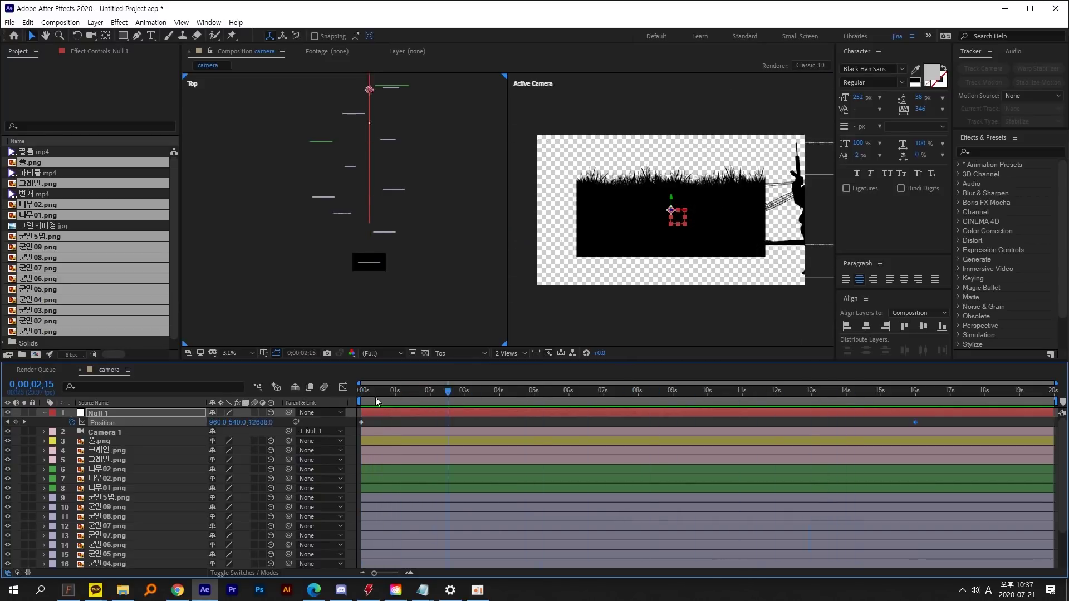
key(space)
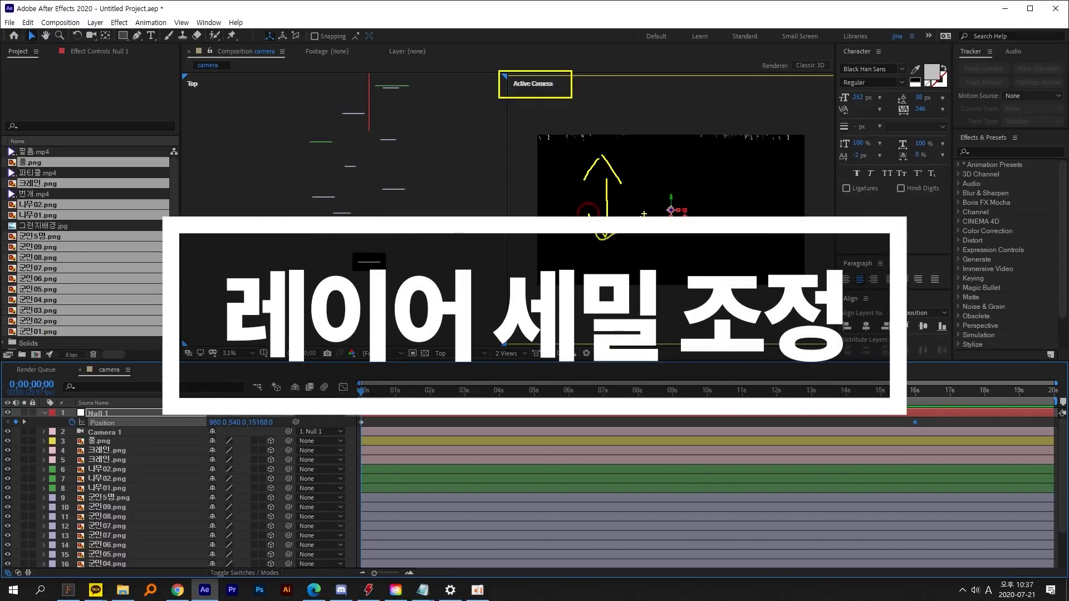
drag(384, 392, 336, 395)
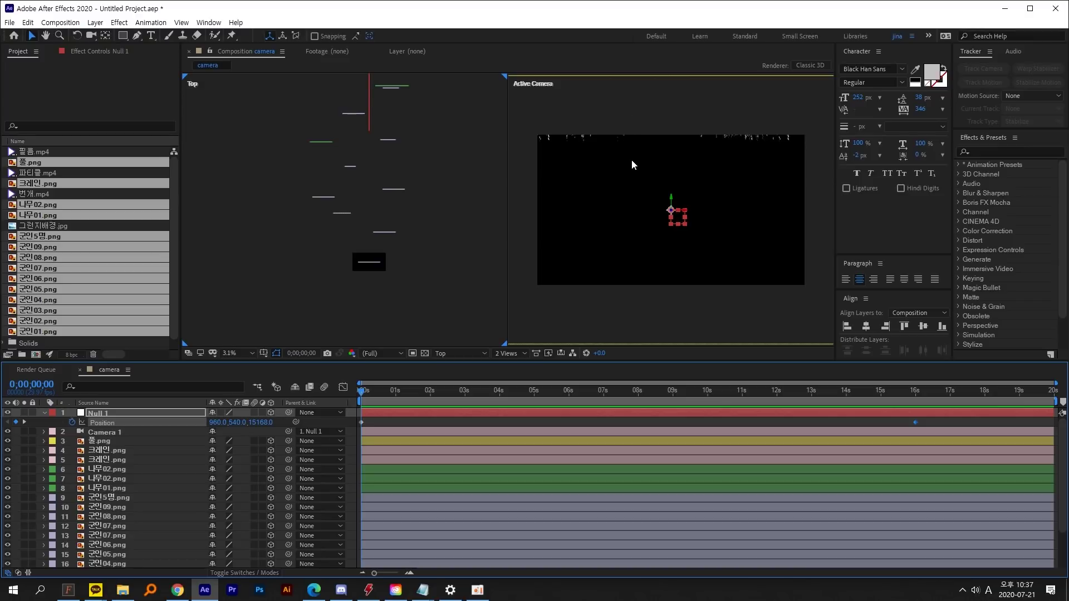
Step: In the camera view, lower 풀.png at 0;00;00;00 so only grass tips fill the lower frame, and shift the 크레인.png left at 0;00;01;23
drag(595, 115, 599, 253)
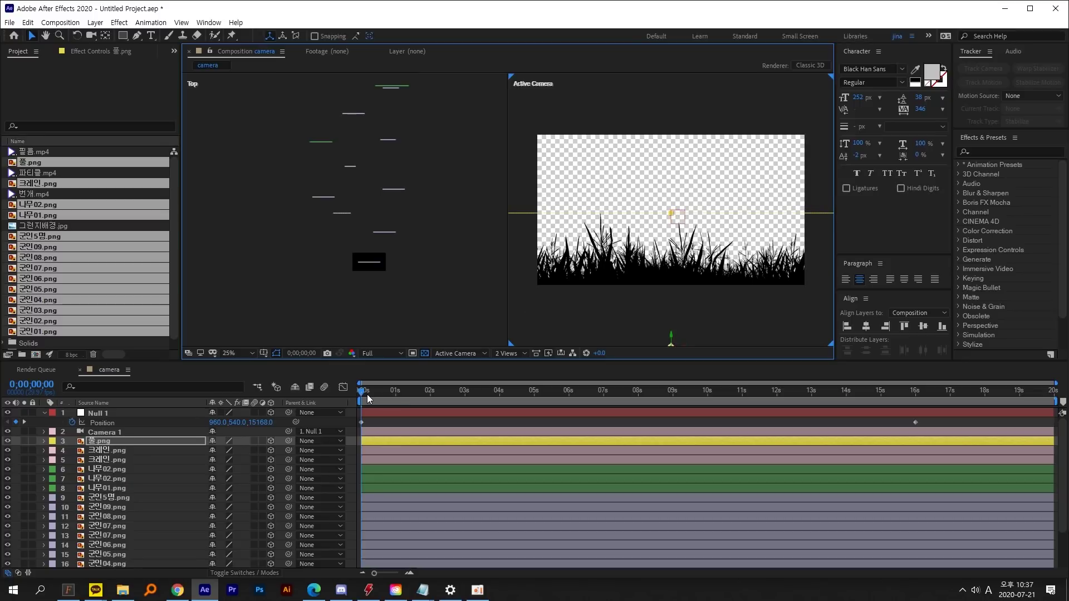
drag(366, 395, 422, 395)
click(795, 209)
drag(801, 227, 776, 226)
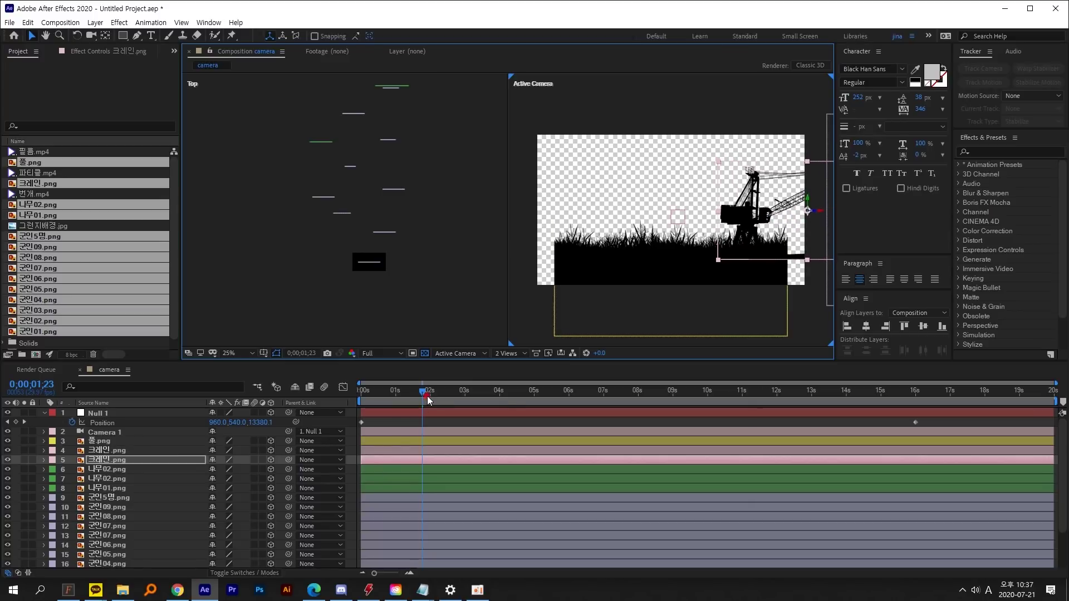
Step: In the camera view, shift 군인01.png left at 0;00;02;27 and 군인02.png right into the frame at 0;00;04;19
drag(428, 400, 462, 396)
click(810, 249)
drag(810, 248, 779, 252)
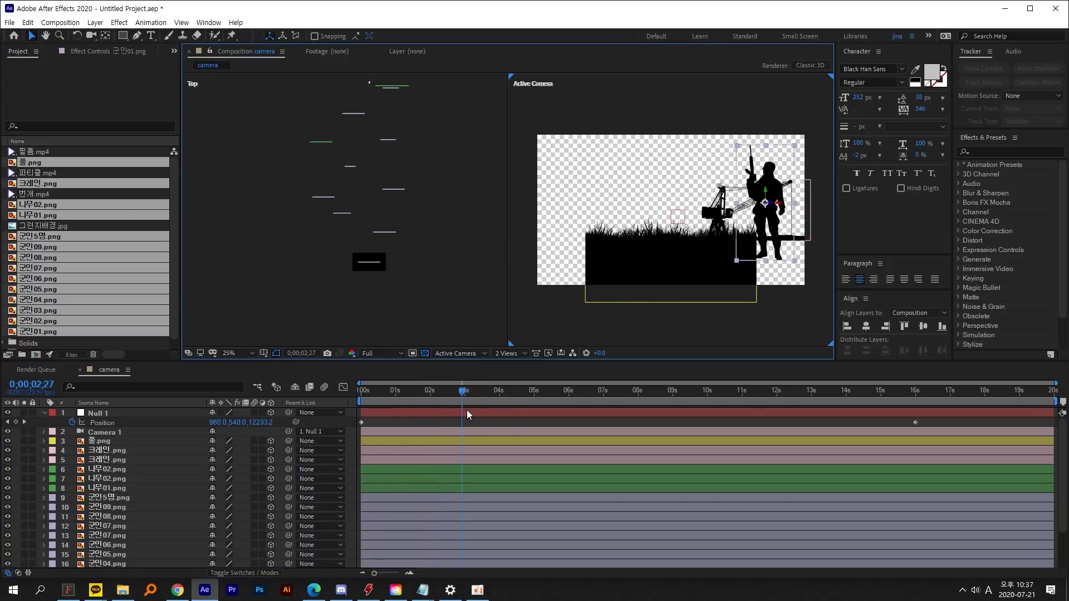
drag(463, 391, 521, 394)
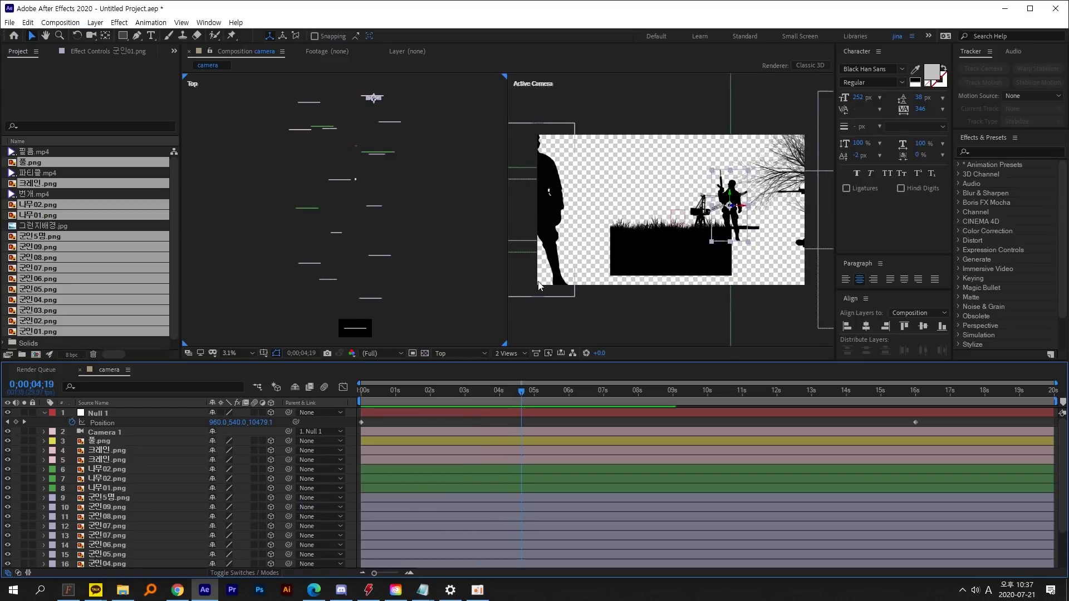
drag(538, 286, 589, 280)
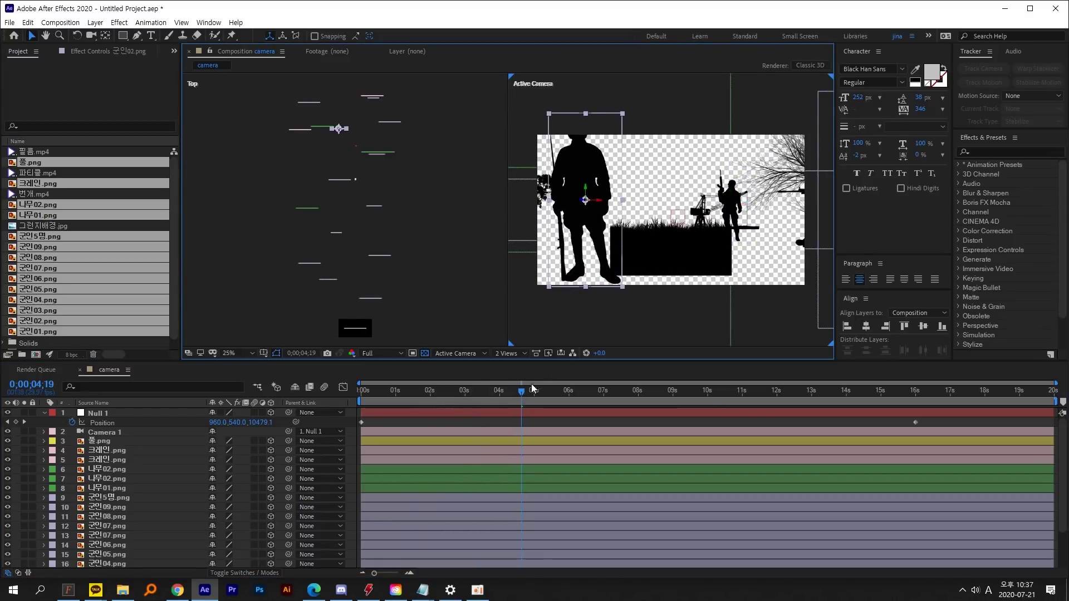
Step: At 0;00;04;09, shift the layer 7 나무02.png right in the camera view so its foliage shows beside the large soldier
drag(532, 388, 510, 396)
click(737, 256)
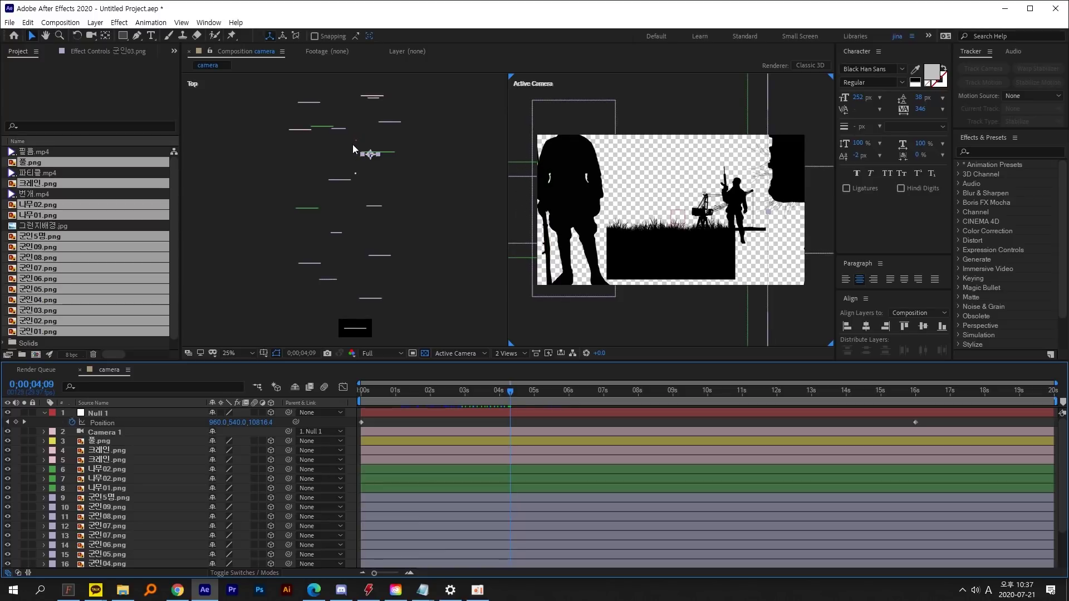
drag(363, 125, 351, 159)
drag(106, 421, 84, 418)
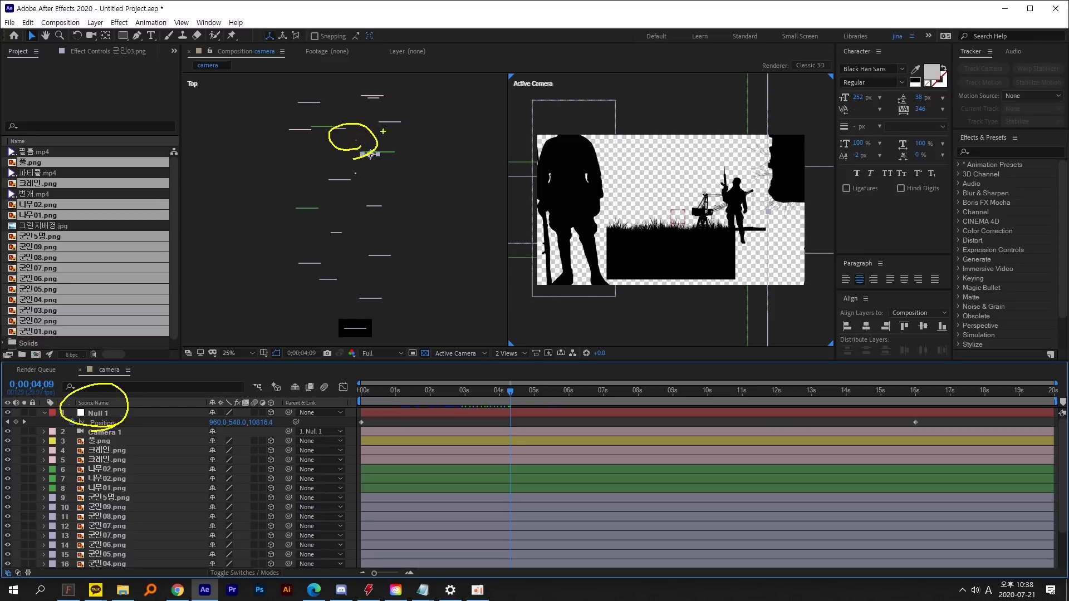
drag(288, 112, 436, 141)
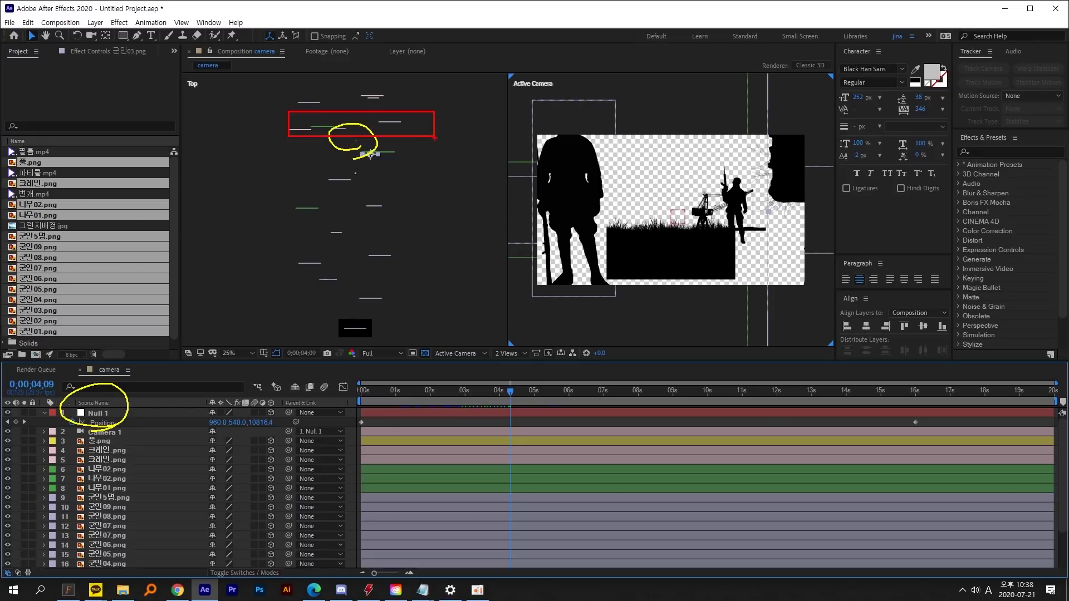
key(Escape)
click(317, 129)
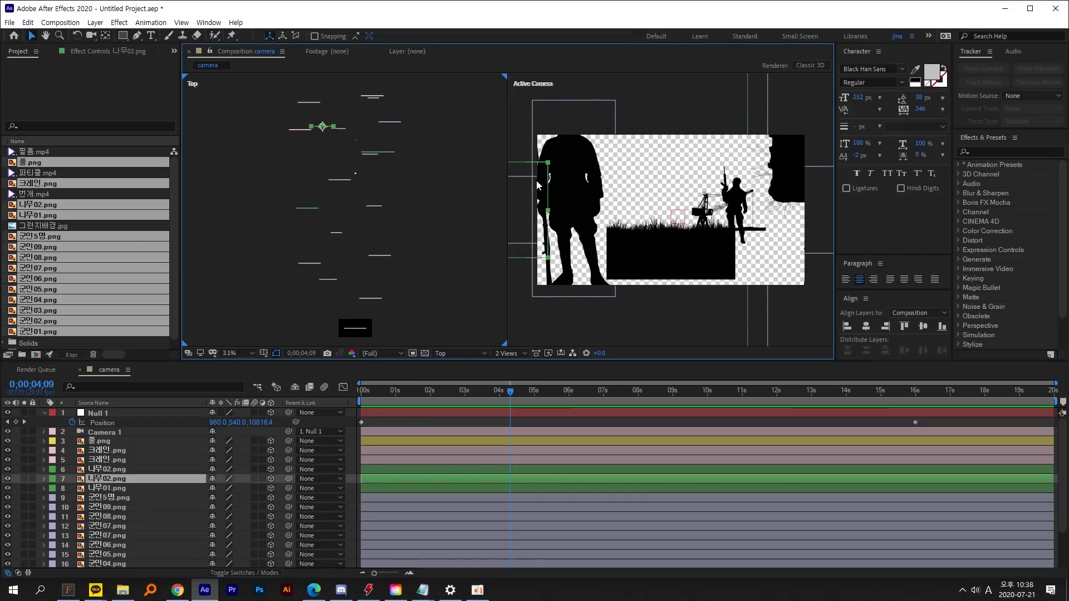
drag(528, 218, 565, 229)
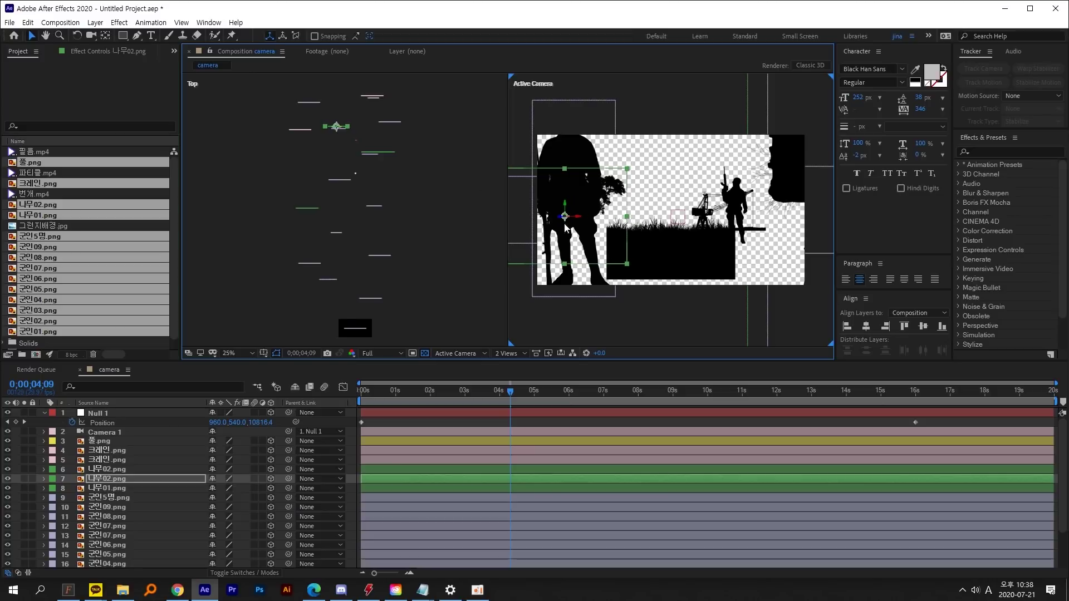
Step: Shift the layer 4 크레인.png right in the Top view until it sits next to 나무02.png, leaving nothing selected
click(303, 129)
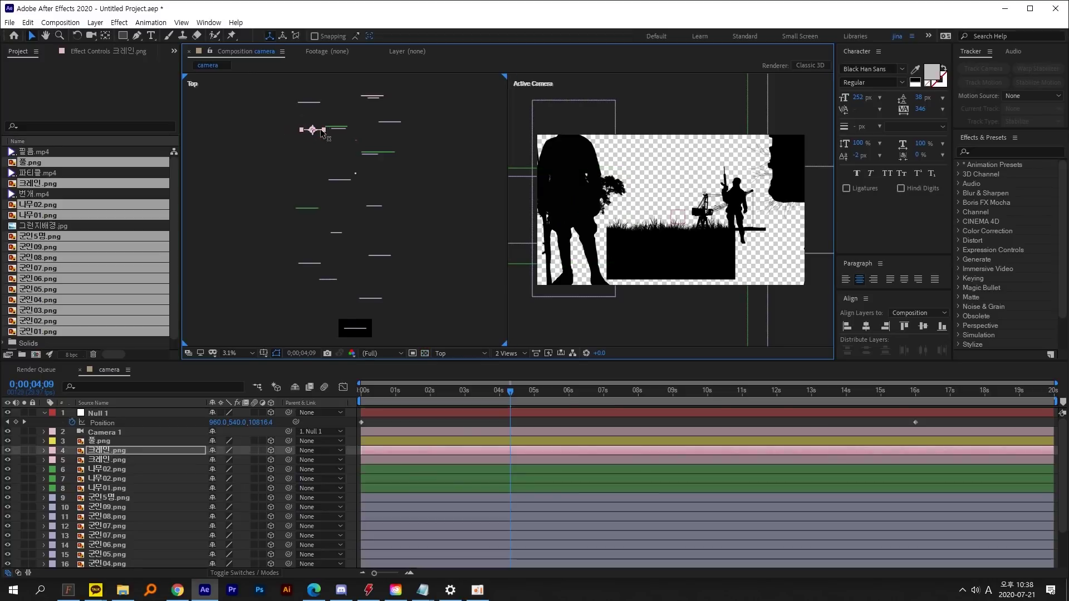
mouse_move(310, 129)
mouse_down()
mouse_move(342, 133)
mouse_move(325, 134)
mouse_up()
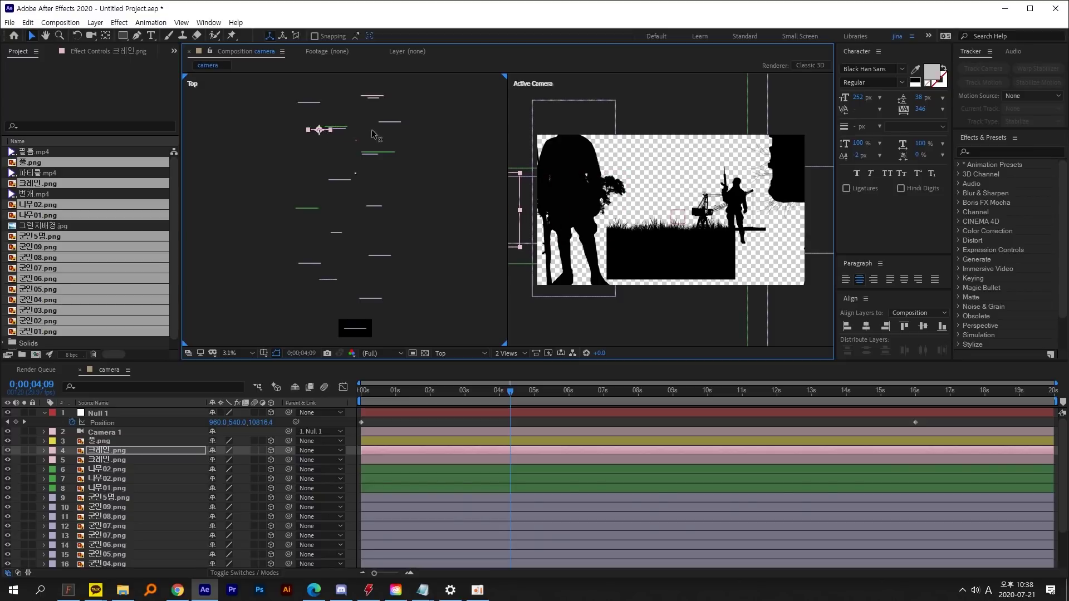
click(724, 200)
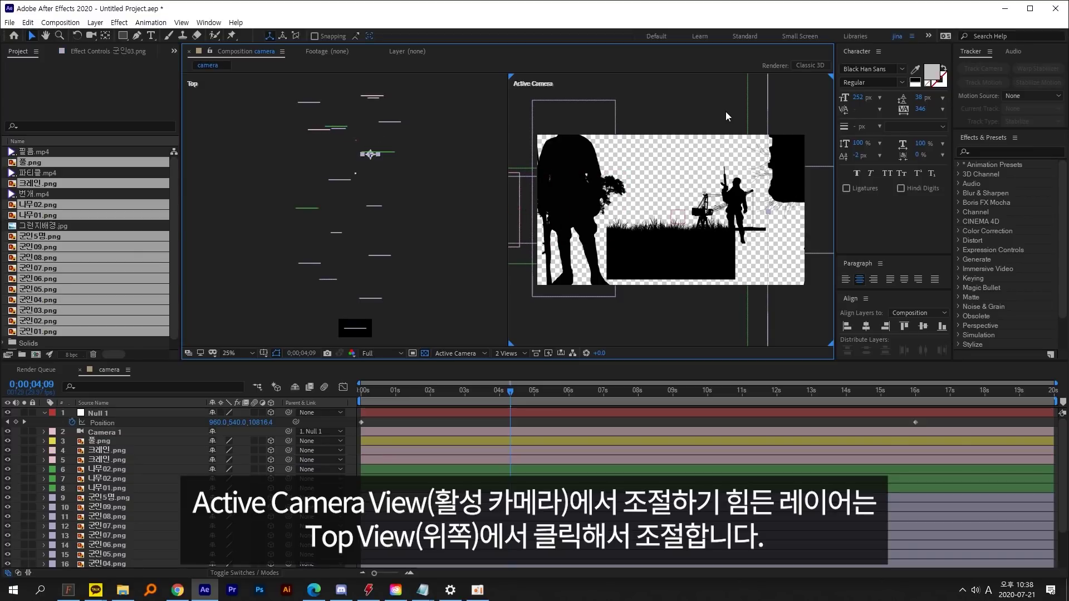
click(726, 112)
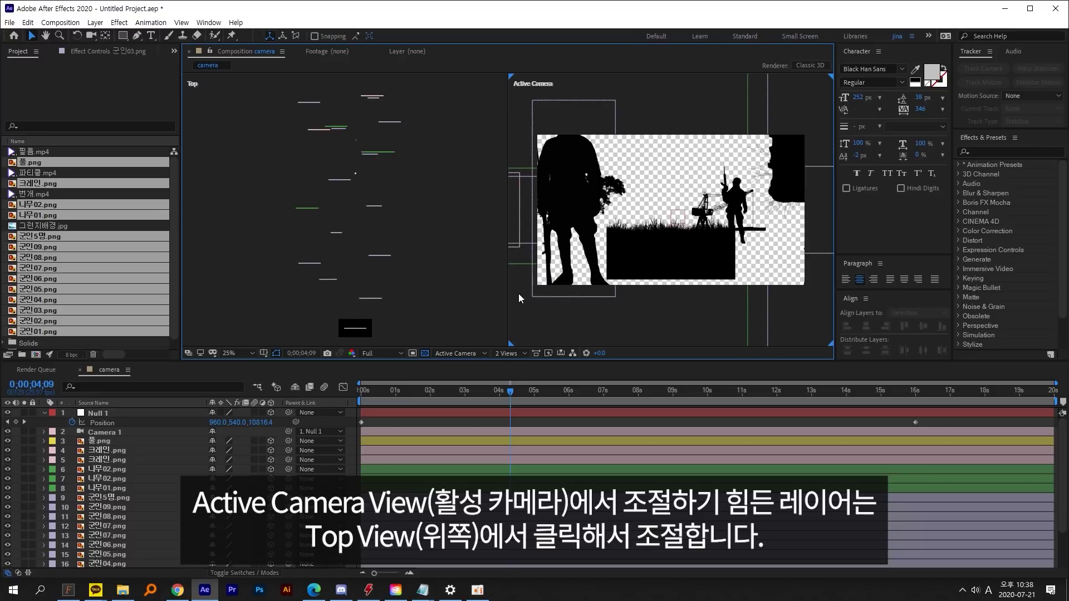
Step: At 0;00;06;24, move the bare tree 나무01.png to the frame's right edge and 군인03.png right and slightly down beside it
click(563, 195)
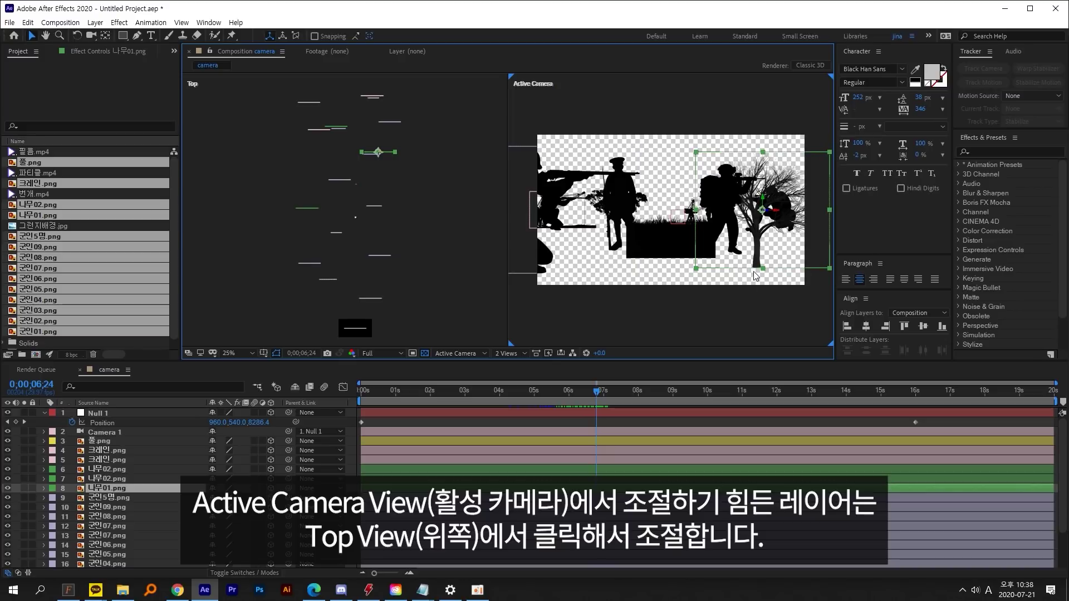
drag(745, 254, 787, 254)
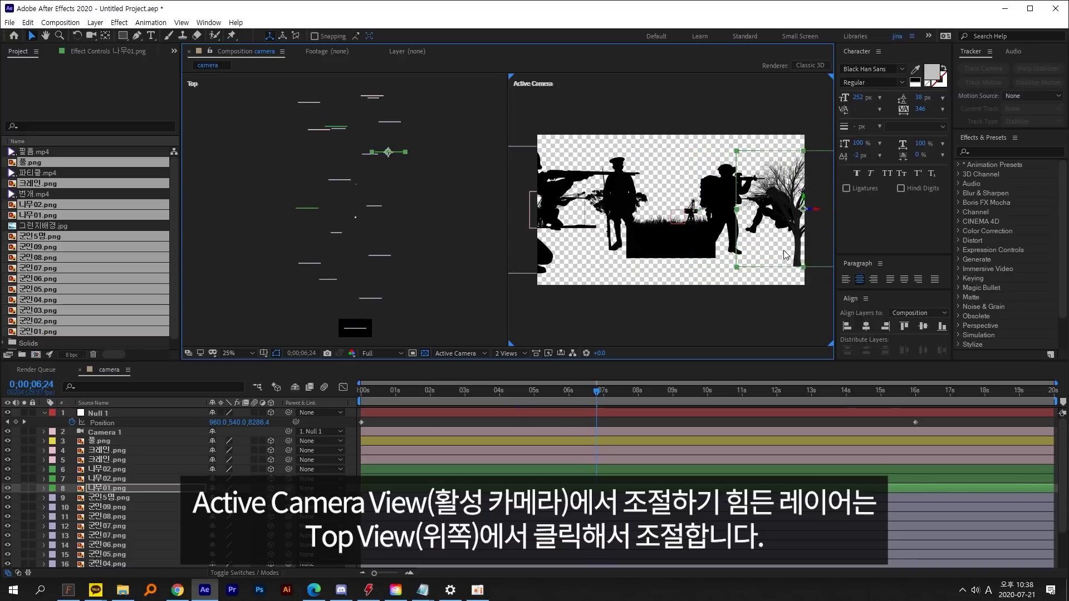
drag(717, 203, 777, 183)
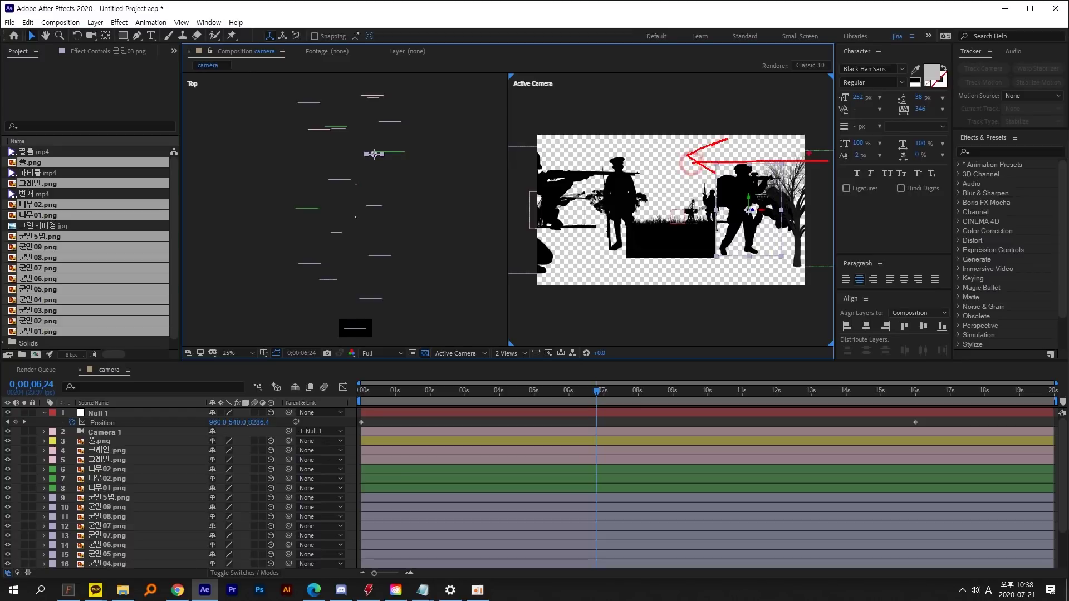
drag(747, 186, 757, 188)
Step: Flip 군인03.png horizontally by unlinking its Scale proportions and setting the X scale to -100
key(s)
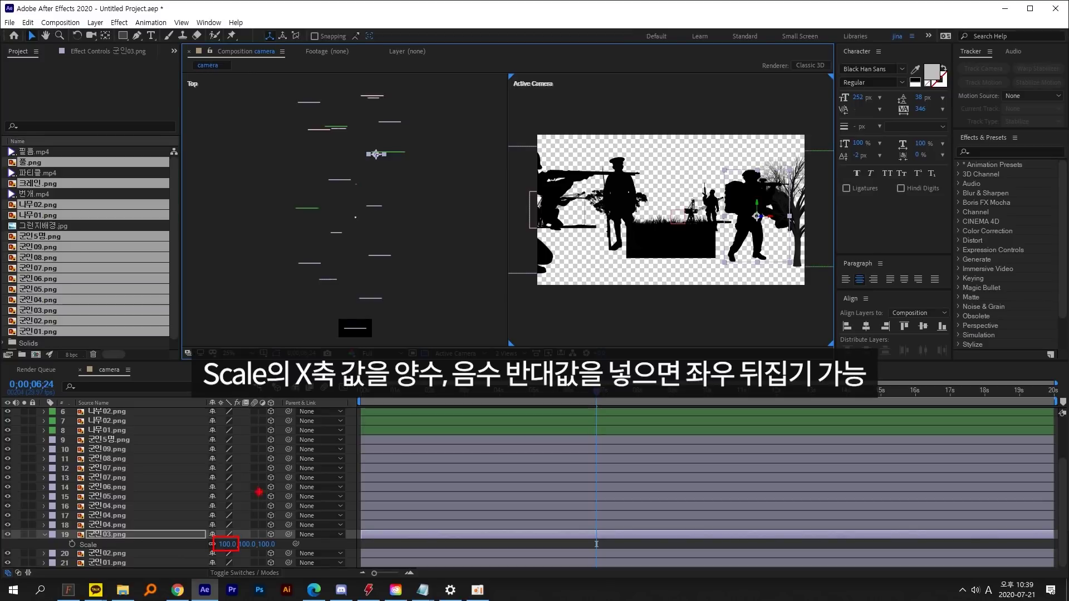
click(212, 544)
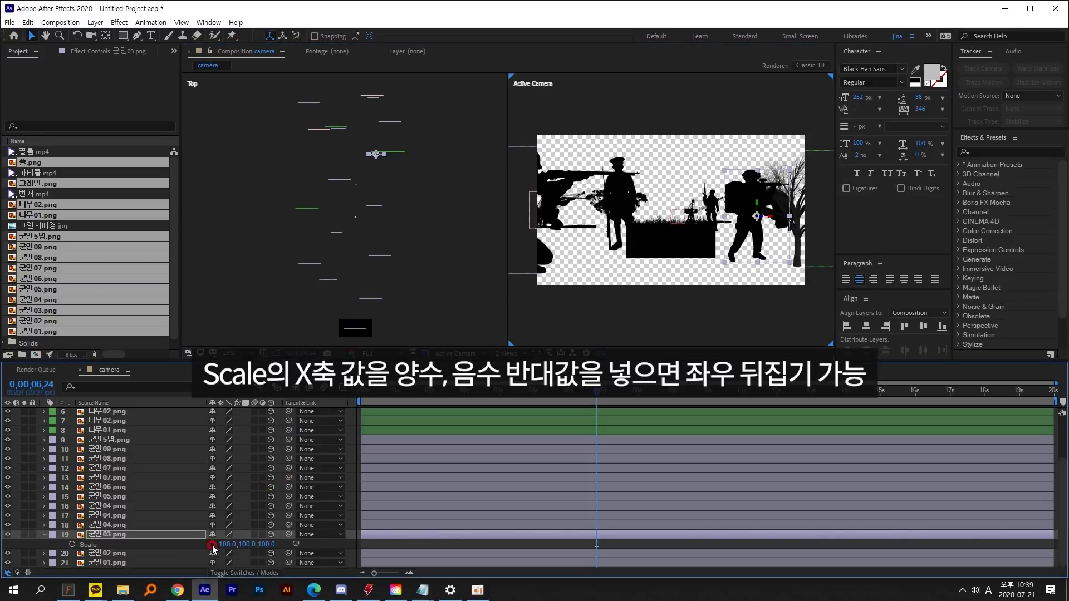
click(226, 545)
text(-100)
key(Return)
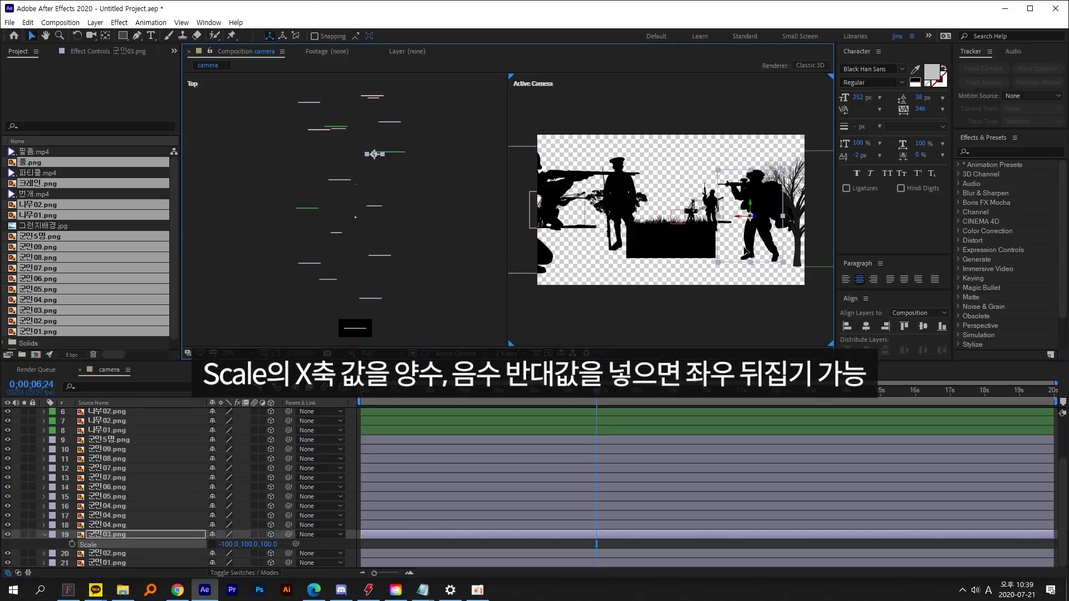
click(213, 544)
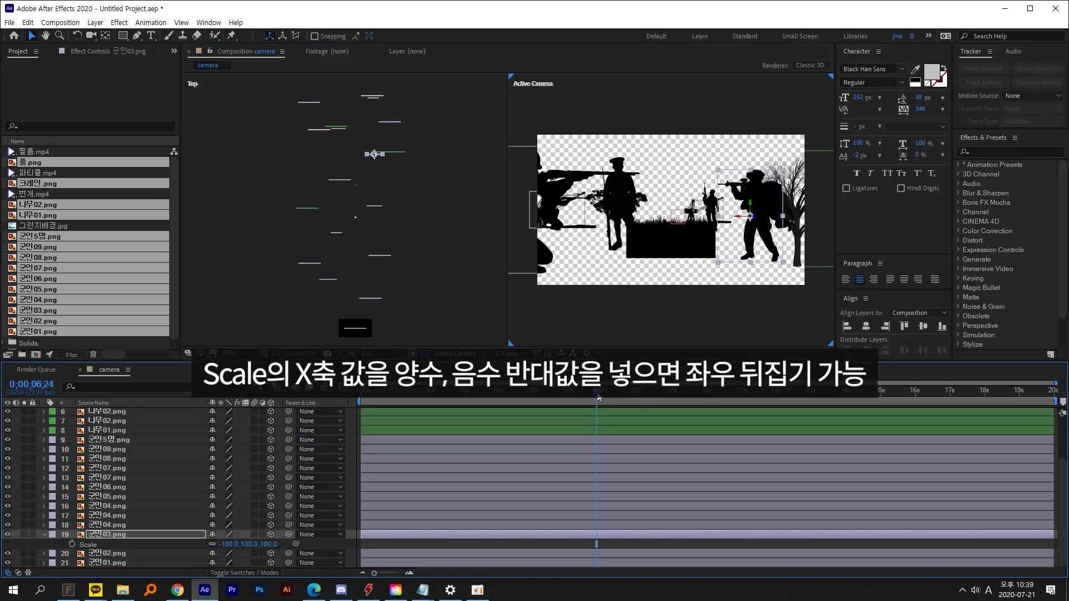
Step: Move the soldier left of the grass outward and down at about 8 seconds, and the right-hand soldier slightly outward at about 10 seconds
drag(599, 397, 640, 397)
drag(585, 239, 562, 252)
drag(644, 391, 707, 390)
drag(729, 270, 743, 262)
Step: At 0;00;12;01, shift 군인09.png right and up and the layer 13 군인07.png left and down, and advance to about 0;00;14;02
drag(707, 386, 777, 387)
drag(752, 257, 791, 237)
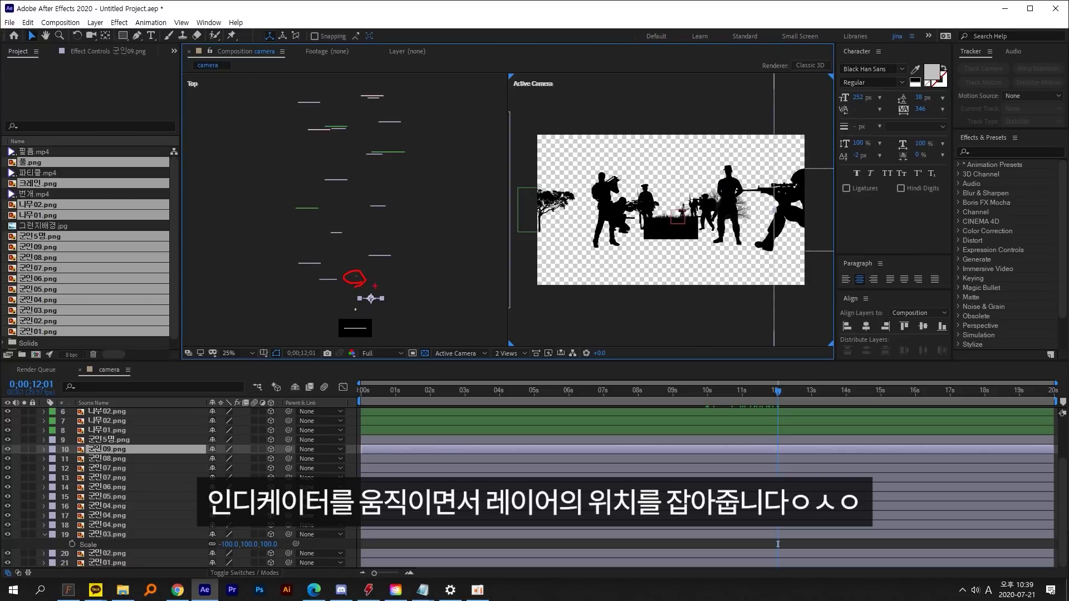
click(376, 257)
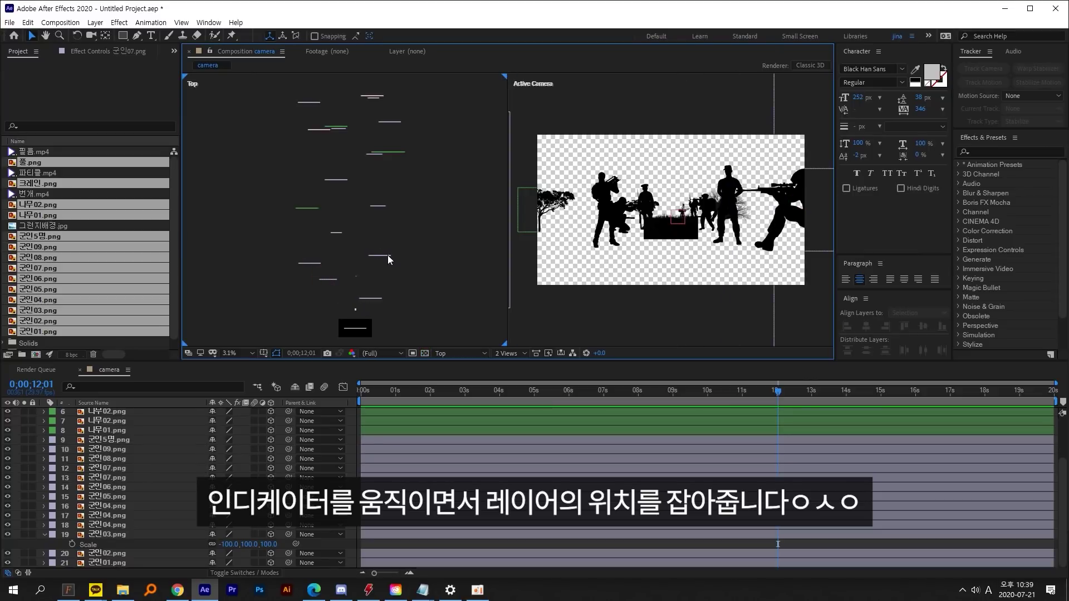
drag(781, 216, 742, 253)
drag(788, 392, 851, 392)
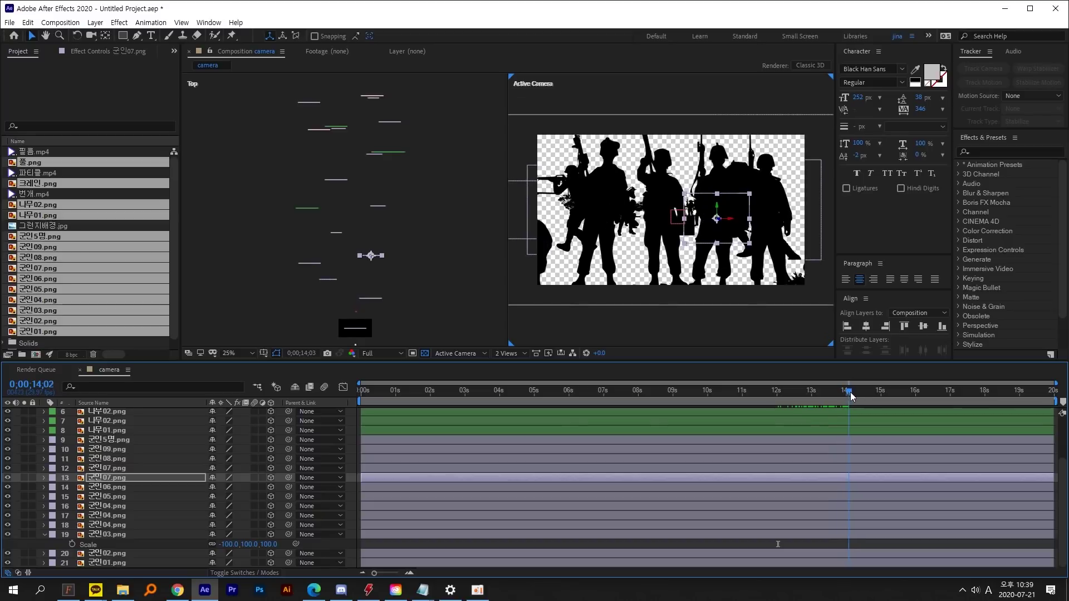
click(561, 185)
double_click(562, 178)
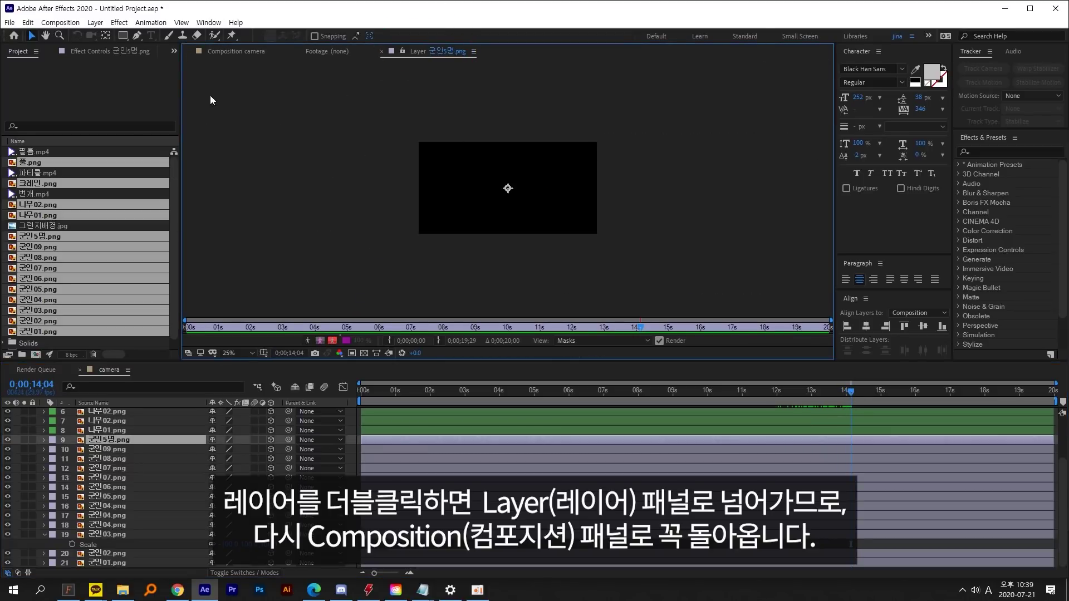
click(231, 55)
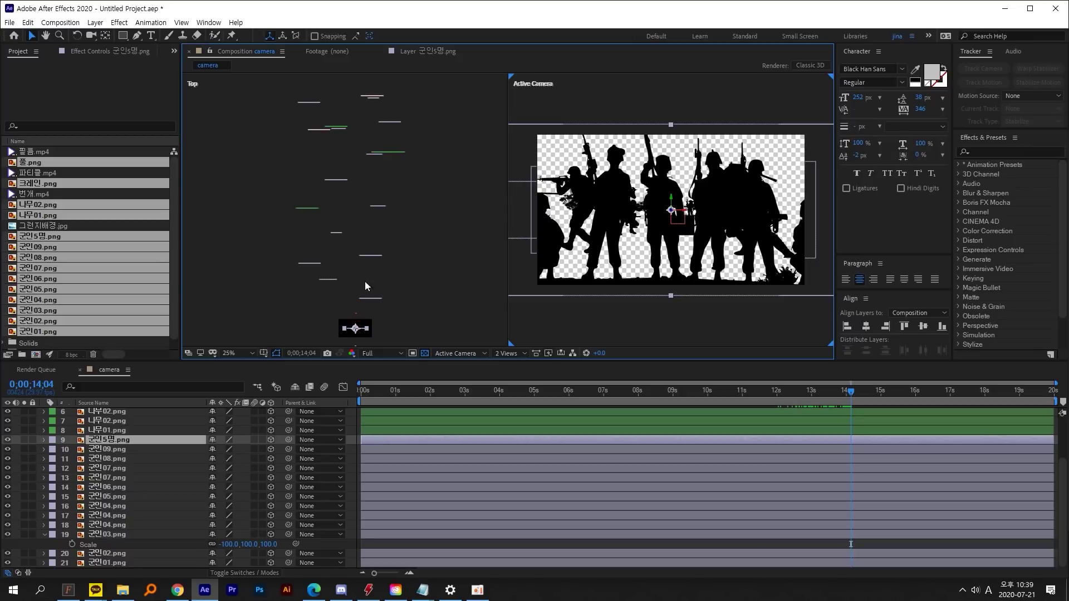
Step: At 0;00;14;04, nudge 군인08.png left and down beside the five-soldier group and flip it horizontally with an X scale of -100
click(330, 280)
drag(620, 211, 612, 221)
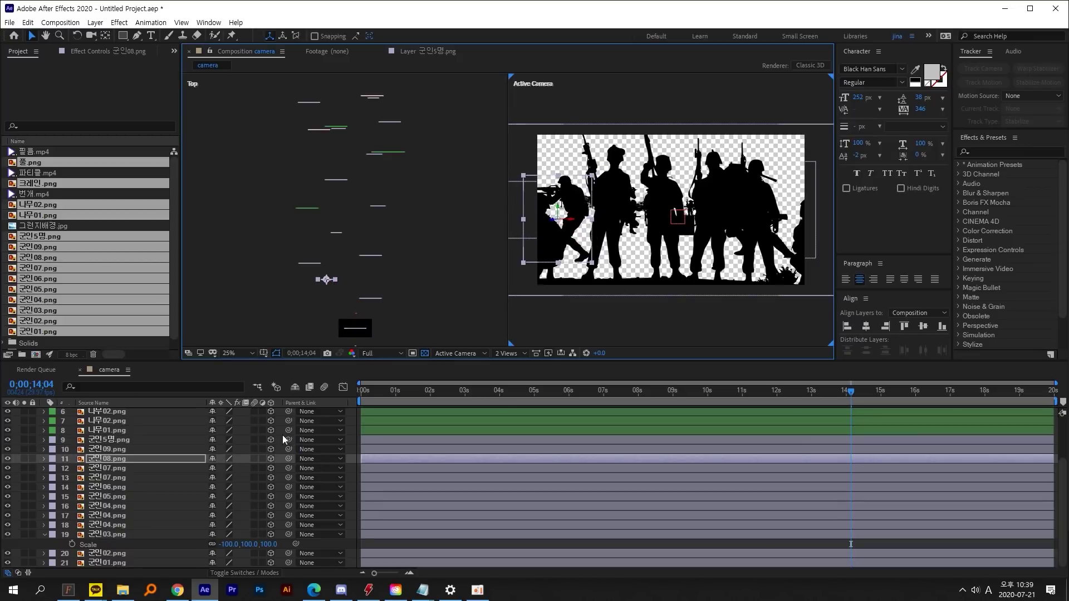
key(s)
text(-10)
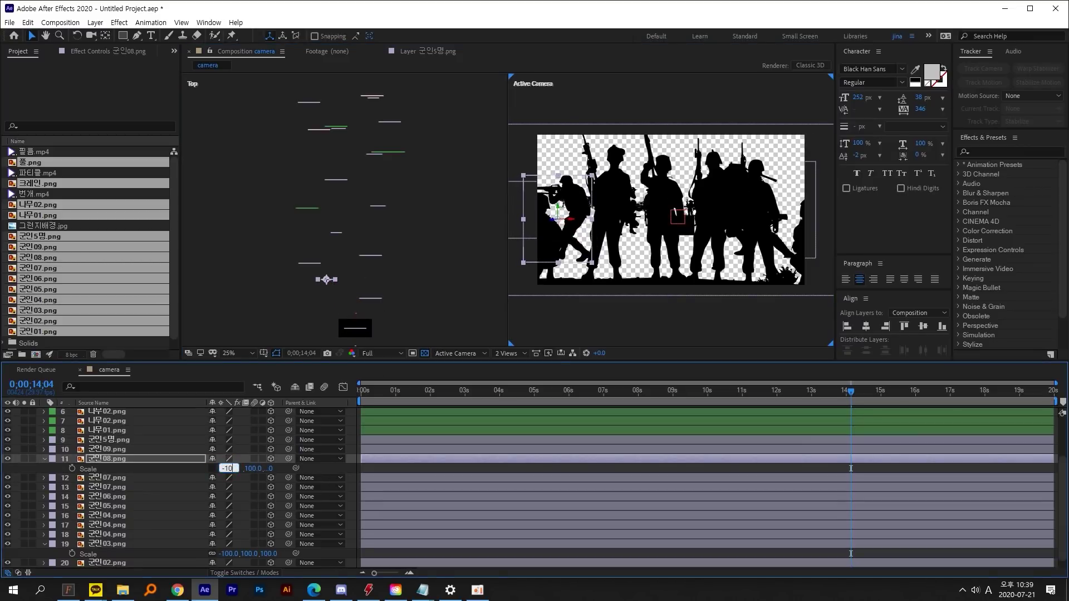
text(0)
key(Return)
Step: Reposition 군인09.png at the right end of the five-soldier group around 0;00;14;12 and scale it uniformly to 72%
drag(766, 142, 803, 239)
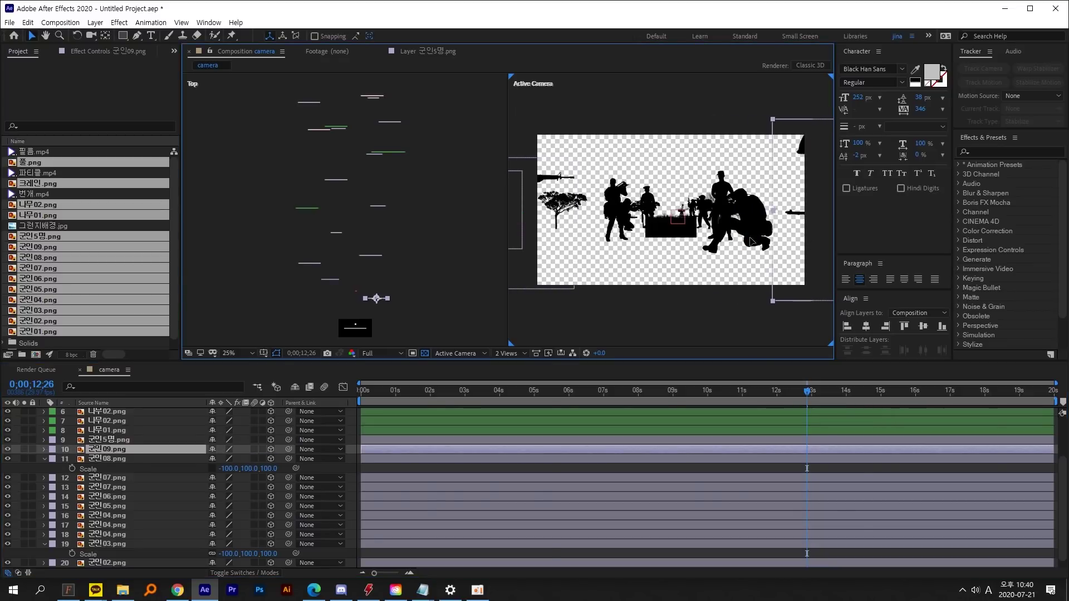
drag(501, 405, 860, 409)
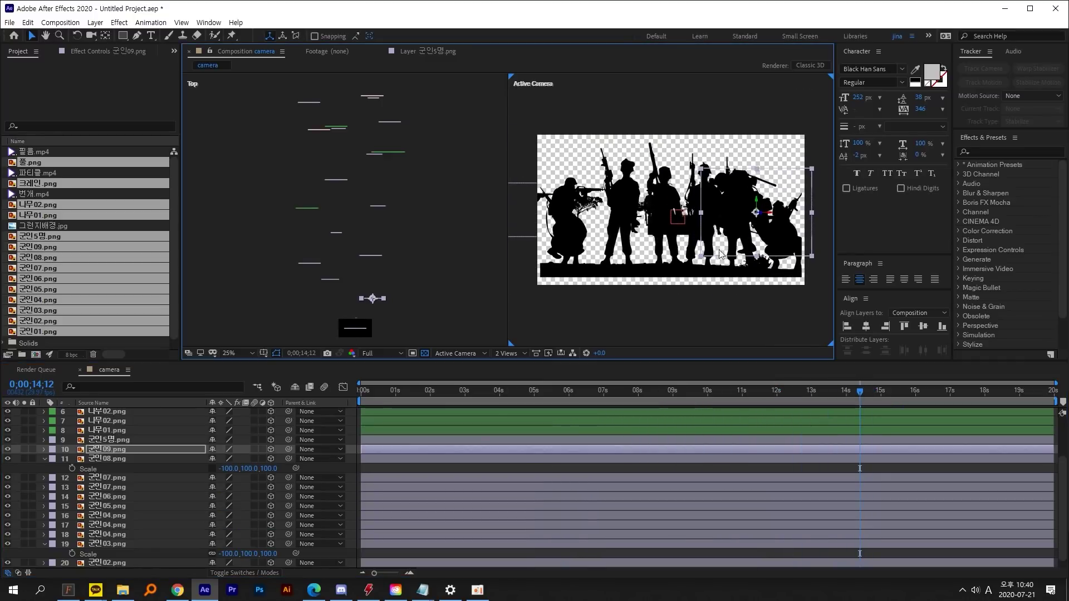
drag(771, 235, 780, 228)
key(s)
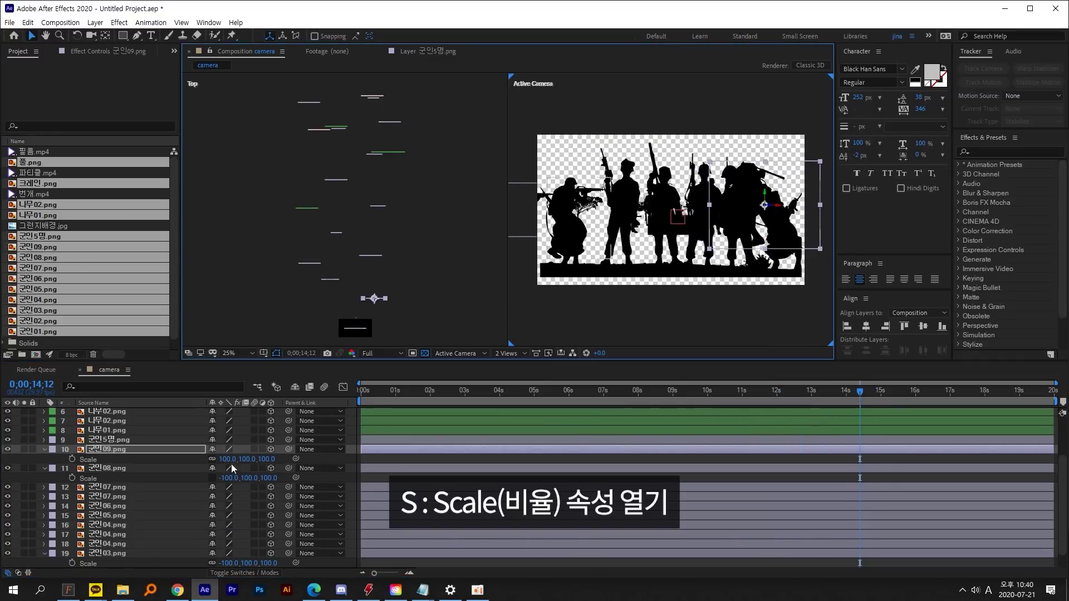
drag(229, 459, 210, 460)
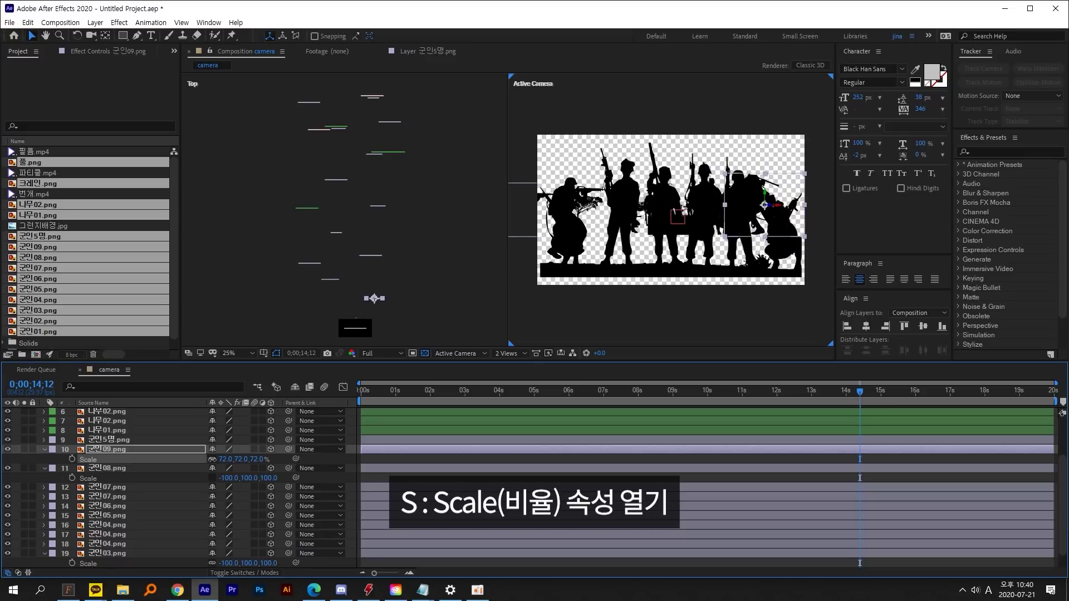
click(764, 216)
Step: At 0;00;02;20, apply Motion Tile to 풀.png and set its Output Width to 780 so the grass spans the frame
drag(783, 386, 408, 393)
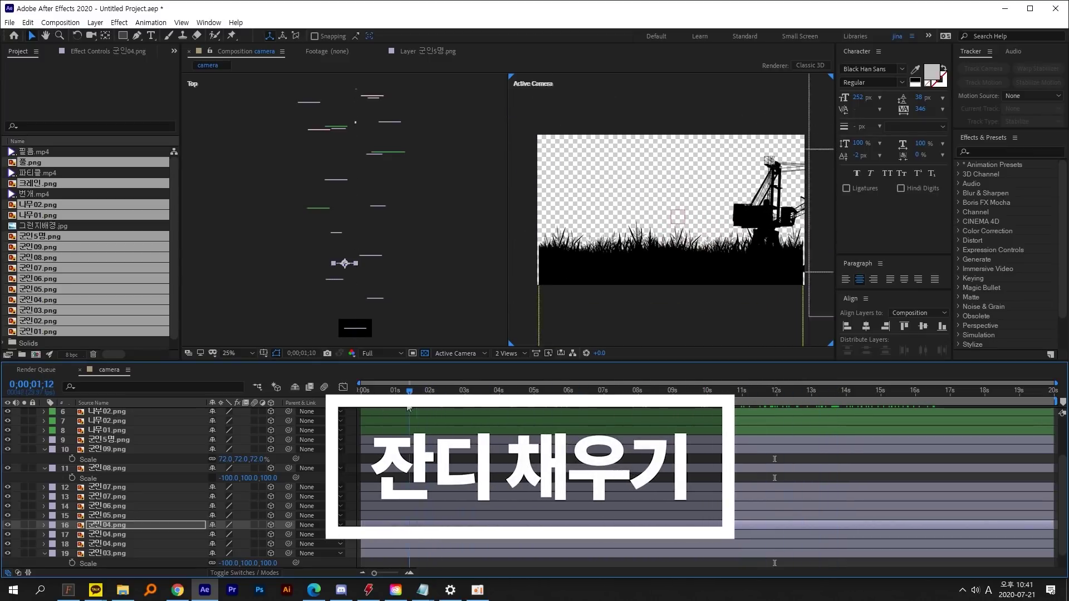
click(636, 316)
key(space)
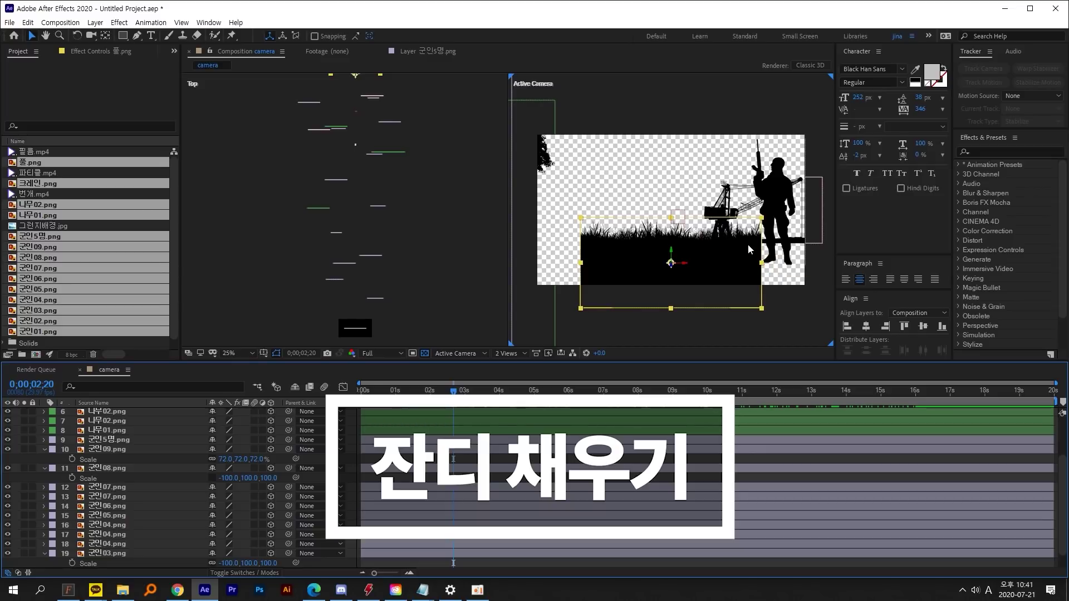
click(1005, 149)
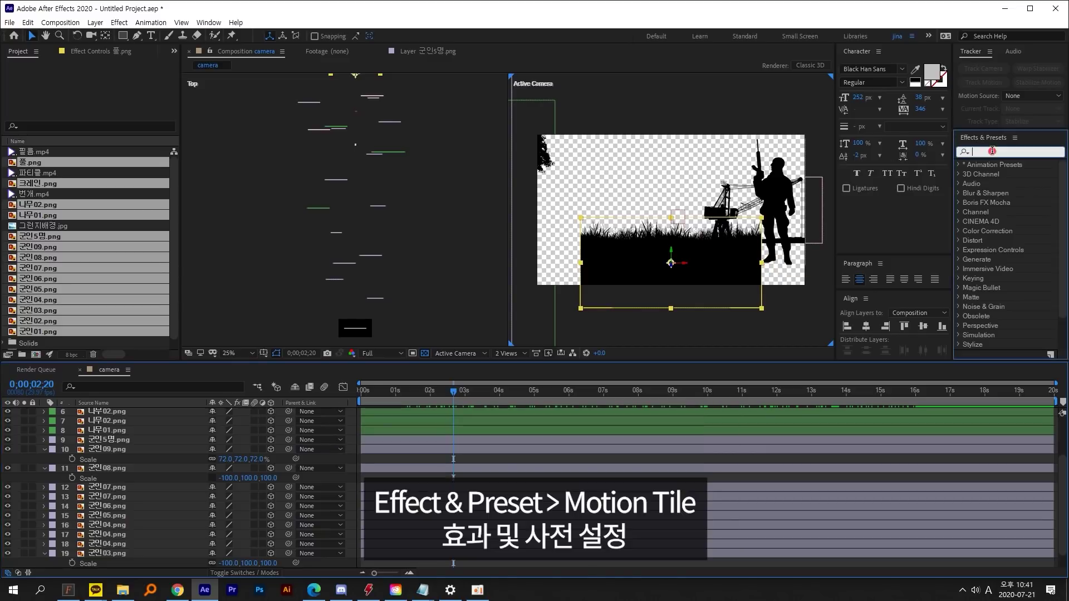
text(m)
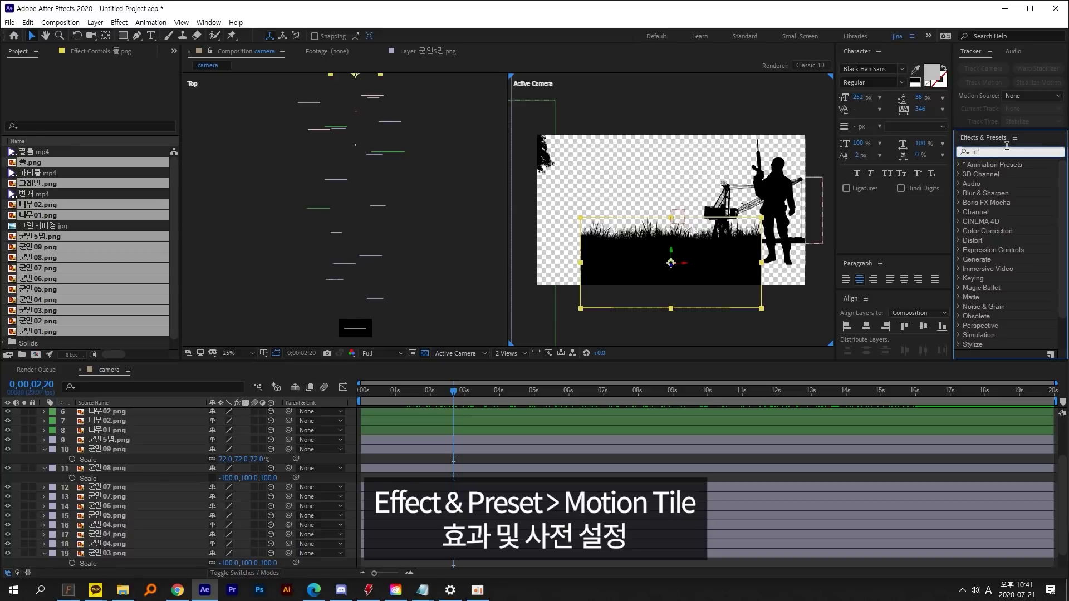
text(otion)
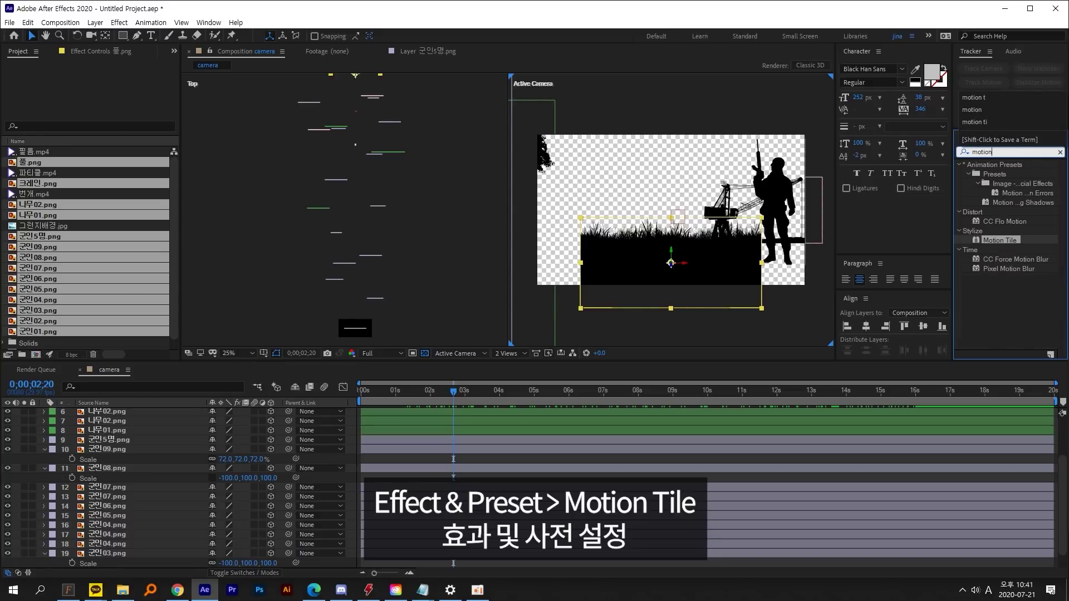
double_click(991, 241)
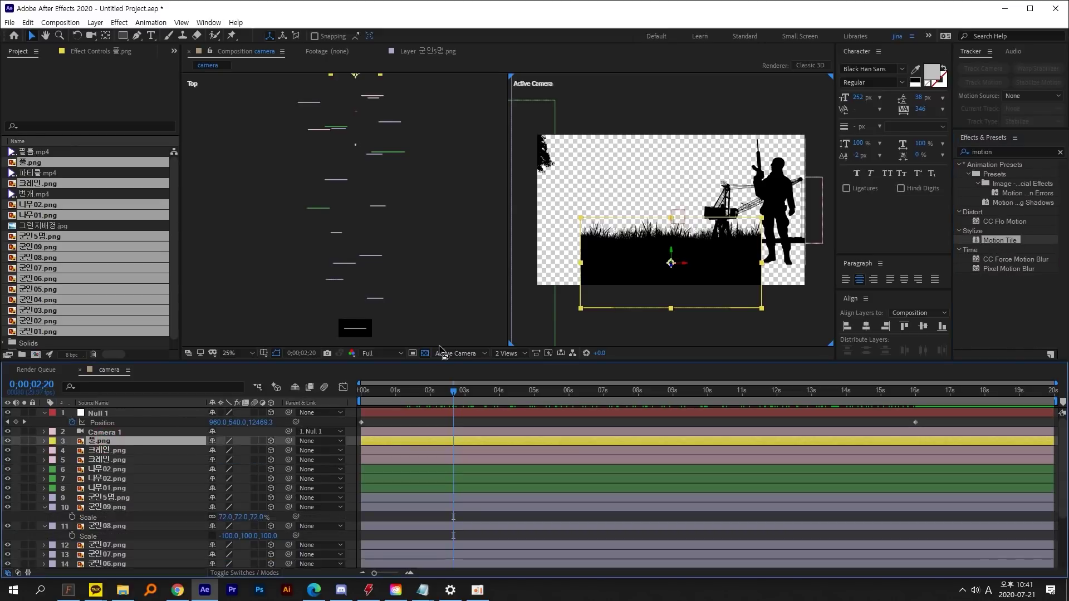
drag(997, 242, 104, 439)
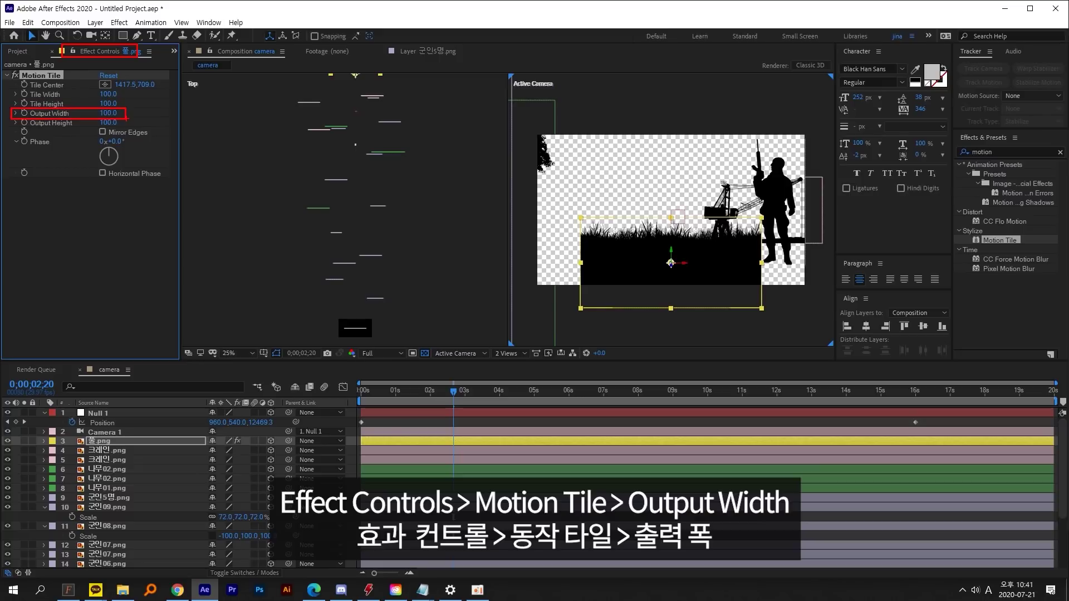
drag(107, 113, 116, 112)
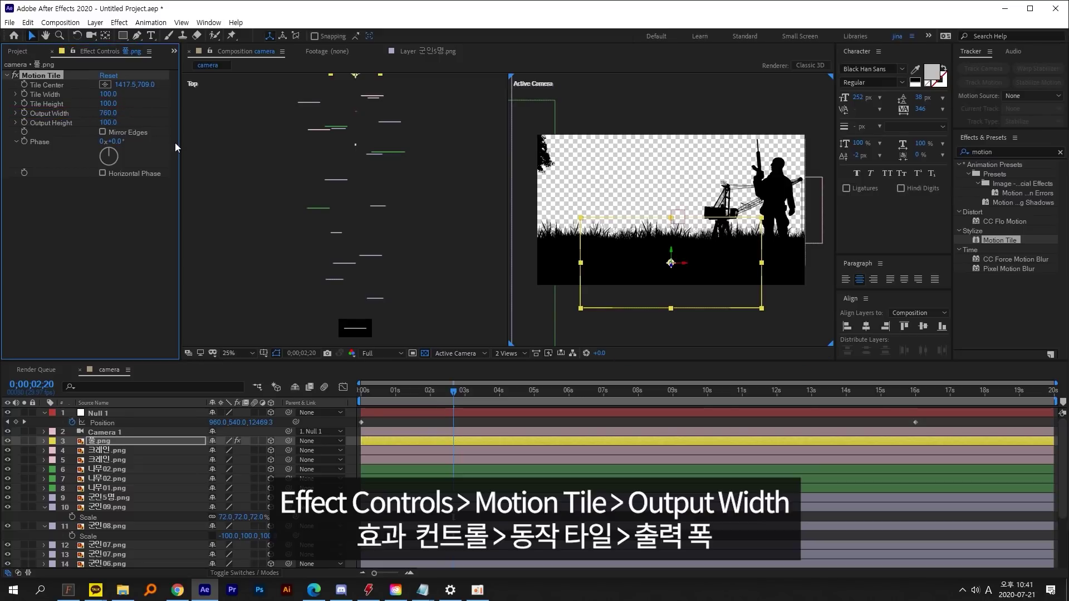
Step: Set the Motion Tile Output Width of 풀.png to 700 and scrub the timeline to check how the grass spans the frame
drag(175, 142, 115, 118)
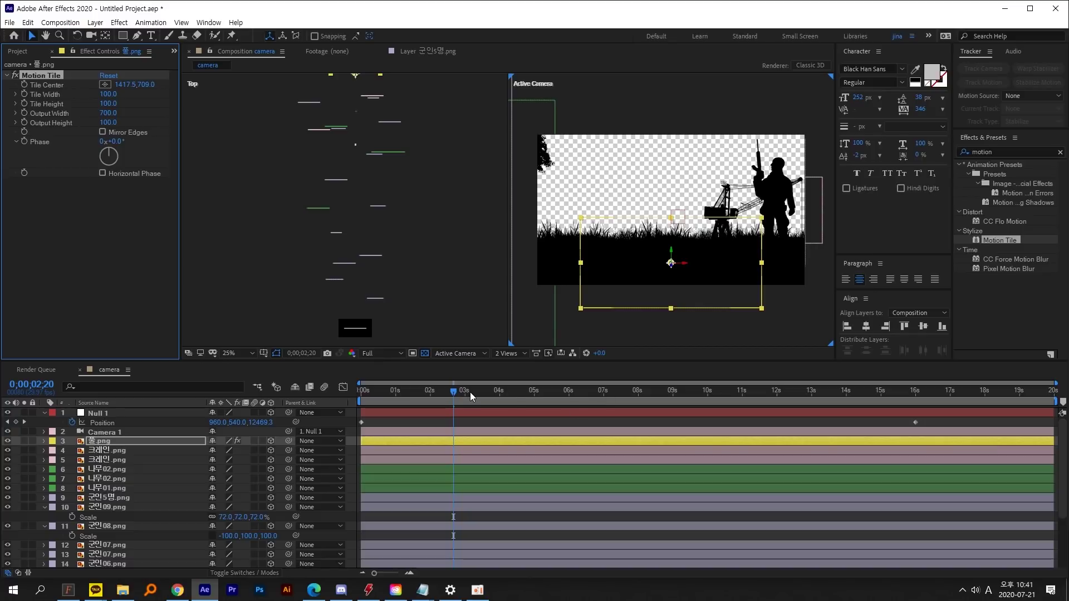
drag(470, 392, 993, 407)
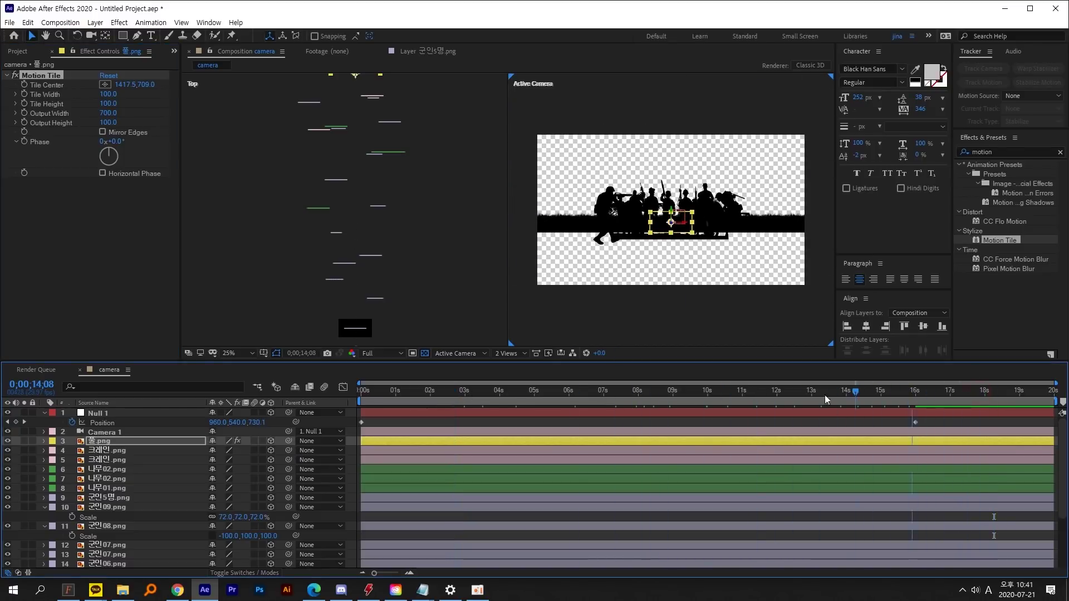
drag(826, 399, 529, 394)
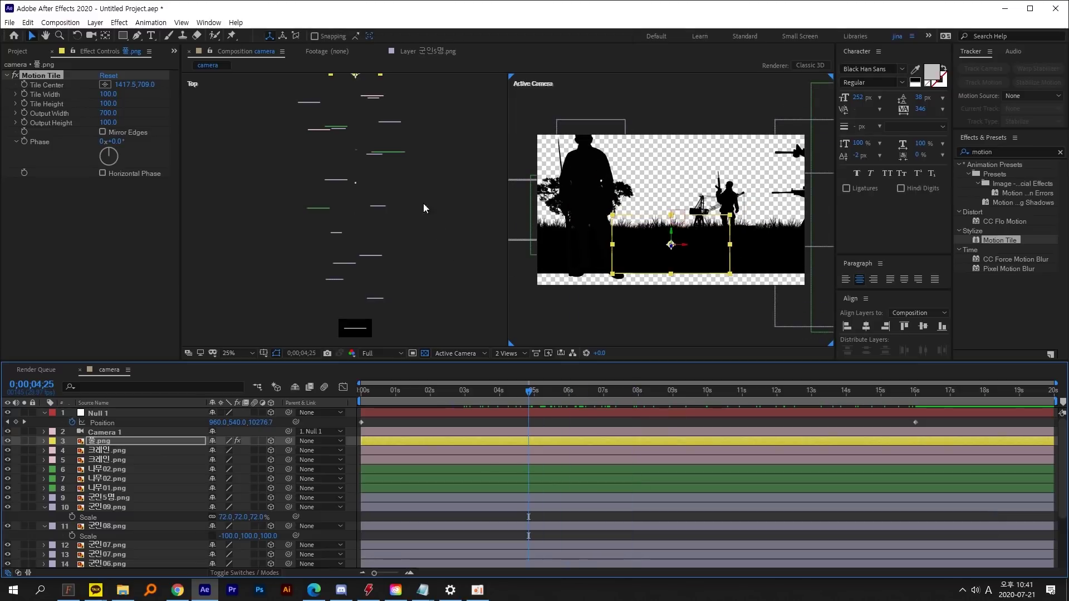
Step: In the Top view, duplicate the tiled 풀.png layer twice and space the copies down the depth axis among the front silhouettes
click(227, 155)
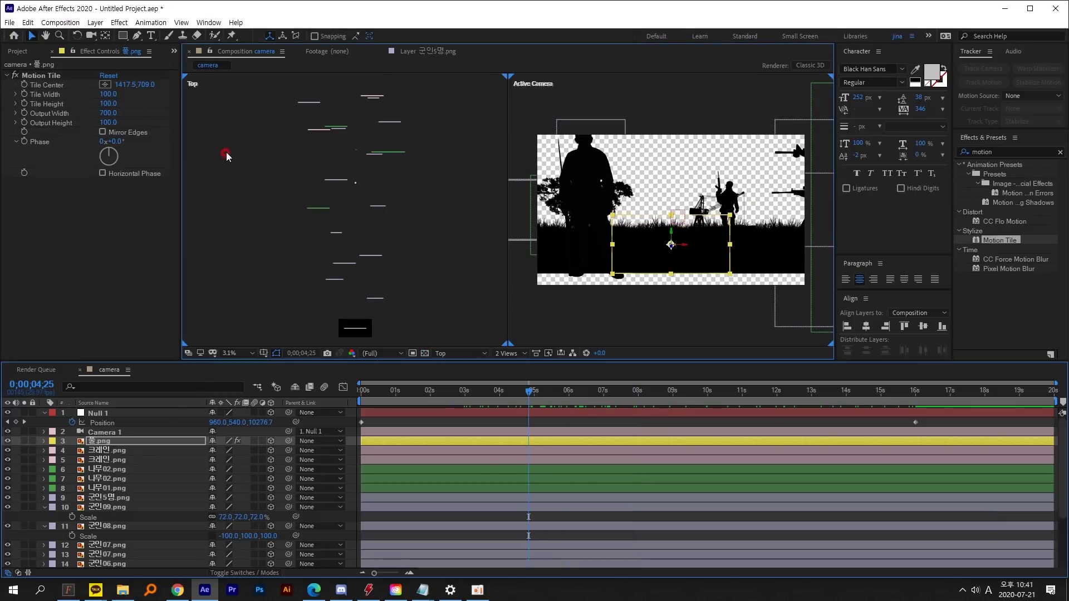
key(h)
drag(248, 153, 251, 189)
key(v)
click(352, 105)
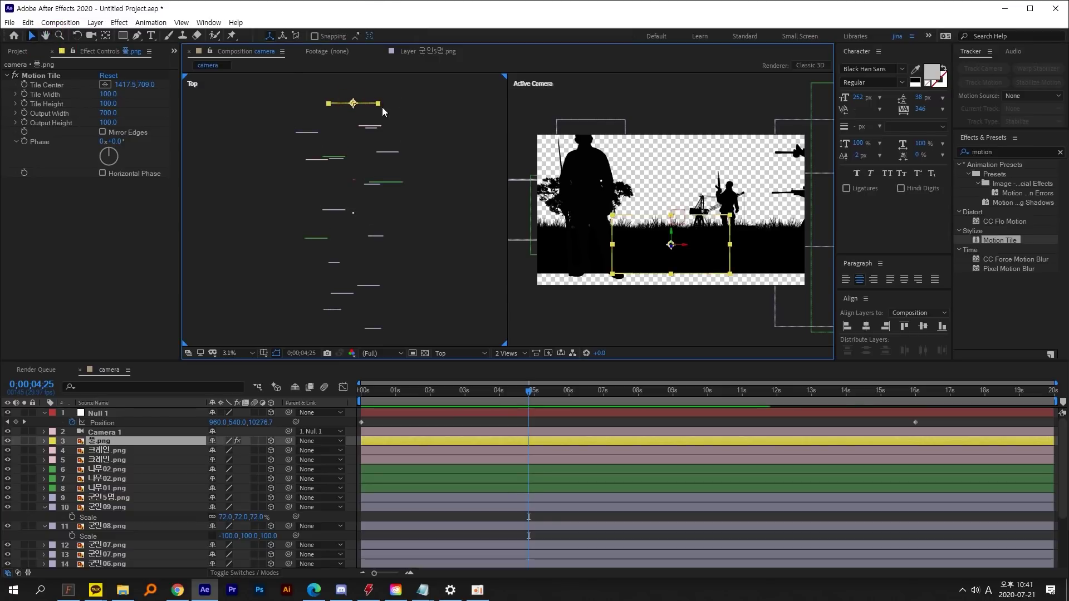
key(ctrl+d)
drag(359, 106, 361, 205)
key(ctrl+d)
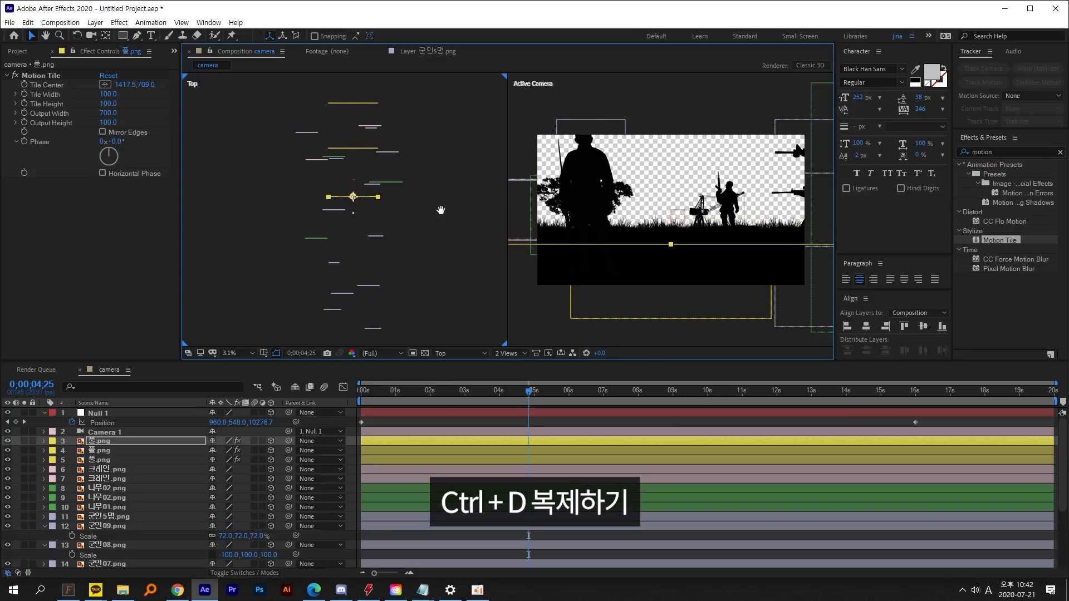
Step: Duplicate 풀.png three more times and space the copies in depth down to just before the five-soldier layer
drag(440, 210, 432, 167)
key(ctrl+d)
drag(345, 155, 346, 195)
drag(393, 211, 347, 240)
key(ctrl+d)
key(ctrl+d)
drag(423, 172, 423, 216)
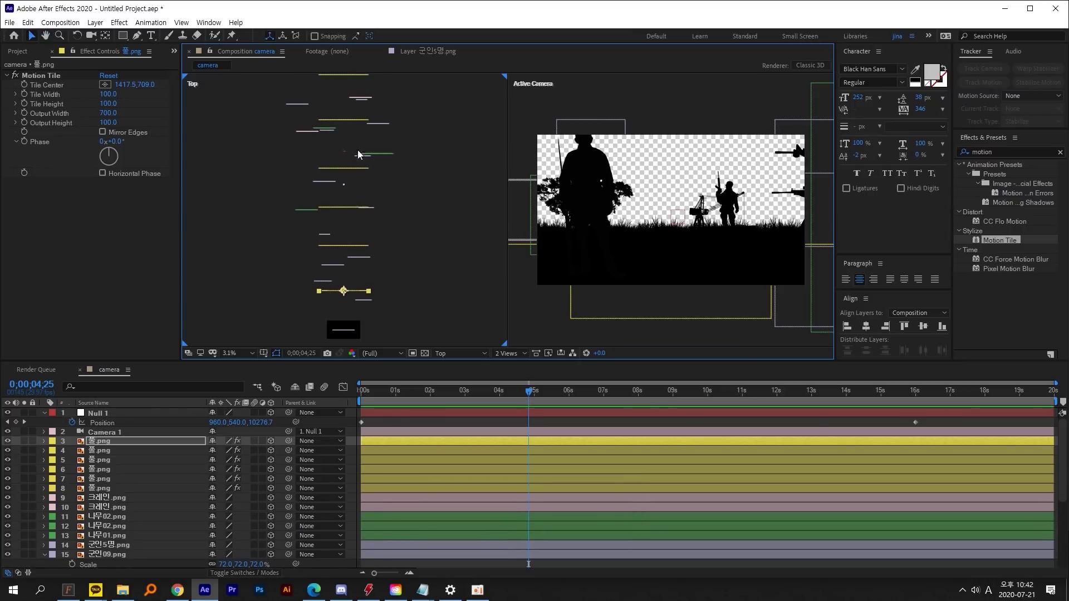
Step: At 0;00;16;00, set the Y position of Null 1 to -2313 to lift the camera above the grass
drag(528, 396, 784, 409)
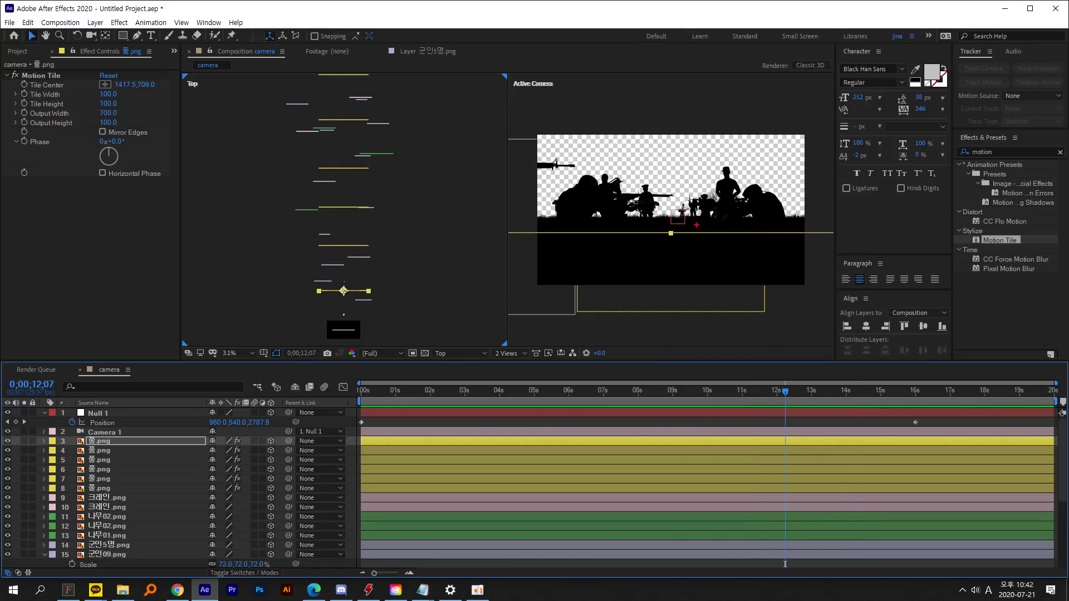
drag(785, 407, 915, 401)
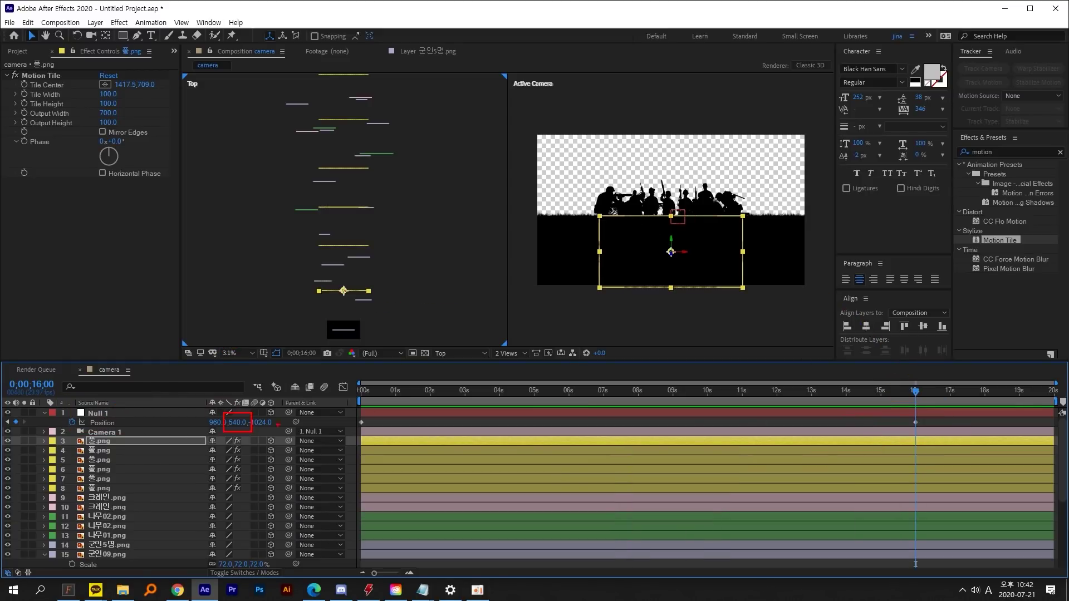
drag(236, 426, 3, 422)
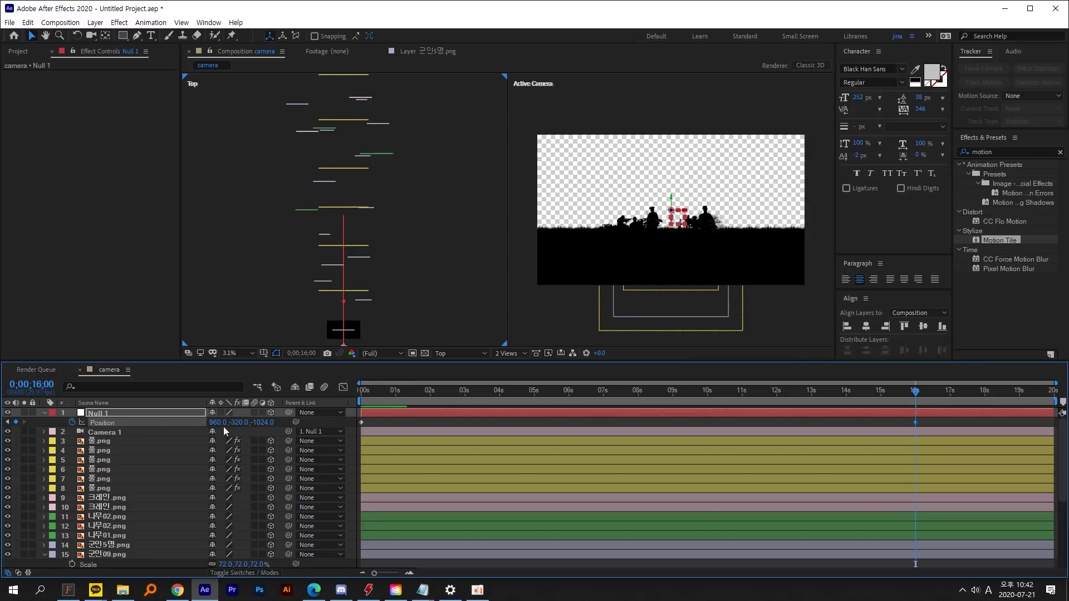
drag(237, 423, 172, 438)
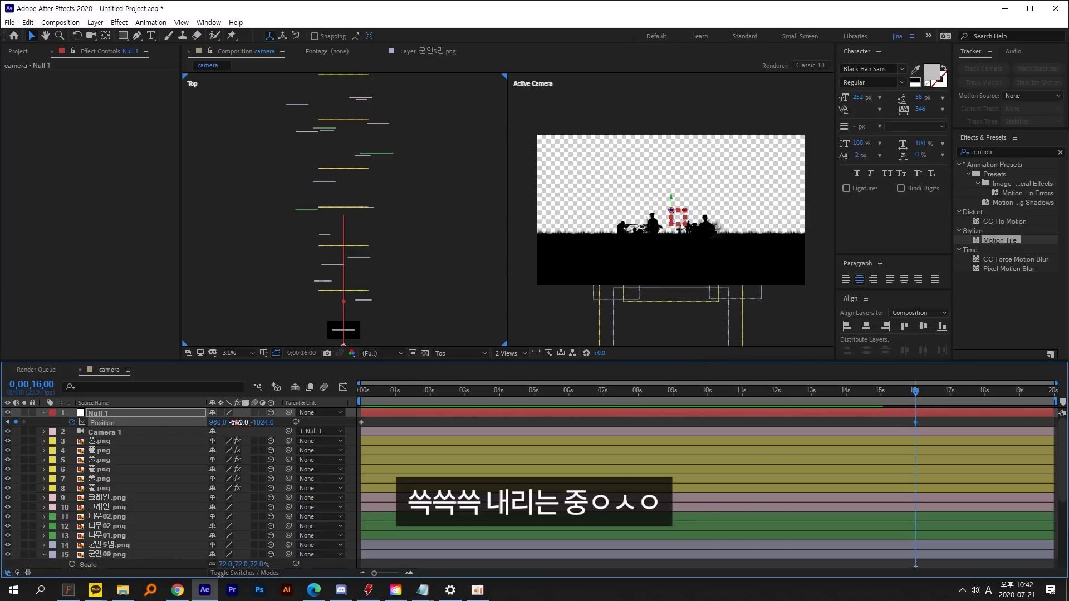
drag(237, 422, 55, 423)
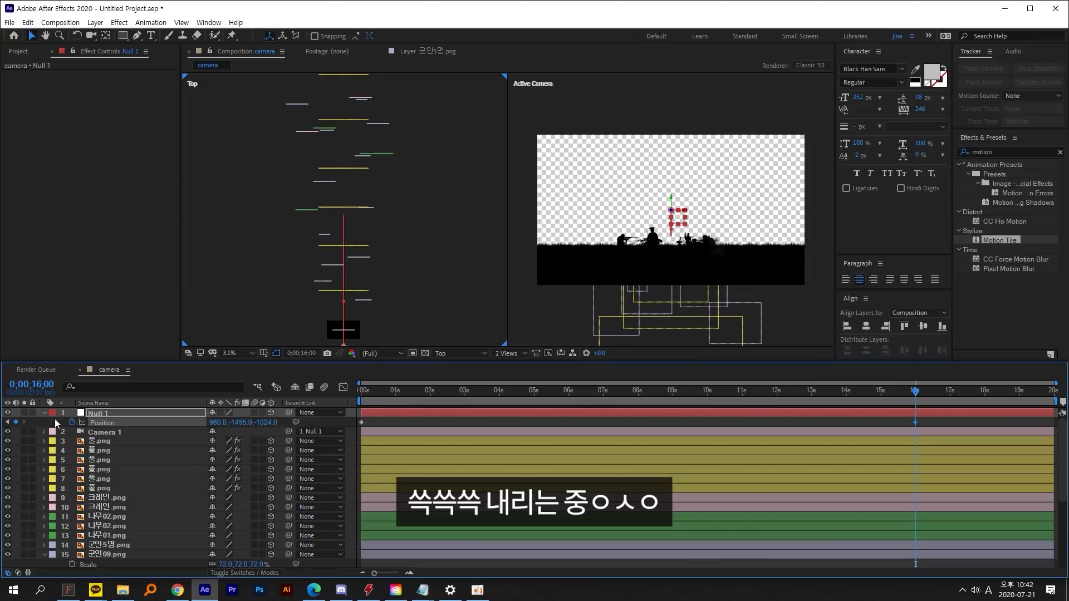
drag(241, 424, 120, 422)
Step: At 0;00;00;00, set the Y position of Null 1 to 636, and review the camera move up to about 0;00;05;18
key(Home)
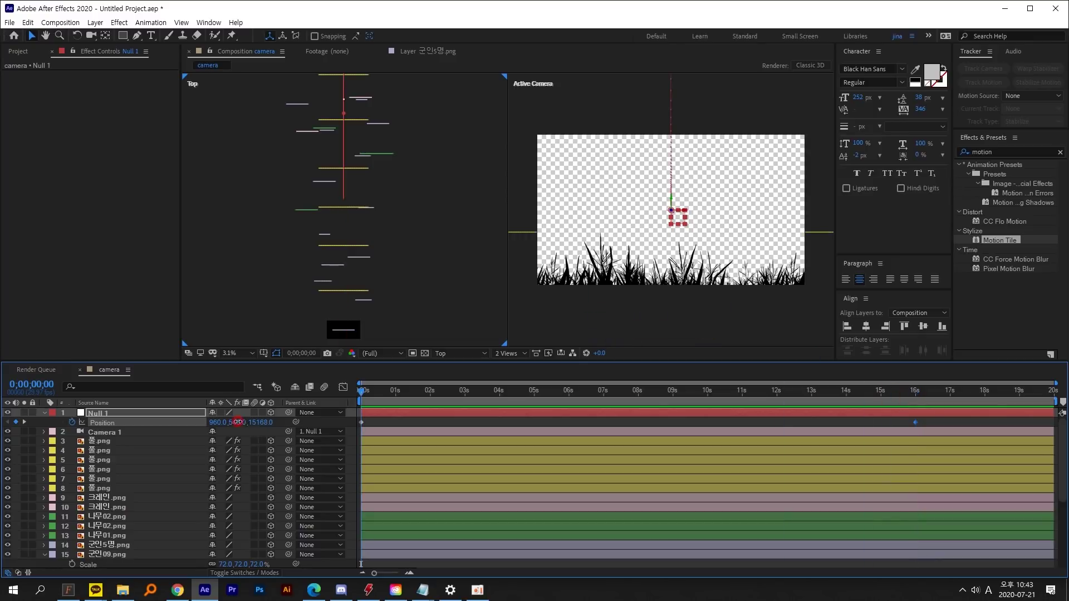
drag(238, 422, 294, 422)
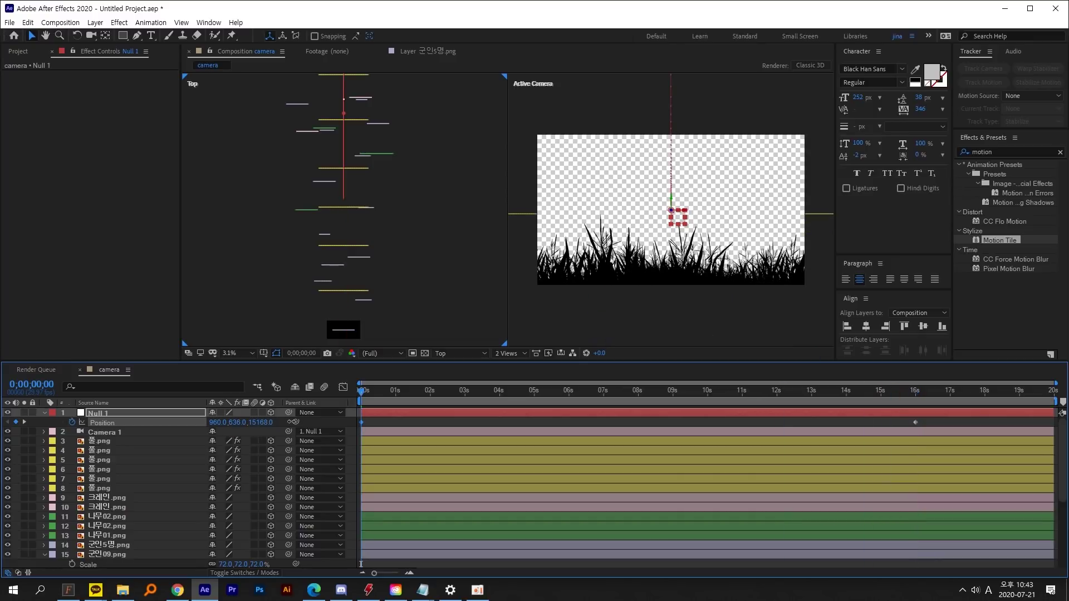
drag(389, 399, 555, 405)
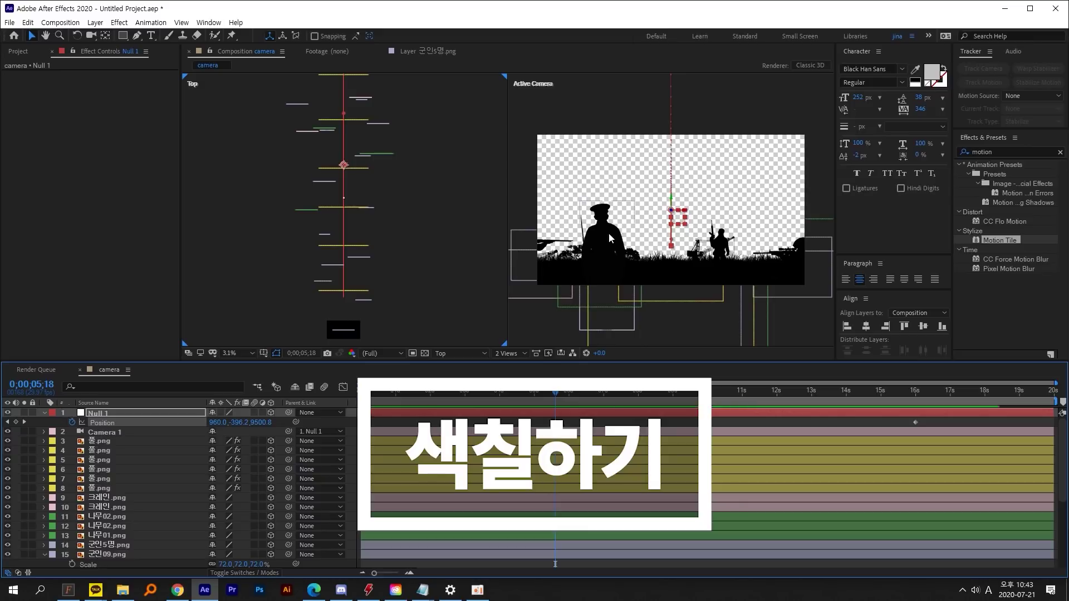
mouse_move(481, 402)
mouse_down()
mouse_move(457, 399)
mouse_move(484, 399)
mouse_up()
Step: At 0;00;03;17, scale the crane layer 10 크레인.png uniformly to 165% and flip it horizontally with an X scale of -165
drag(753, 263, 717, 241)
click(708, 247)
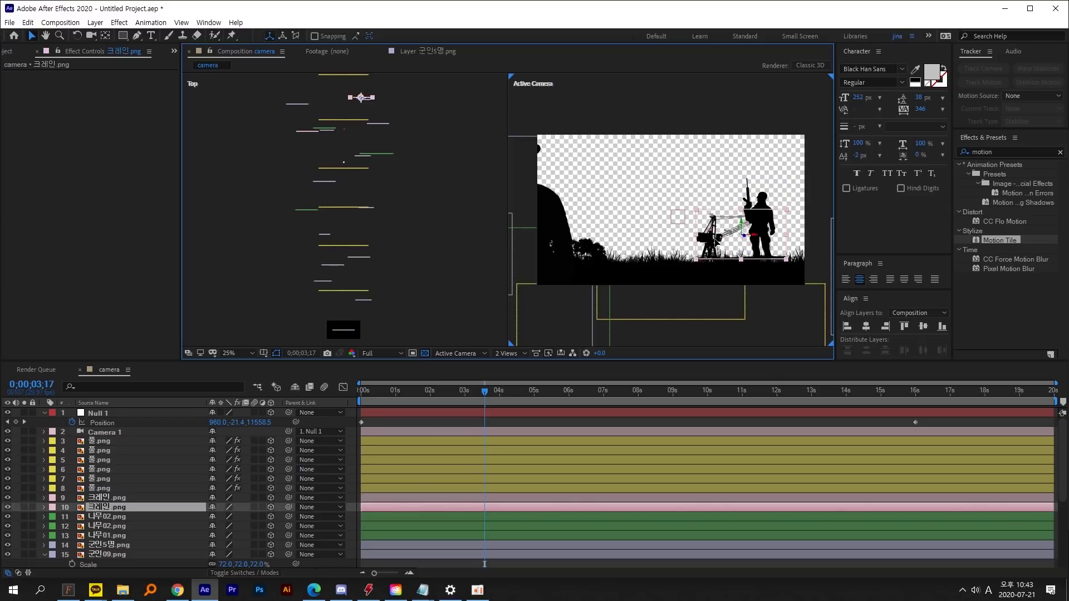
key(s)
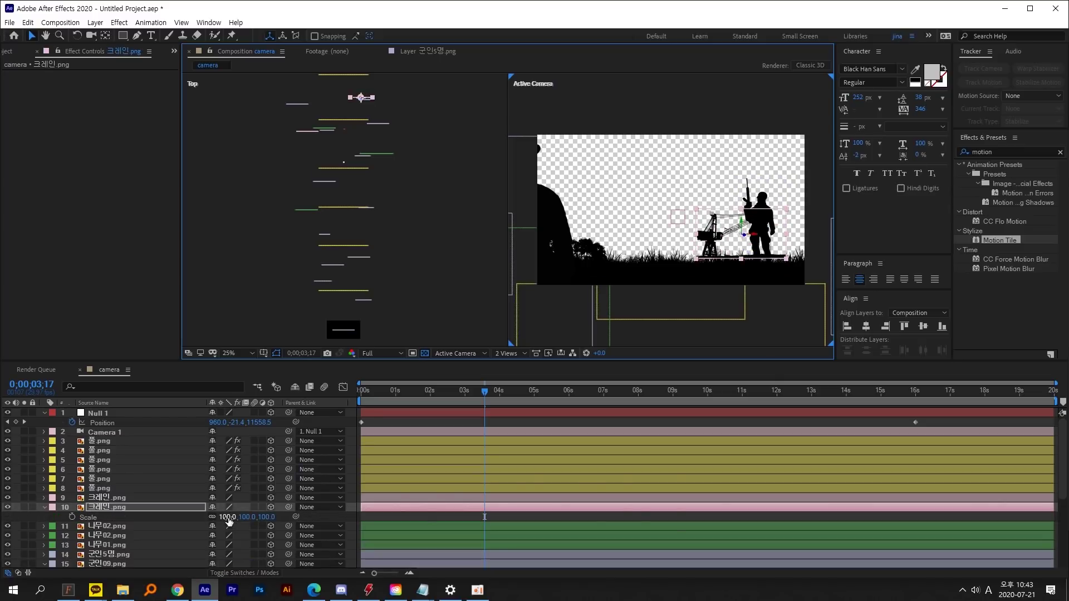
drag(228, 519, 325, 474)
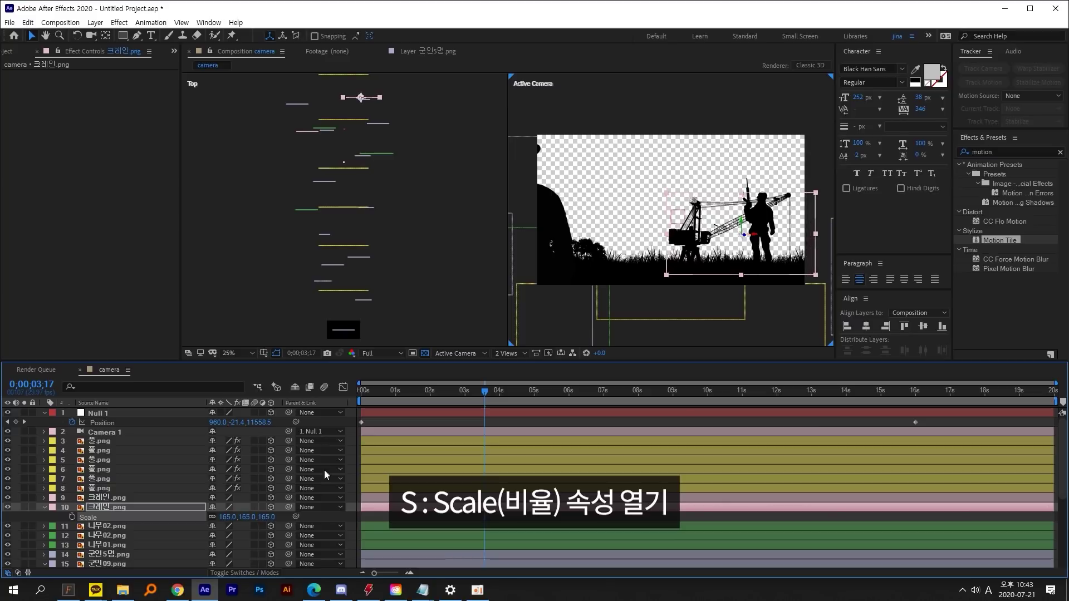
click(211, 517)
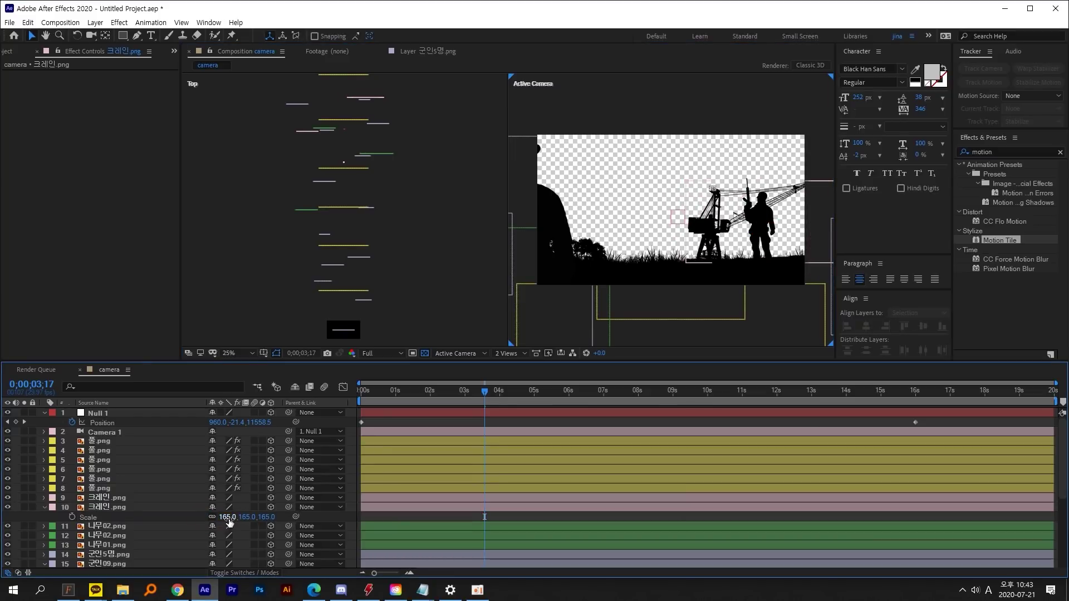
text(-165)
key(Return)
Step: Raise the layer 12 나무02.png at 0;00;03;17 and 군인02.png at 0;00;04;19 so they stand on the grass
click(594, 262)
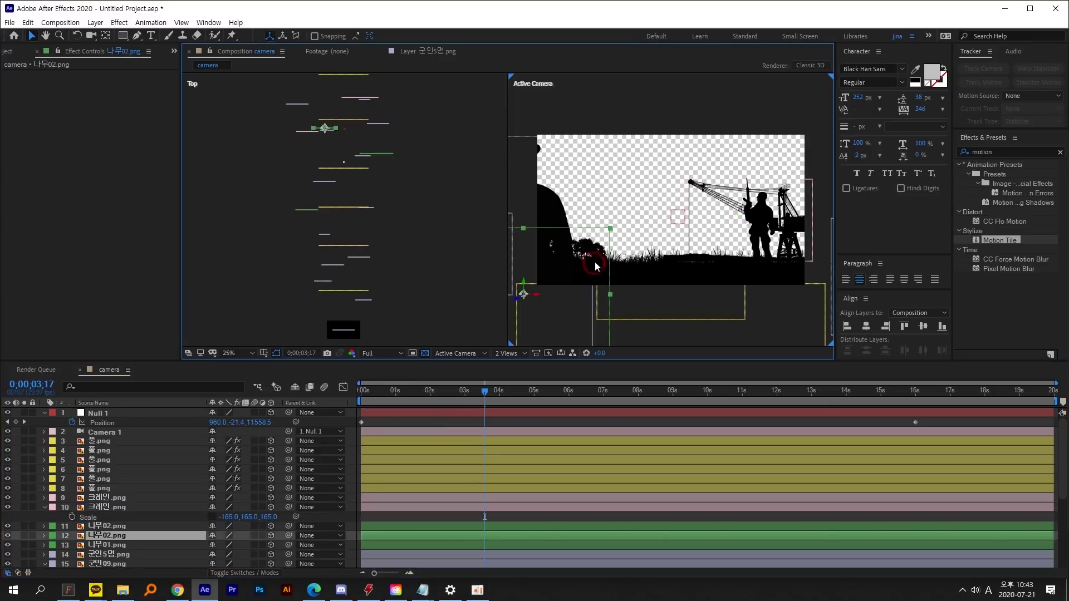
drag(594, 262, 608, 203)
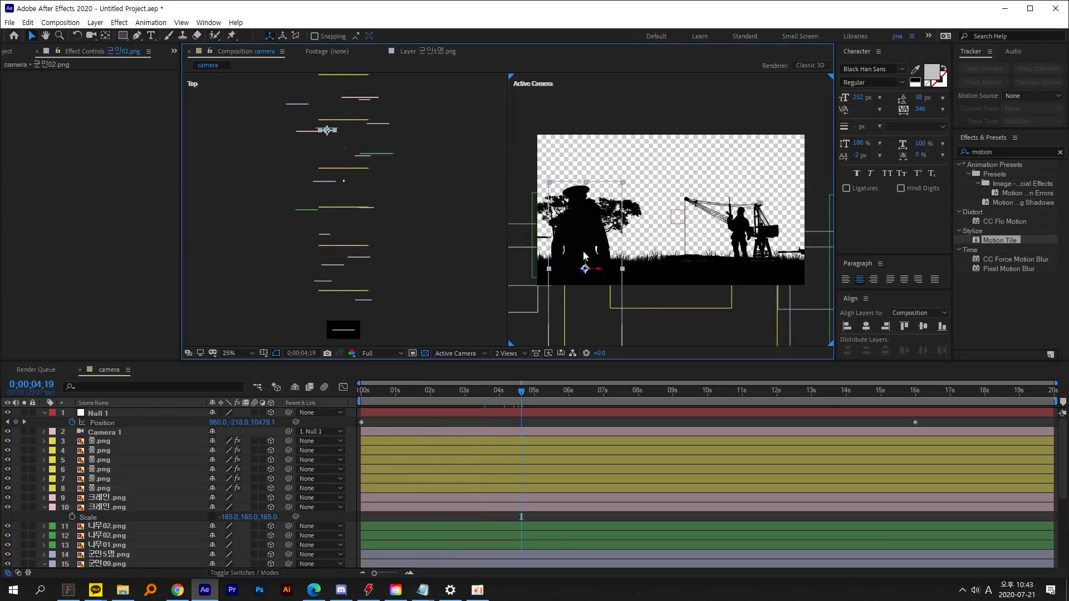
drag(583, 252, 584, 204)
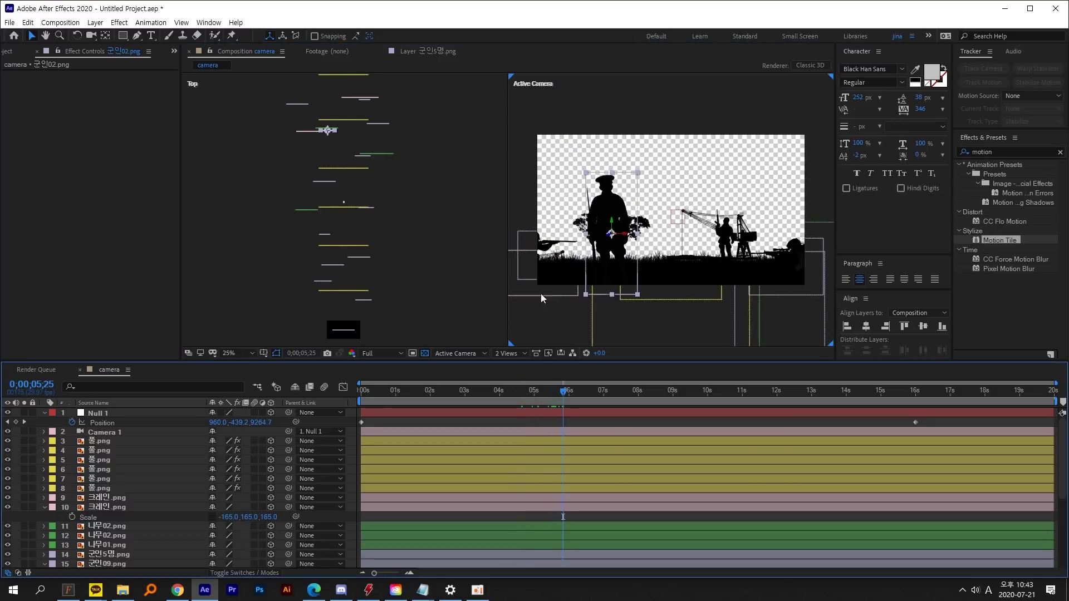
Step: At 0;00;05;25, shift 군인04.png up and right into the frame and raise 나무01.png above the grass
click(529, 240)
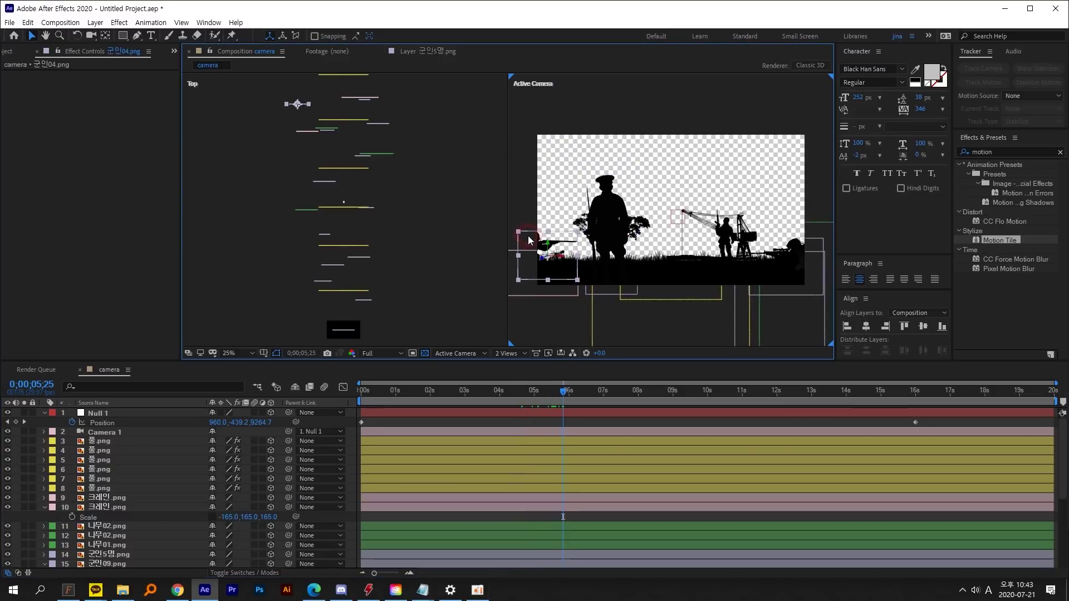
drag(529, 239, 551, 222)
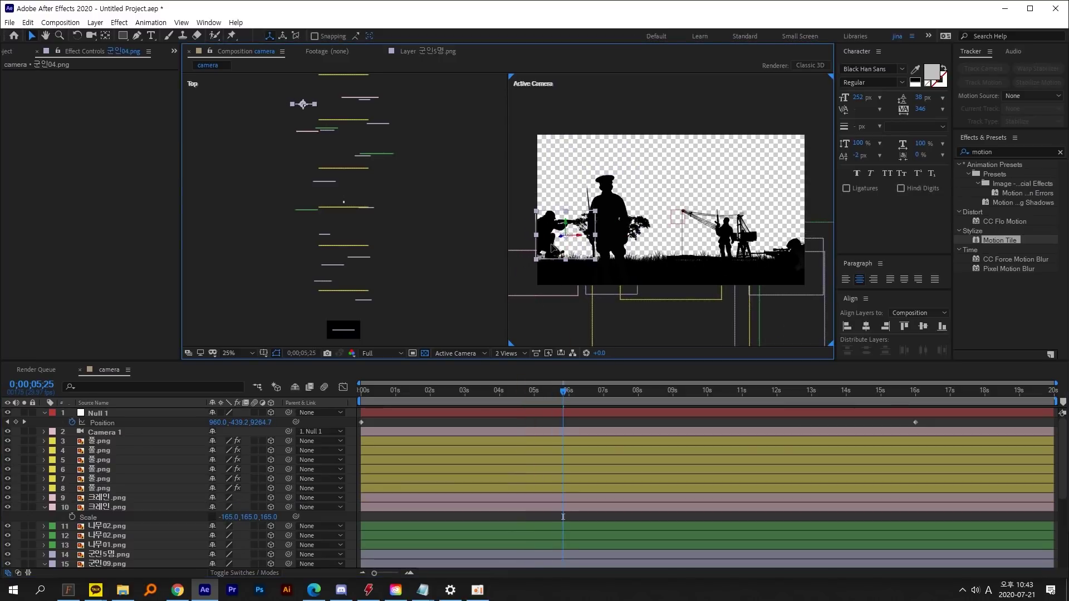
click(816, 249)
drag(800, 273, 776, 184)
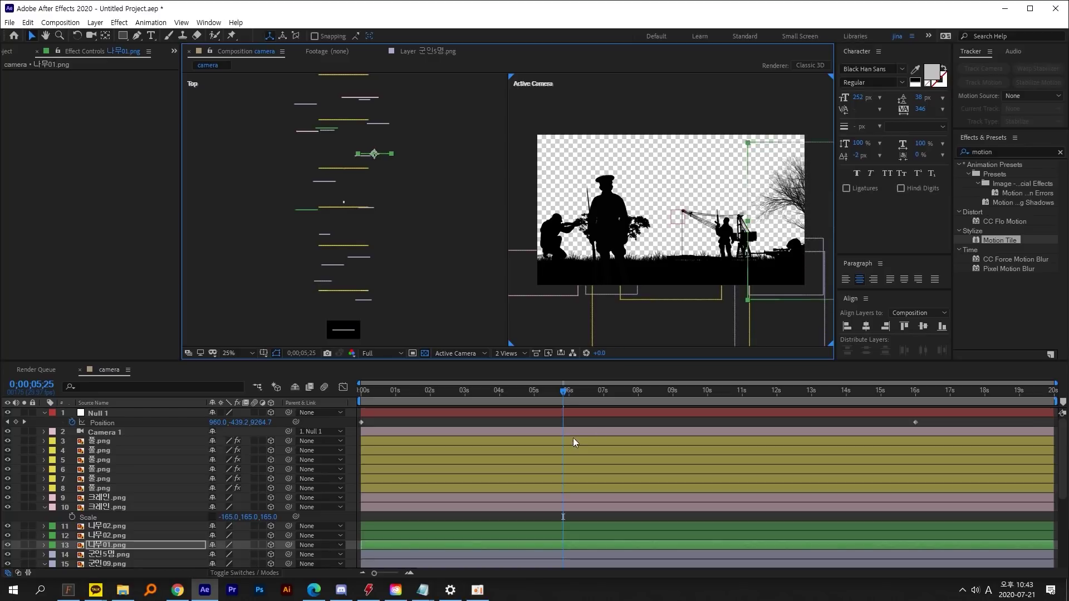
Step: From 0;00;06;07, raise 군인03.png onto the grass and reposition 나무01.png beside it
click(577, 393)
double_click(763, 310)
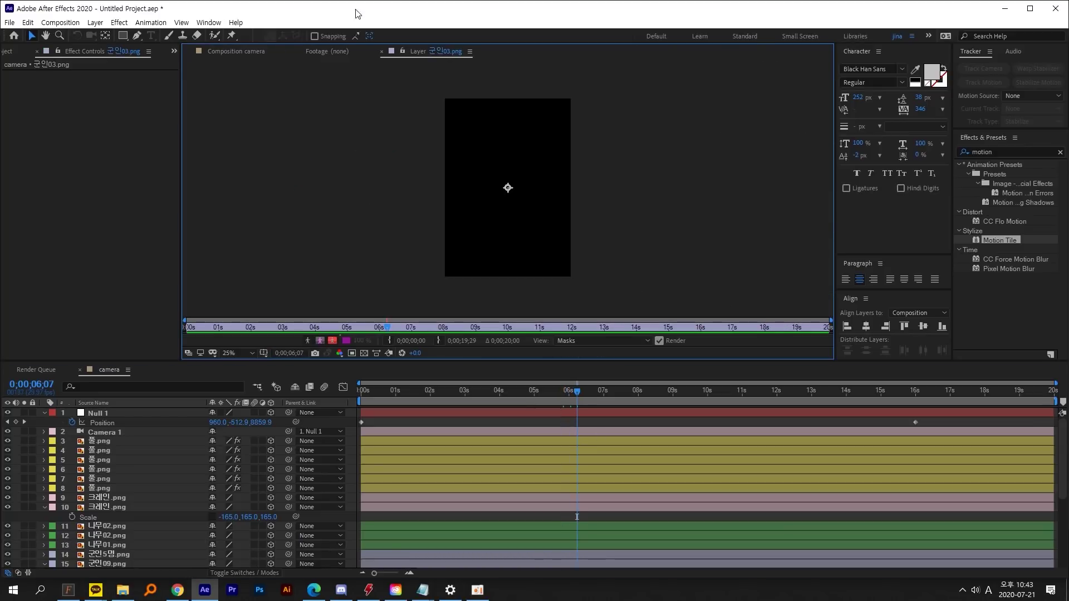
click(235, 54)
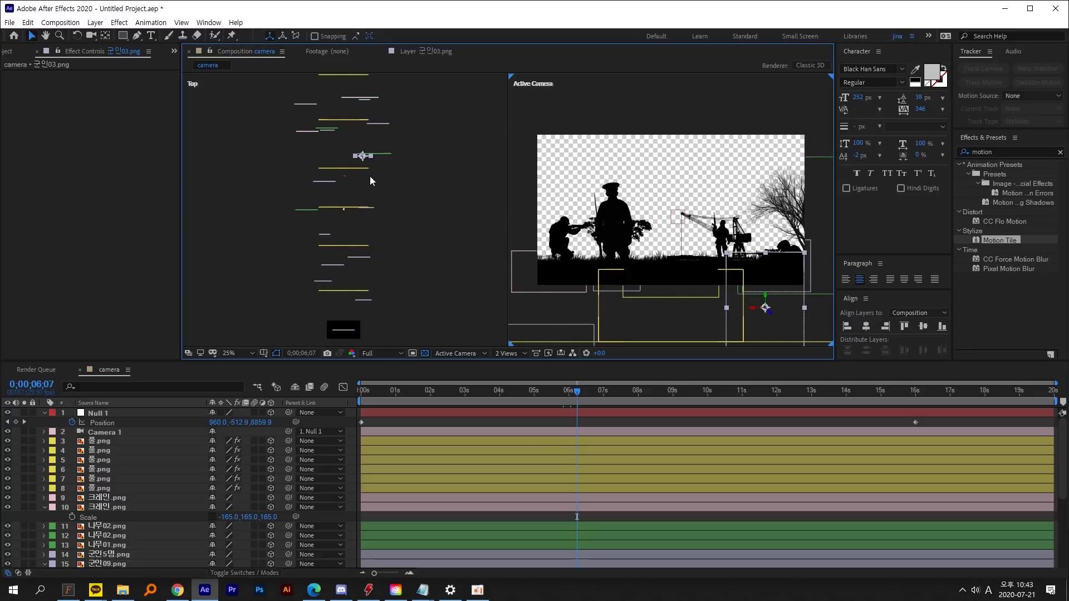
mouse_move(349, 176)
mouse_down()
mouse_move(333, 181)
mouse_move(358, 186)
mouse_up()
click(362, 169)
click(371, 155)
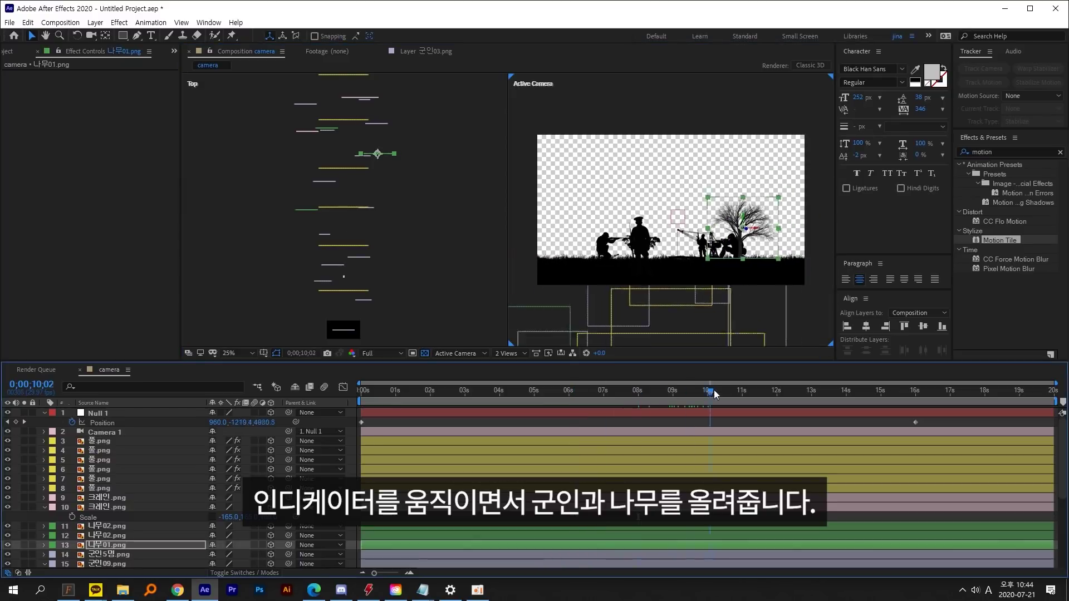
Step: Raise the next soldier and tree layers onto the grass line while advancing from 0;00;10;02 to about 0;00;13;14
click(734, 327)
key(Page_Down)
key(Page_Down)
key(Page_Down)
key(Page_Down)
key(Page_Down)
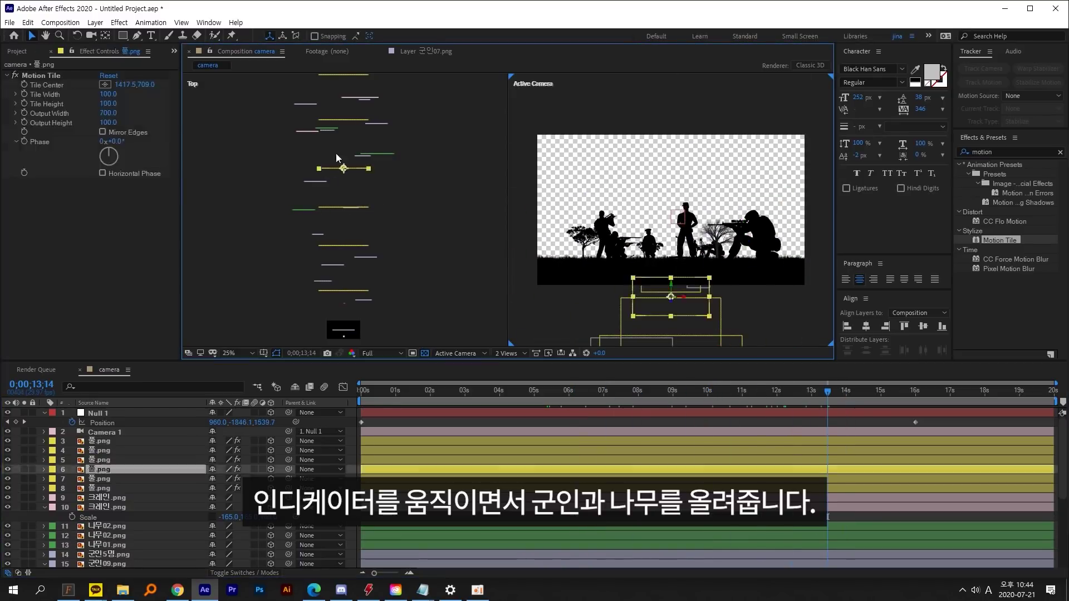
Step: At 0;00;16;00, raise 군인09.png and the five-soldier layer 군인5명.png onto the grass
click(778, 239)
key(k)
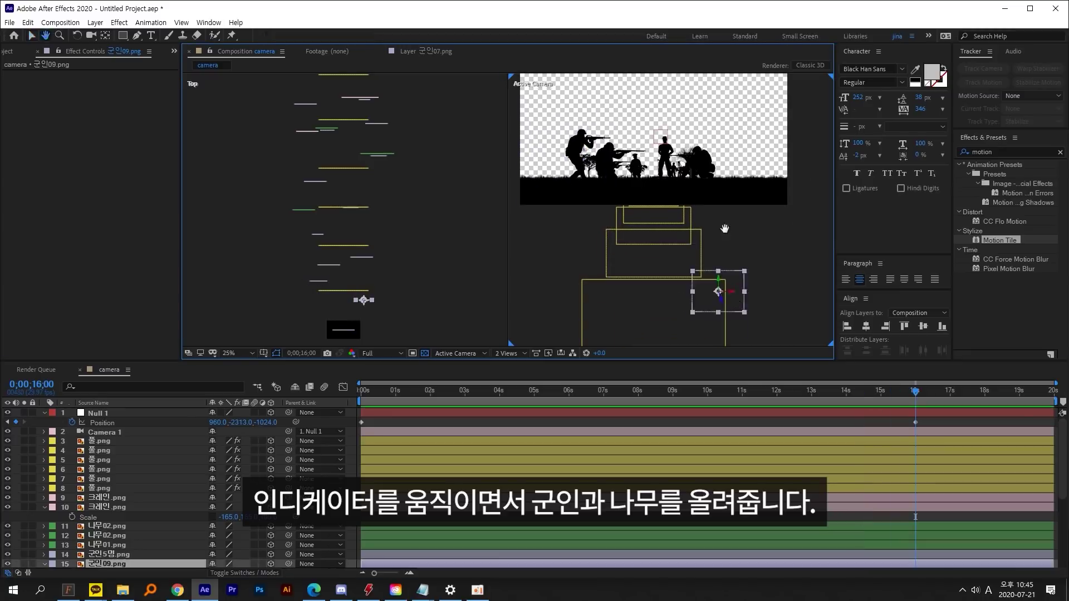
click(711, 281)
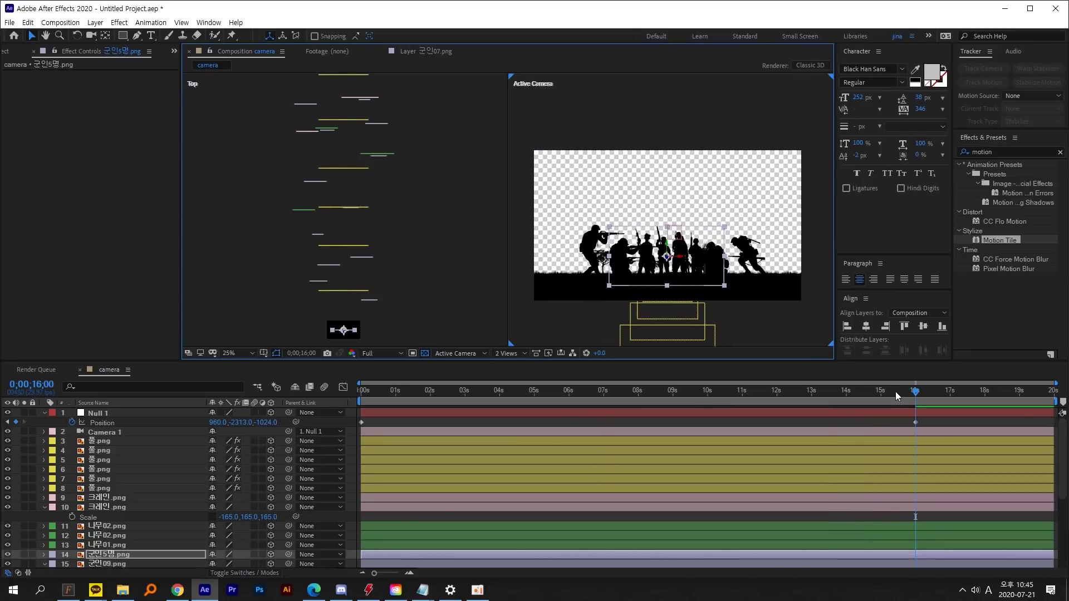
Step: At 0;00;08;10, apply the Fill effect to 나무01.png
drag(895, 392, 901, 416)
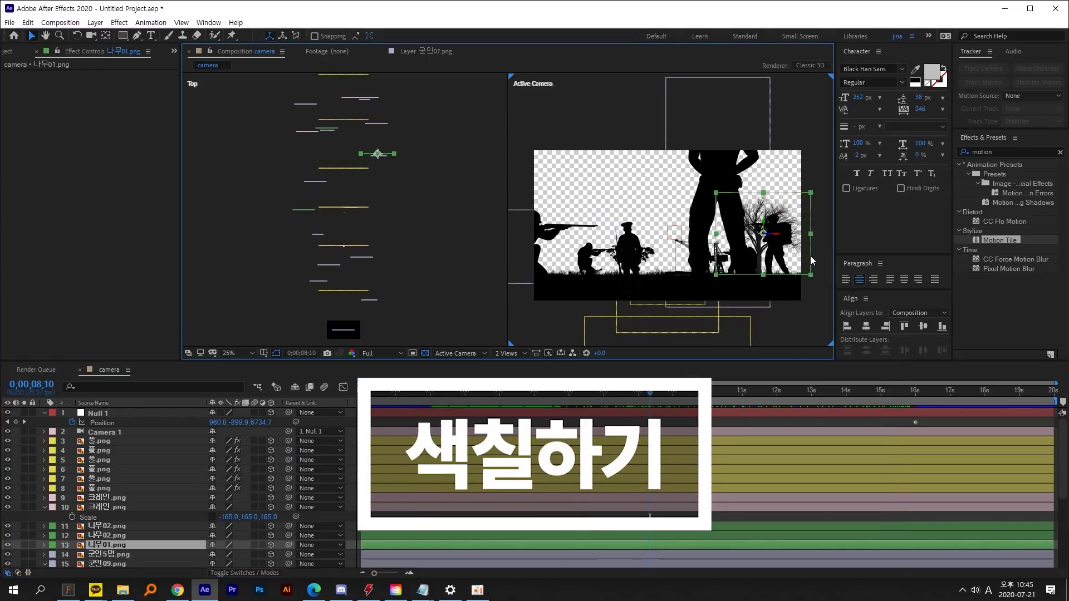
key(ctrl+5)
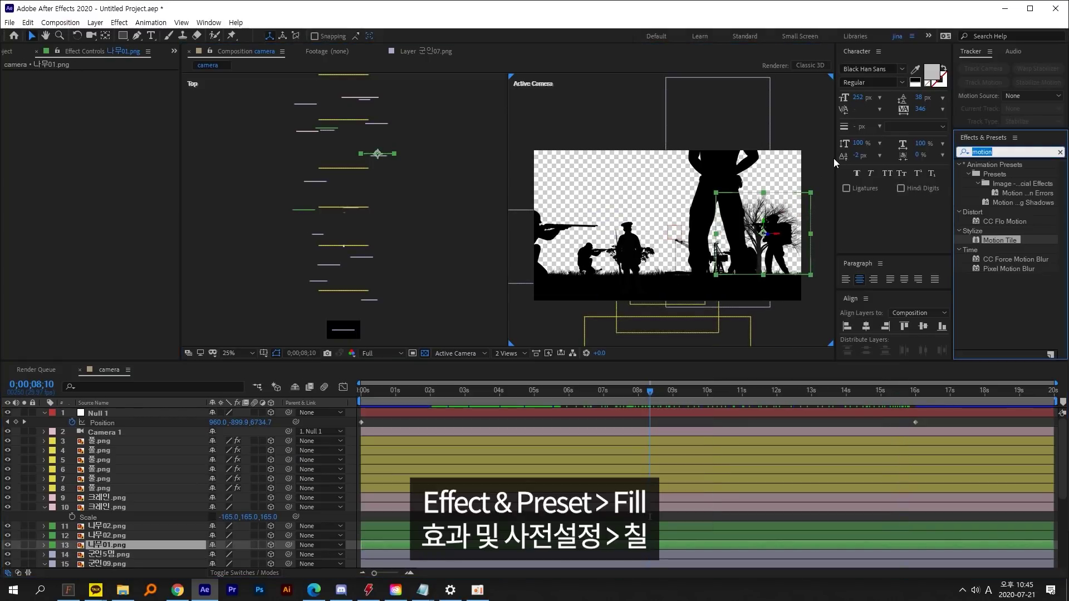
text(fill)
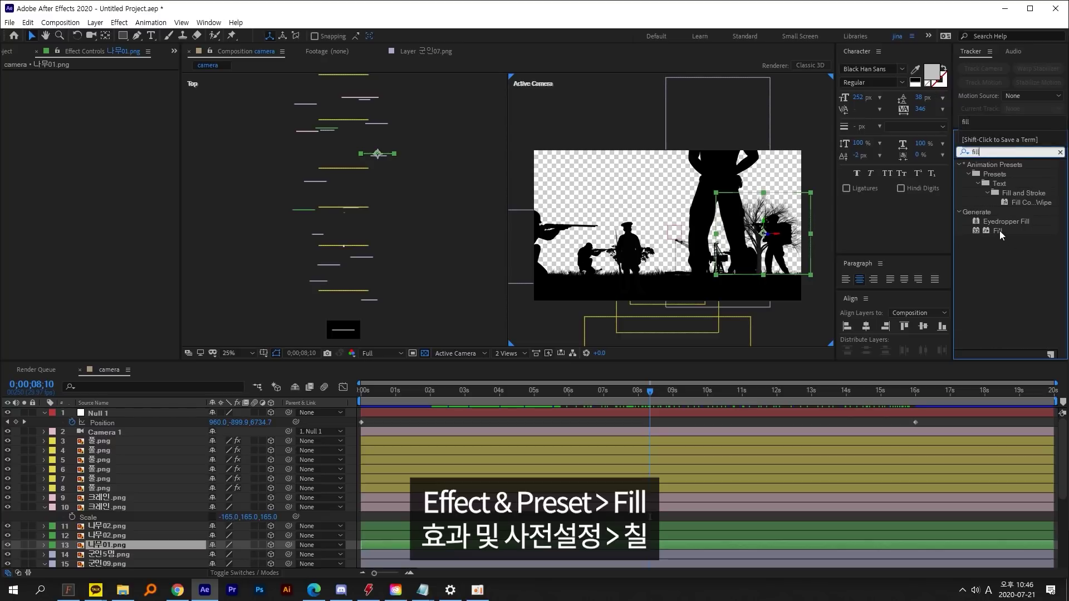
drag(997, 234, 131, 546)
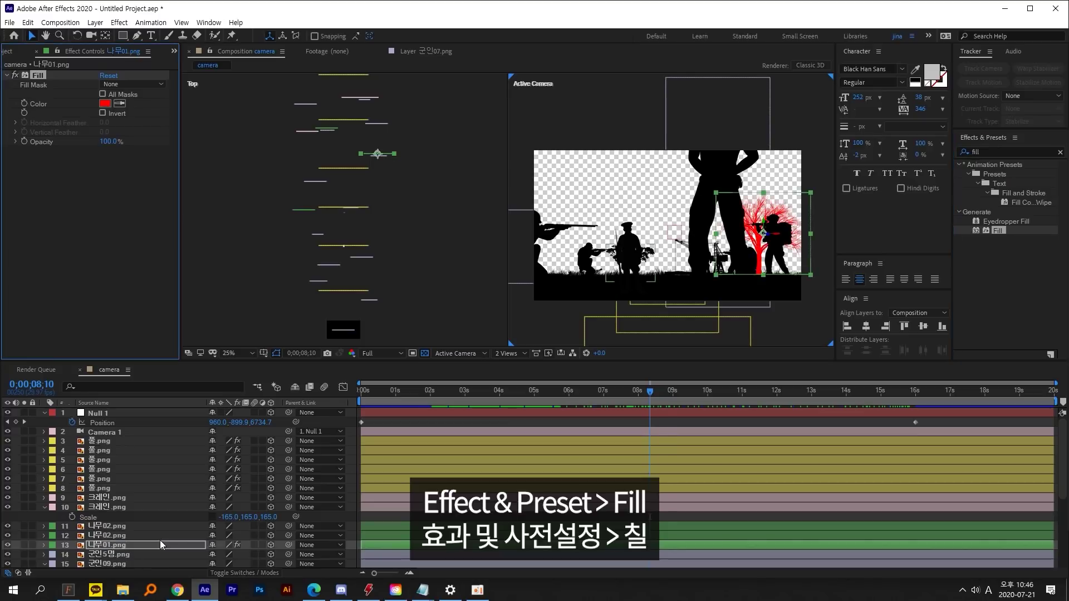
Step: Set the Fill color of 나무01.png to black, 000000
click(104, 104)
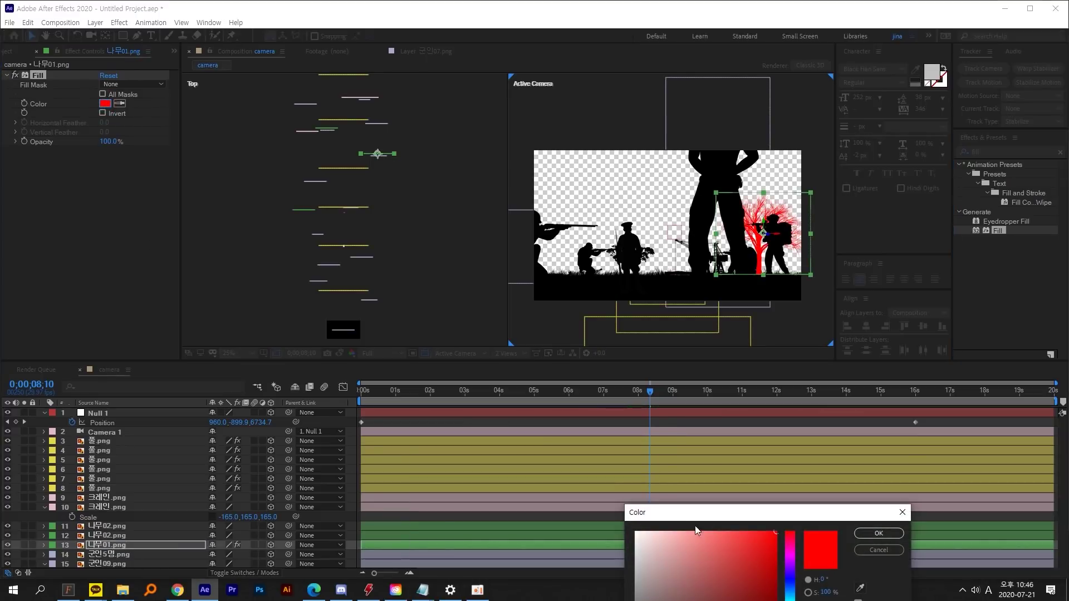
drag(696, 513, 524, 151)
click(463, 310)
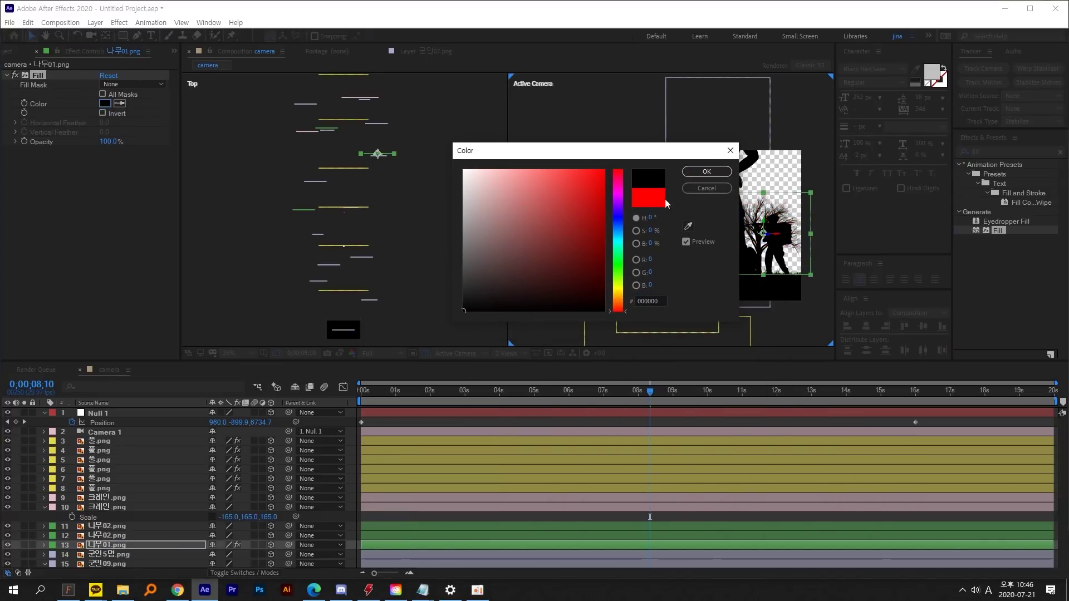
click(707, 172)
Step: At 0;00;14;18, create a new full-frame solid layer in a near-black color
drag(826, 388, 867, 390)
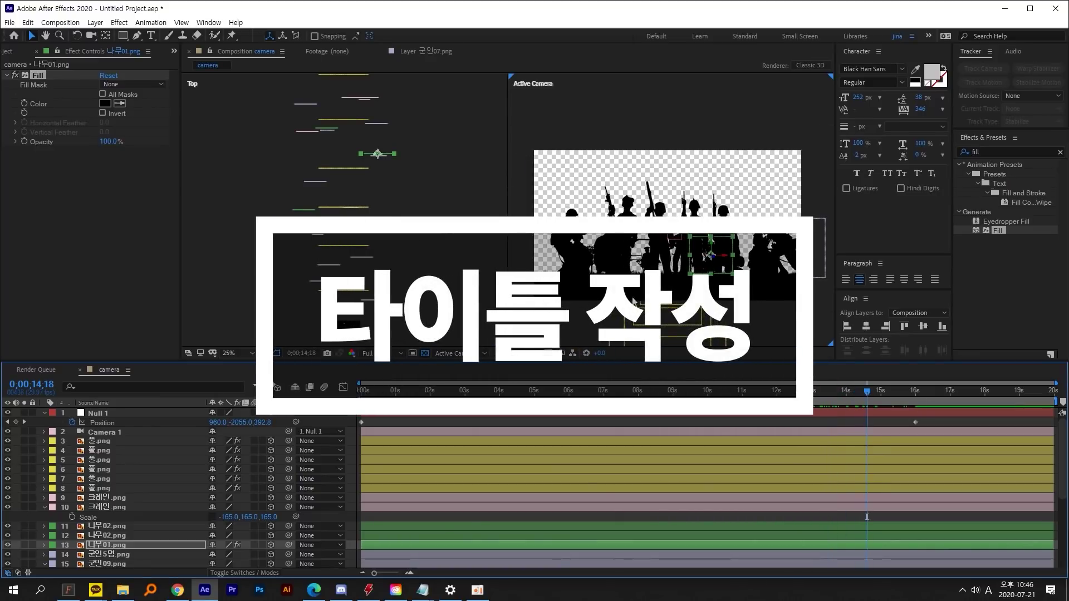
click(95, 23)
mouse_move(112, 35)
click(325, 50)
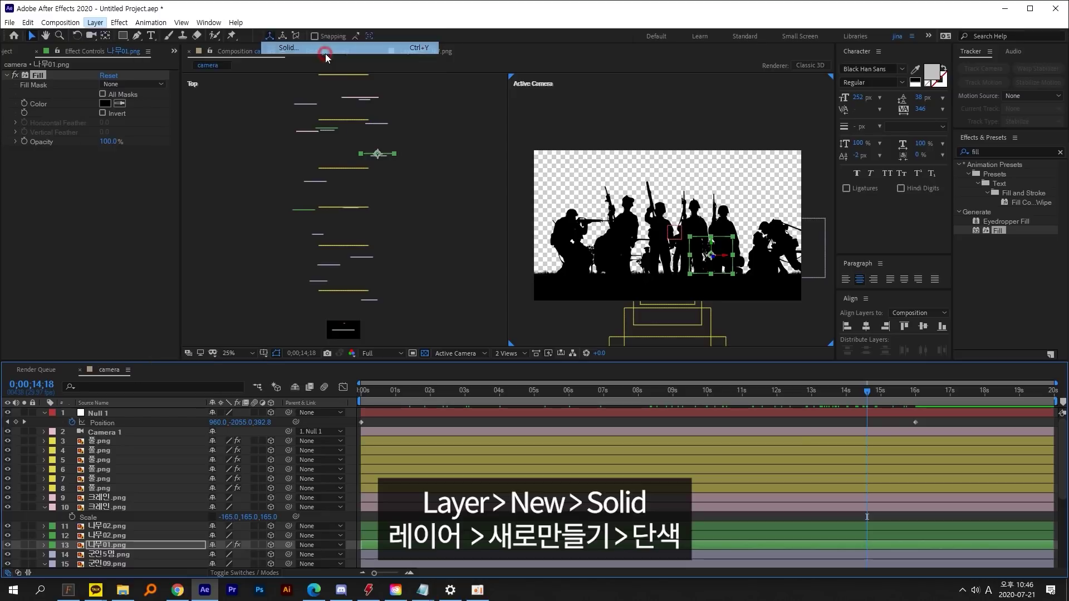
click(574, 334)
drag(511, 271, 492, 283)
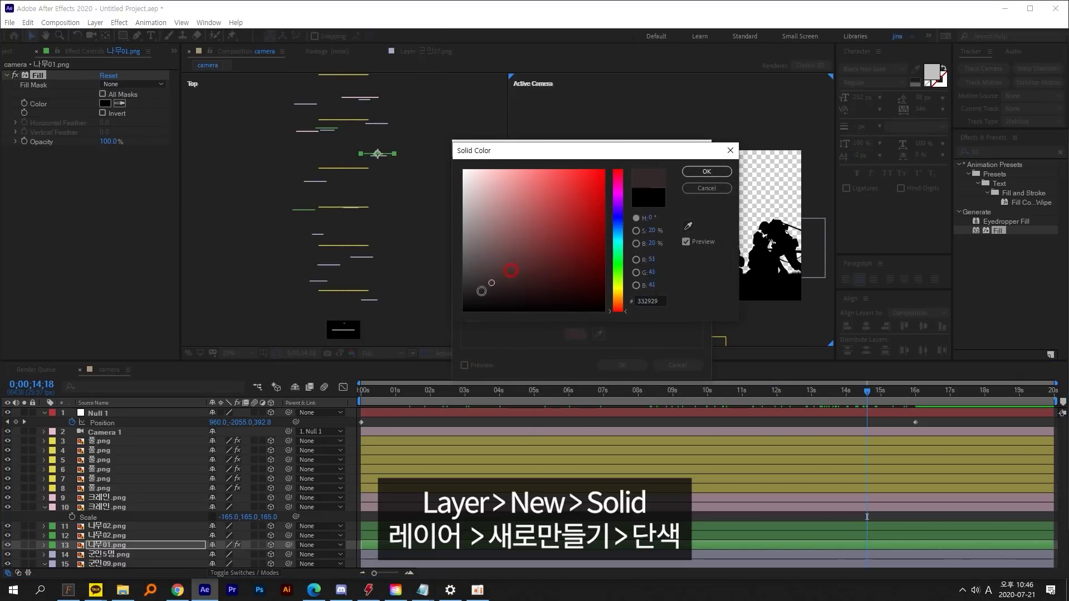
click(704, 171)
click(620, 365)
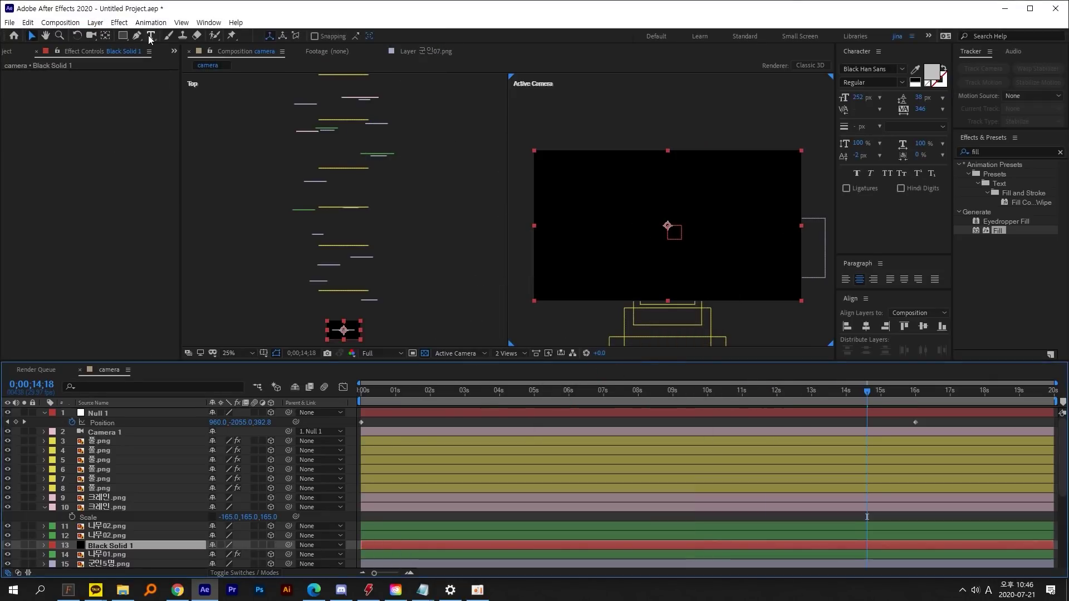
Step: Add a text layer reading 편사나이 over the black solid
key(ctrl+t)
click(596, 236)
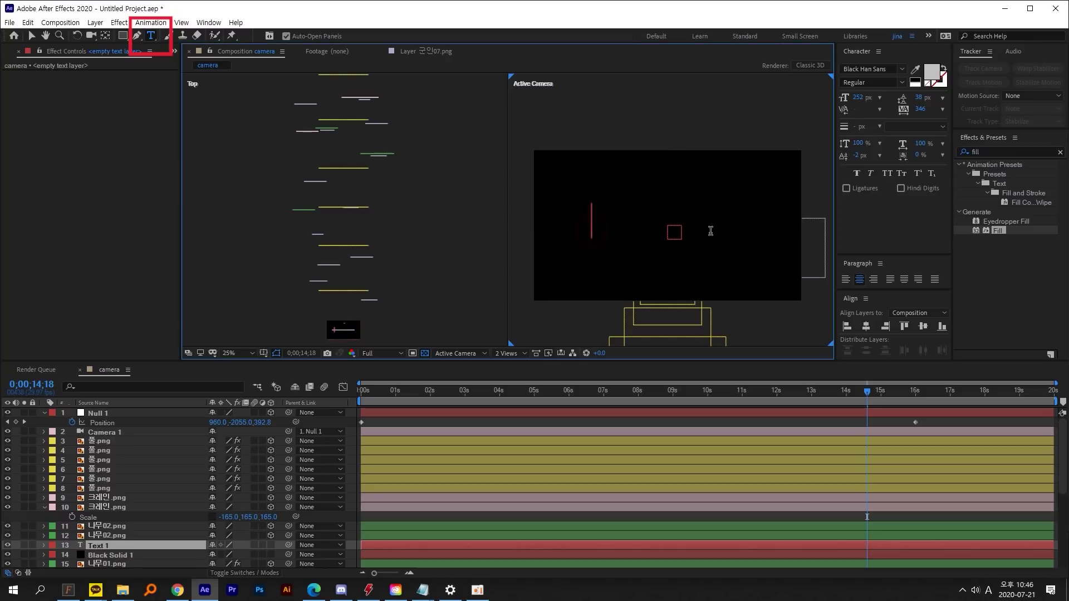
text(v)
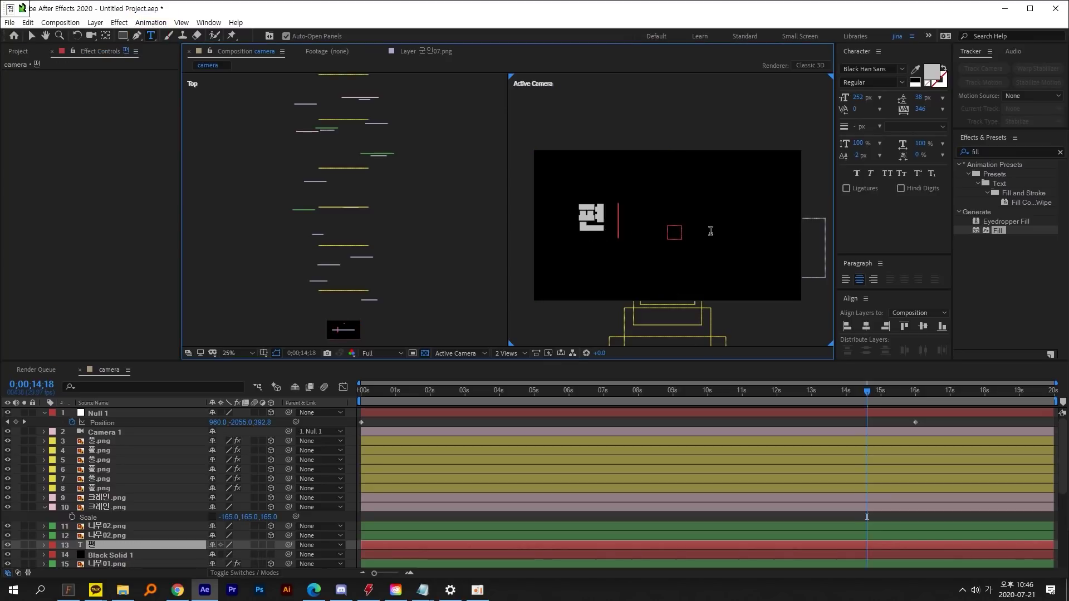
text(사나이)
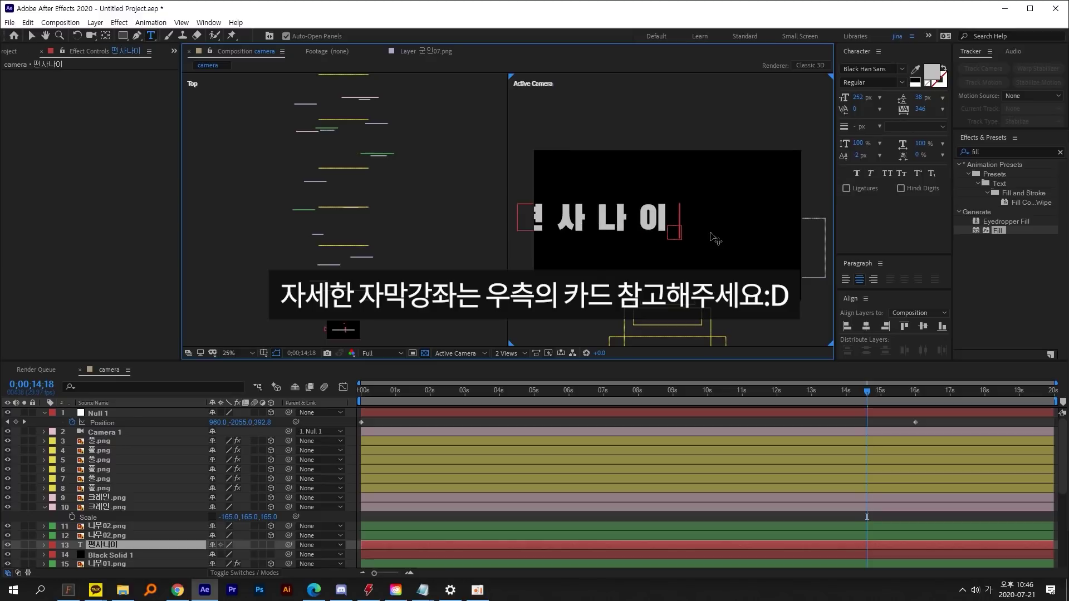
Step: Move the title to the middle of the frame and correct its text to 편집사나이
click(31, 36)
drag(615, 218, 685, 228)
double_click(647, 220)
click(635, 222)
key(BackSpace)
text(집)
key(BackSpace)
key(BackSpace)
text(편집)
click(32, 35)
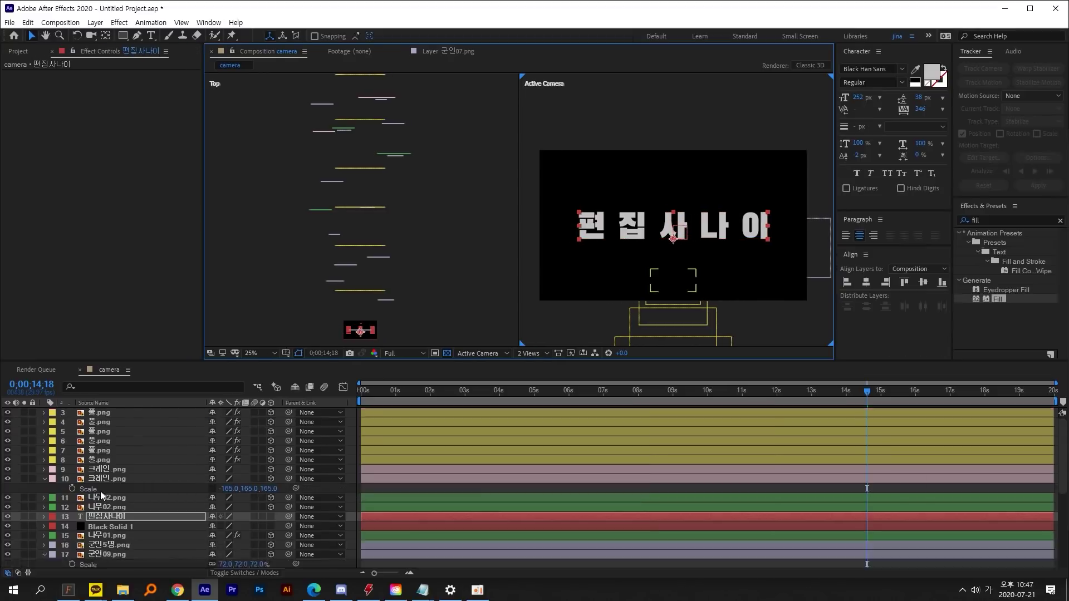
Step: Move the 편집사나이 text and Black Solid 1 layers together to directly below Camera 1 in the layer stack
scroll(123, 467, down, 2)
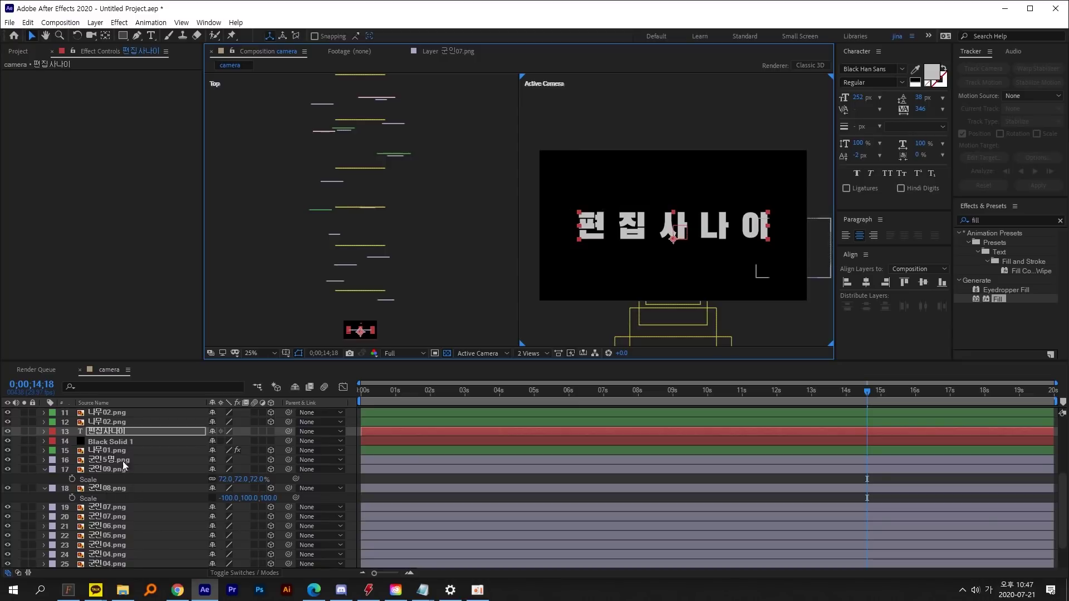
click(115, 440)
ctrl+click(135, 436)
scroll(175, 470, up, 3)
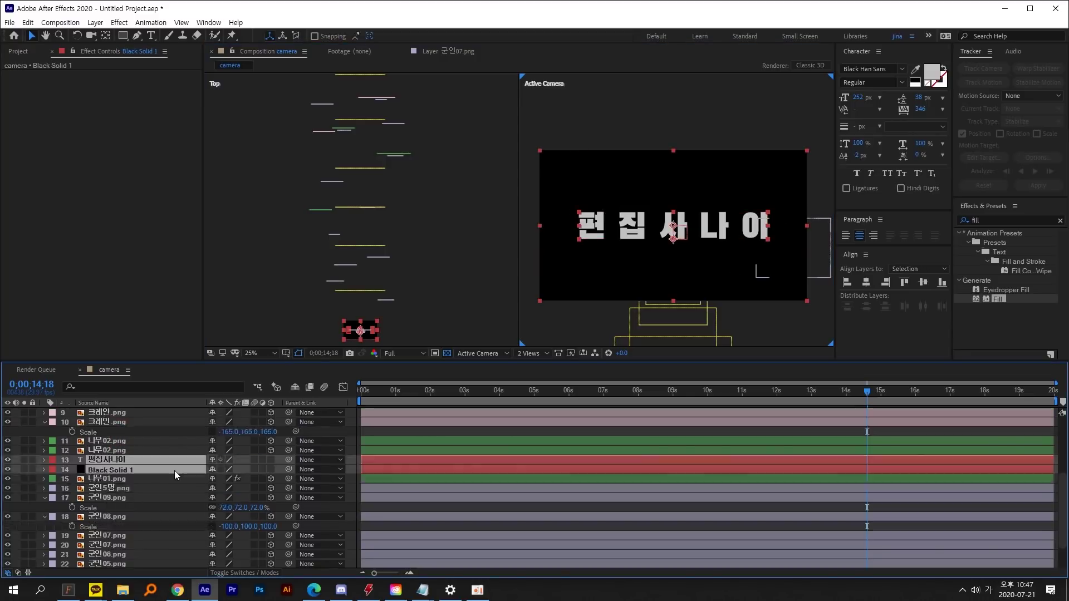
scroll(167, 485, up, 1)
click(137, 544)
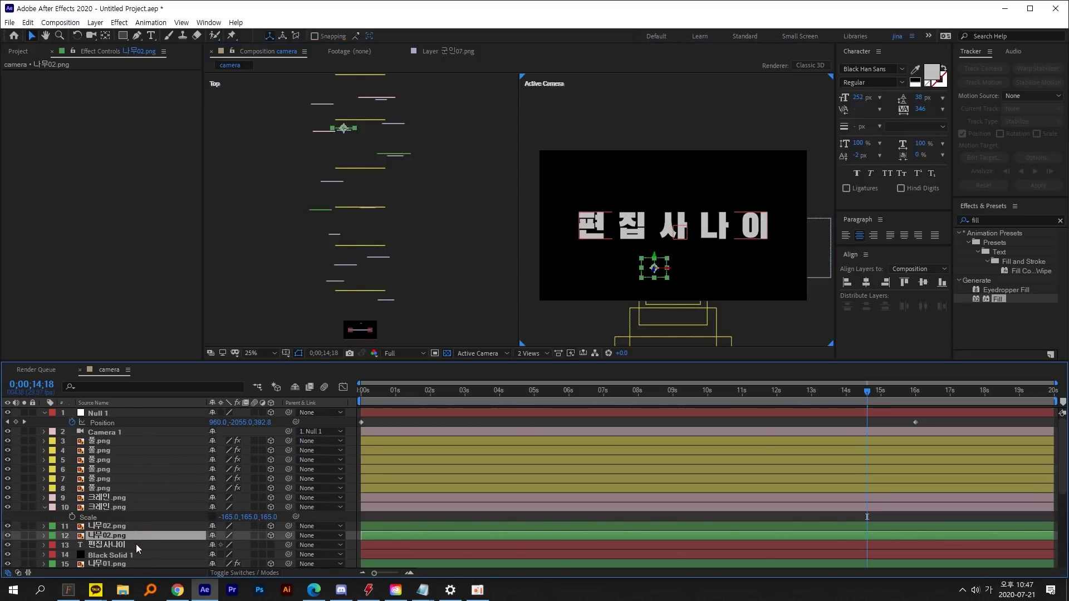
ctrl+click(138, 554)
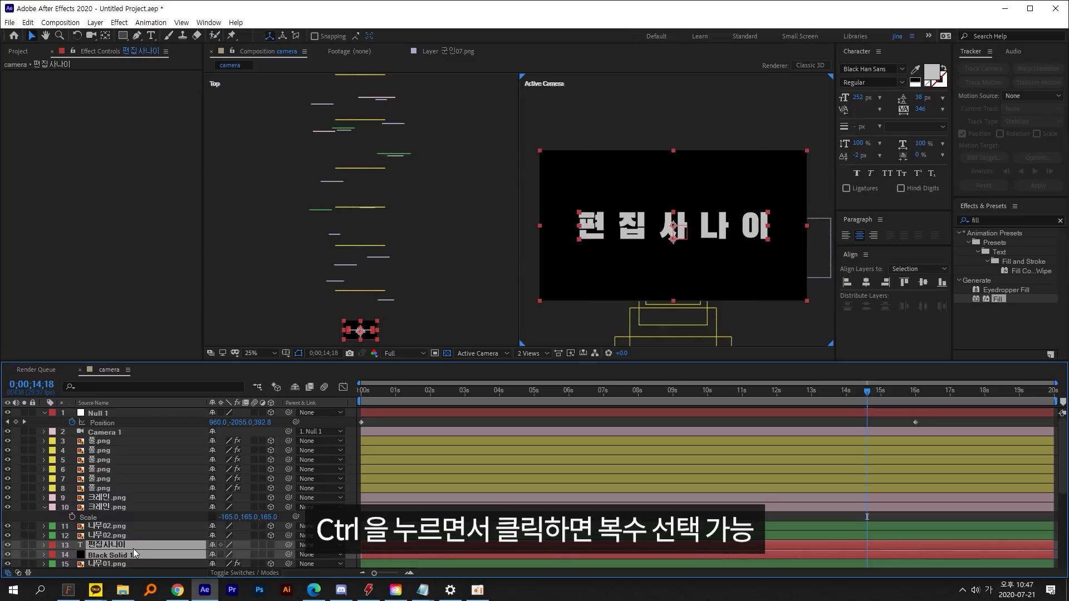
drag(132, 548, 130, 436)
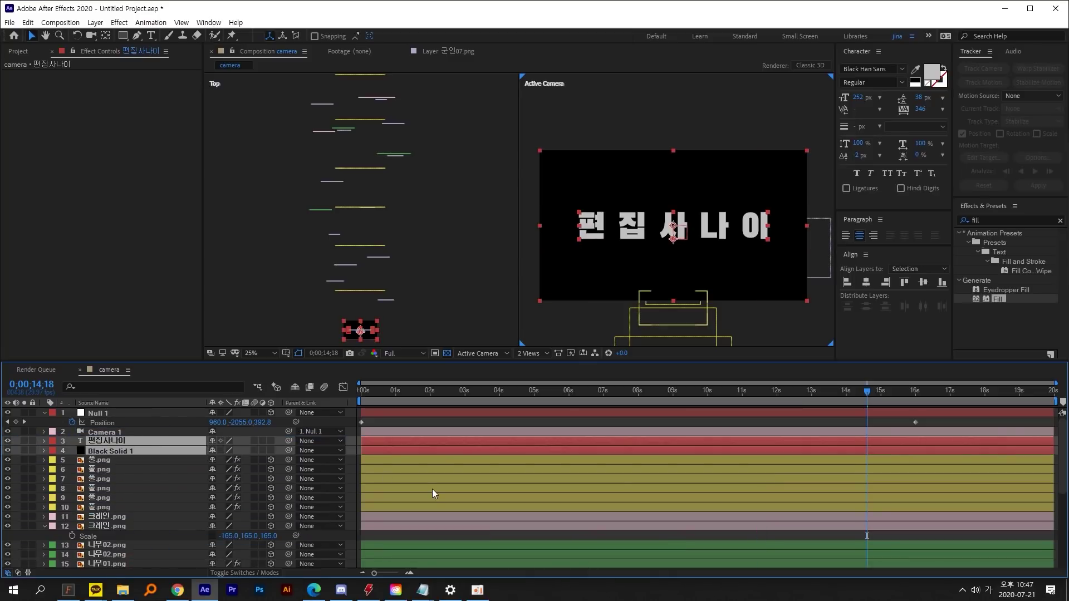
Step: Make the 편집사나이 text and Black Solid 1 3D layers and advance the time to 0;00;15;02
click(271, 441)
scroll(433, 316, down, 1)
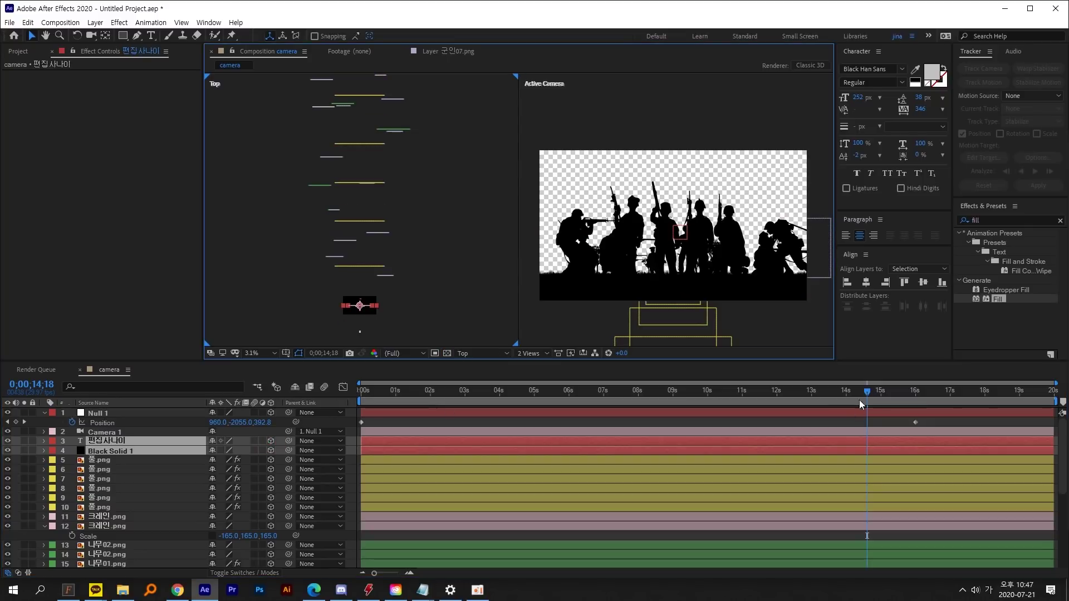
drag(860, 400, 883, 394)
key(h)
drag(389, 315, 390, 278)
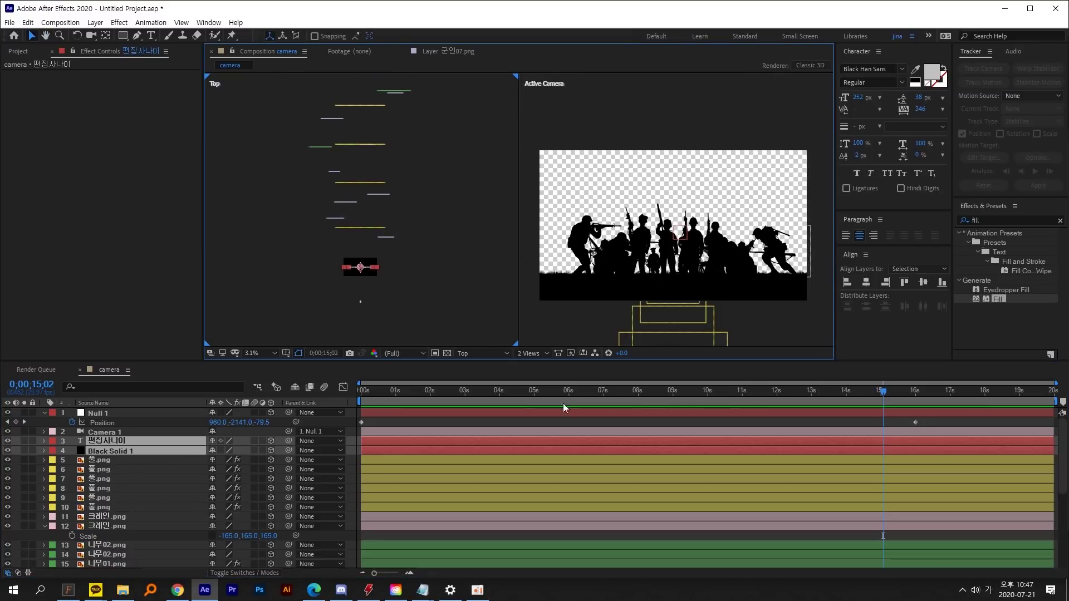
Step: At 0;00;16;00, raise the title text and black solid together until they stand in the camera frame above the grass
drag(893, 395, 915, 393)
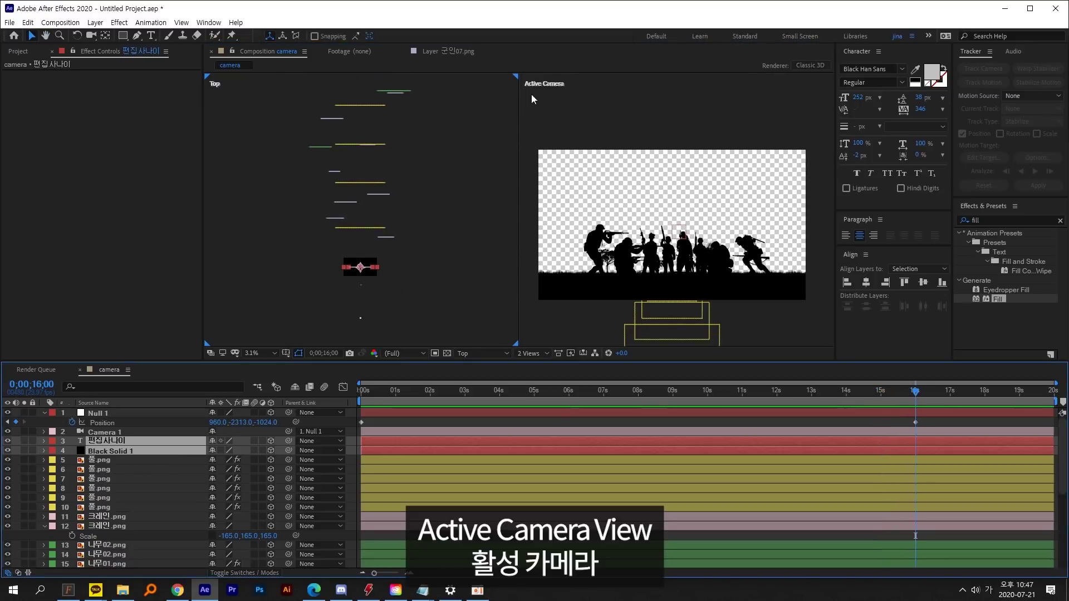
scroll(698, 271, down, 6)
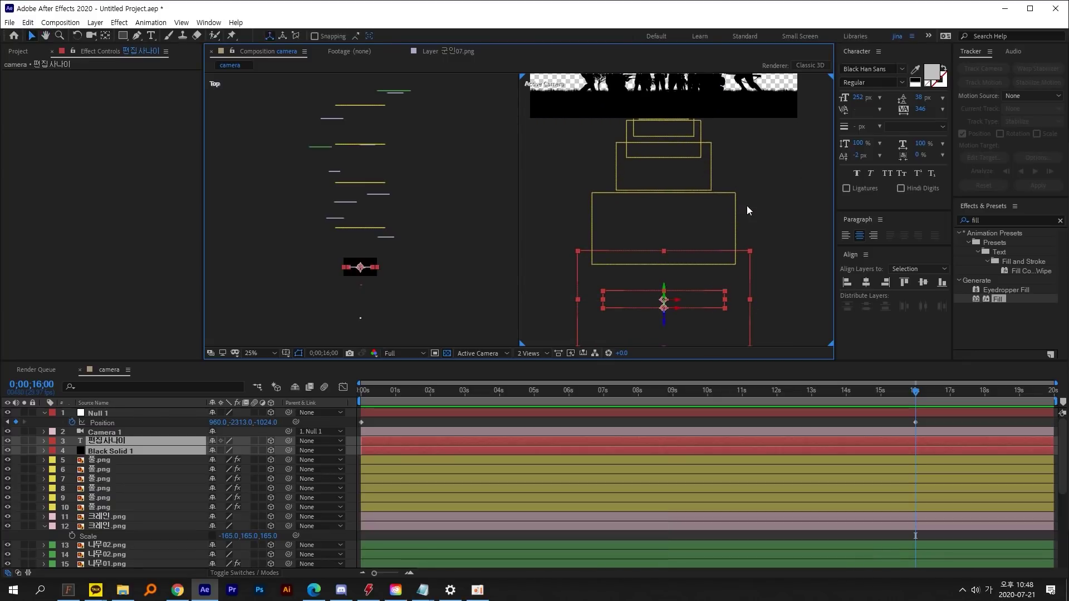
scroll(746, 205, up, 3)
drag(735, 345, 721, 162)
scroll(754, 294, up, 2)
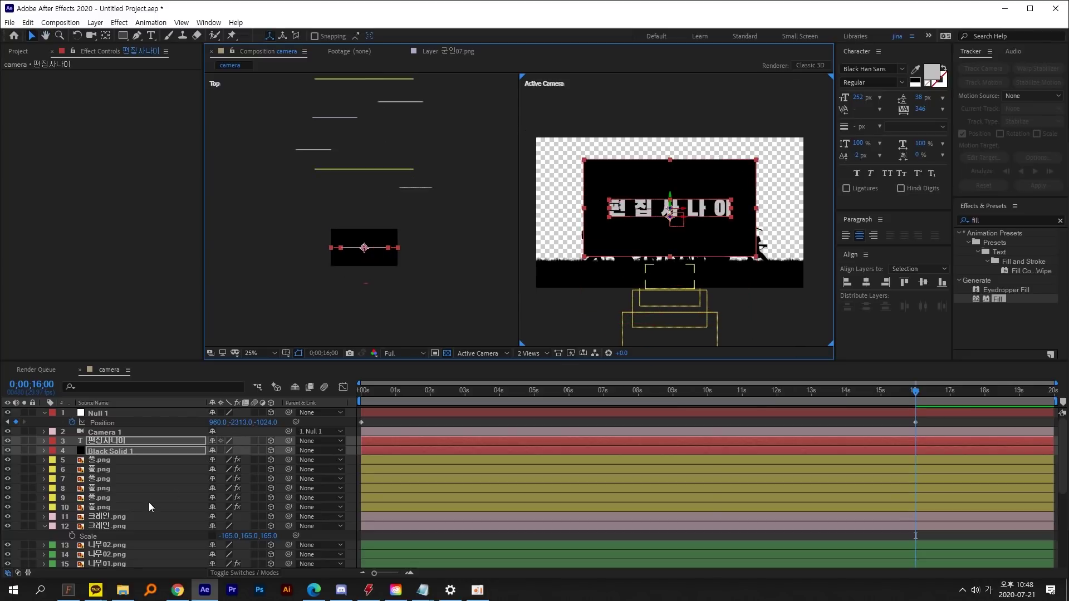
Step: Locate the five-soldier layer 군인5명.png, and select the Black Solid 1 layer
scroll(147, 506, down, 3)
click(129, 488)
scroll(130, 478, up, 2)
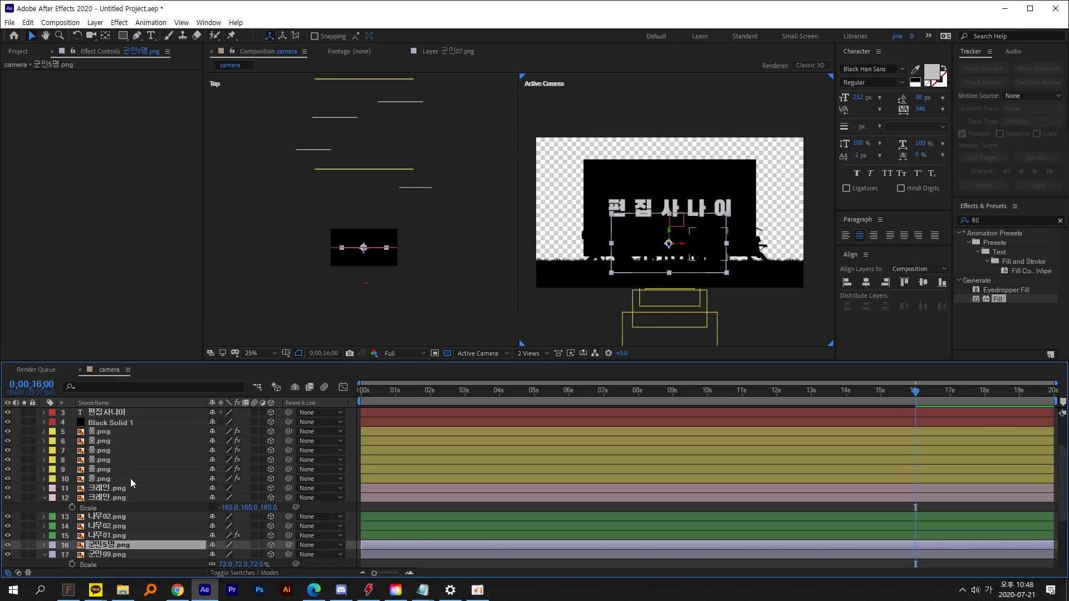
click(122, 422)
scroll(136, 441, up, 1)
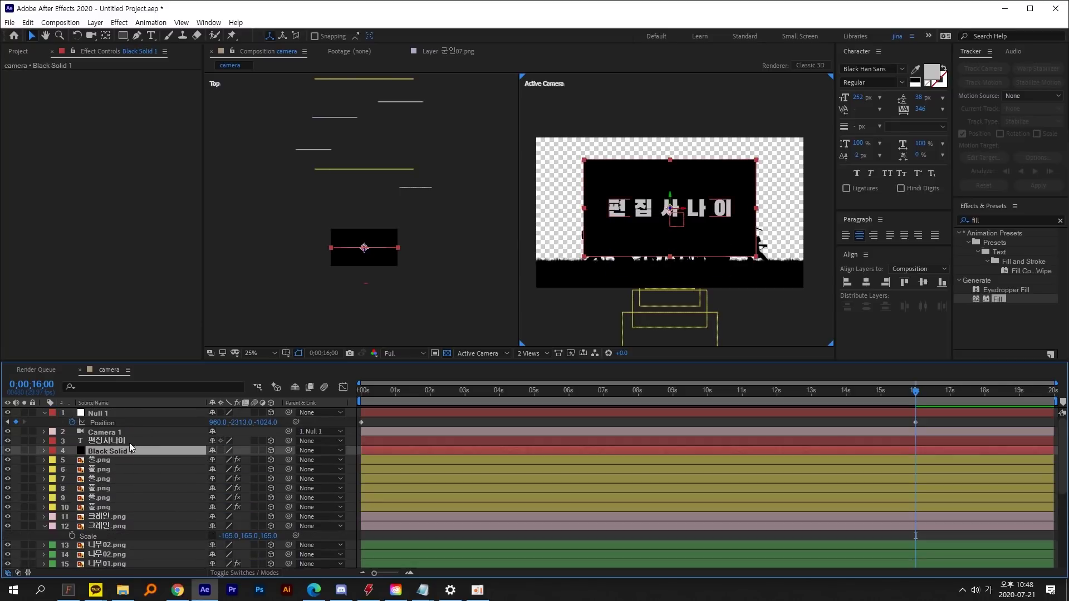
Step: Move the 편집사나이 title and Black Solid 1 together toward the camera and centre them vertically in the Active Camera view
ctrl+click(125, 440)
drag(365, 260, 377, 268)
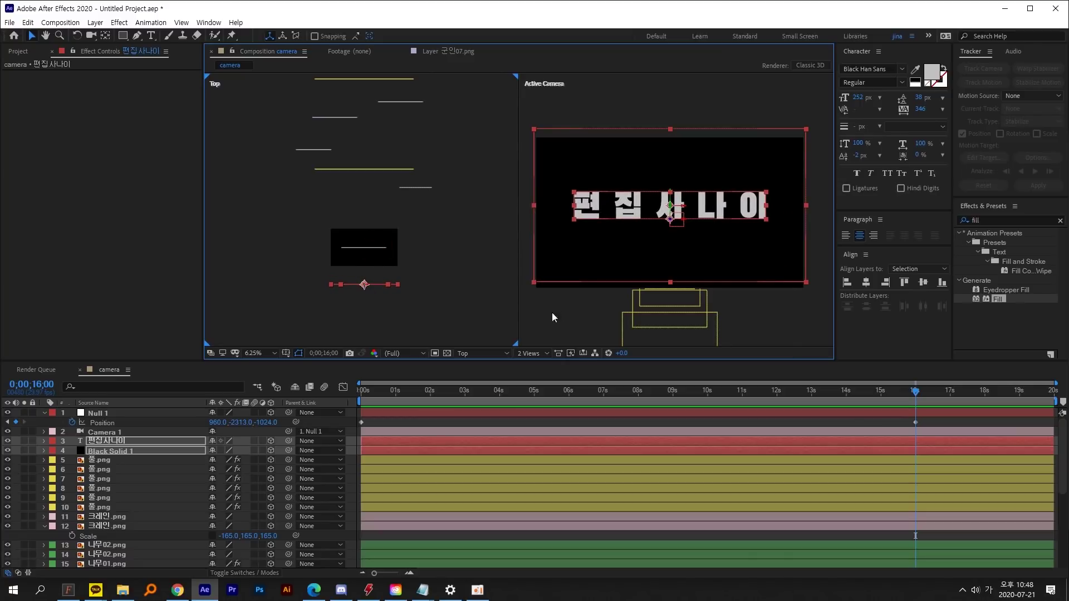
drag(598, 265, 596, 273)
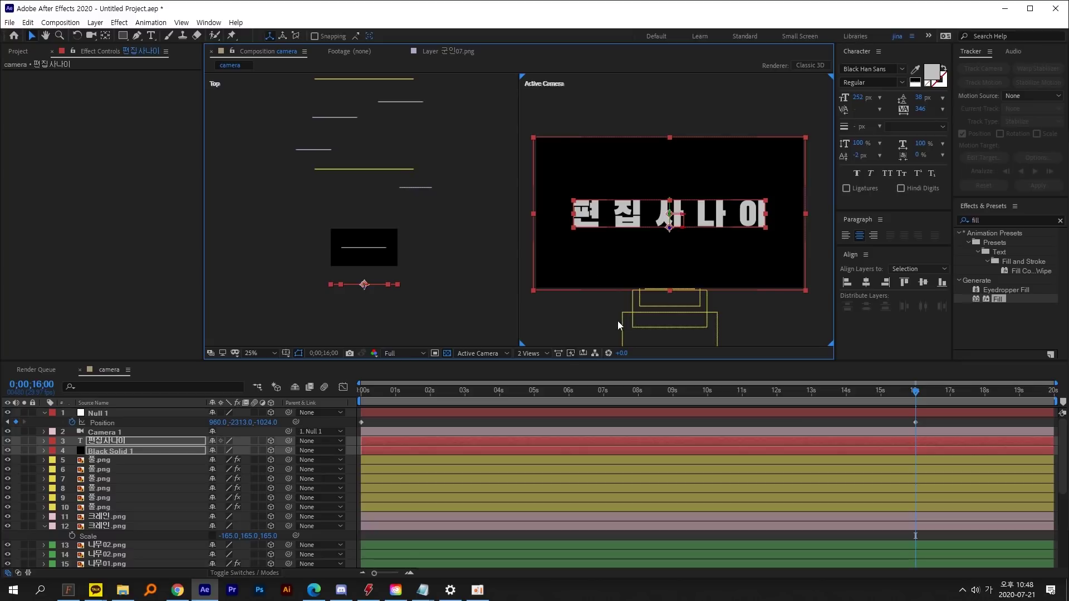
Step: Scale Black Solid 1 uniformly to 143%
click(846, 446)
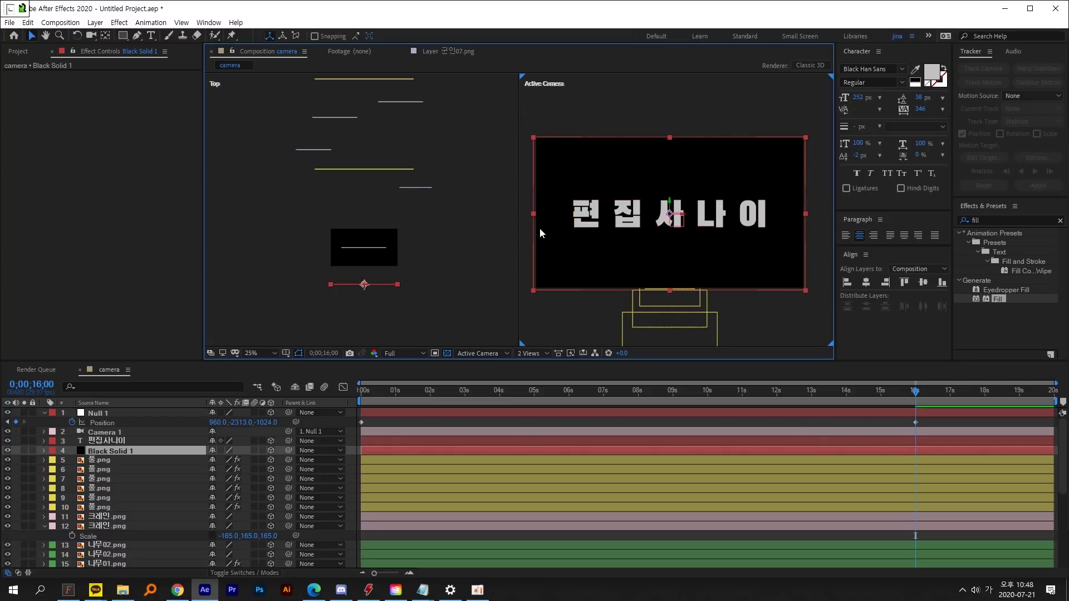
key(s)
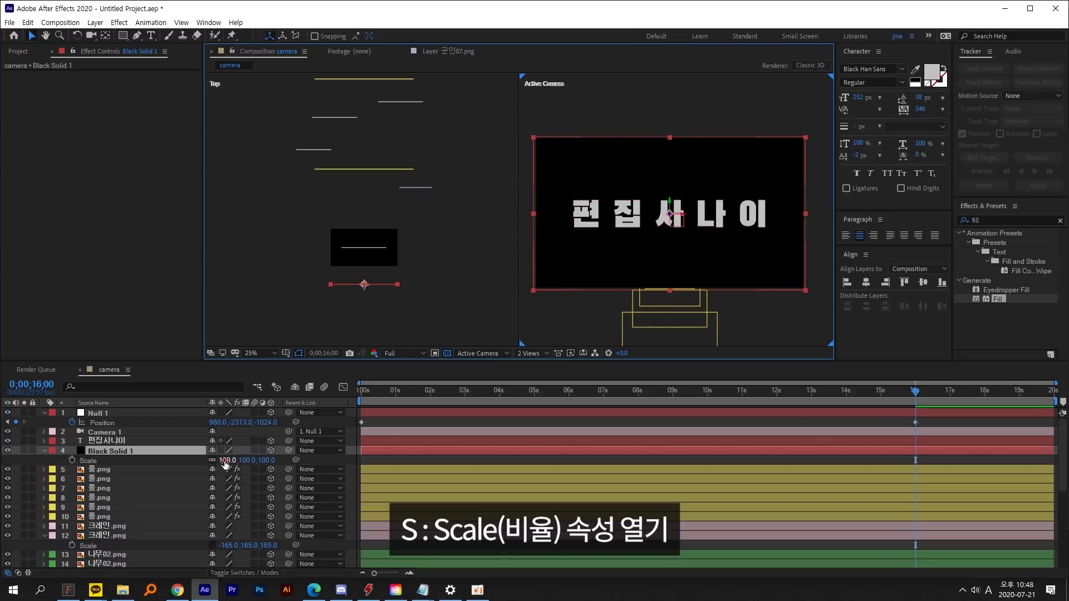
drag(229, 460, 250, 463)
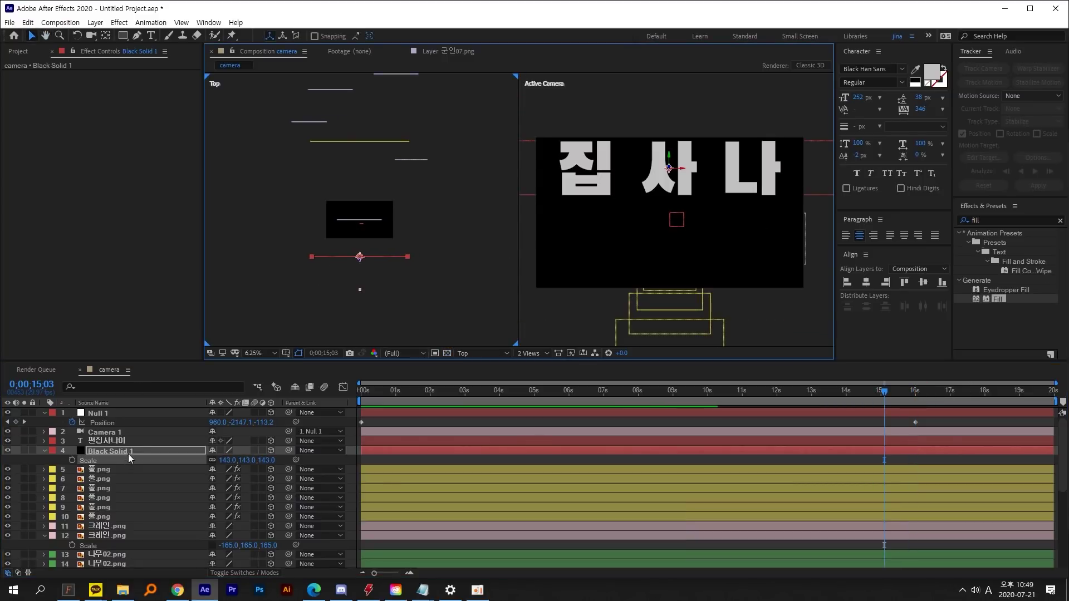
Step: Shift the title and Black Solid 1 slightly closer to the camera's end point, checking around 15 s that the camera passes through the solid
shift+click(127, 442)
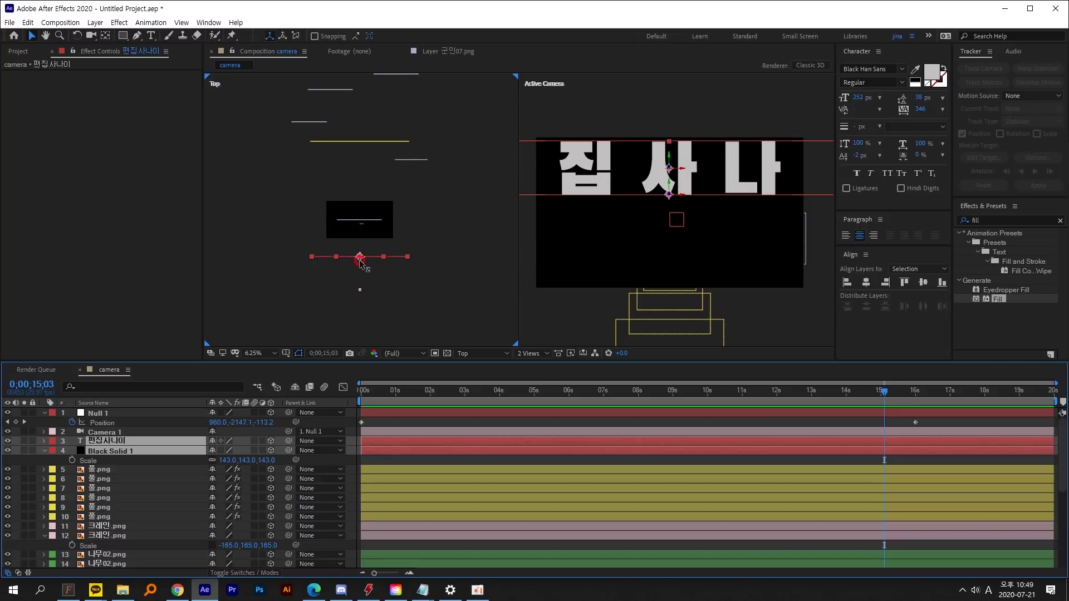
drag(360, 259, 359, 268)
drag(835, 396, 896, 403)
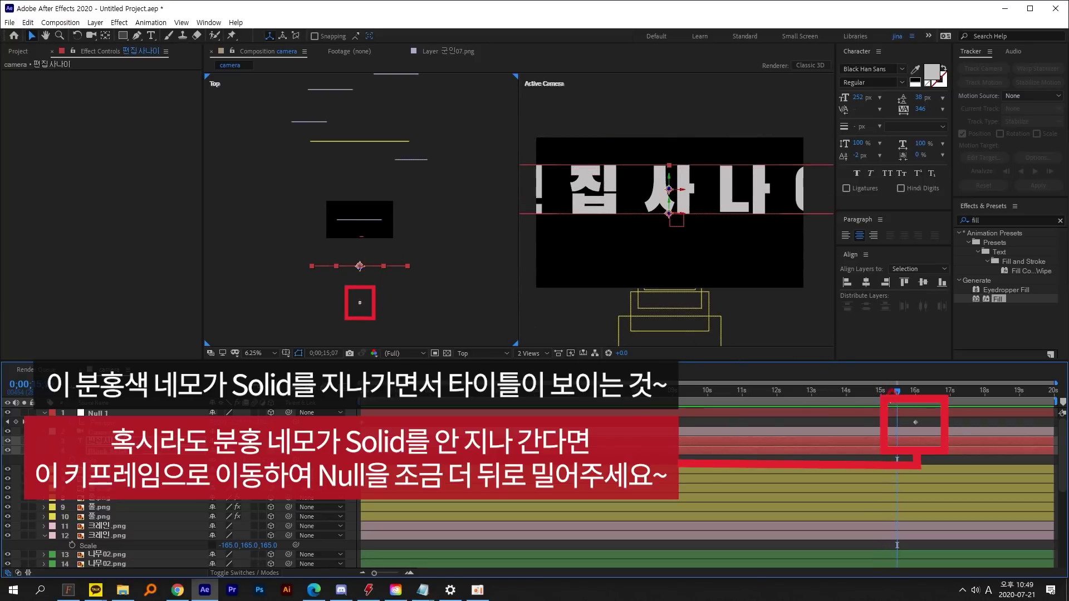
mouse_move(856, 396)
mouse_down()
mouse_move(837, 398)
mouse_move(873, 401)
mouse_up()
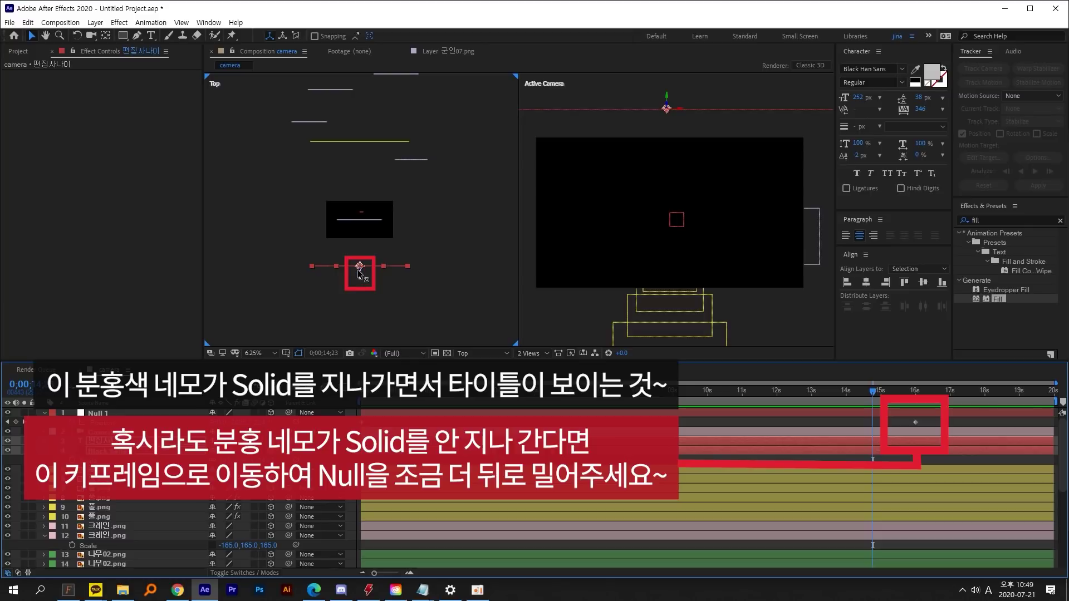
drag(359, 268, 360, 254)
drag(870, 393, 848, 397)
drag(361, 260, 363, 270)
drag(855, 405, 878, 399)
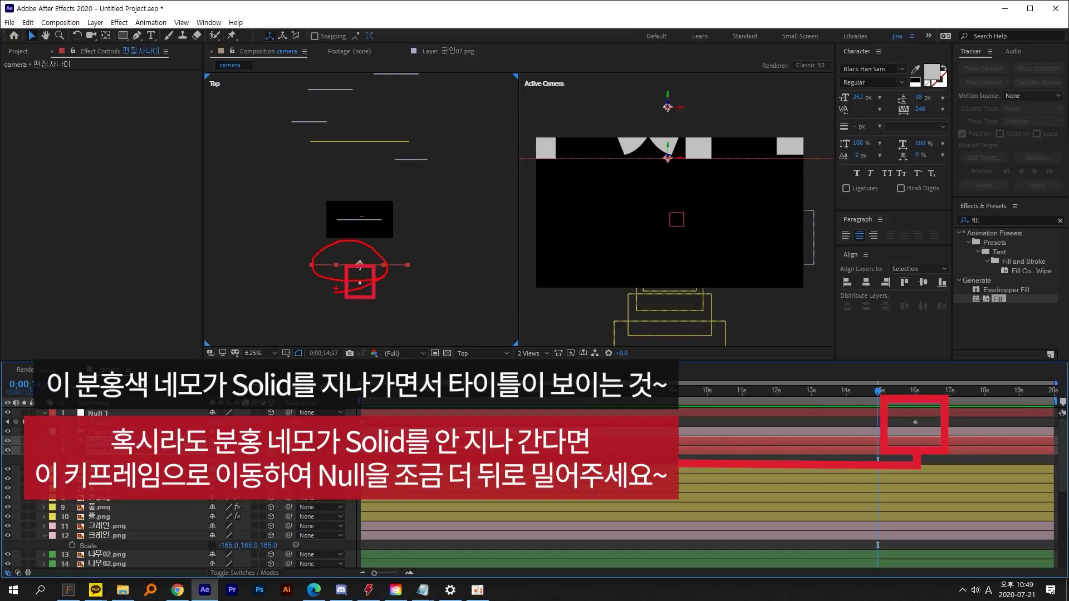
mouse_move(878, 399)
mouse_down()
mouse_move(887, 400)
mouse_move(847, 393)
mouse_move(888, 396)
mouse_up()
Step: Apply Easy Ease In to Null 1's last Position keyframe at 16 s
click(915, 422)
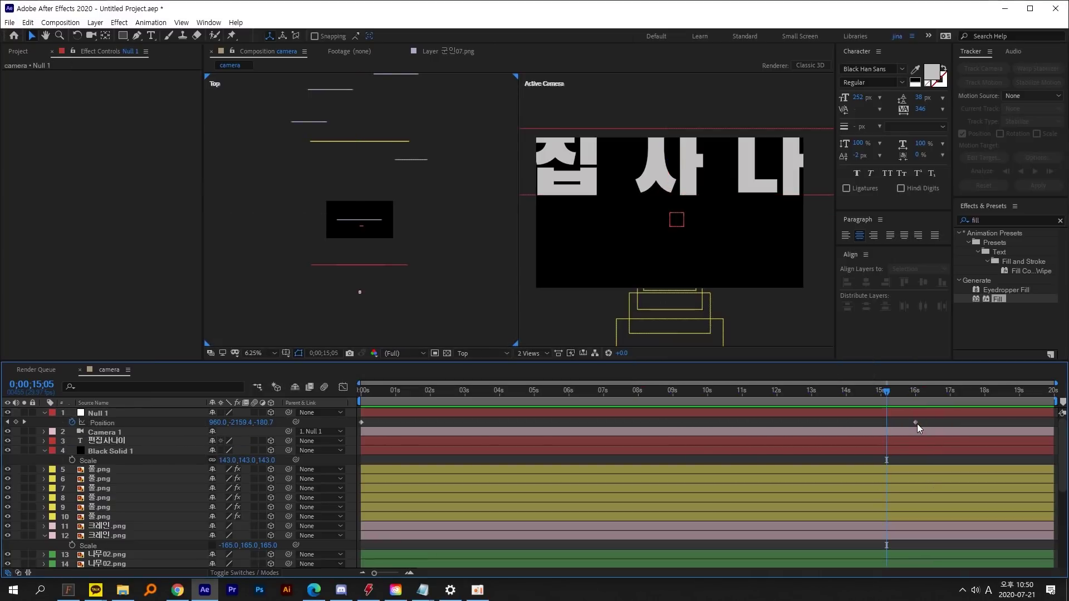
click(916, 423)
right_click(916, 424)
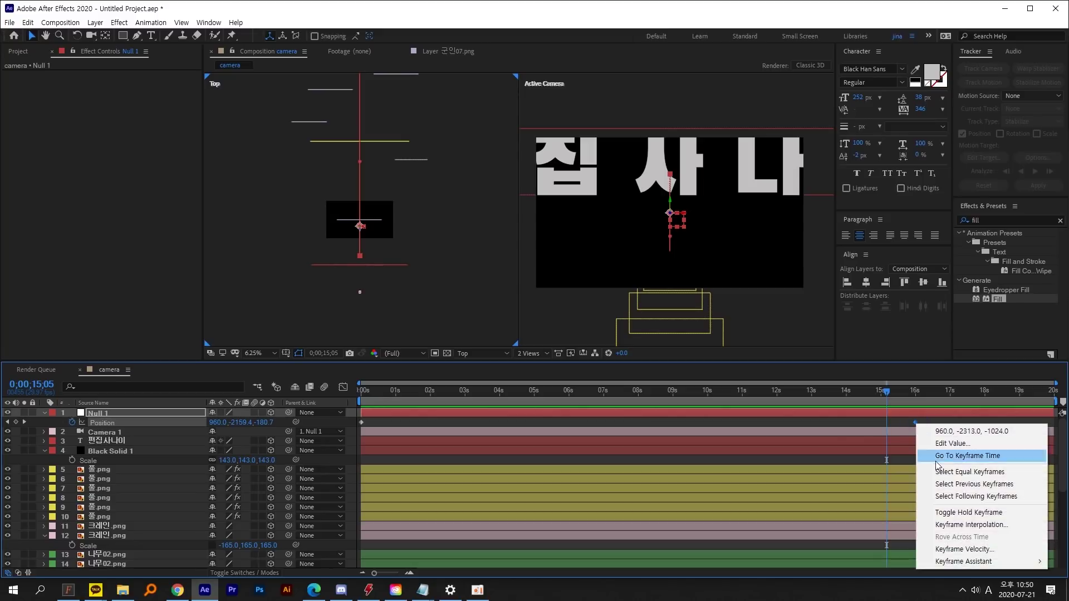
mouse_move(969, 562)
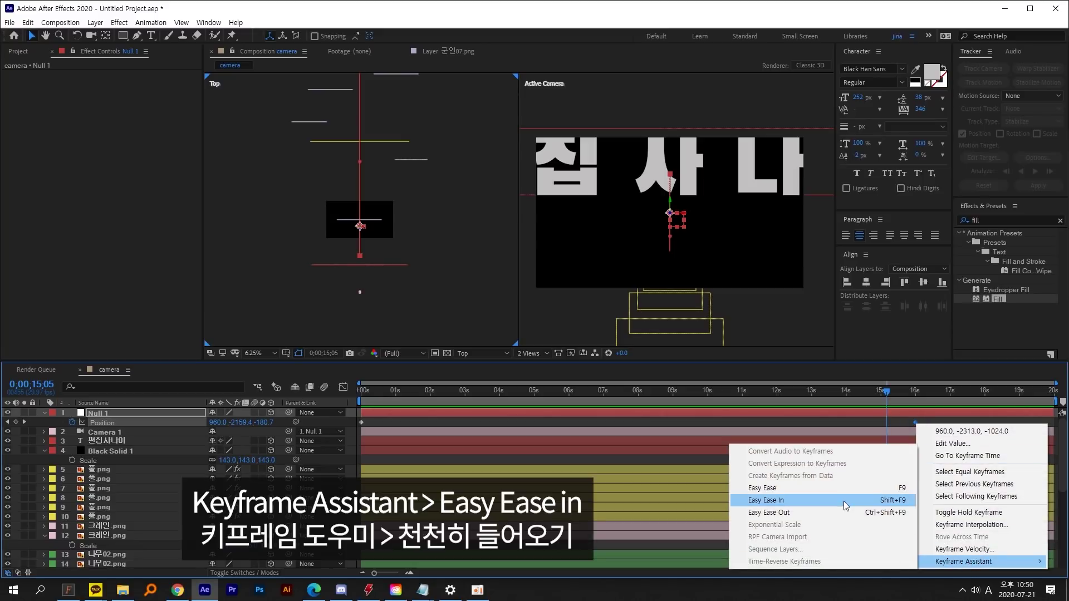
click(846, 500)
Step: Lengthen the incoming ease of Null 1's final Position keyframe in the speed graph for a more gradual slowdown, keeping Edit Speed Graph active
click(344, 387)
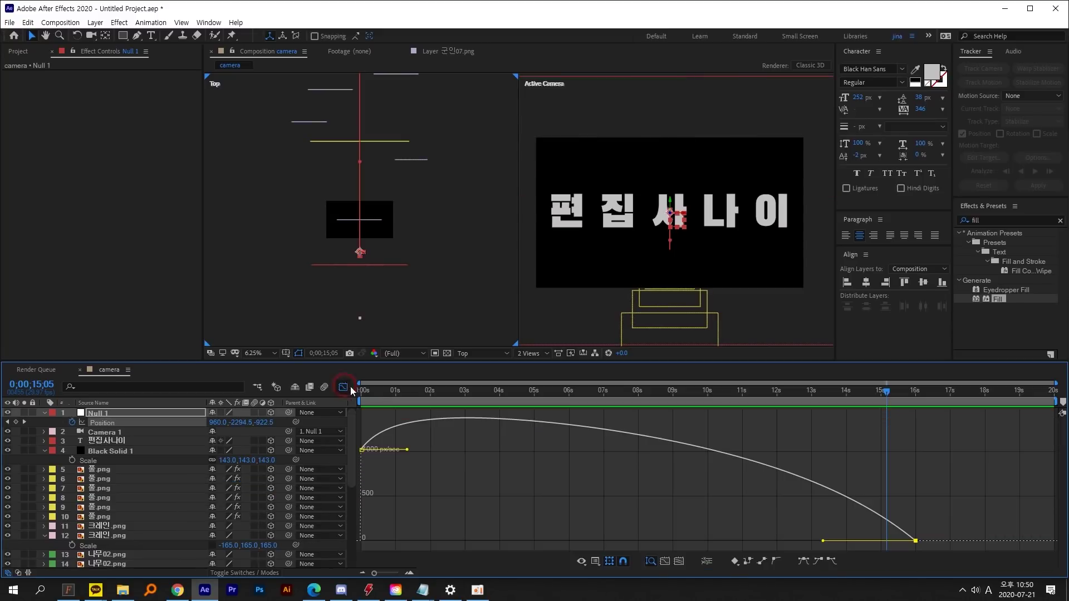
drag(823, 541, 727, 542)
click(590, 539)
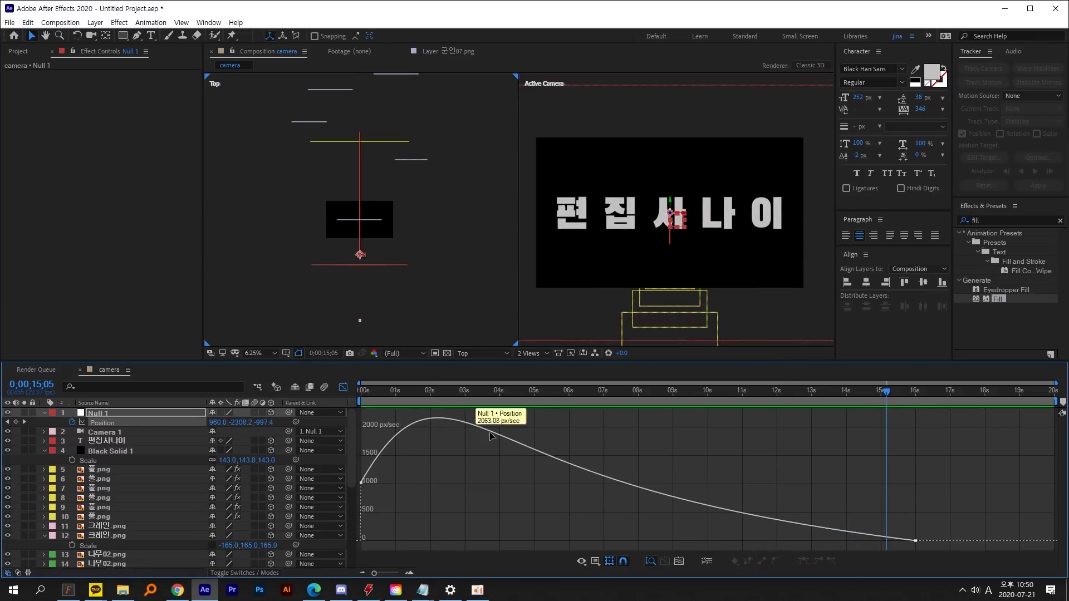
click(596, 563)
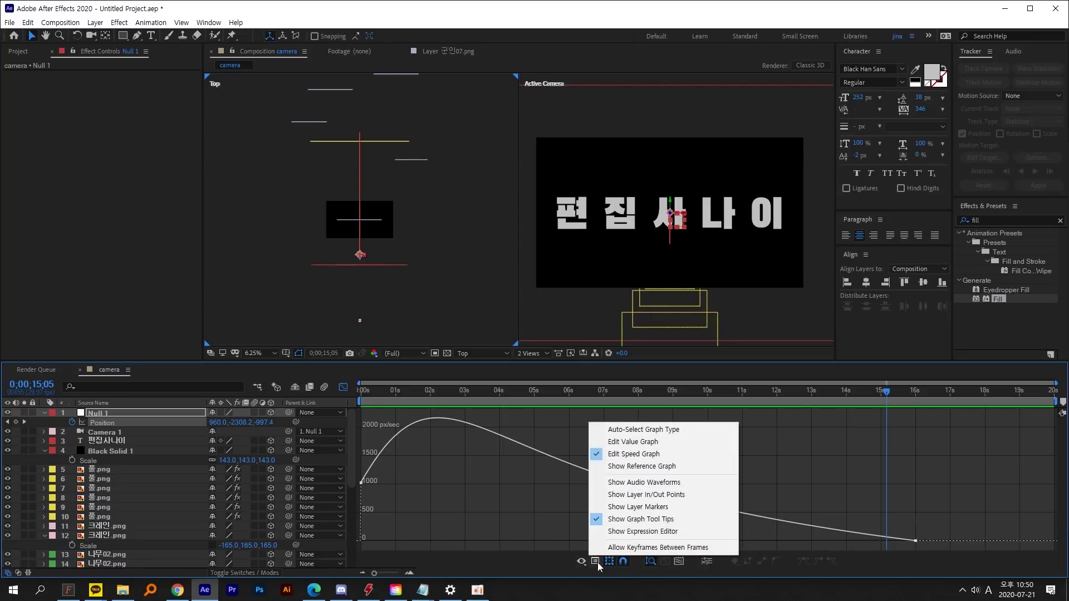
click(644, 455)
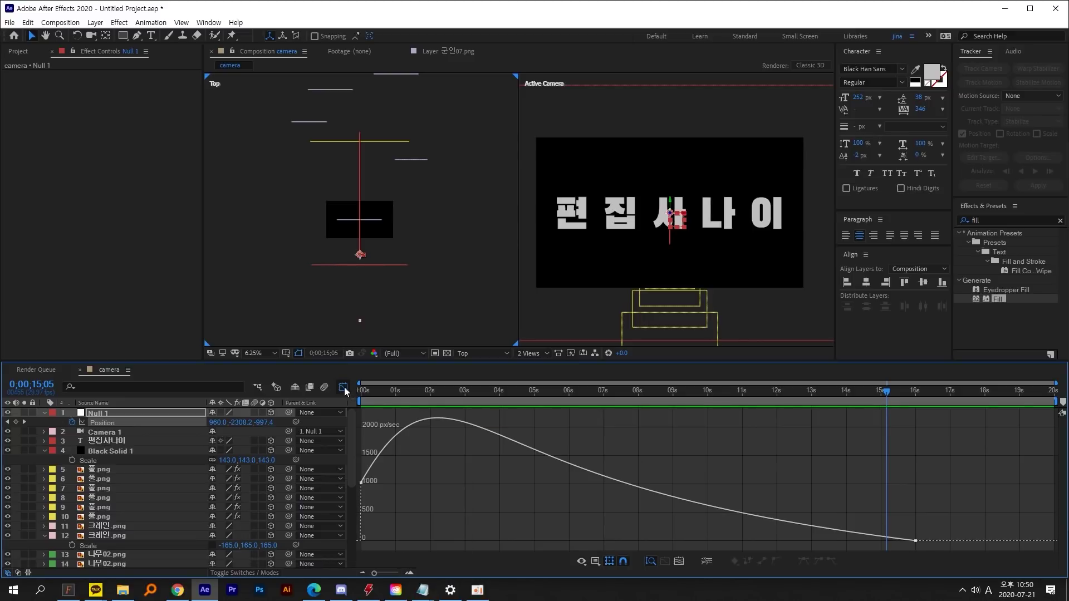
click(343, 387)
Step: Preview the camera move from the beginning and examine how the title sits in the frame around 12 s
key(Home)
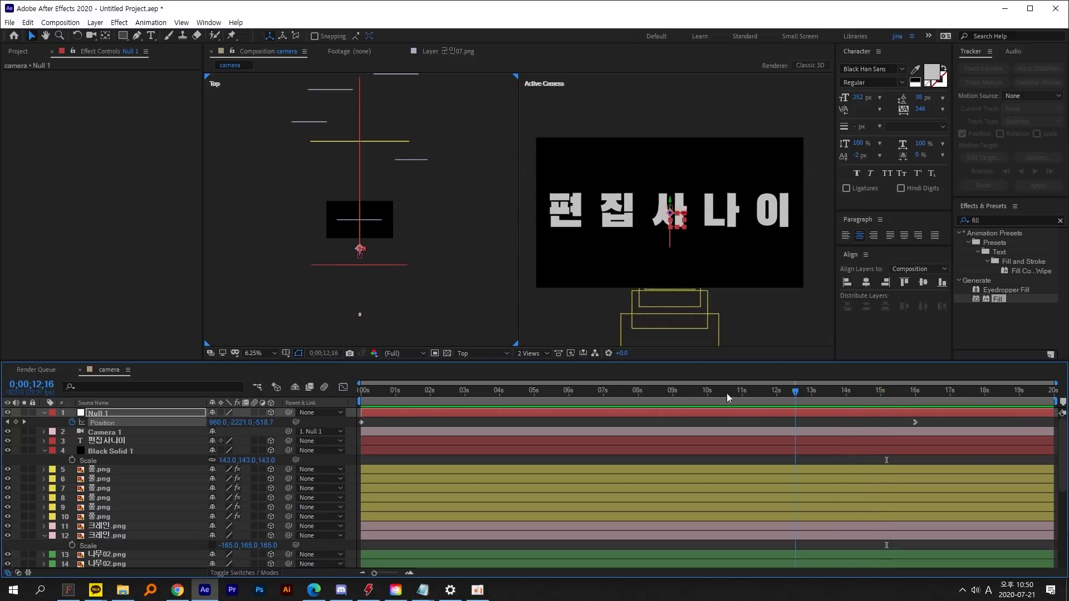
key(space)
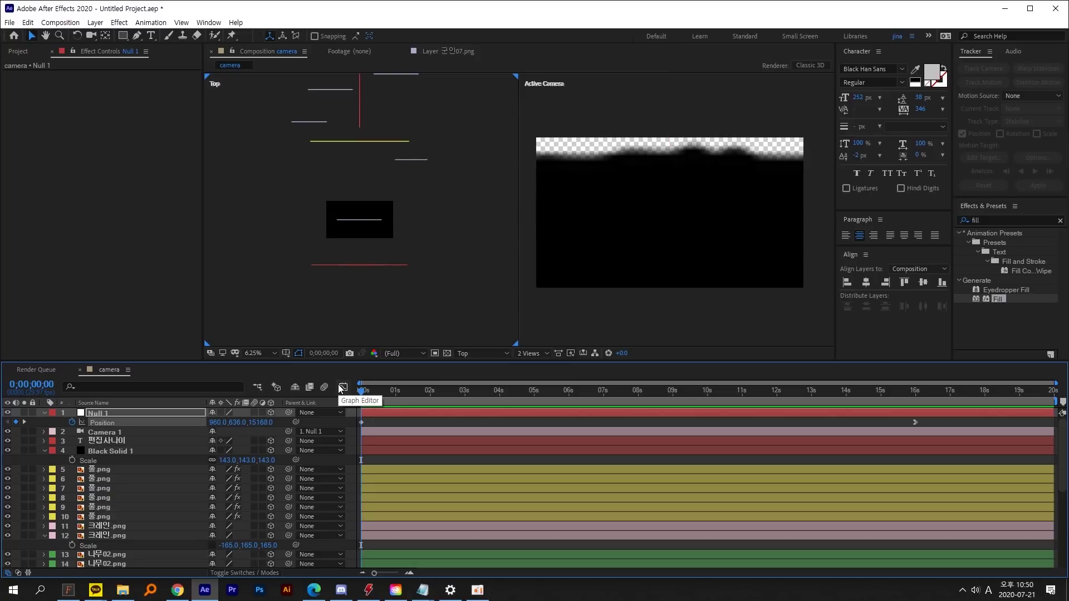
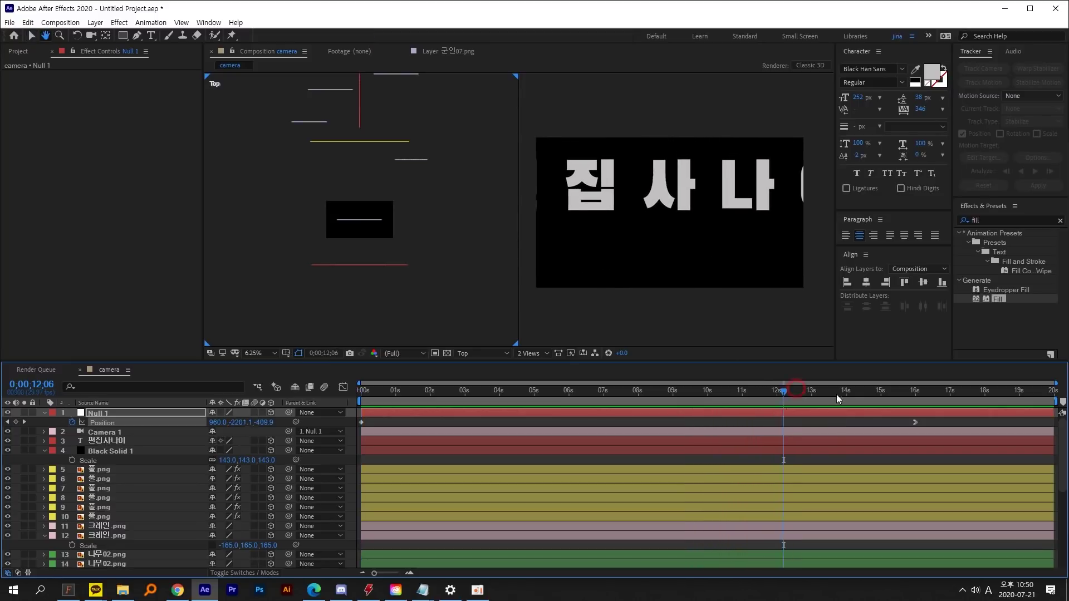
drag(836, 394, 777, 409)
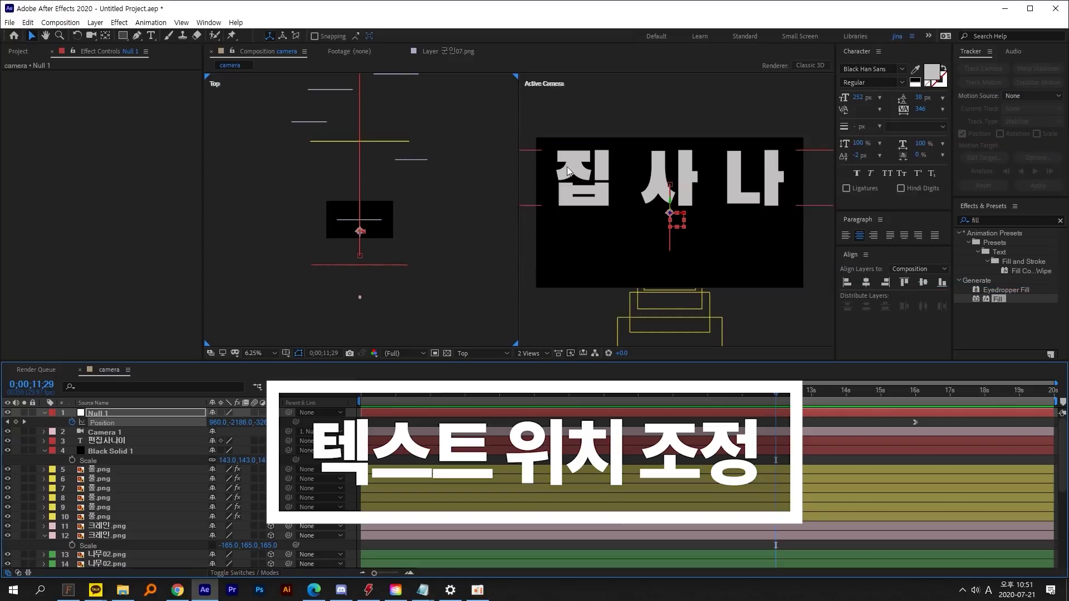
click(773, 86)
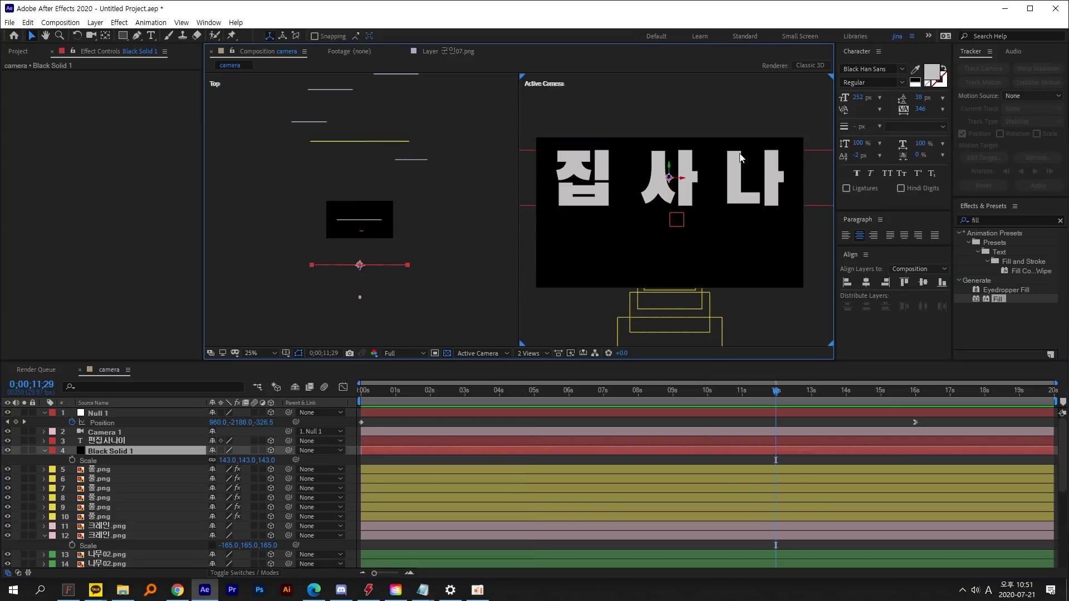
click(763, 410)
Step: Set a Position keyframe on the 편집사나이 text layer at 0;00;16;00
drag(776, 392, 914, 401)
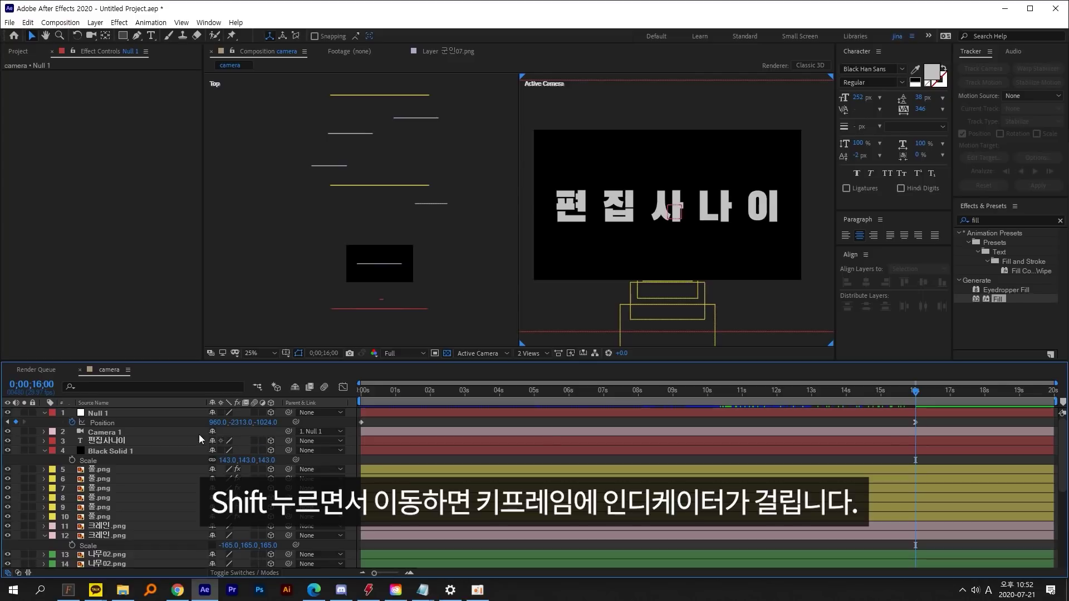
click(139, 442)
key(p)
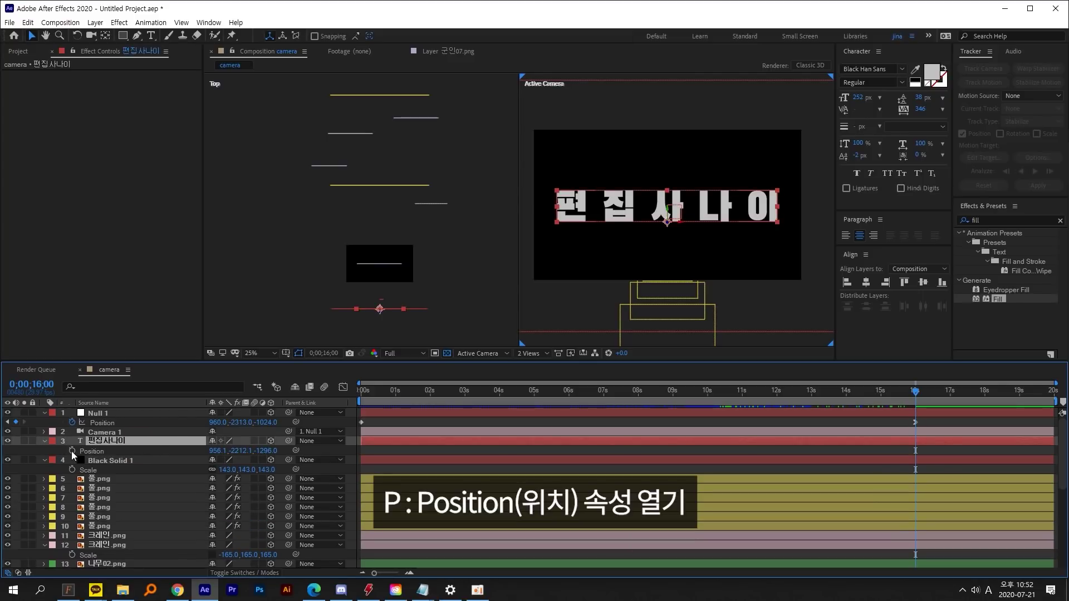
Step: At 0;00;10;20, keyframe the title lower so the 사 character fills the frame, with Position about 954, -1981.6, -1296
drag(910, 395, 728, 407)
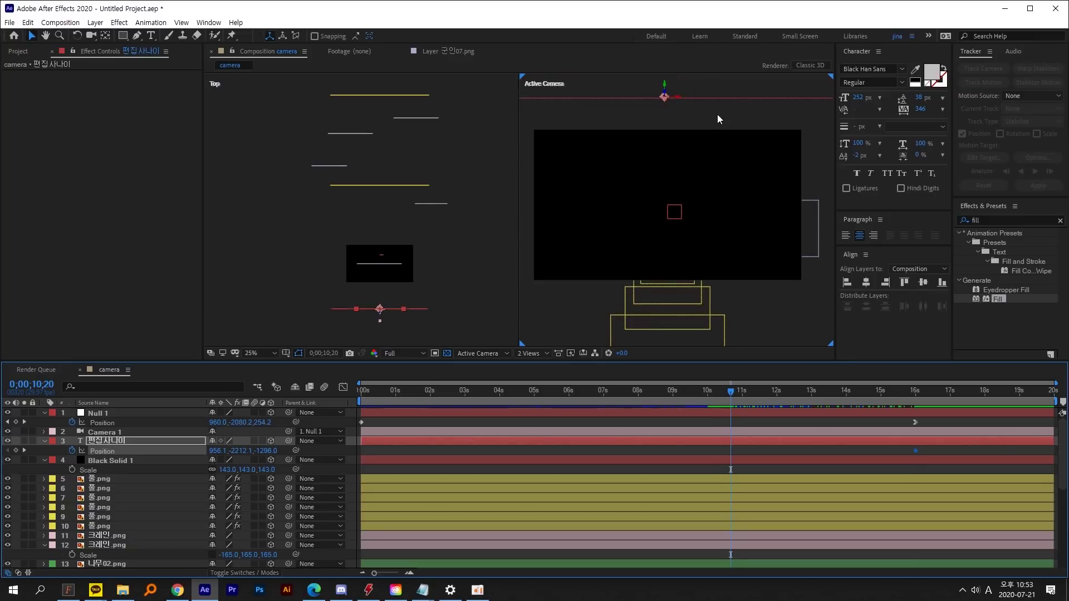
drag(666, 88, 693, 108)
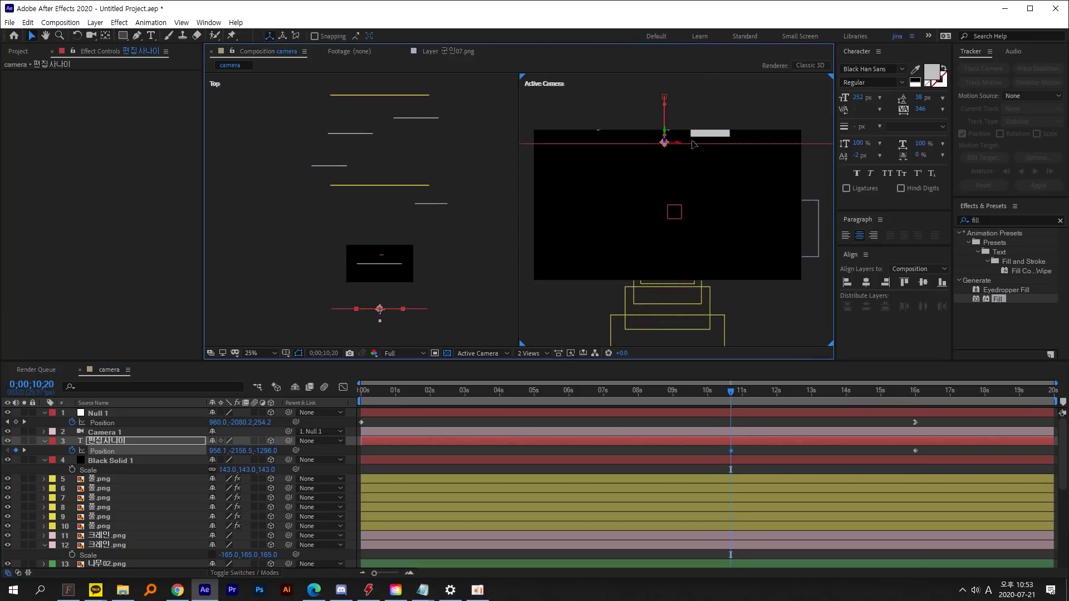
drag(693, 145, 730, 258)
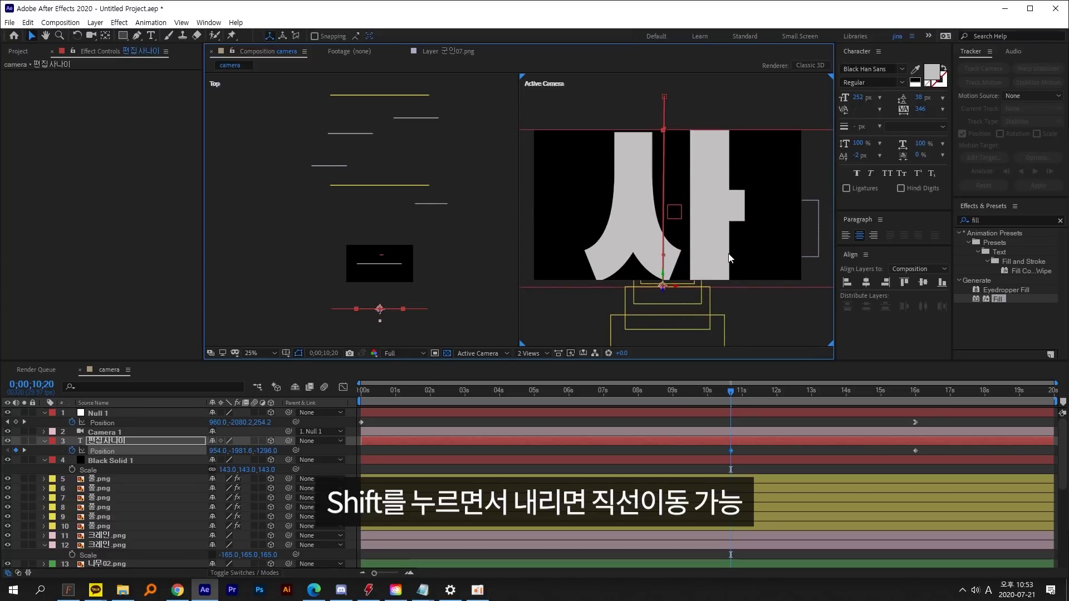
Step: Preview the title's vertical movement through to its final keyframe at 16 s
drag(733, 399, 685, 403)
key(space)
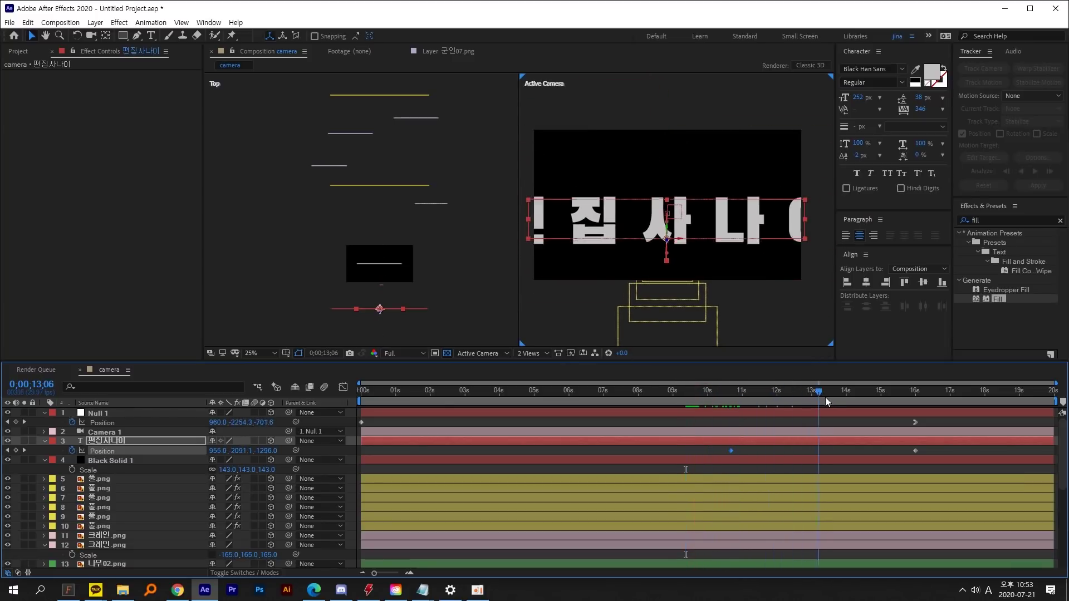
drag(874, 399, 917, 398)
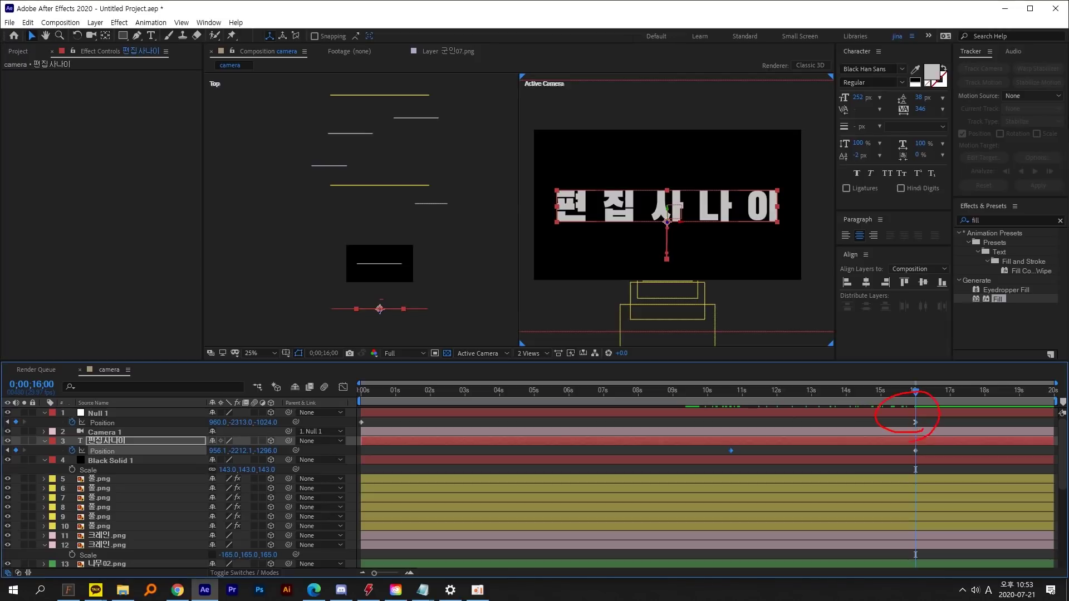
Step: Apply Easy Ease In to the title's Position keyframe at 0;00;16;00
click(927, 446)
click(915, 450)
right_click(915, 450)
mouse_move(970, 443)
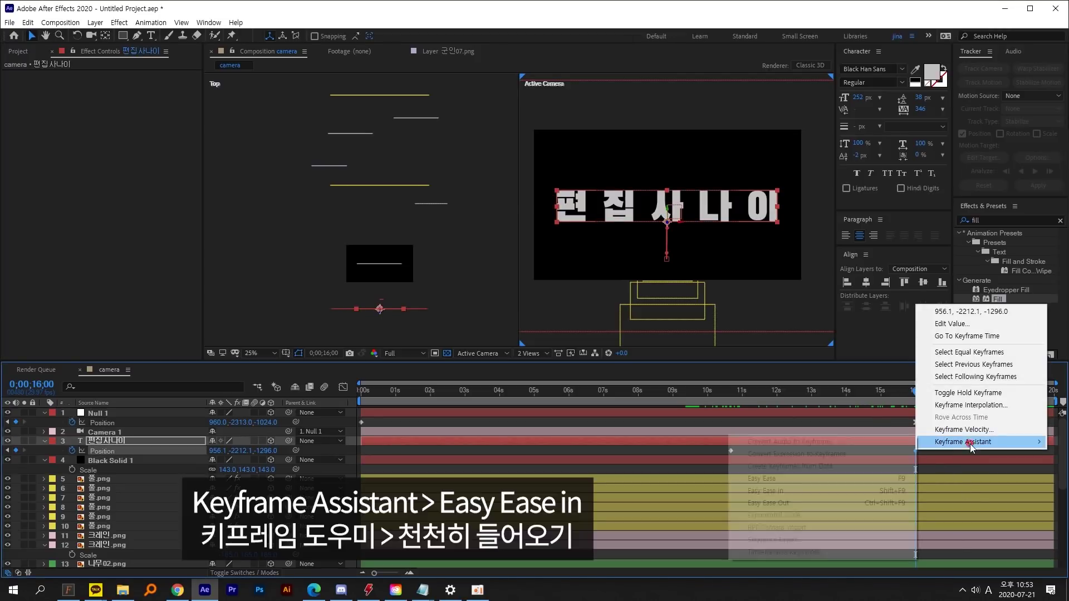
click(850, 489)
Step: Lengthen the incoming ease of the title's last Position keyframe in the Graph Editor
key(shift+F3)
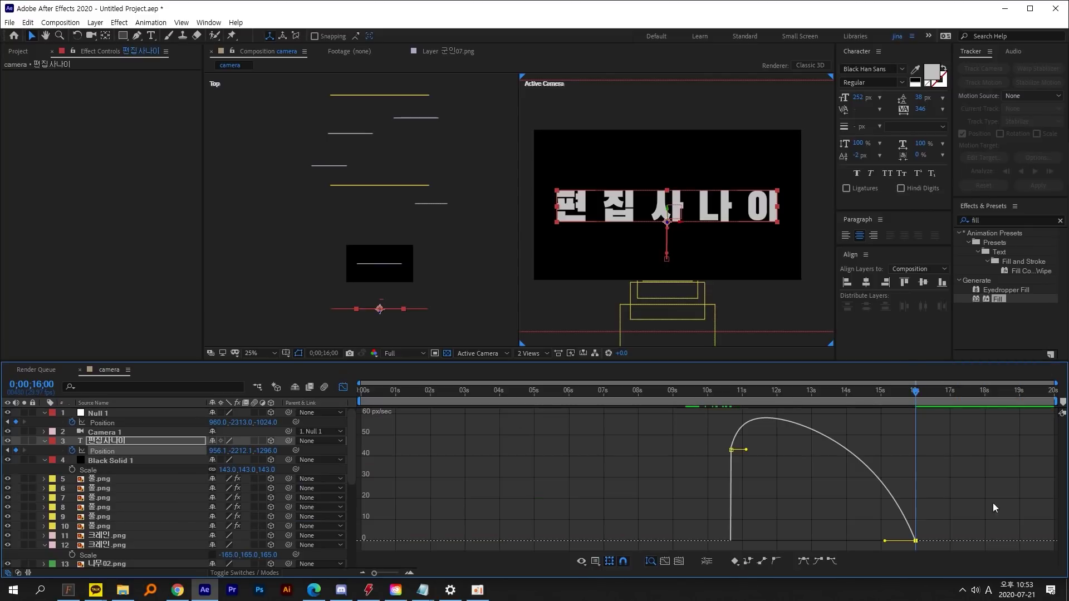
drag(886, 541, 847, 540)
click(343, 387)
Step: Preview the eased title movement from 0;00;09;23 and park the playhead at 0;00;10;23
drag(730, 393, 699, 395)
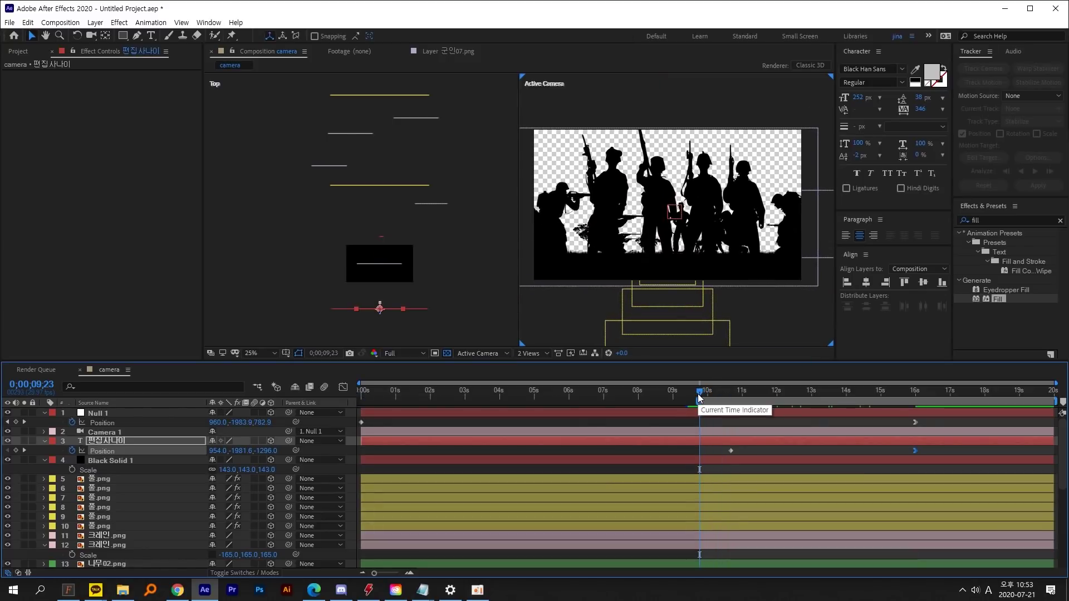
key(space)
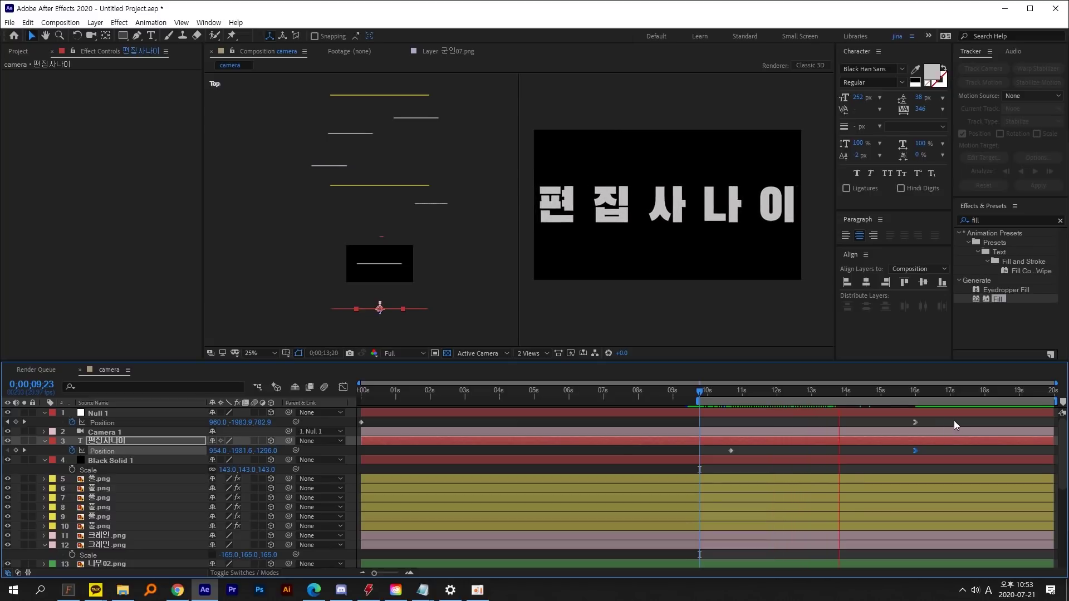
click(866, 394)
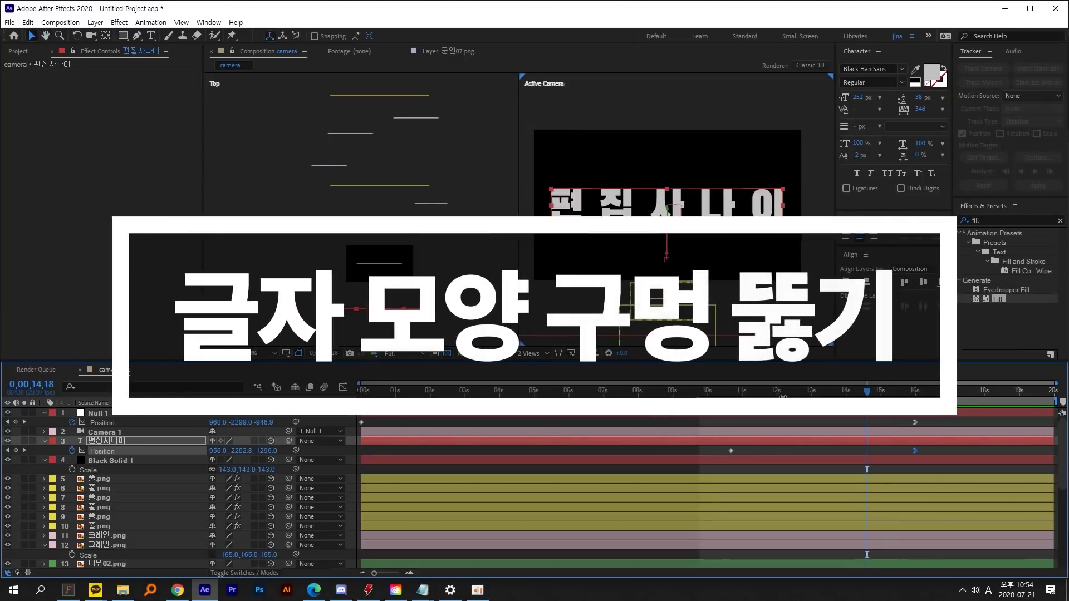
click(735, 392)
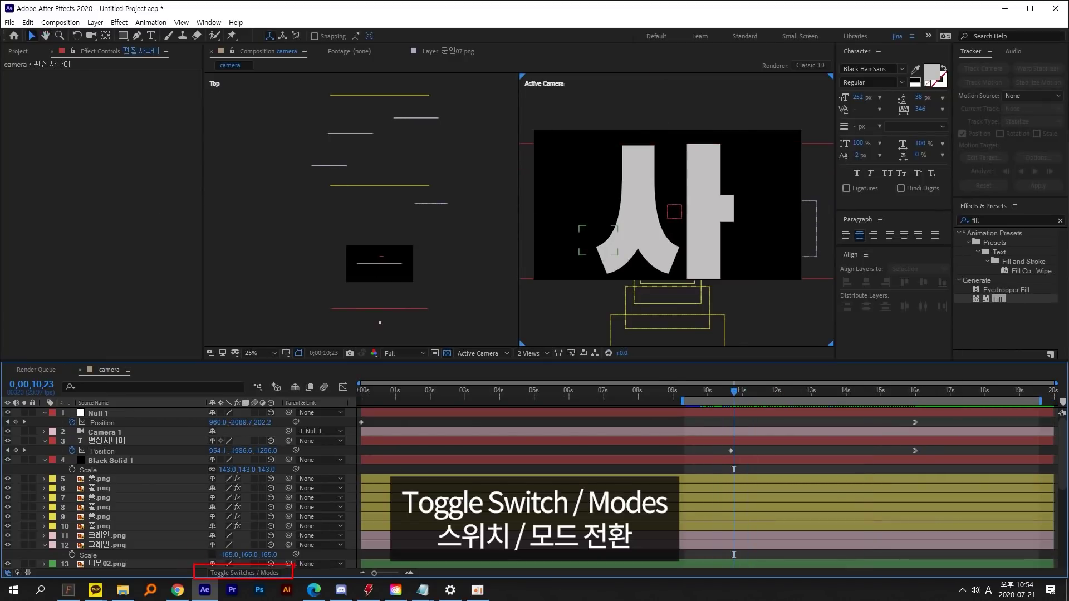
drag(279, 487, 299, 532)
drag(299, 521, 322, 515)
drag(335, 484, 400, 497)
drag(345, 474, 371, 544)
key(Escape)
Step: Show the blending mode and track matte columns for the layers in the timeline
click(250, 572)
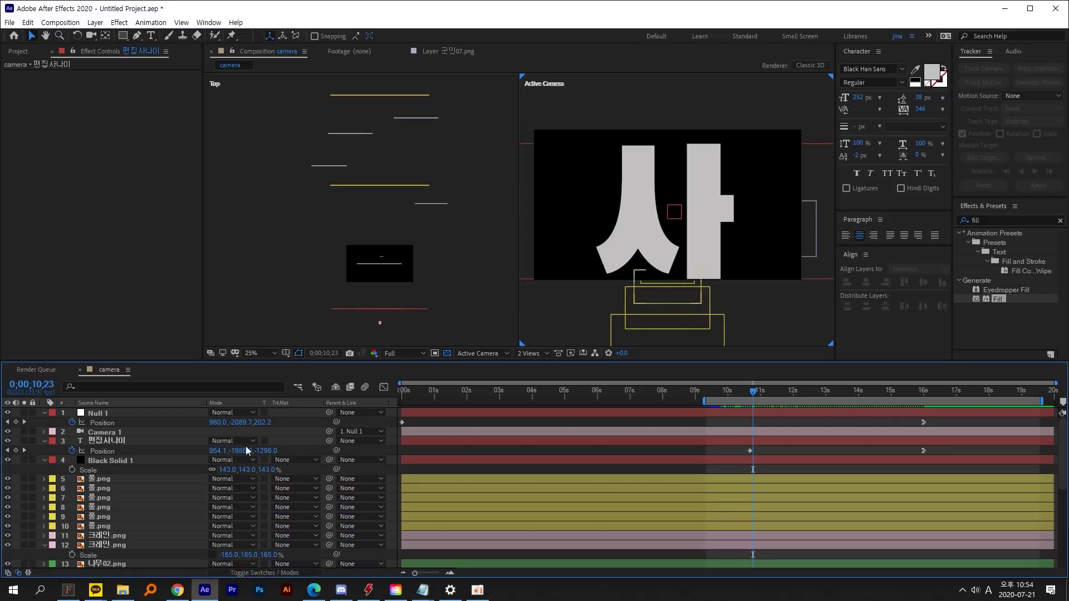
Step: Set the track matte of Black Solid 1 to Alpha Inverted Matte "편집사나이"
click(133, 461)
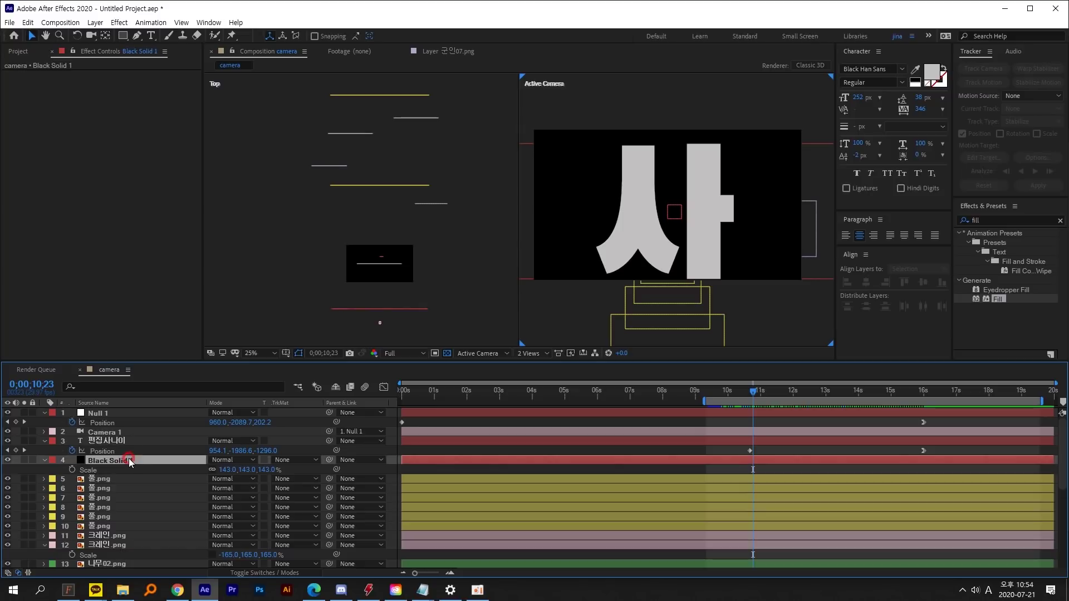
click(294, 459)
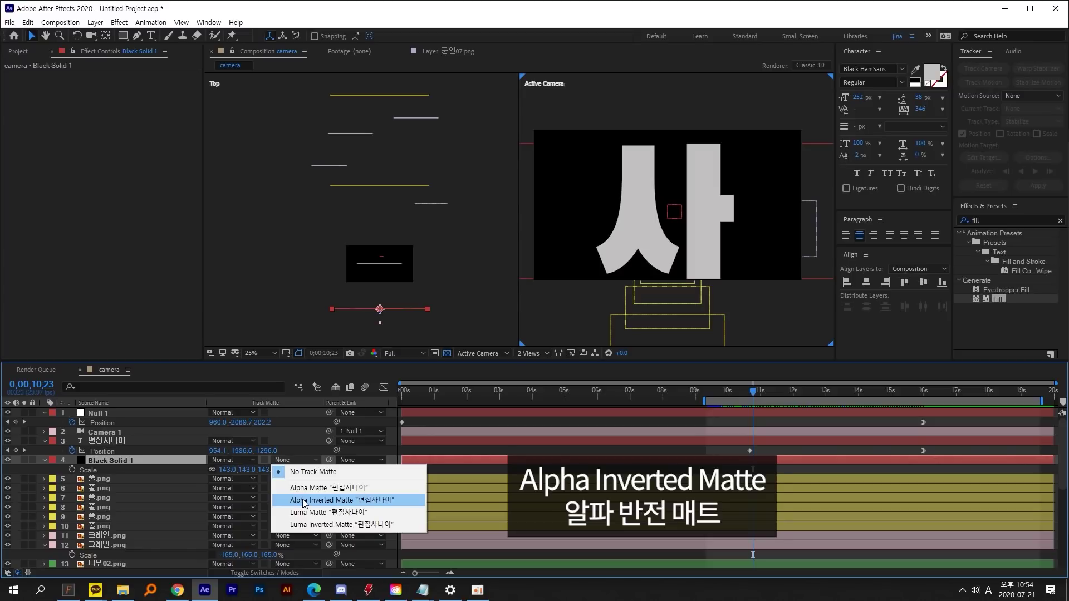
click(304, 501)
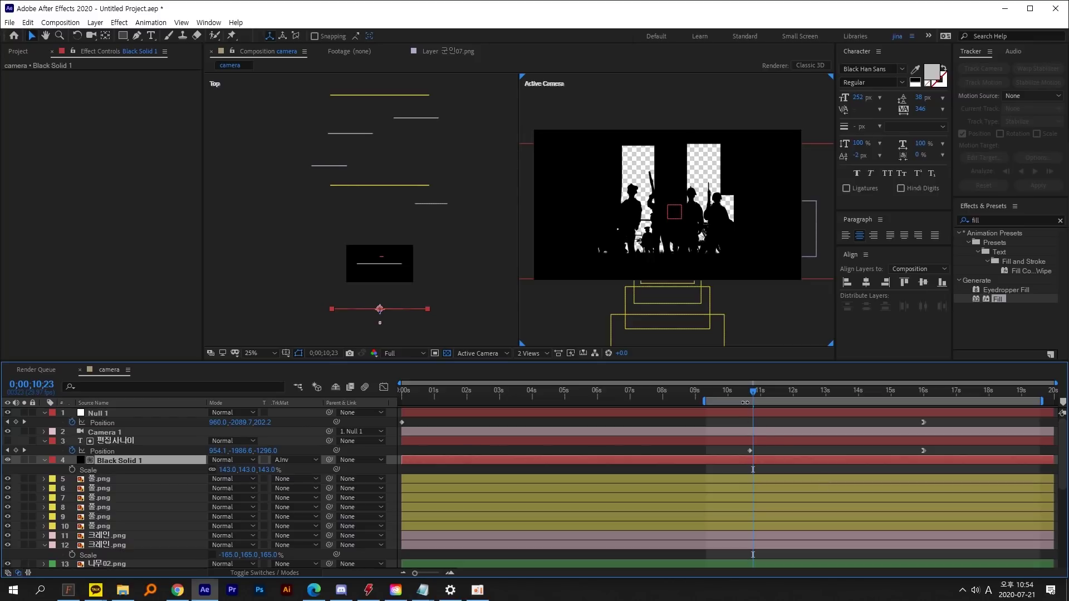
Step: Scrub between about 9 and 14 seconds to check how the scene shows through the cut-out lettering
drag(745, 402, 747, 401)
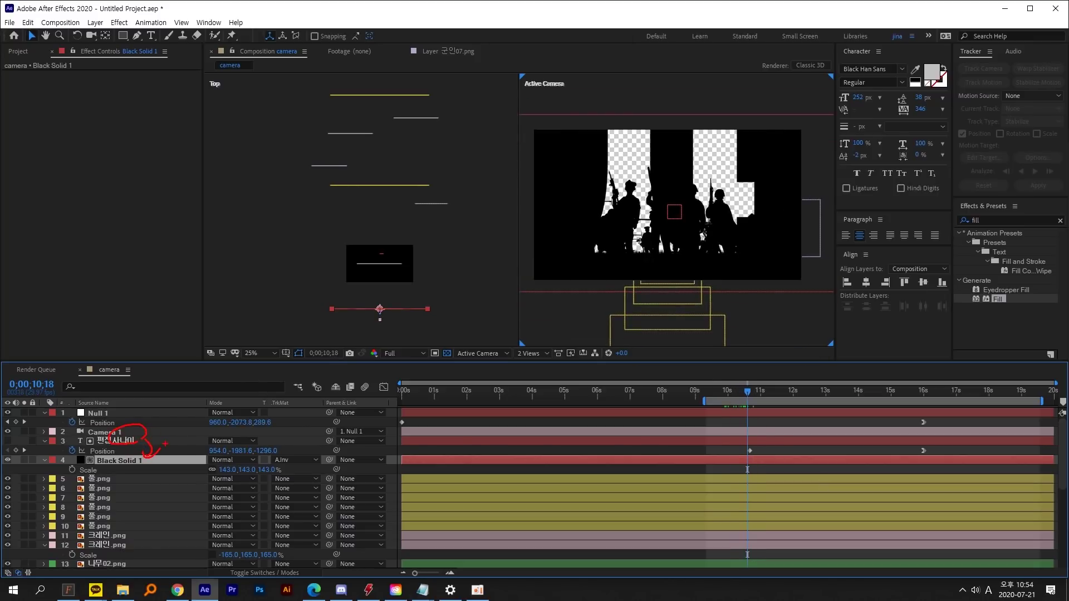
click(702, 395)
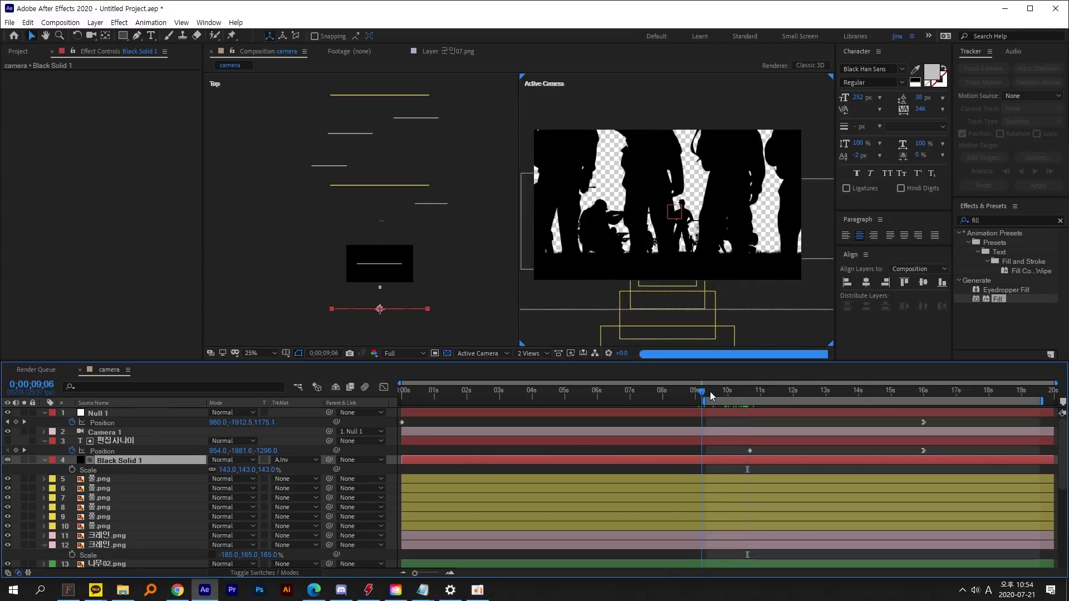
drag(711, 395, 852, 398)
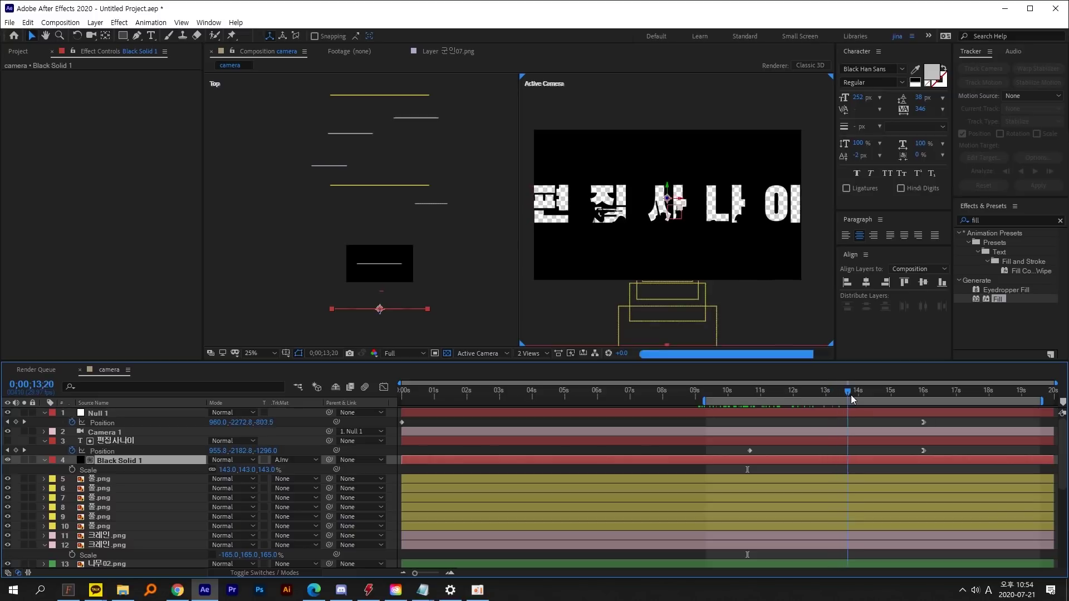
click(814, 396)
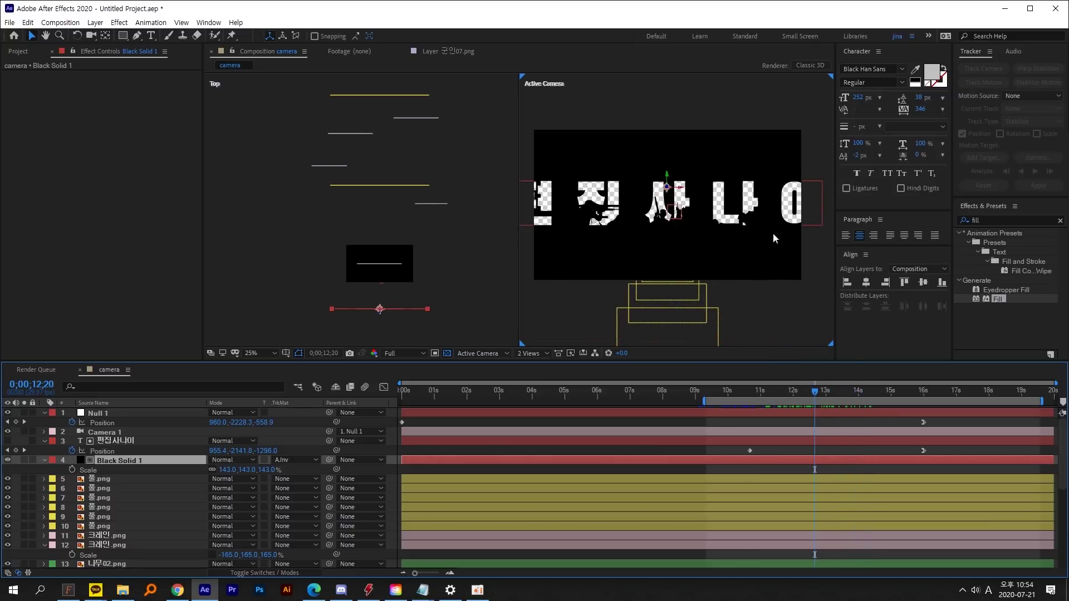
click(824, 391)
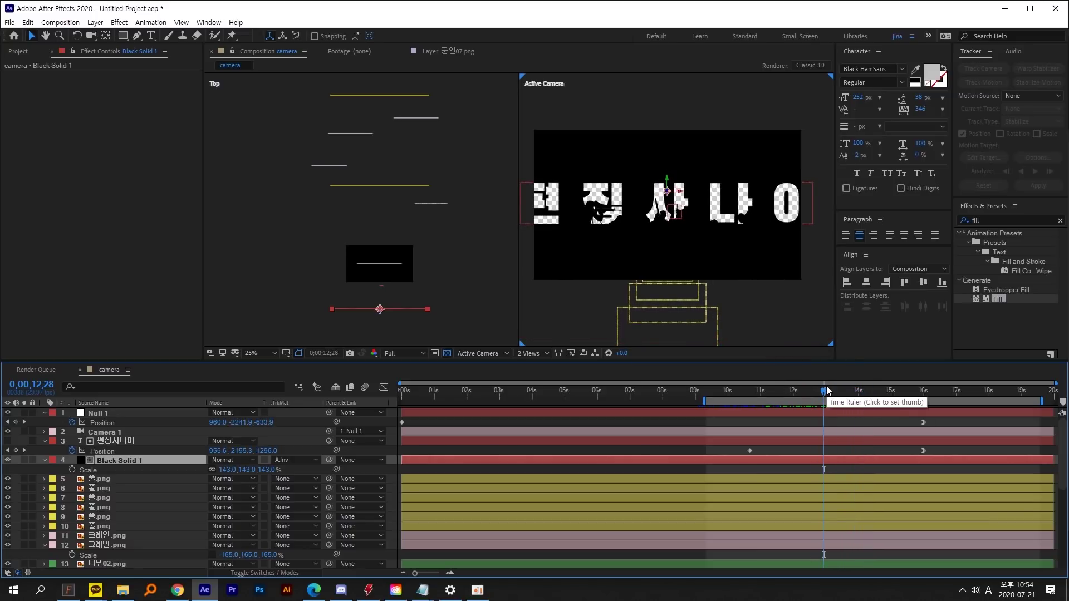
Step: Duplicate the 편집사나이 text layer and turn on the visibility of the copy
click(791, 450)
click(144, 442)
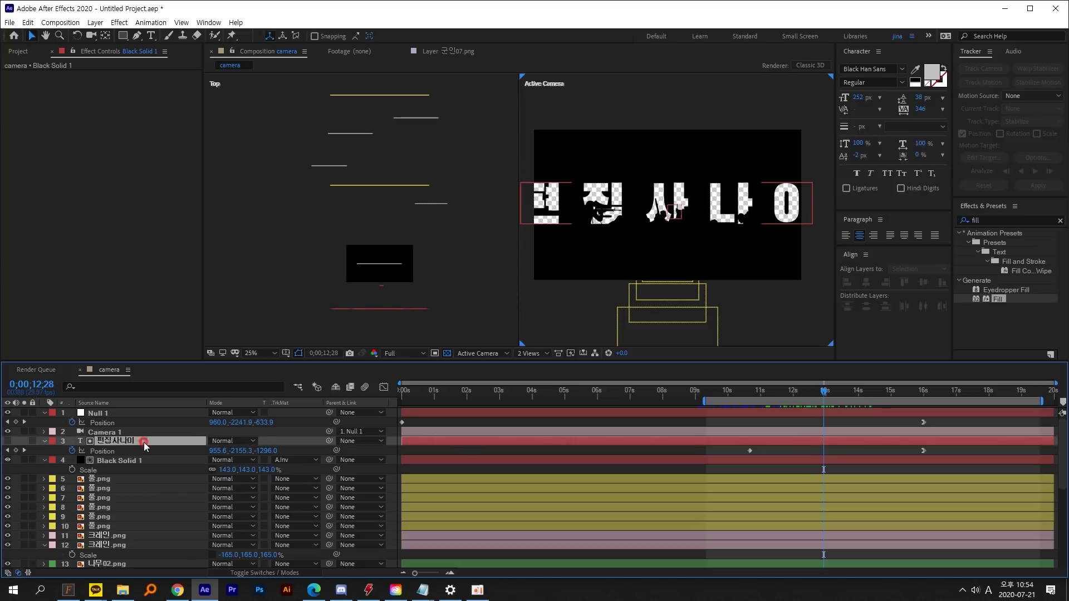
key(ctrl+d)
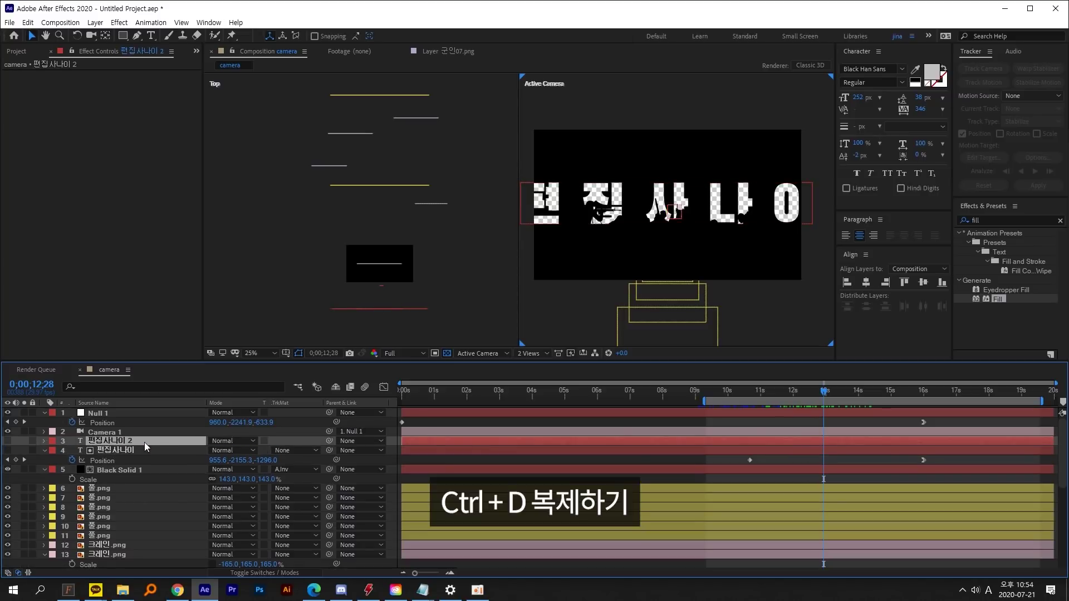
click(7, 441)
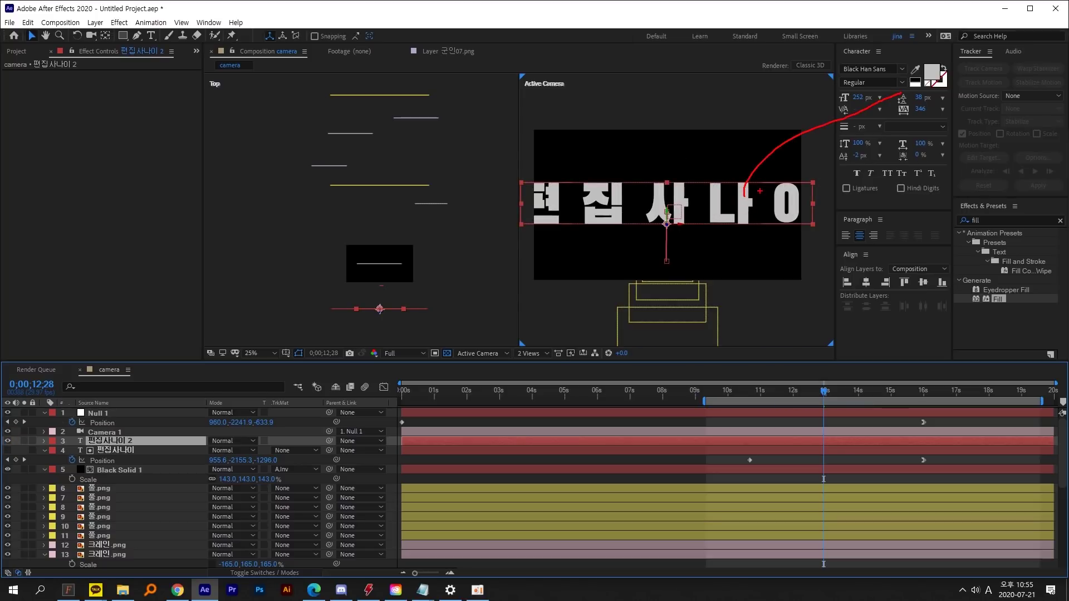
Step: Add an Opacity keyframe of 0% to the duplicated title 편집사나이 2 at 0;00;12;24
mouse_move(818, 397)
mouse_down()
mouse_move(791, 396)
mouse_move(819, 397)
mouse_up()
key(t)
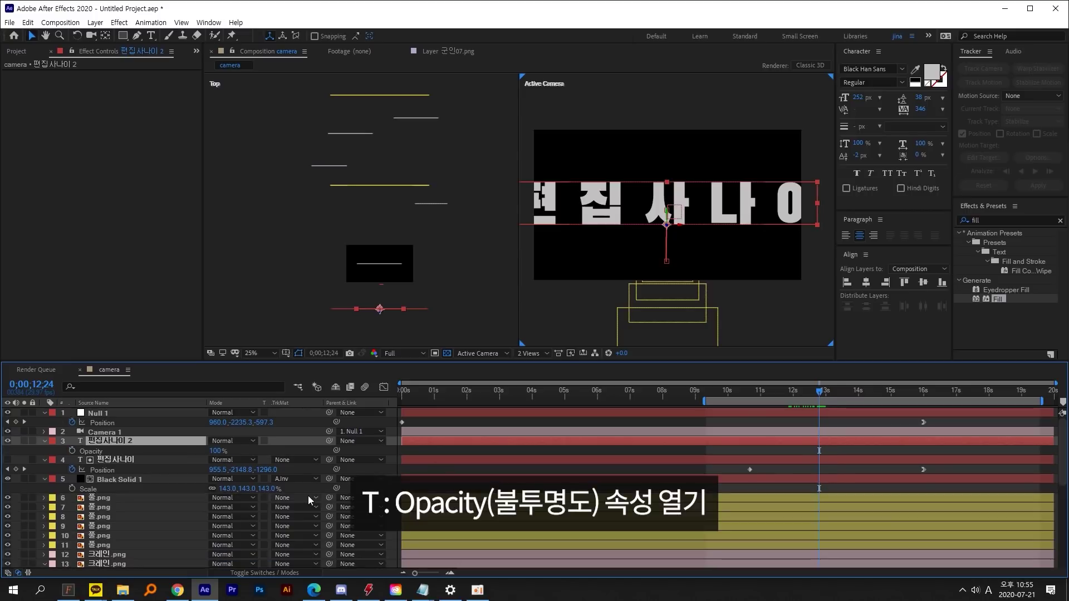
drag(215, 455, 116, 453)
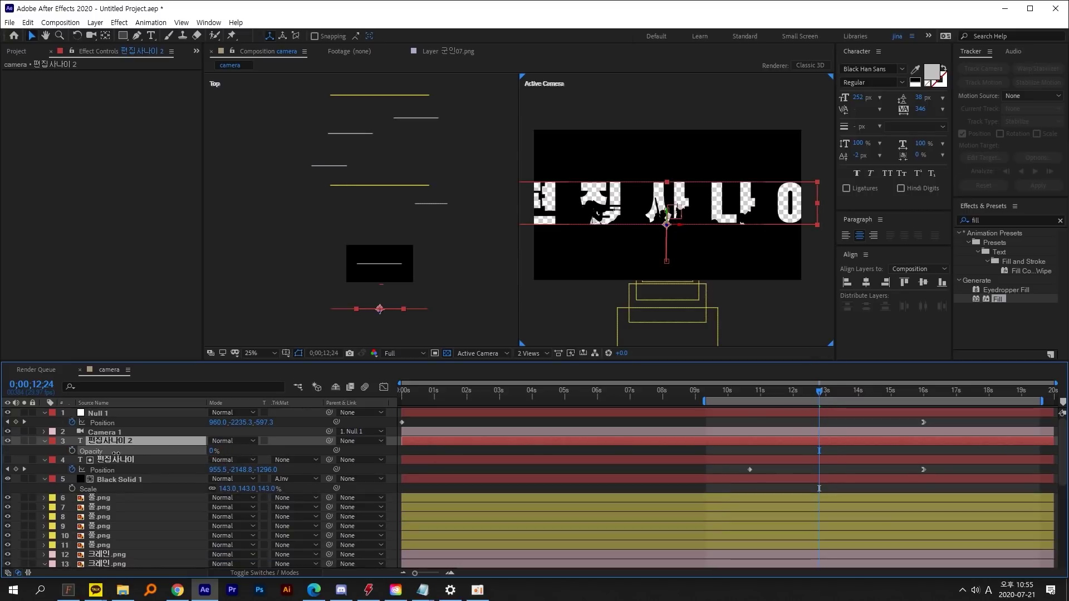
key(Return)
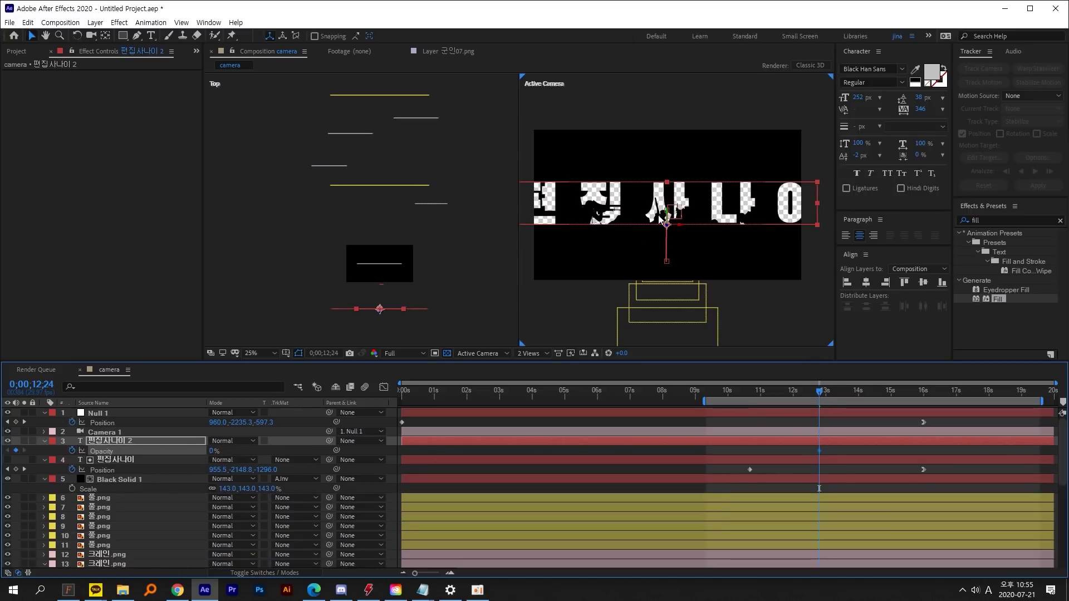
Step: Raise the duplicated title's Opacity to fully opaque with a second keyframe at 0;00;13;29 and preview the fade-in
key(space)
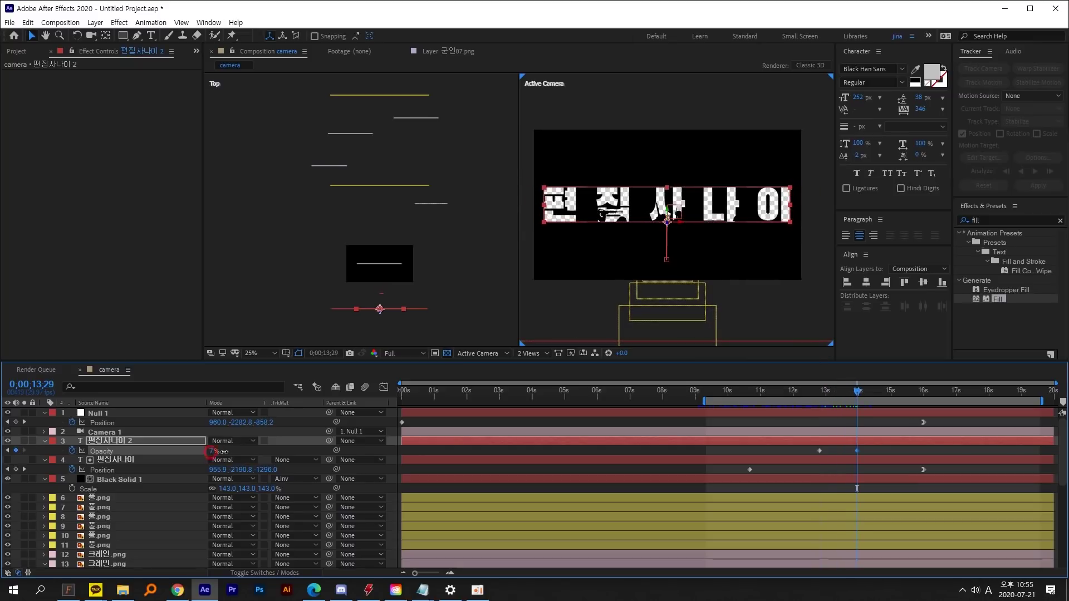
drag(214, 451, 375, 452)
key(space)
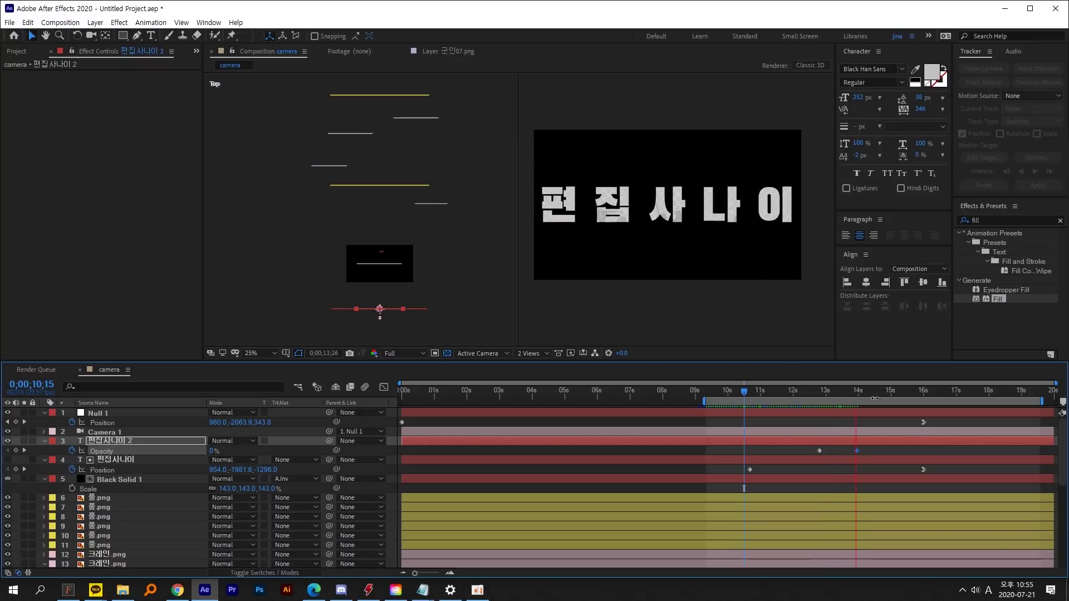
Step: Move both Opacity keyframes of the duplicated title a few frames later and scrub through the fade
click(897, 392)
drag(903, 392, 857, 395)
drag(808, 449, 863, 449)
drag(861, 393, 902, 397)
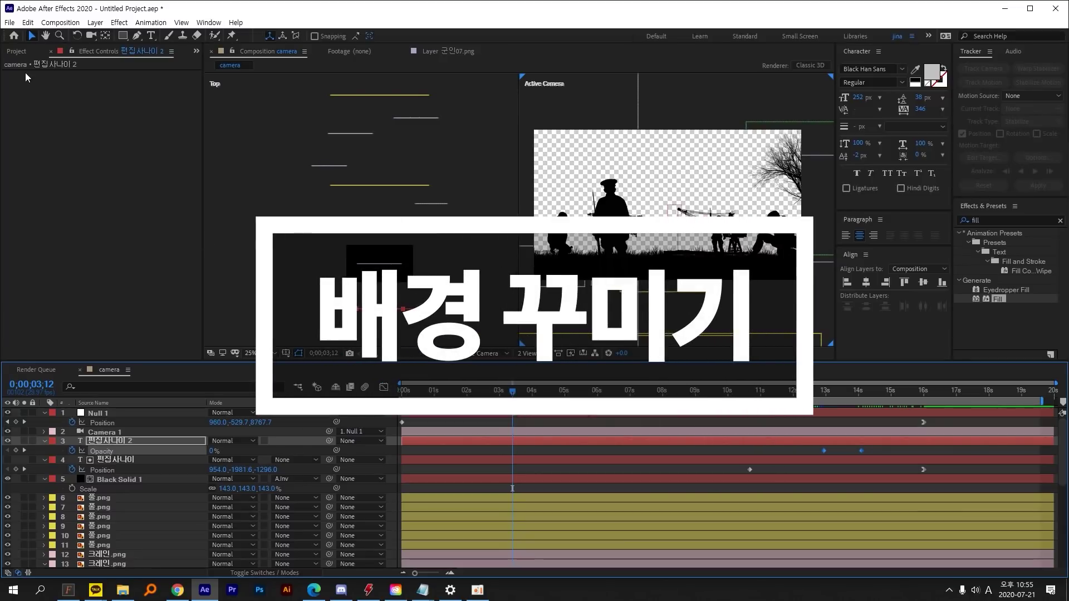
Step: Add 그런지배경.jpg from the project to the composition as the bottommost layer
click(20, 53)
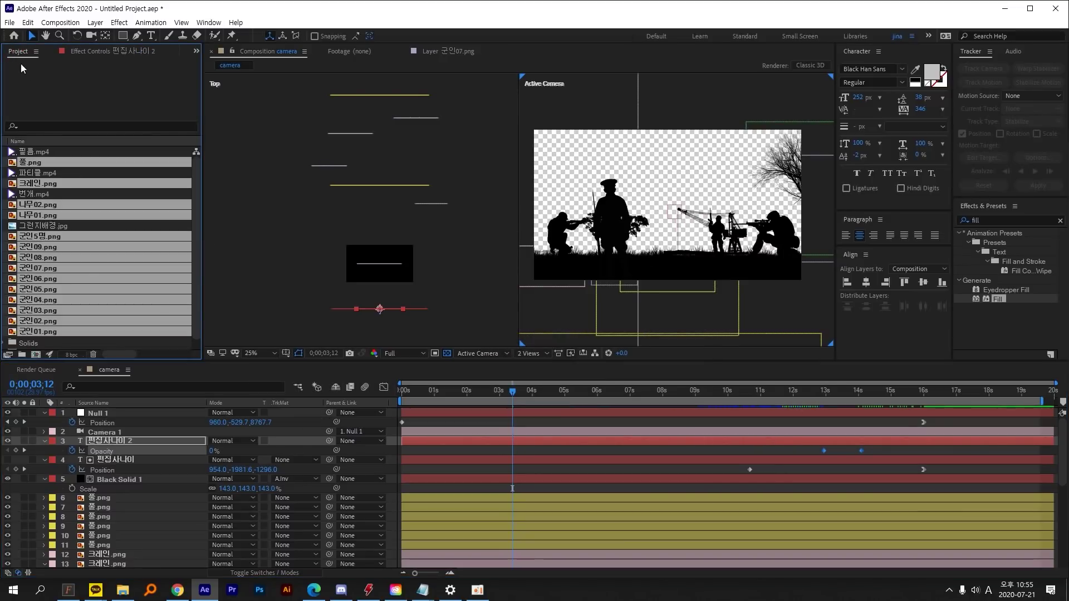
click(57, 228)
drag(53, 231, 128, 512)
drag(126, 462, 130, 548)
scroll(149, 533, down, 4)
drag(110, 434, 119, 562)
Step: Add 번개 .mp4 to the composition directly above the 그런지배경.jpg layer and shift it up and right in the scene
click(52, 192)
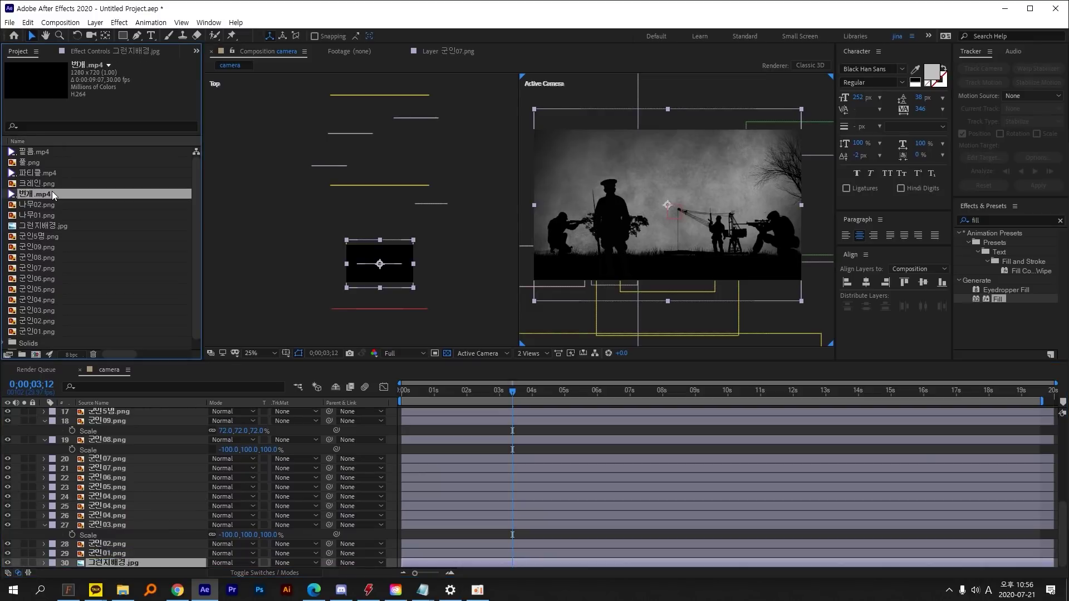
drag(52, 191, 136, 563)
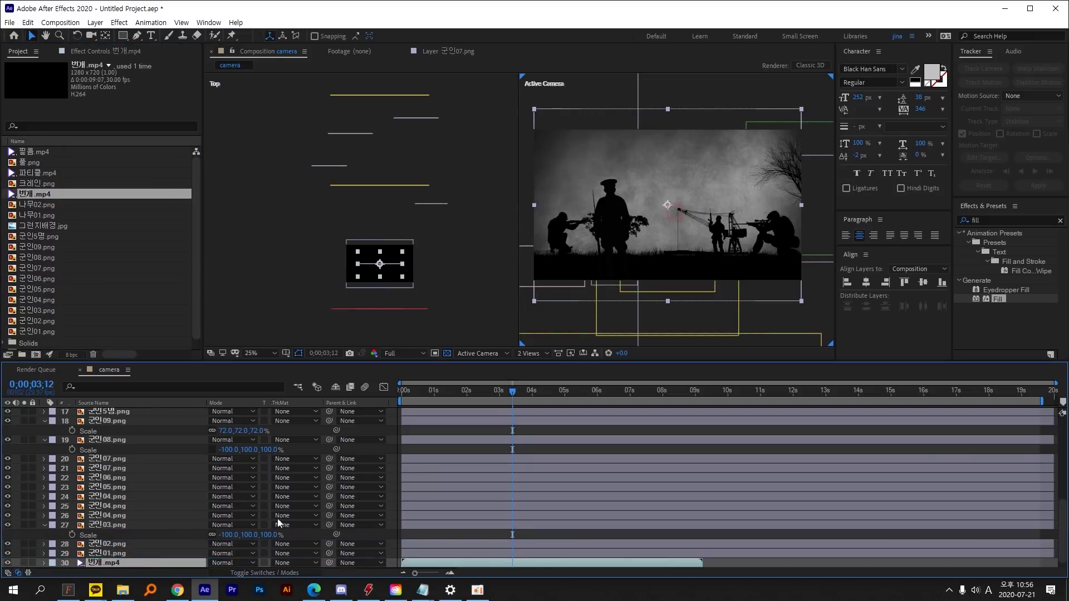
drag(660, 229, 685, 210)
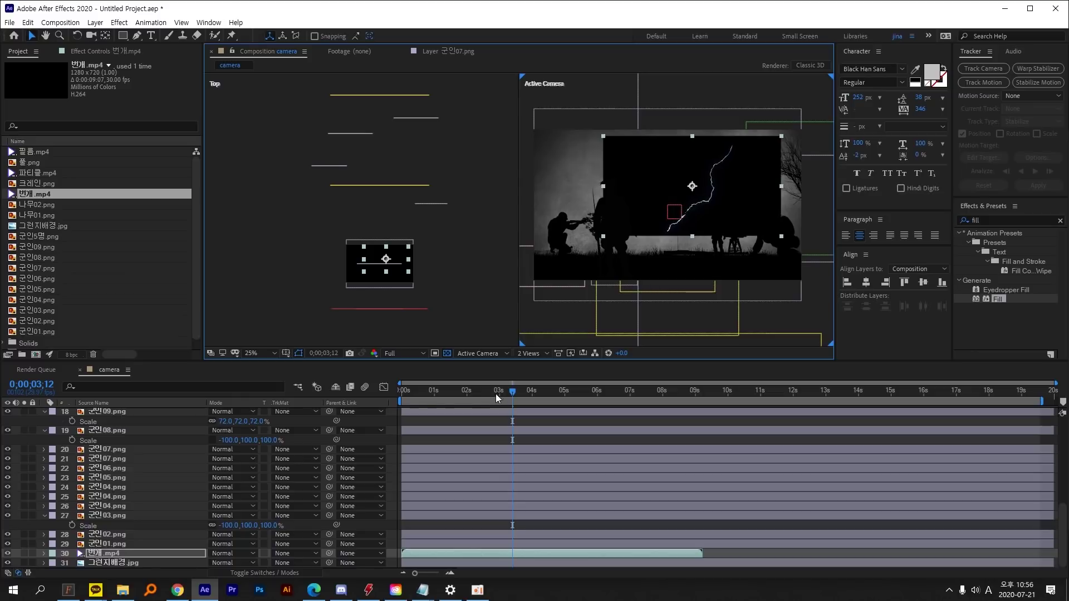
Step: Scale the 번개 .mp4 lightning layer to 152%, with the playhead at 0;00;00;22
drag(497, 394, 425, 392)
key(s)
scroll(278, 534, down, 1)
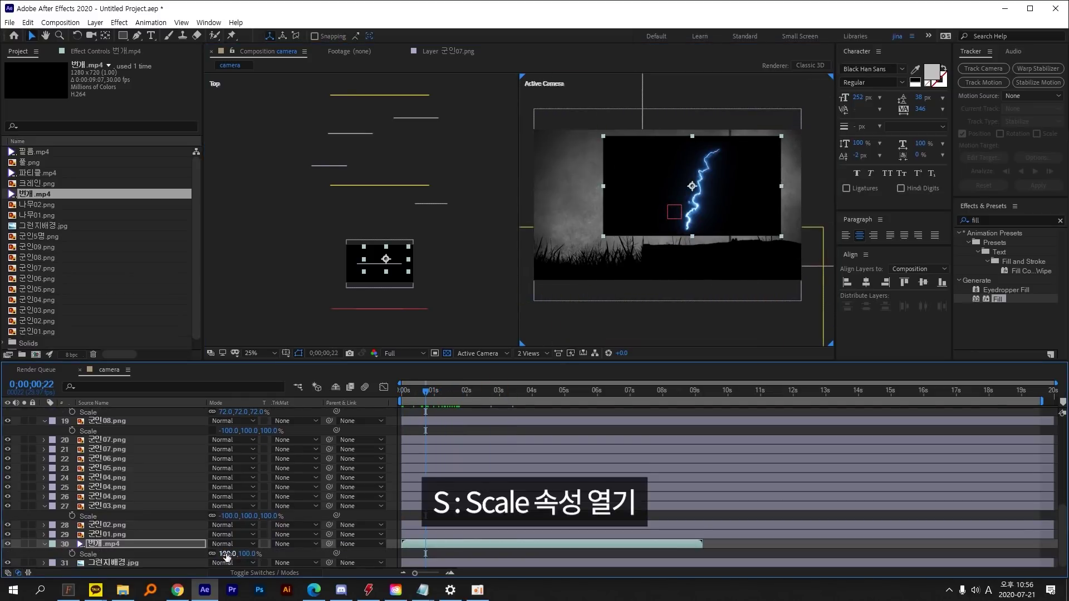
drag(227, 553, 256, 554)
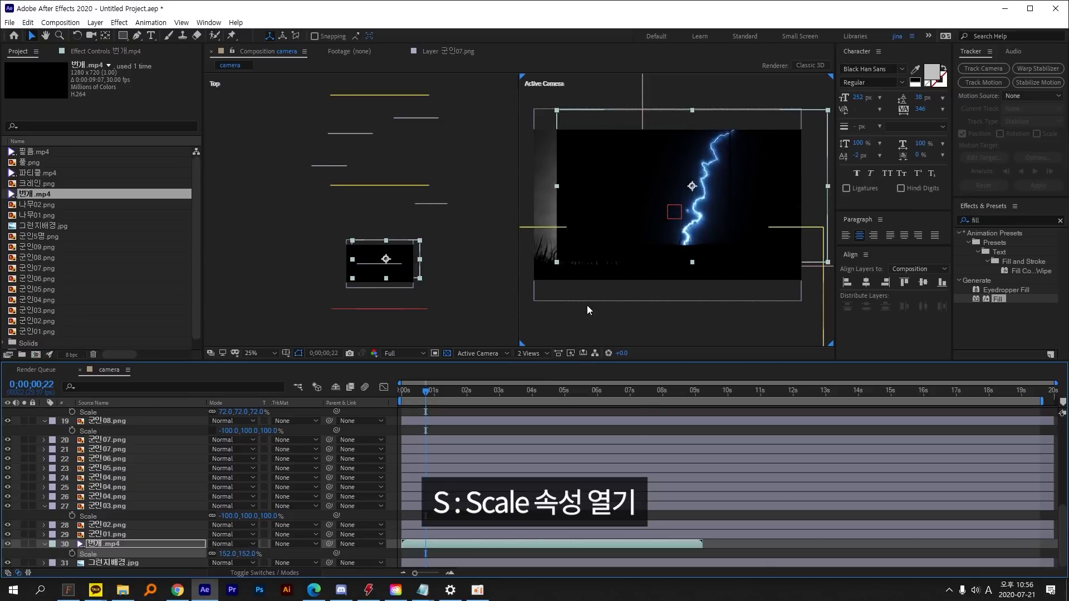
Step: Set the lightning layer's blending mode to Screen and move the bolt to the right side of the scene
click(233, 543)
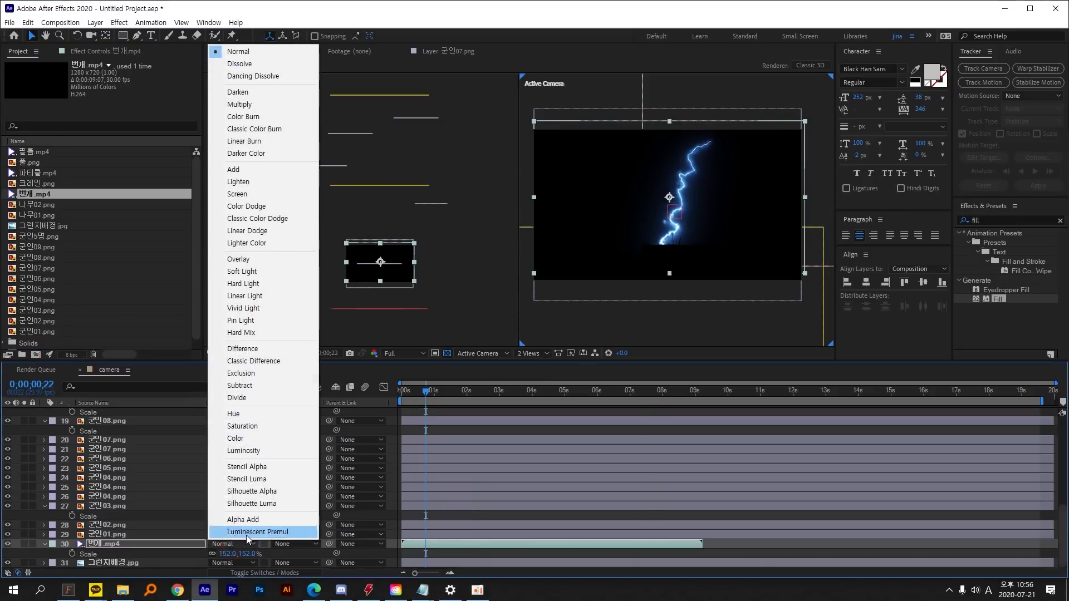
click(252, 198)
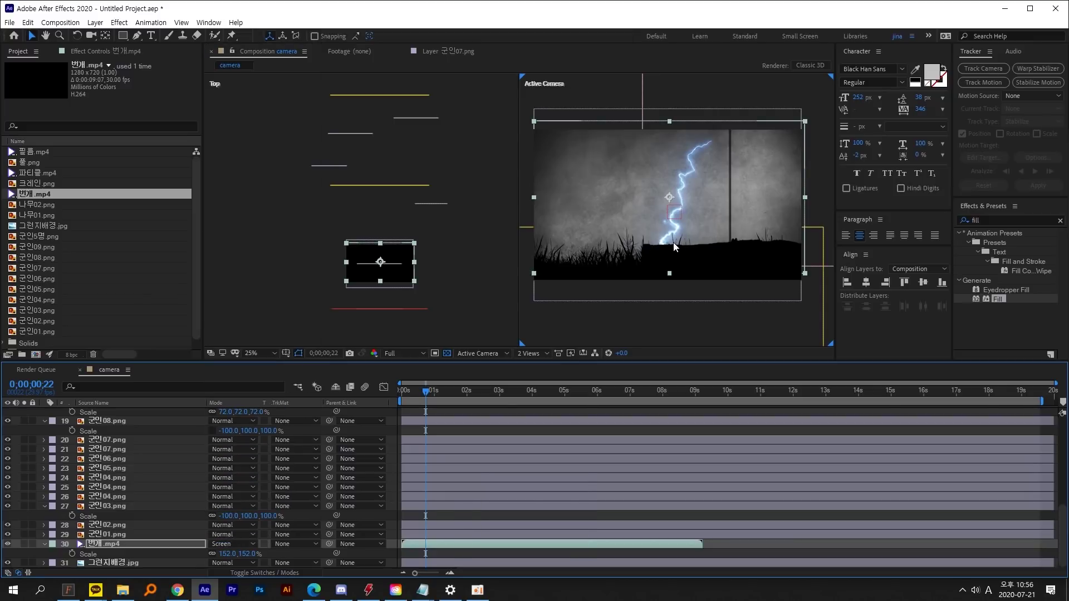
drag(679, 239, 765, 242)
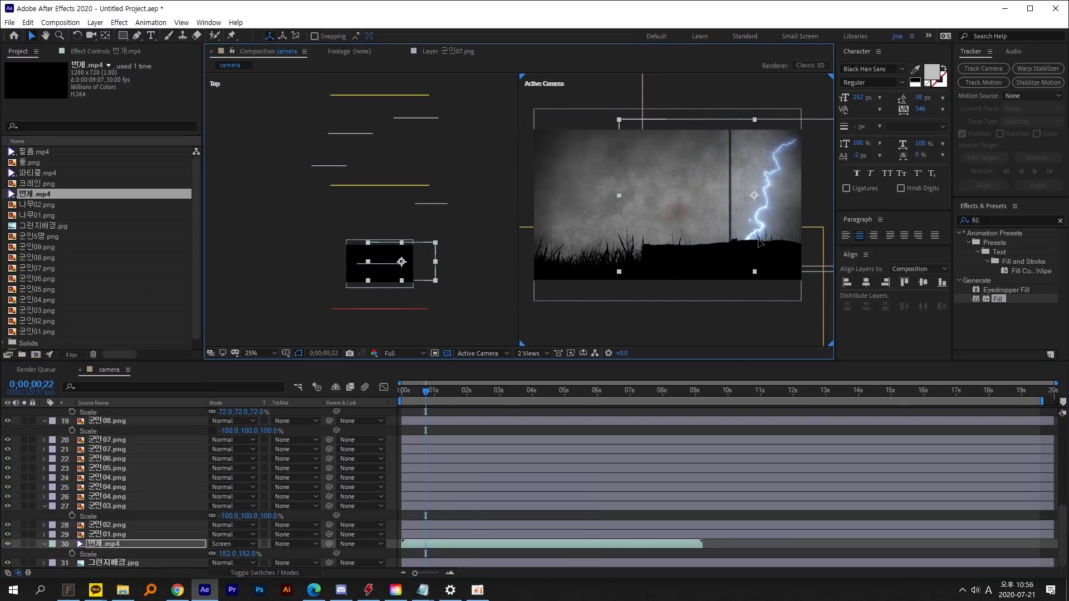
Step: Trim the end of the lightning layer to 0;00;02;04 and scrub back over the strike
drag(425, 390, 471, 397)
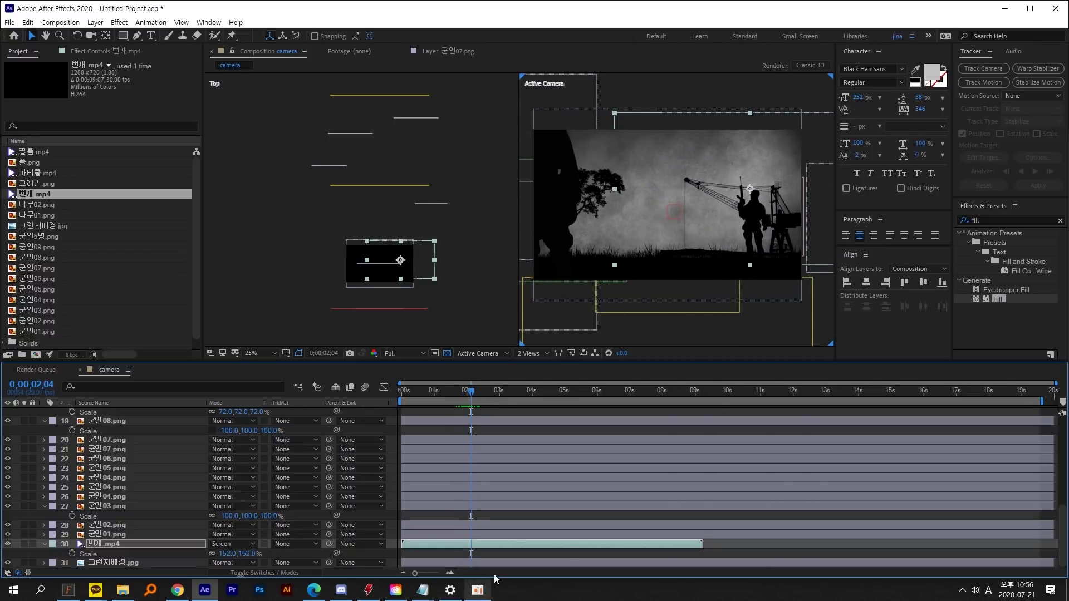
key(alt+bracketright)
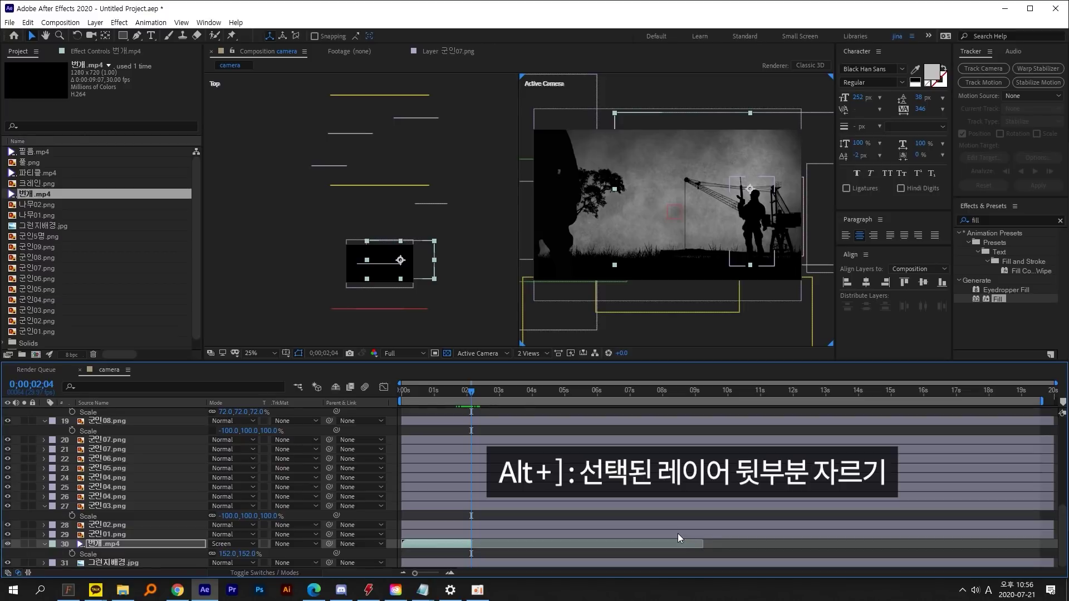
drag(468, 391, 456, 388)
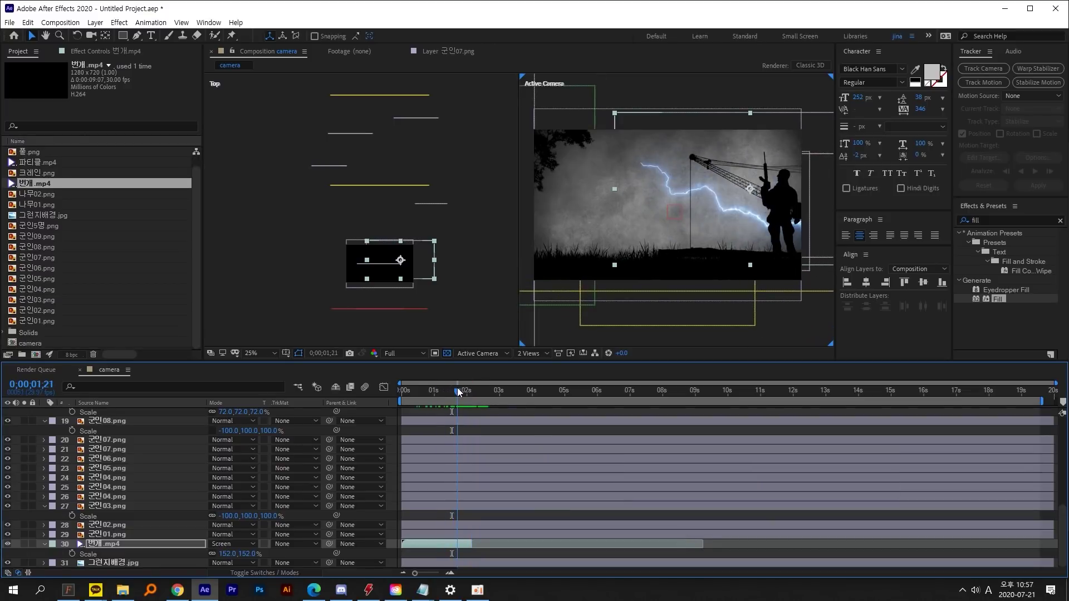
Step: Duplicate the lightning layer, shift the copy to start at about 2.5 seconds, and preview it
click(447, 542)
key(ctrl+d)
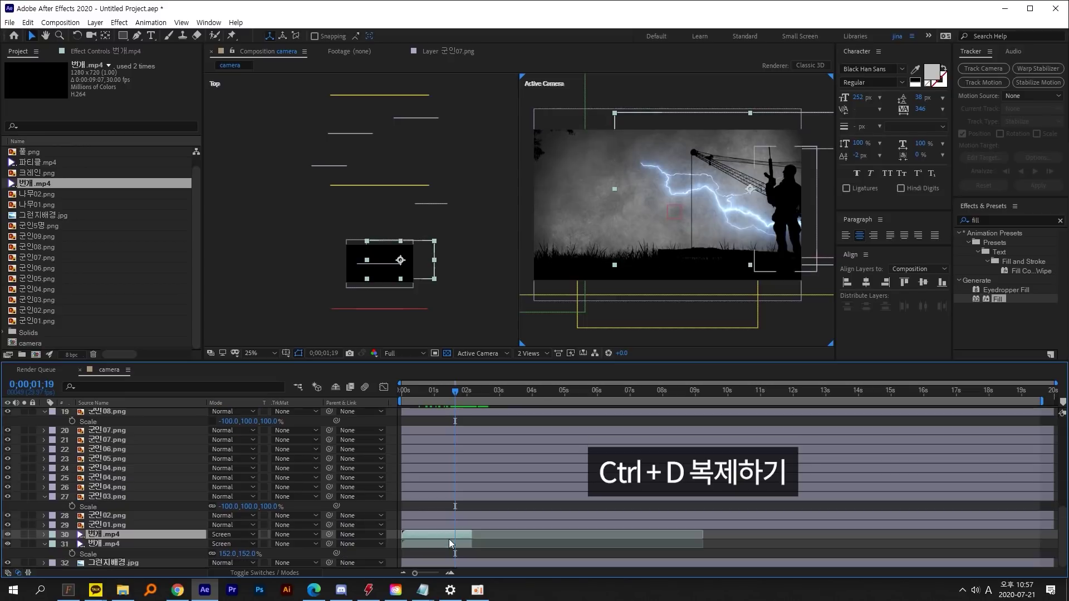
drag(445, 533, 526, 533)
key(space)
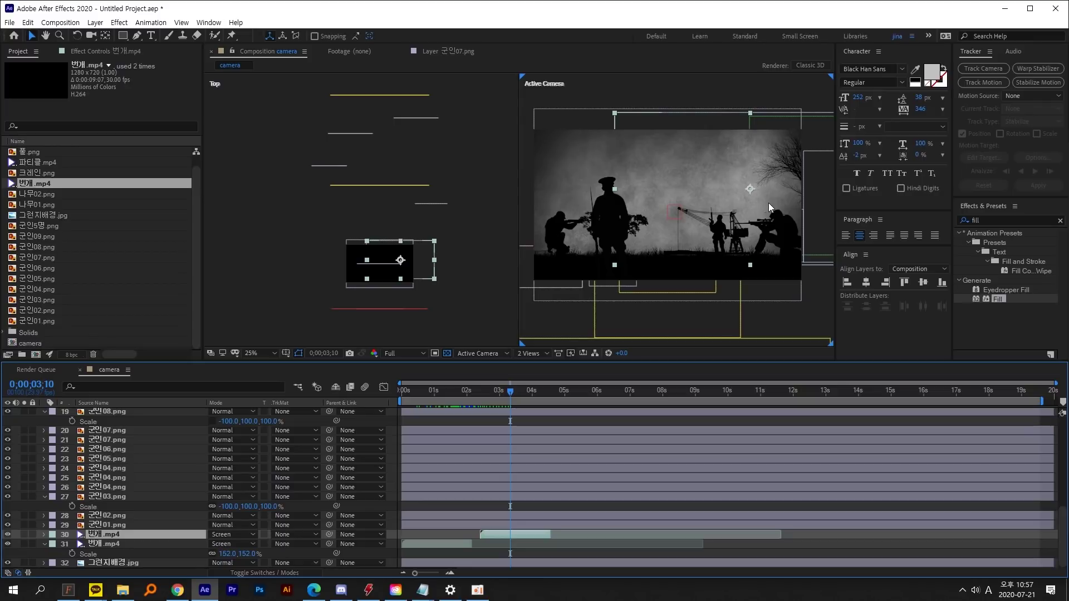
Step: Mirror the second lightning clip by unlinking its Scale and setting the horizontal value to -152%, and place it on the scene's left side
key(s)
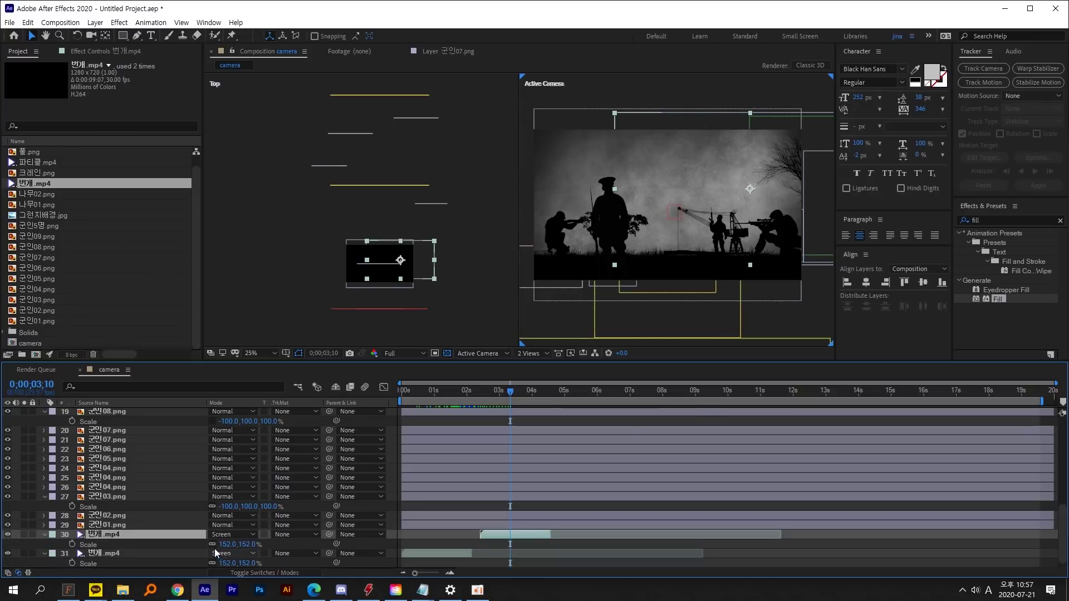
click(212, 545)
click(225, 545)
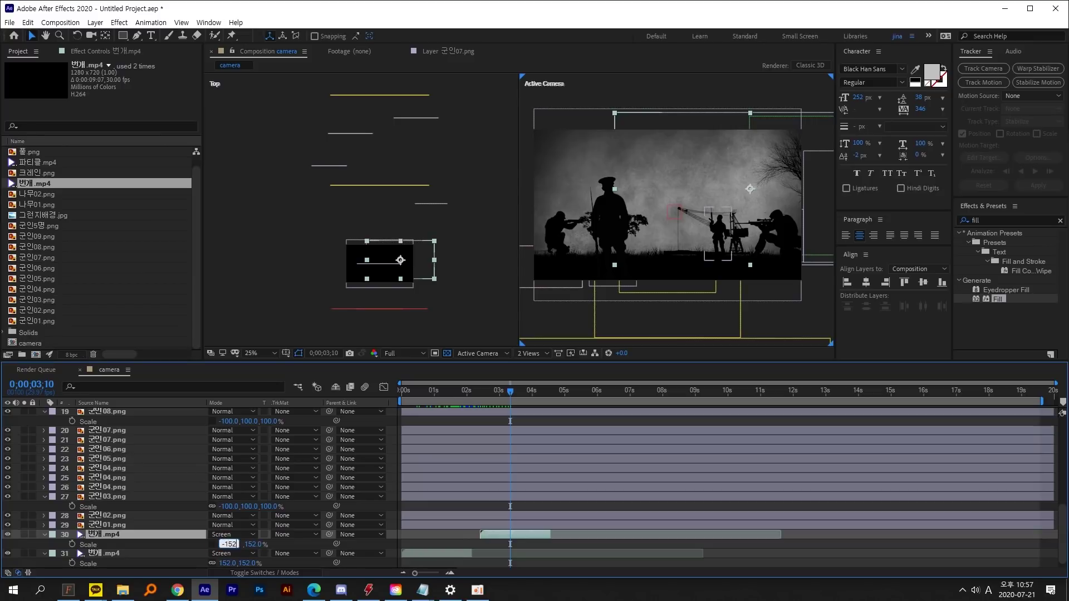
text(-152)
key(Return)
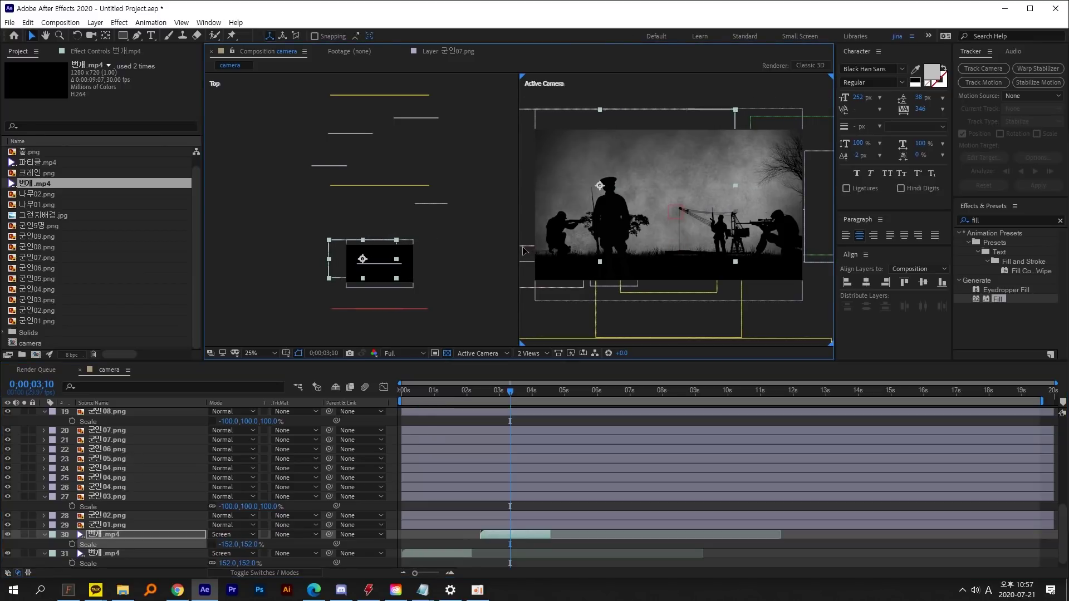
Step: Lower the opacity of the second lightning layer to 66% and the first to 81%, and preview the strikes
drag(533, 389, 483, 399)
key(t)
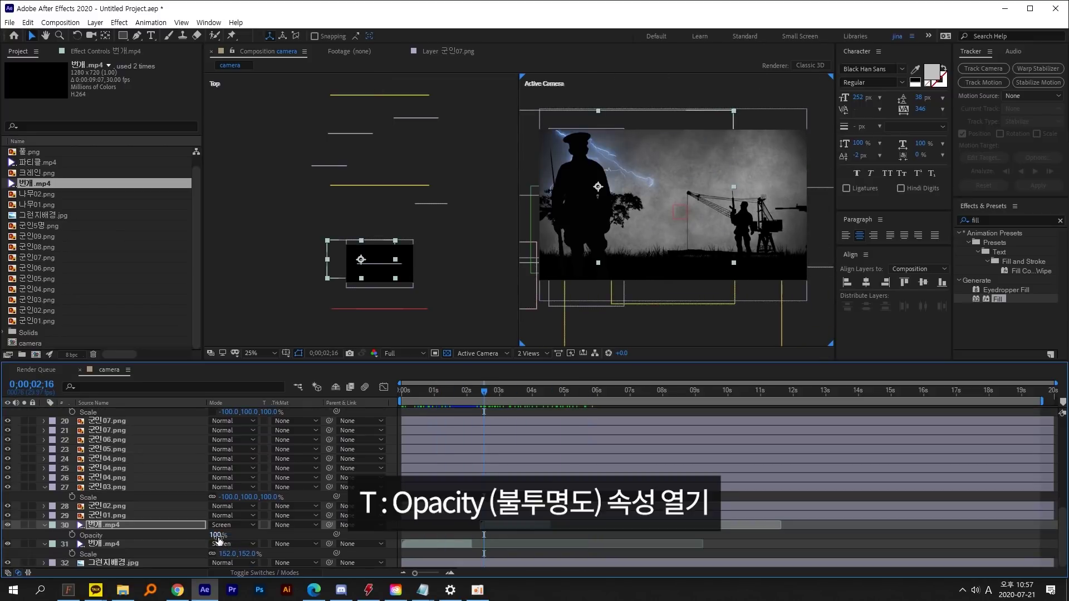
drag(216, 536, 203, 537)
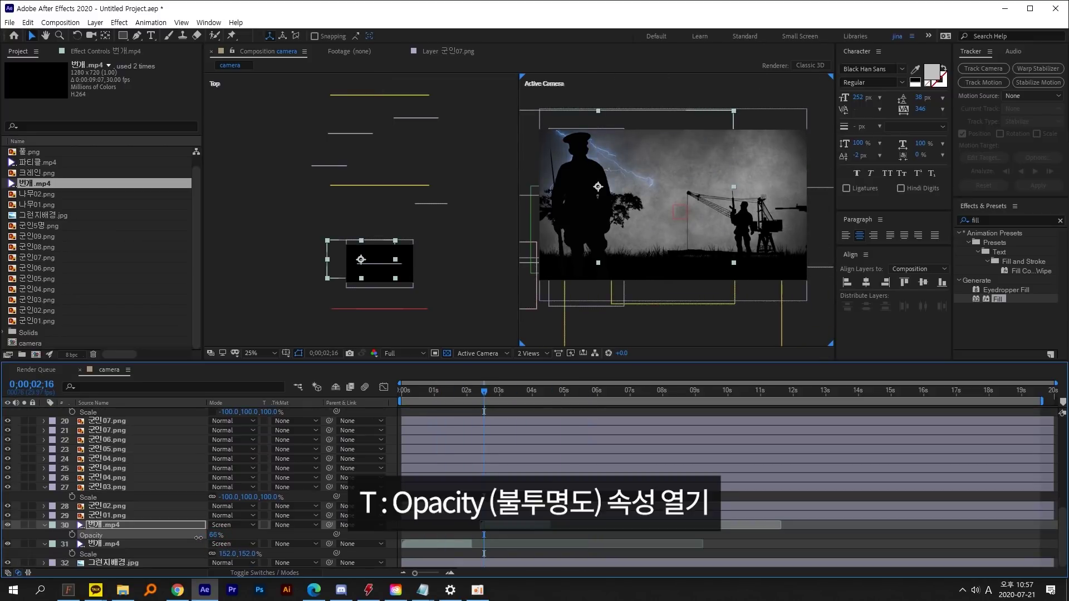
click(200, 545)
key(t)
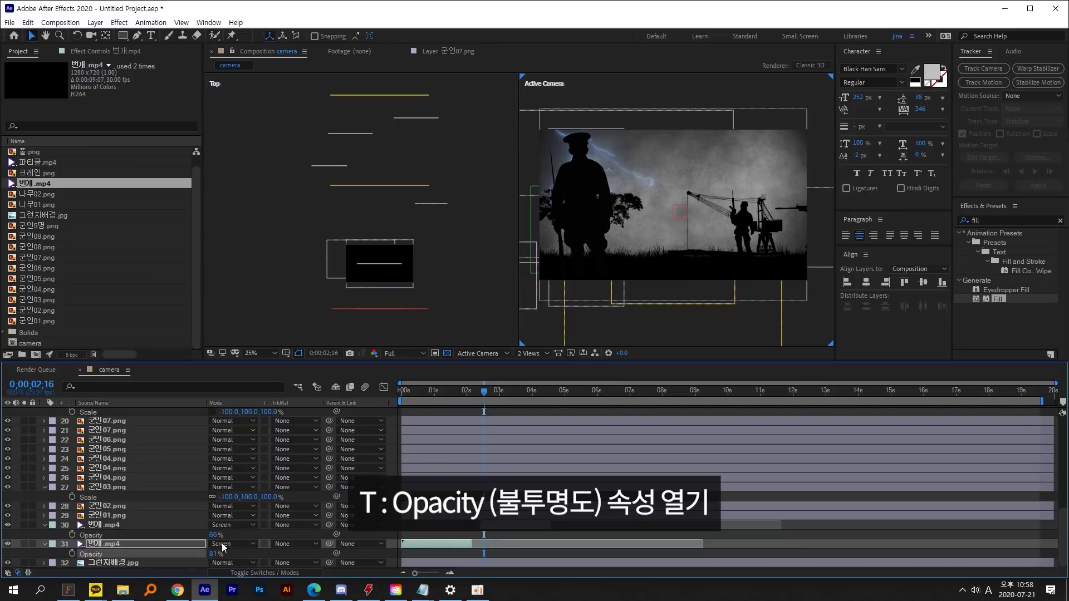
key(space)
Step: Add the 파티클.mp4 footage to the camera composition directly above the lightning layers and check it over time
click(40, 163)
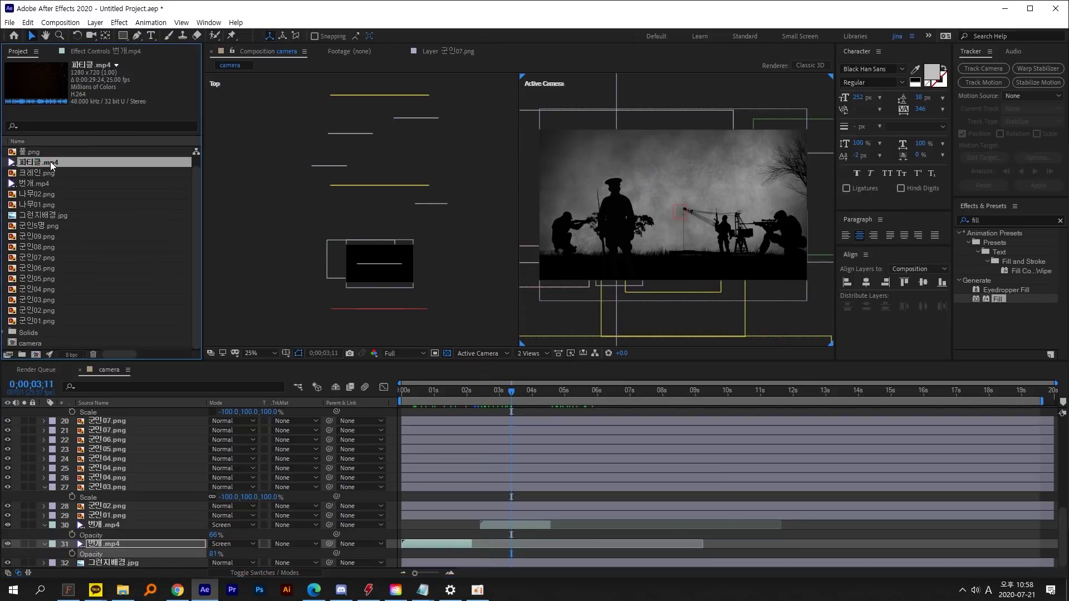
drag(51, 165, 102, 508)
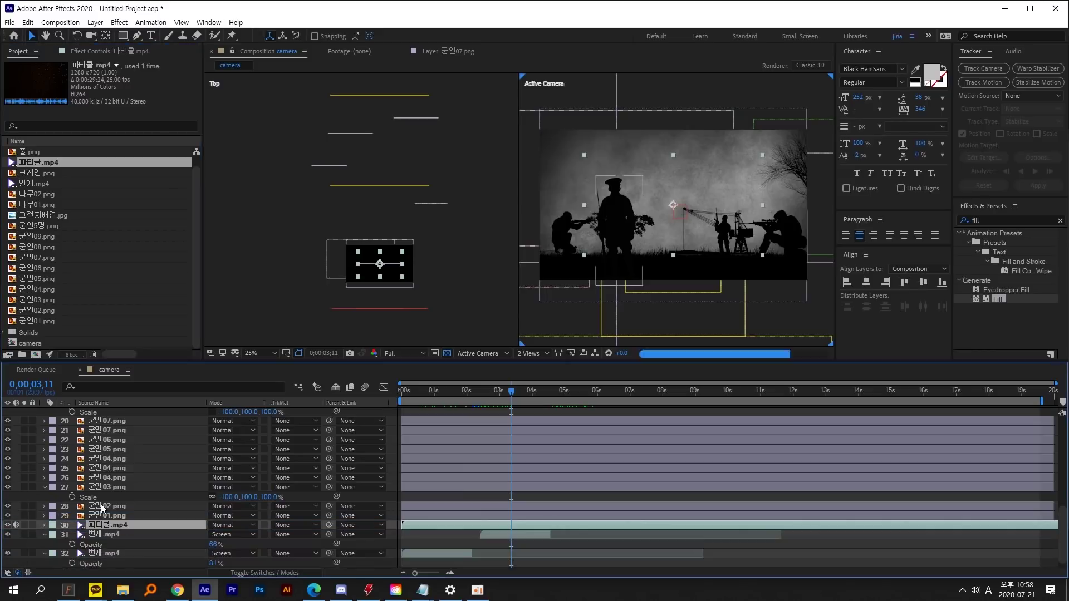
scroll(692, 217, up, 2)
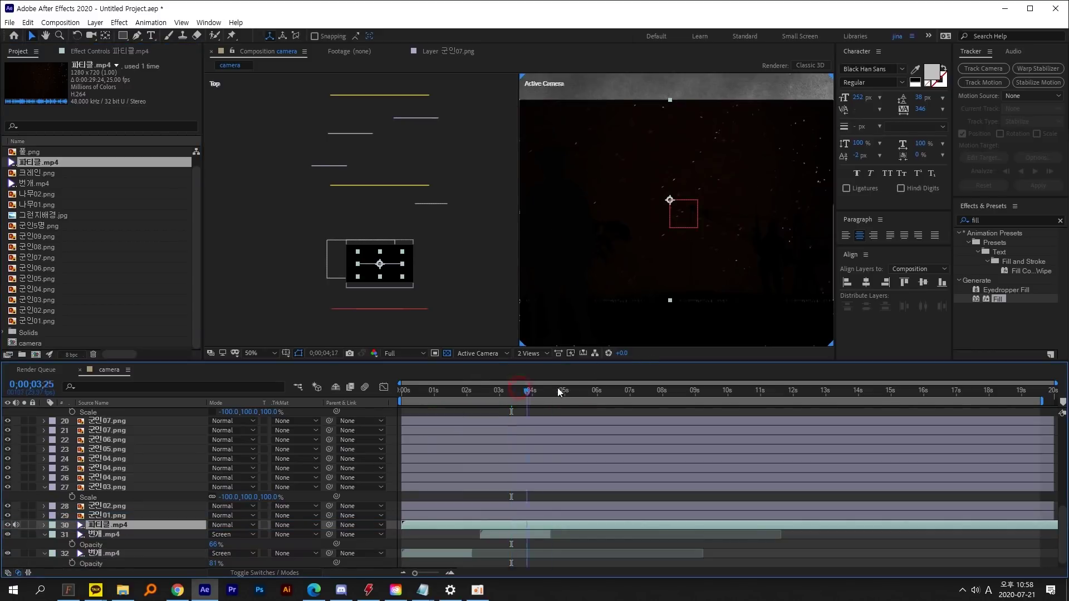
click(493, 389)
scroll(659, 263, down, 2)
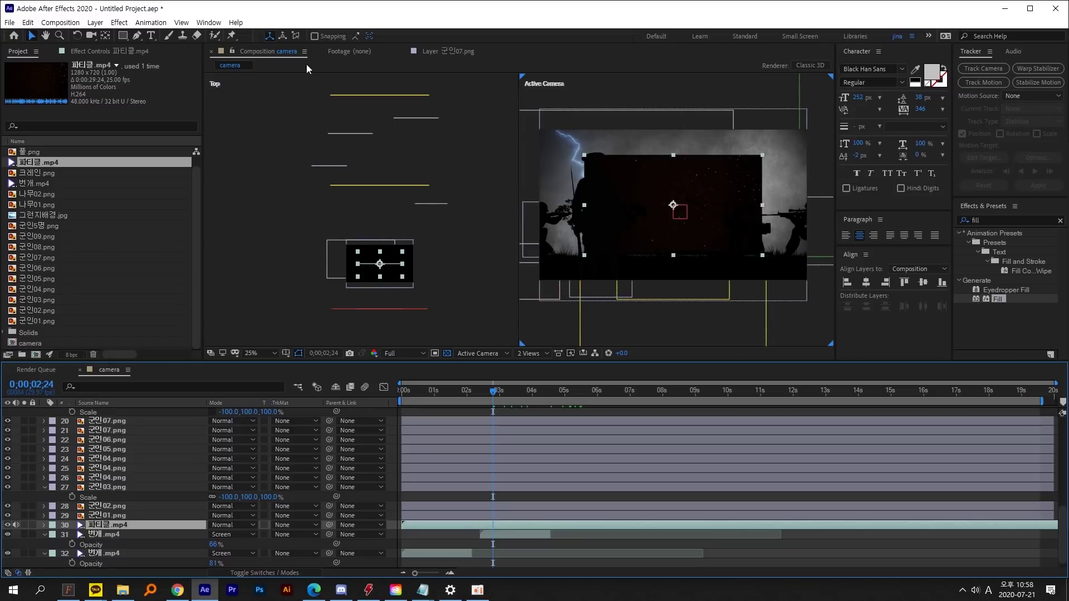
Step: Display a single view fitted to the viewer and scale the 파티클.mp4 layer to 150% to cover the frame
drag(406, 310, 534, 353)
click(531, 353)
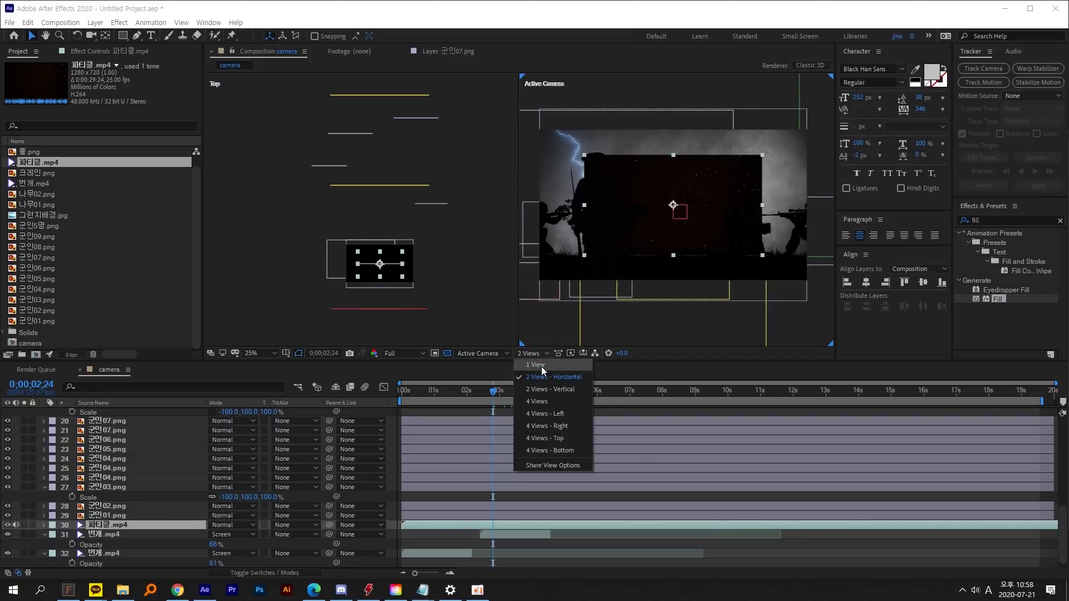
click(534, 370)
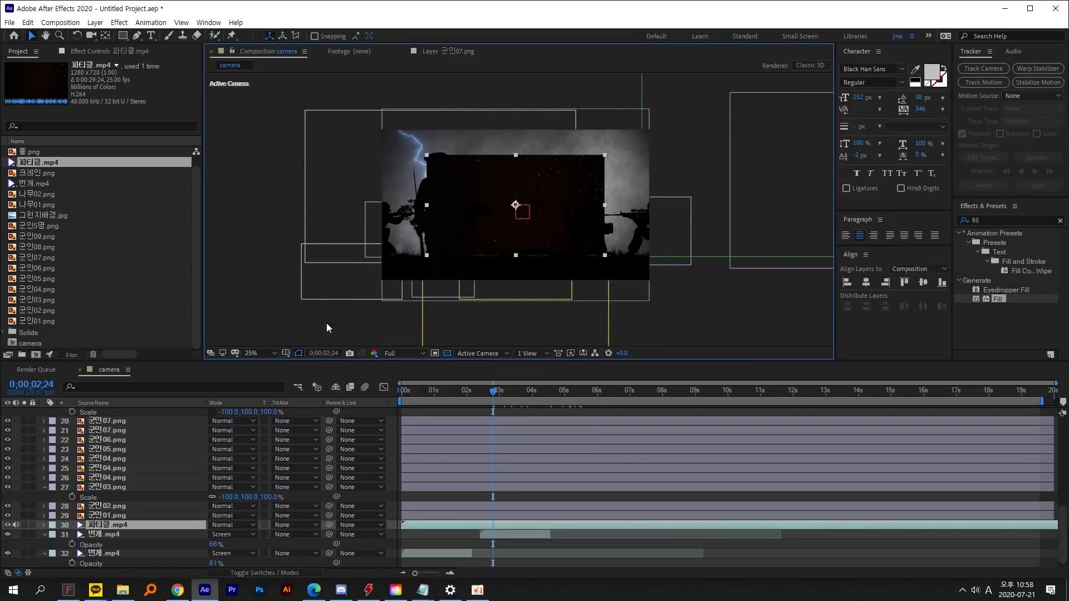
click(262, 353)
click(265, 368)
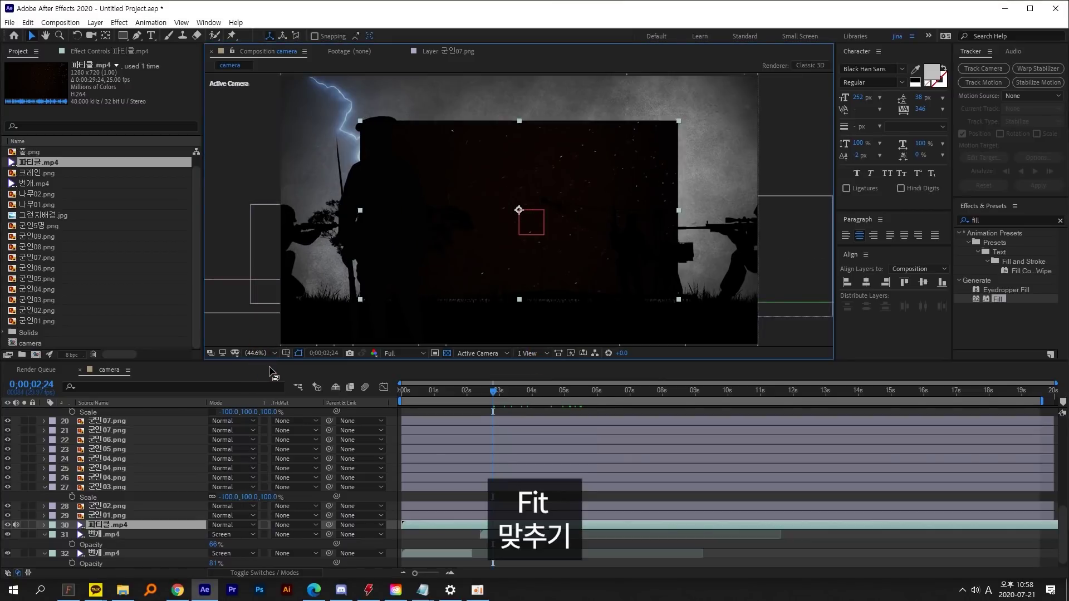
key(s)
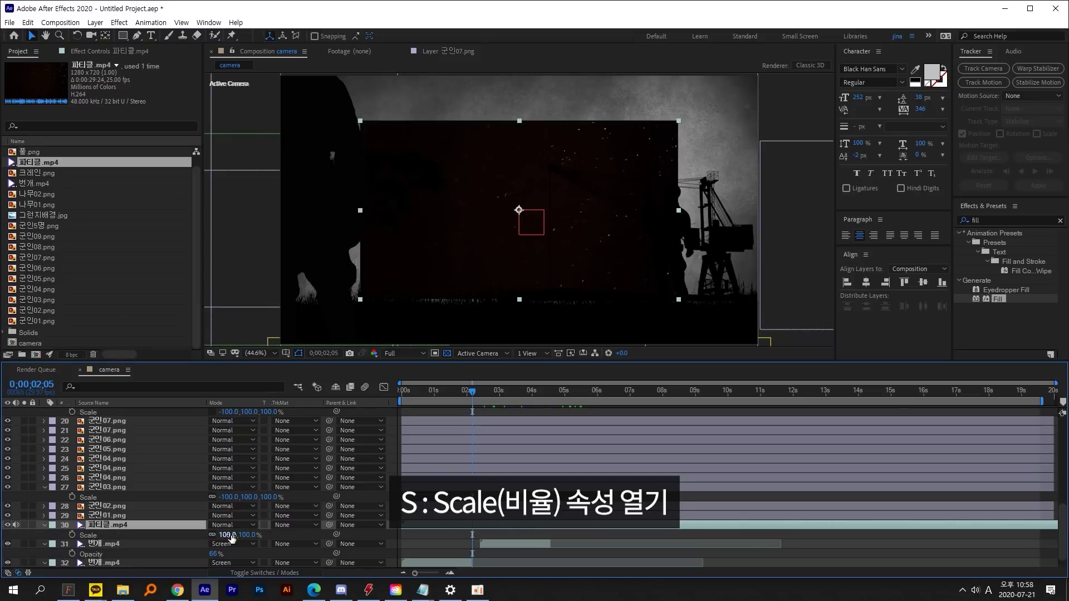
mouse_move(230, 534)
mouse_down()
mouse_move(253, 534)
mouse_move(242, 520)
mouse_up()
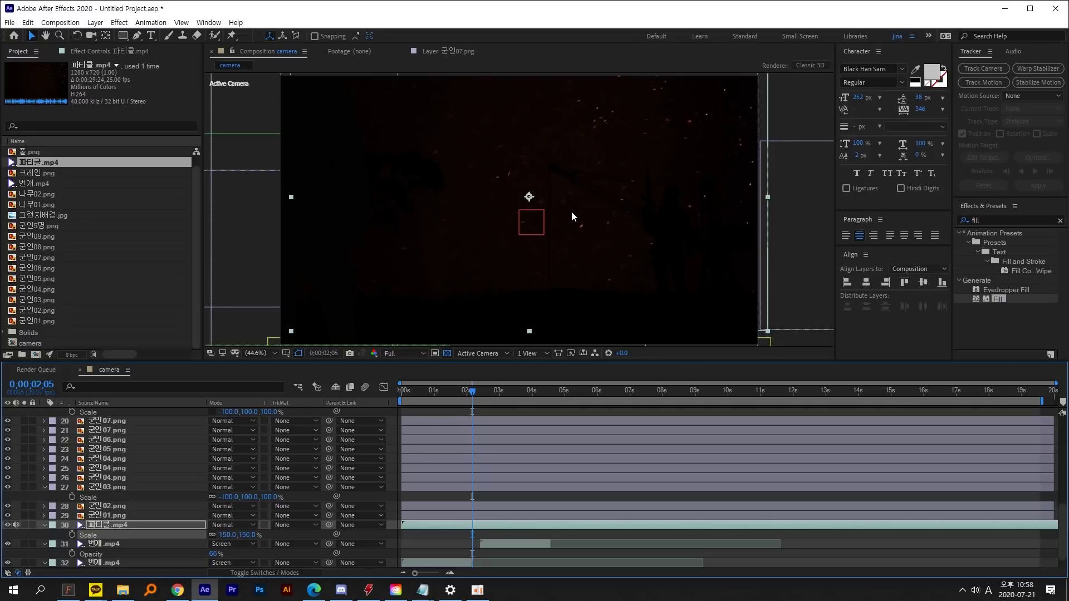
Step: Apply Hue/Saturation to the 파티클.mp4 layer and set its Master Saturation to -100
click(992, 221)
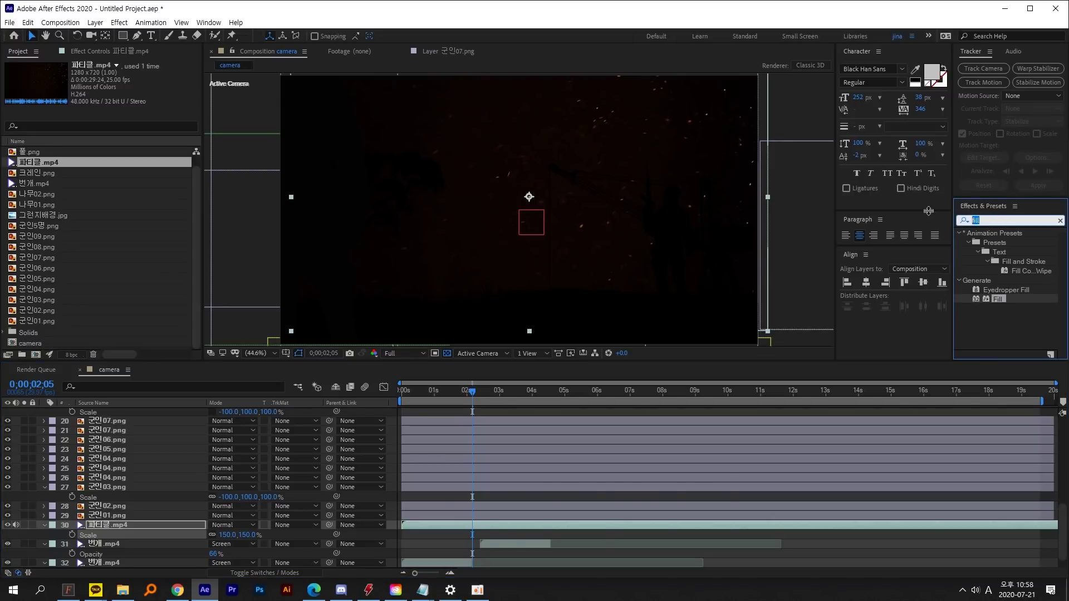
text(hue)
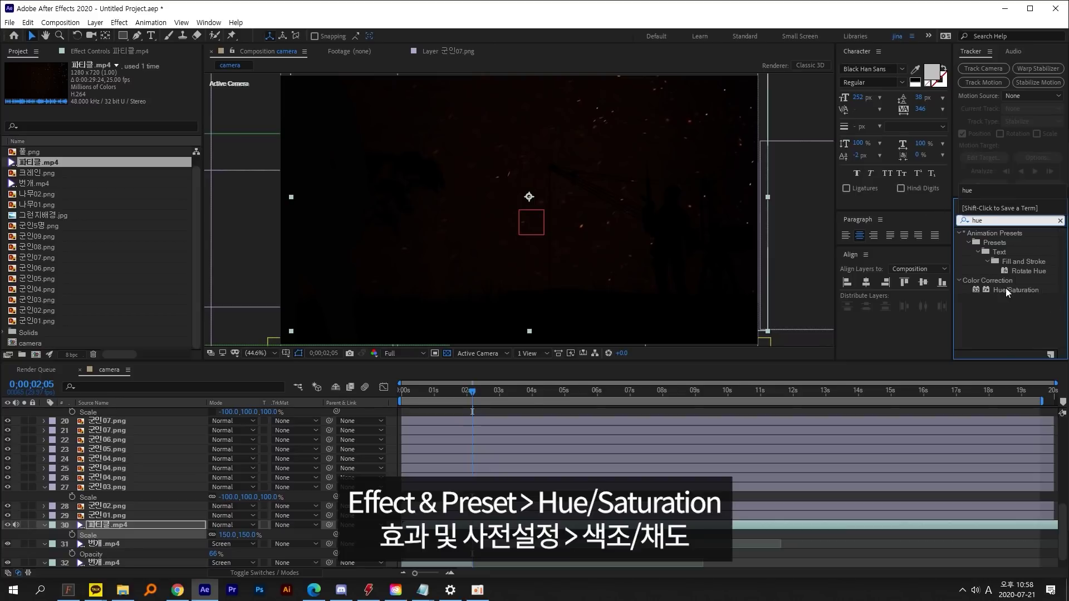
click(1014, 292)
drag(1006, 293, 453, 526)
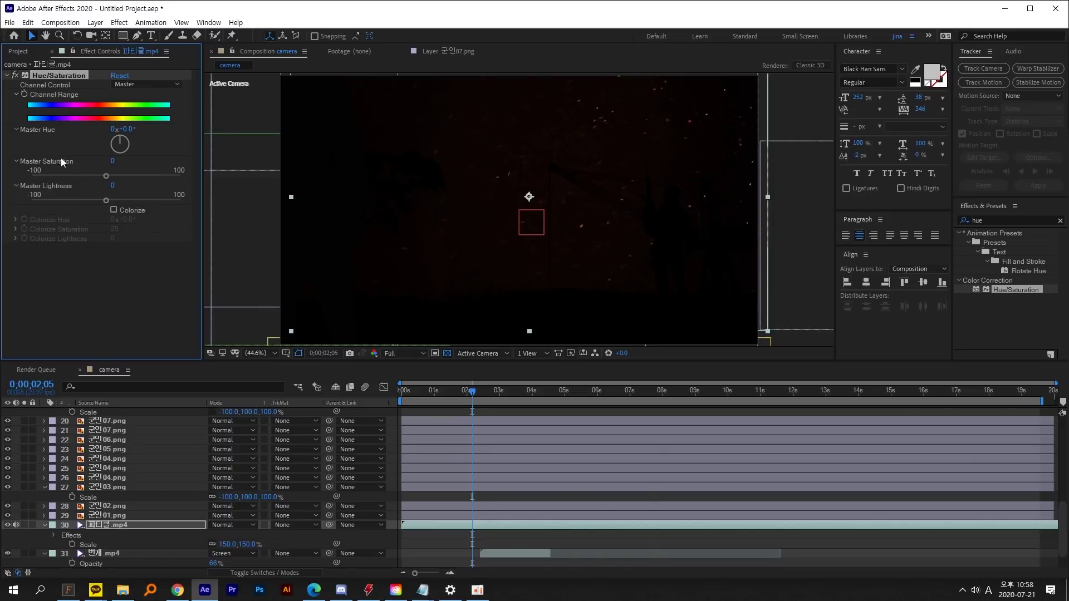
drag(90, 175, 10, 178)
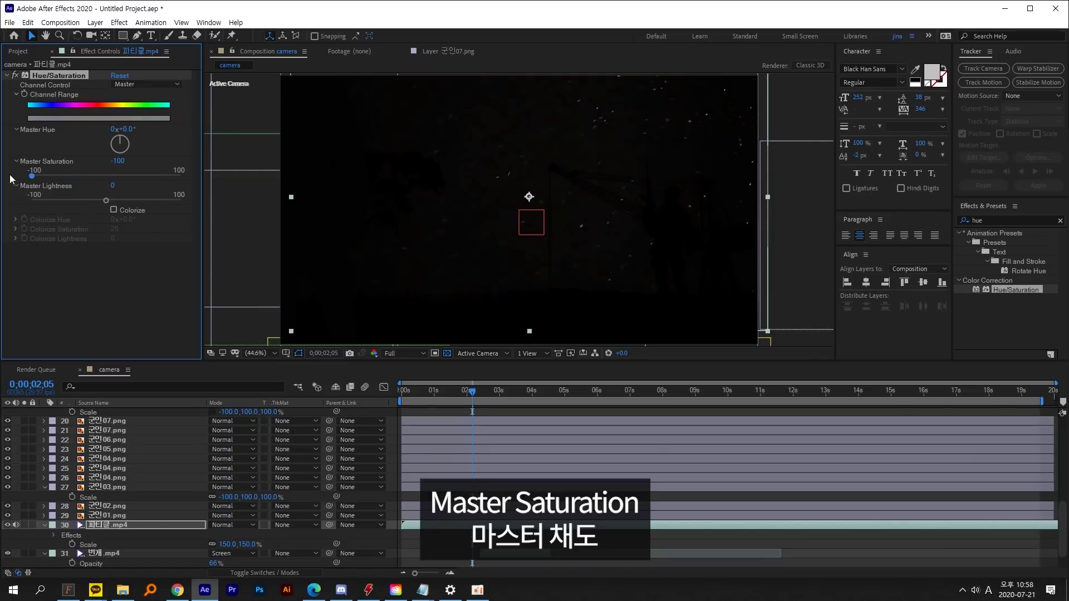
Step: Apply the Invert effect to the 파티클.mp4 layer, after Hue/Saturation
click(994, 220)
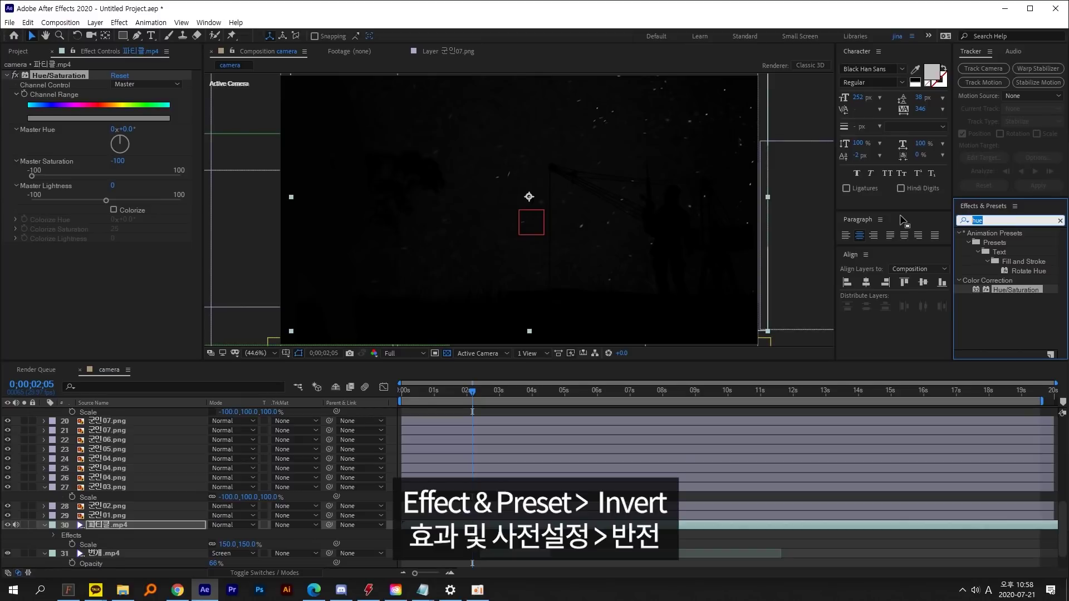
text(invert)
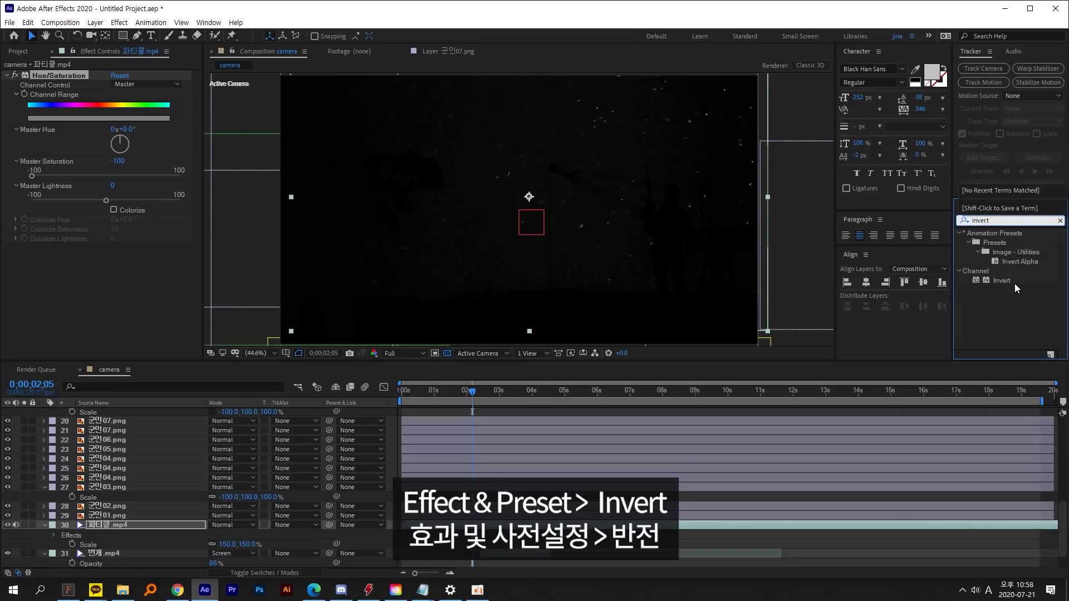
drag(1013, 281, 117, 291)
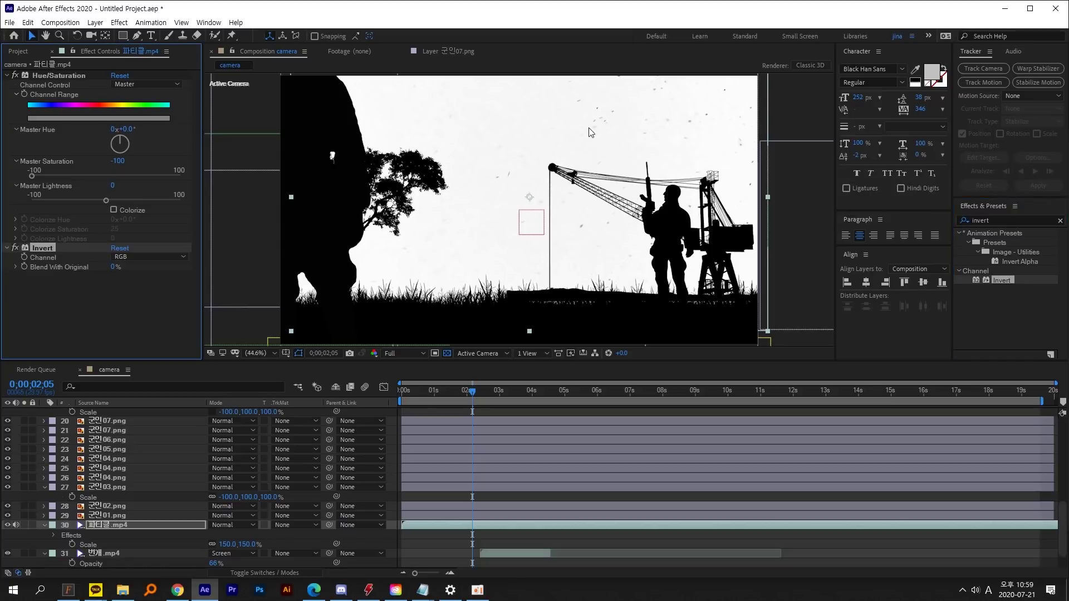
Step: Set the 파티클.mp4 layer's blending mode to Multiply and preview the particles over the scene
click(233, 526)
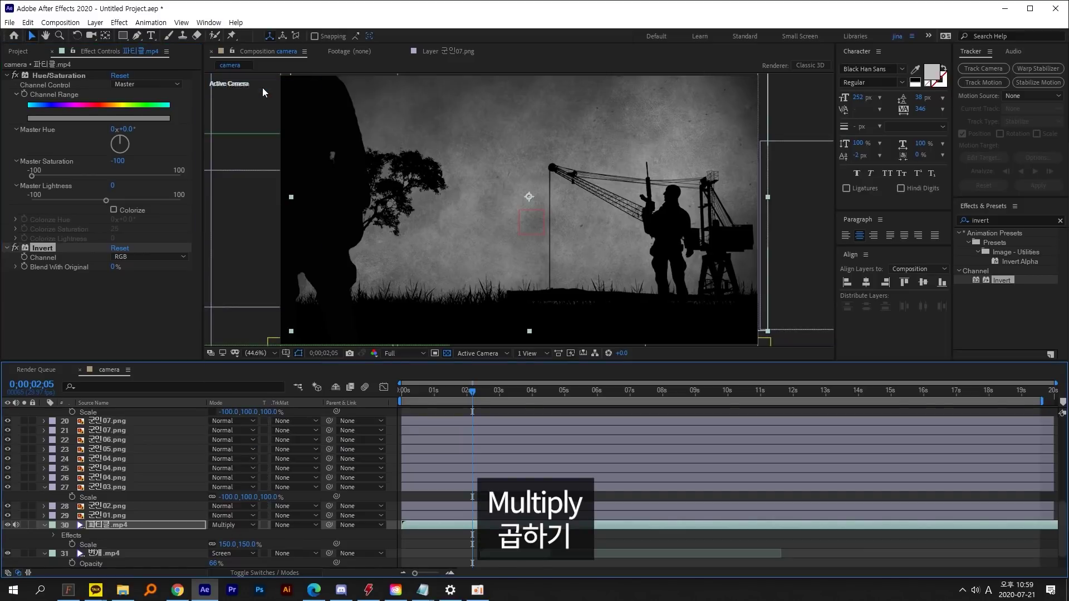
key(space)
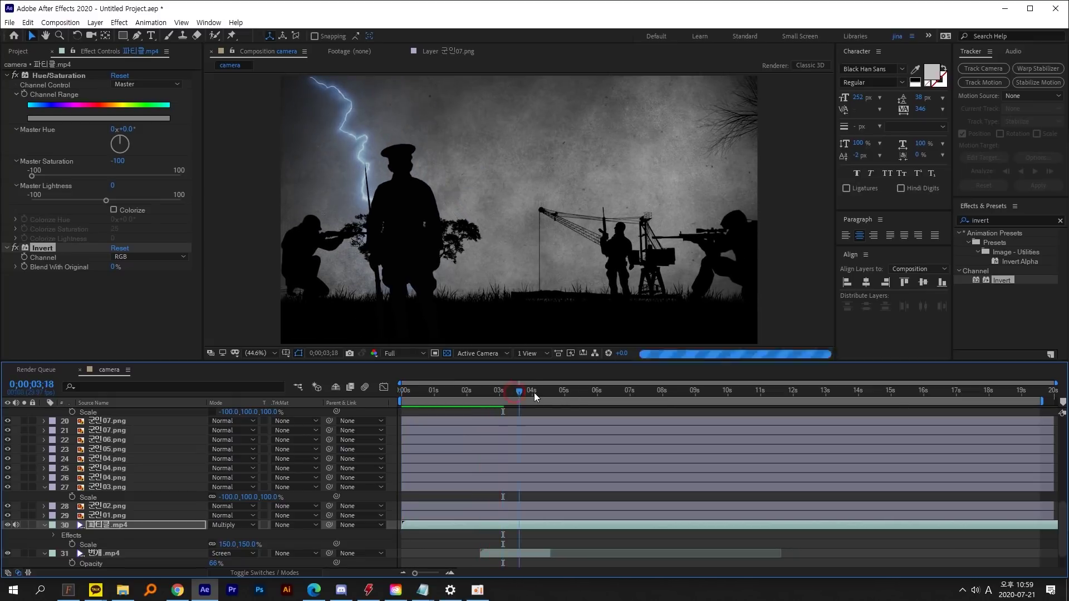
click(557, 394)
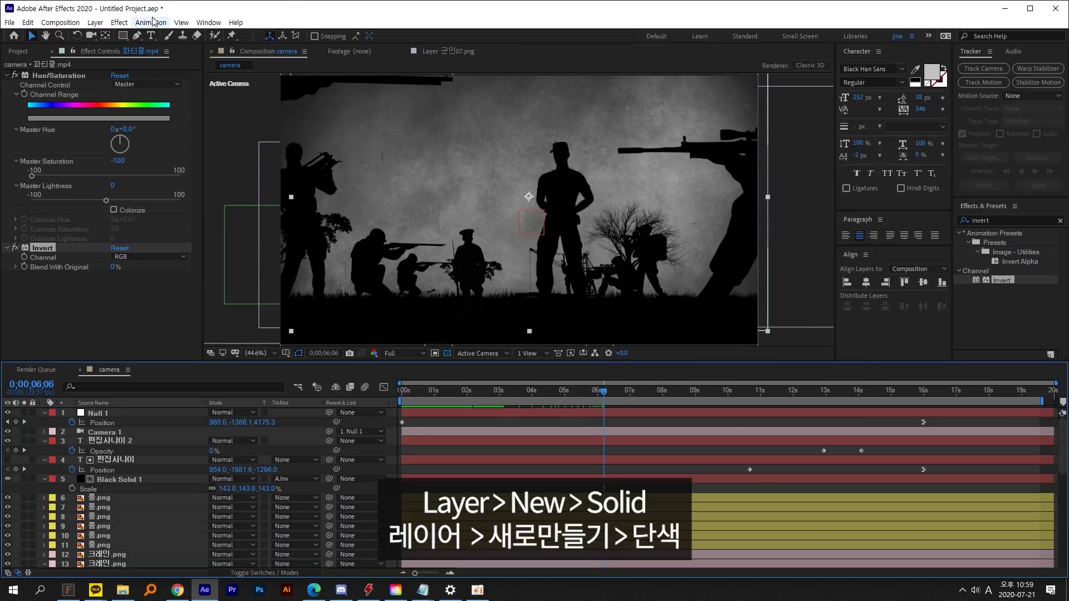
Step: Create a new black (000000) solid and bring it to the front of the layer stack
click(94, 22)
mouse_move(103, 32)
click(278, 48)
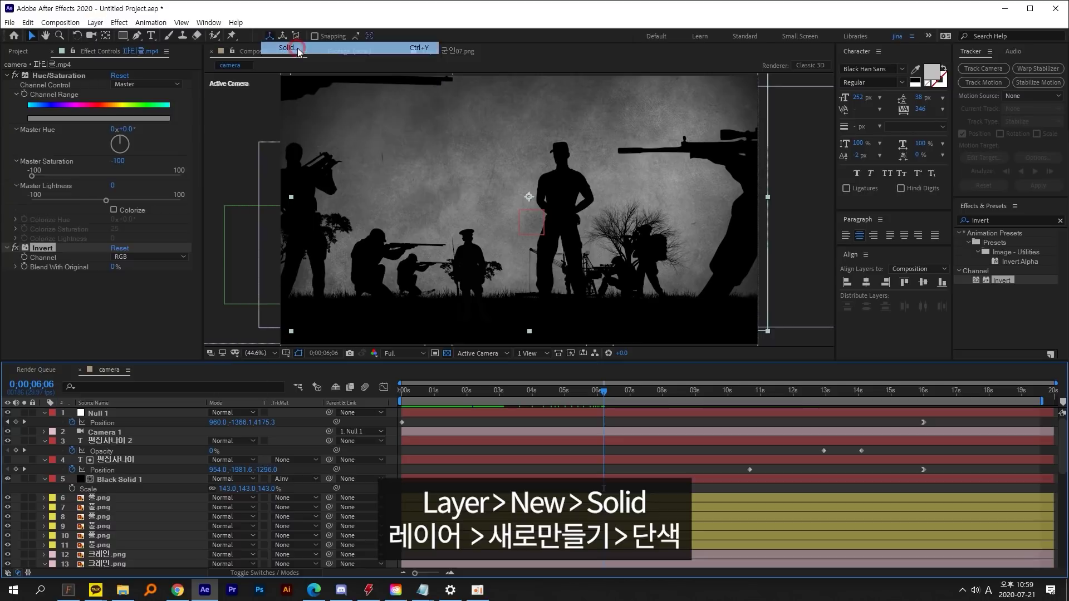
click(575, 333)
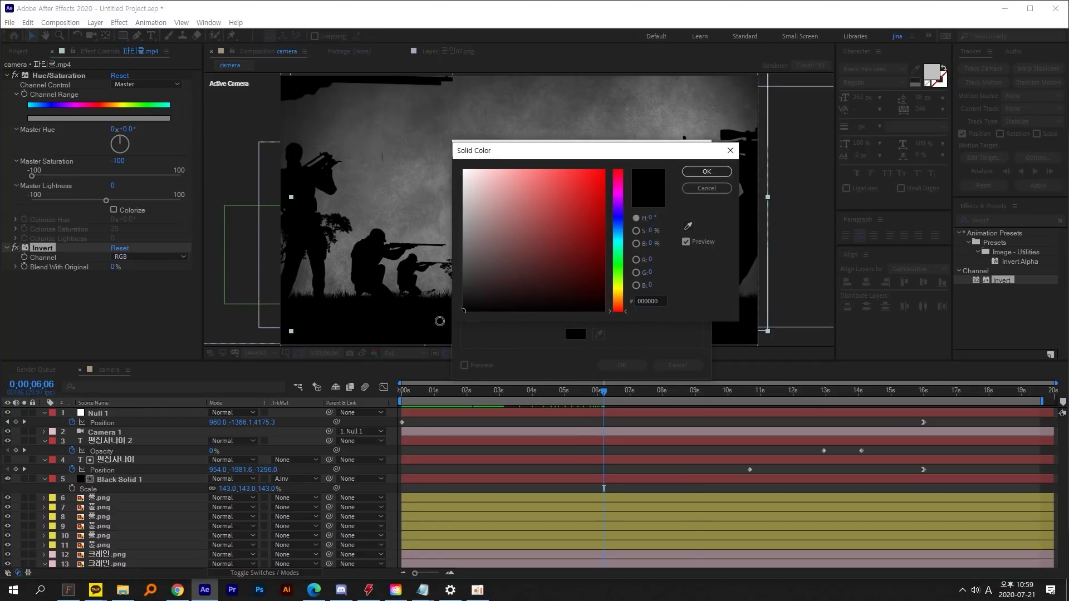
click(706, 172)
click(621, 365)
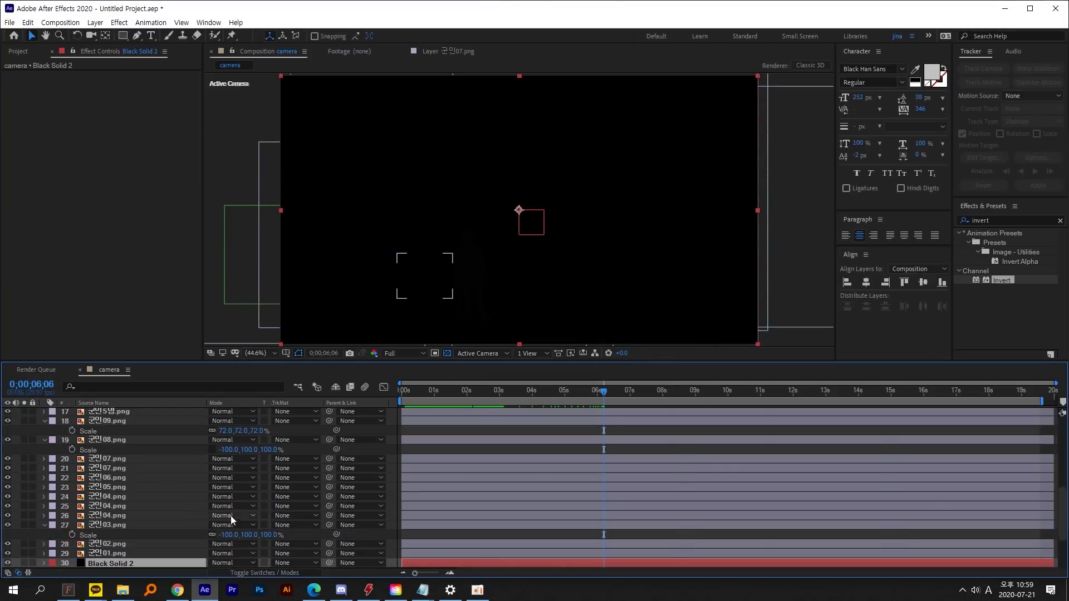
scroll(222, 518, down, 3)
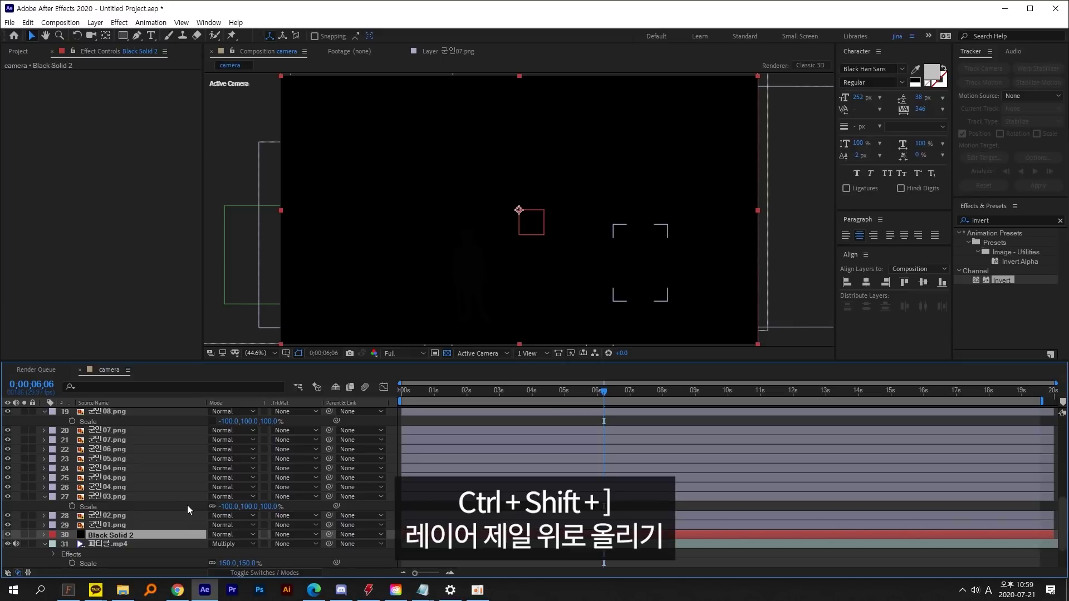
key(ctrl+shift+bracketright)
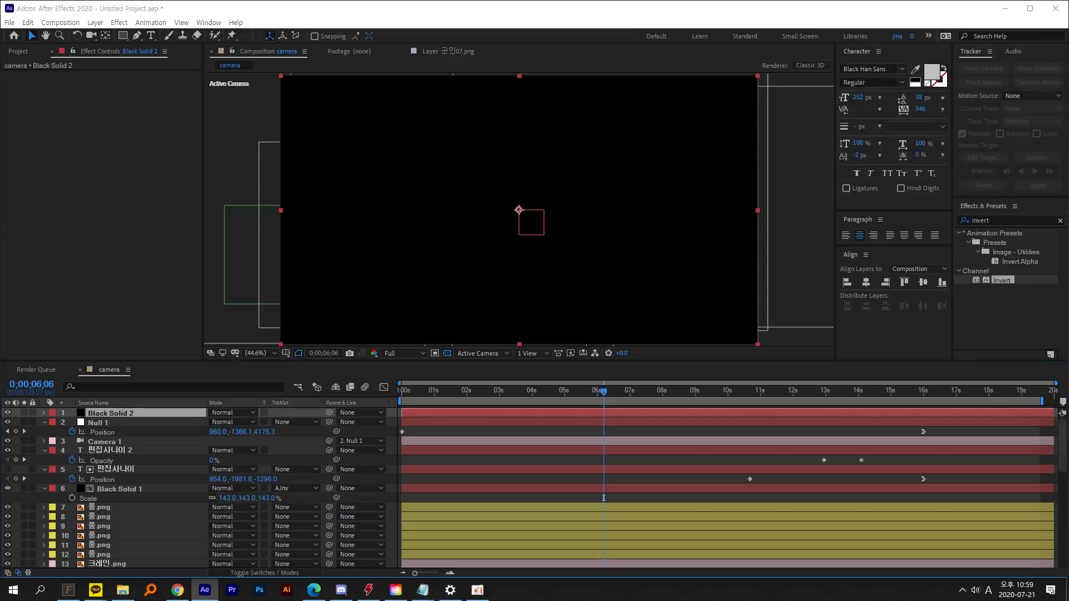
Step: Draw a rounded rectangle mask on the new black solid, covering almost the whole frame with a thin margin around it
click(123, 38)
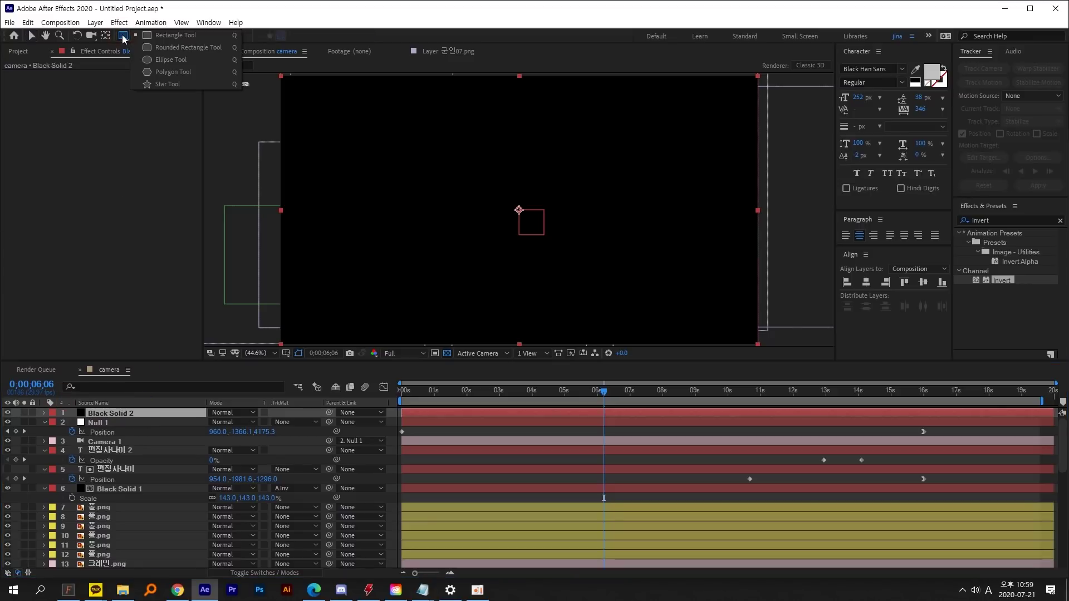
click(159, 49)
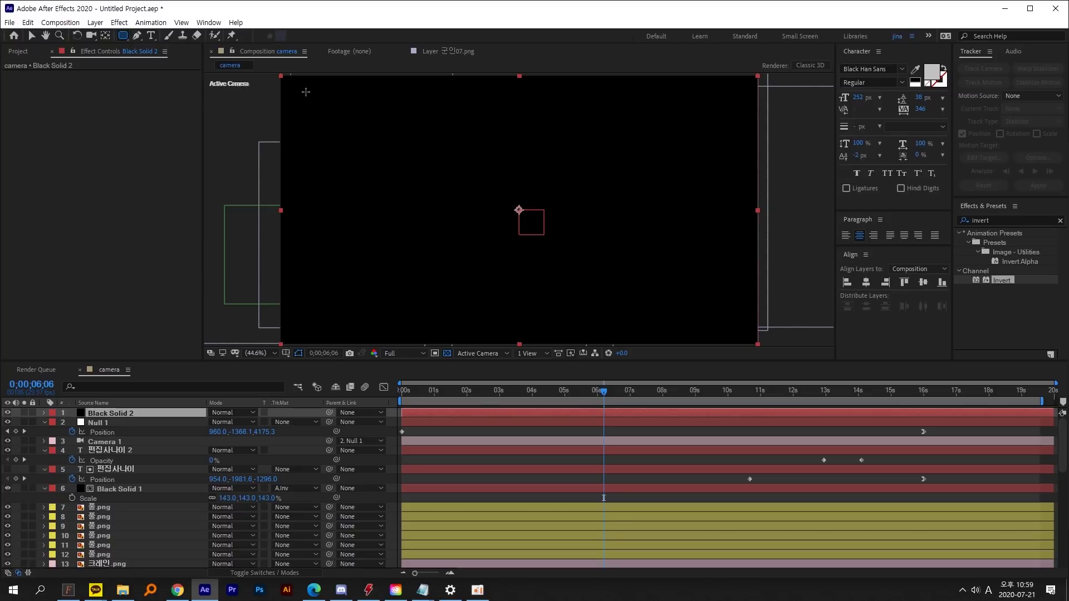
drag(291, 84, 413, 177)
key(ctrl+z)
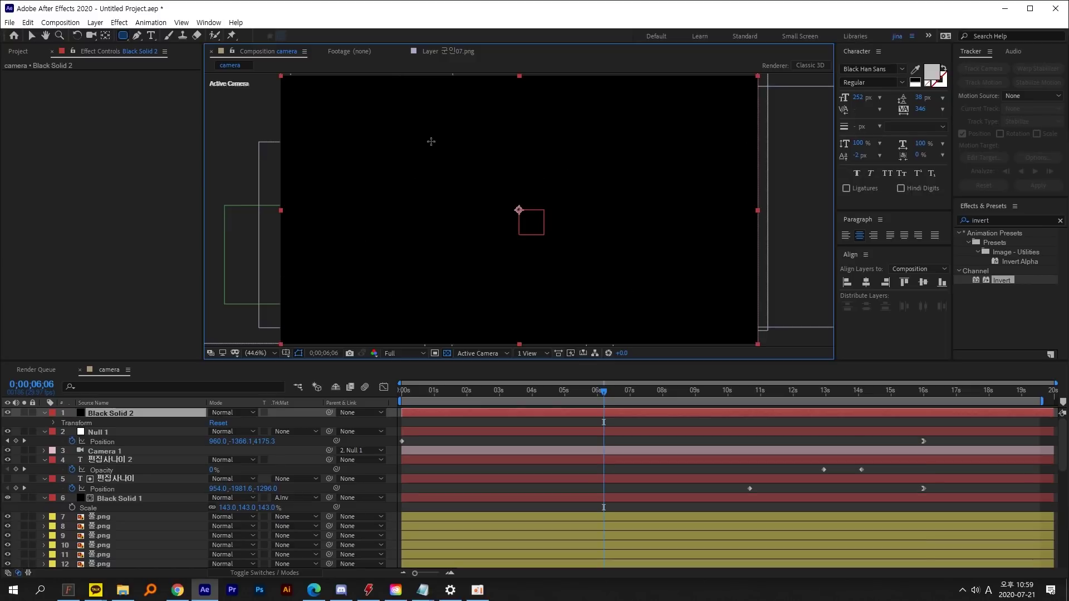
drag(289, 84, 532, 225)
scroll(532, 225, up, 2)
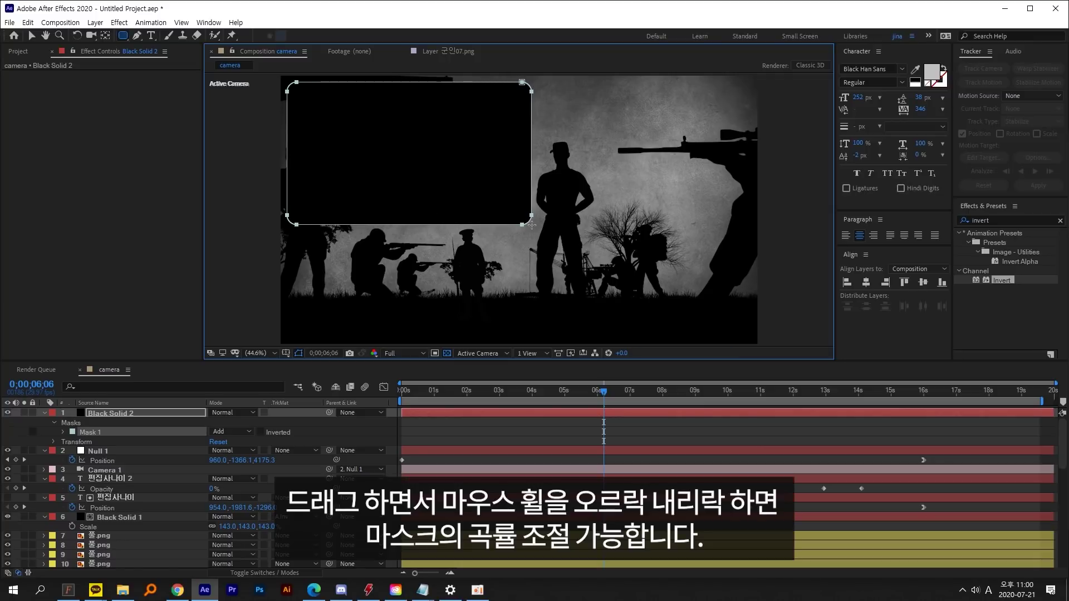
drag(533, 223, 751, 337)
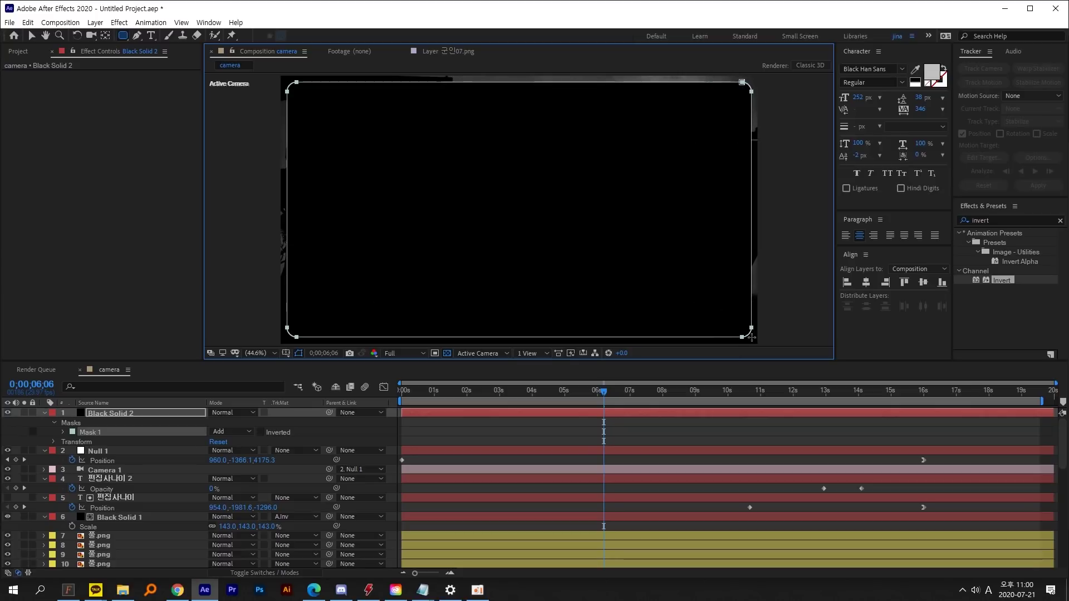
scroll(750, 337, up, 1)
Step: Invert the black solid's mask so that it forms a border around the scene, and inspect the frame's upper edge
click(32, 39)
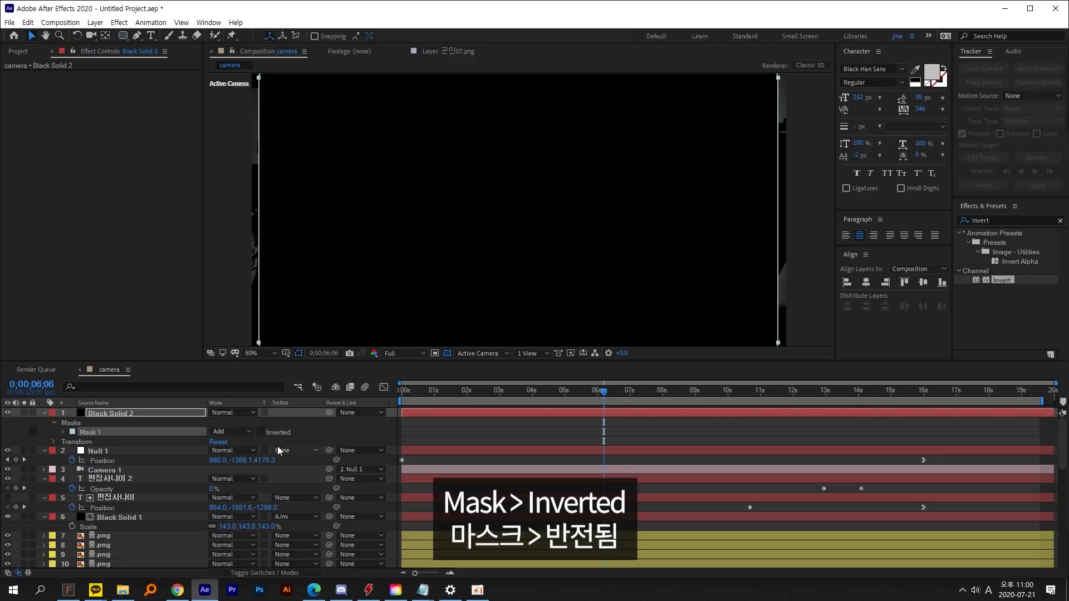
click(260, 432)
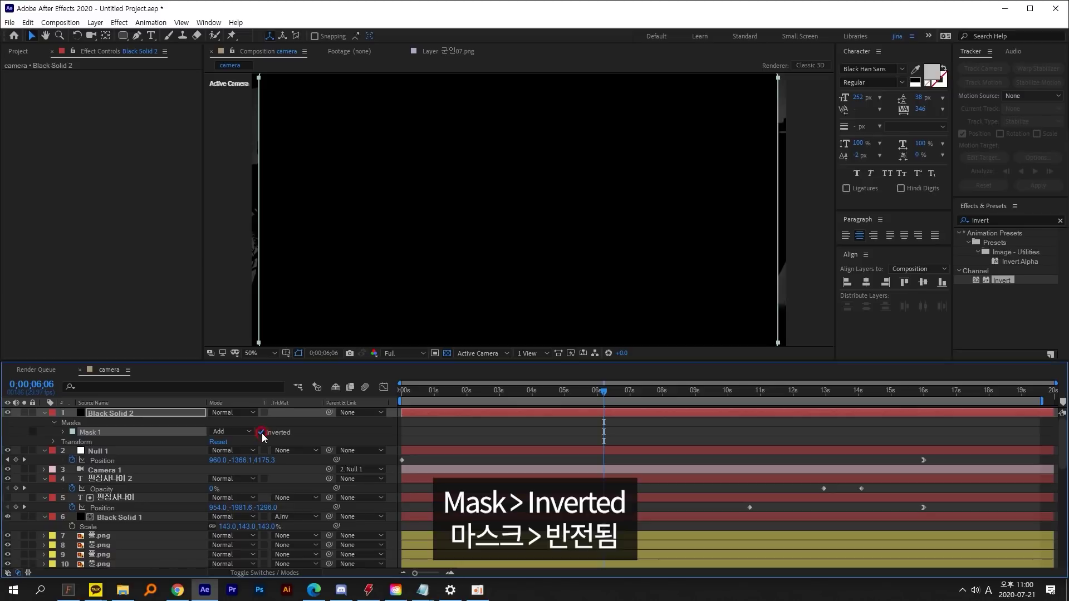
drag(707, 178, 707, 208)
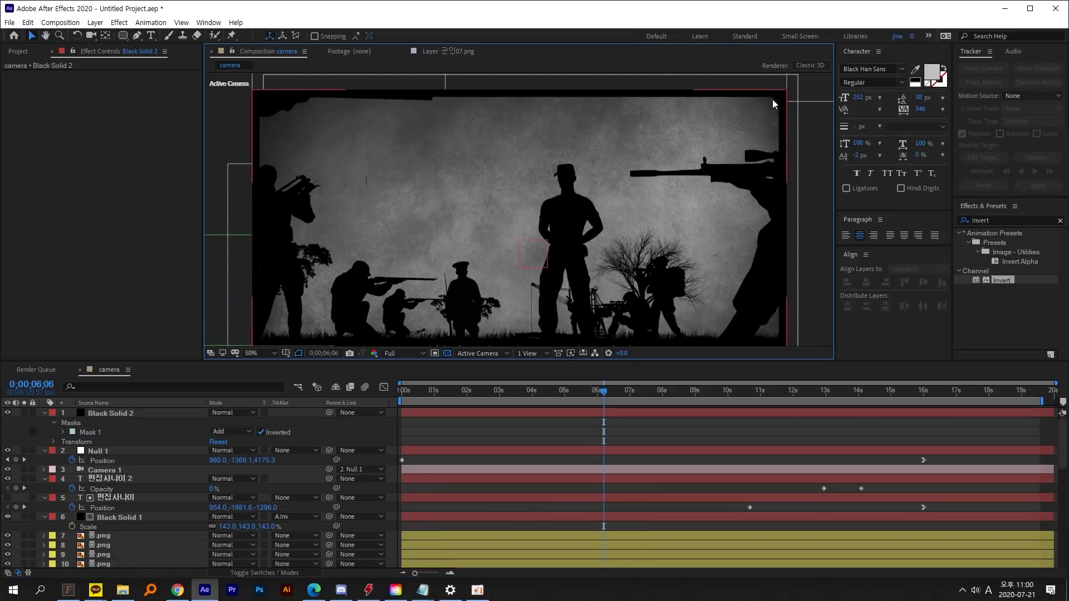
Step: Add the 필름.mp4 footage to the camera composition directly beneath the black border solid
drag(410, 246, 408, 211)
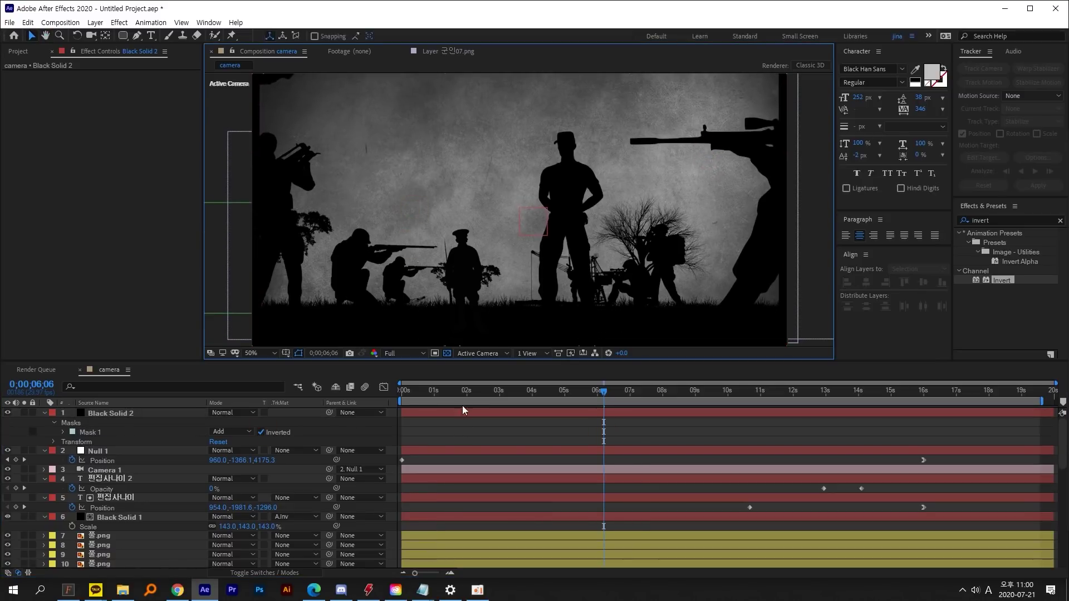
mouse_move(453, 390)
mouse_down()
mouse_move(413, 391)
mouse_move(466, 391)
mouse_up()
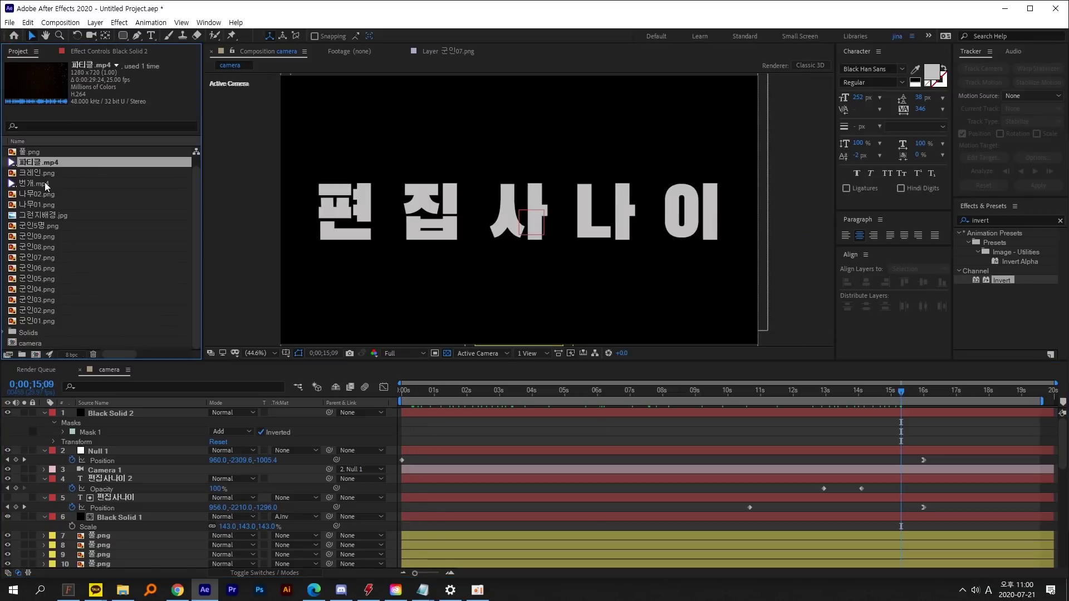
click(42, 155)
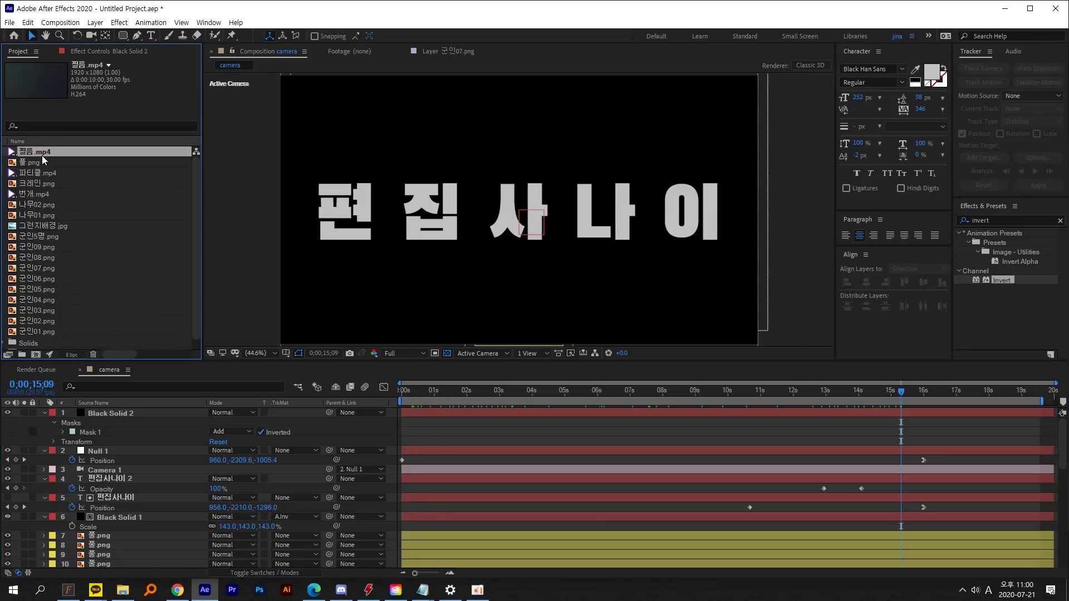
drag(42, 157, 94, 444)
click(502, 391)
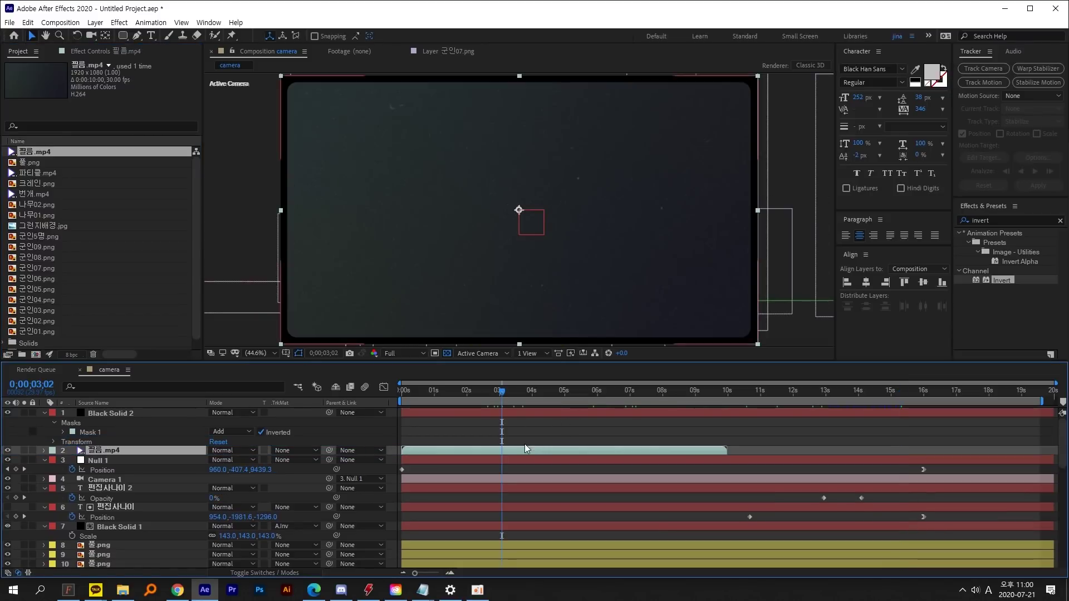
Step: Set the 필름.mp4 layer's blending mode to Soft Light and preview the result over the scene
click(225, 451)
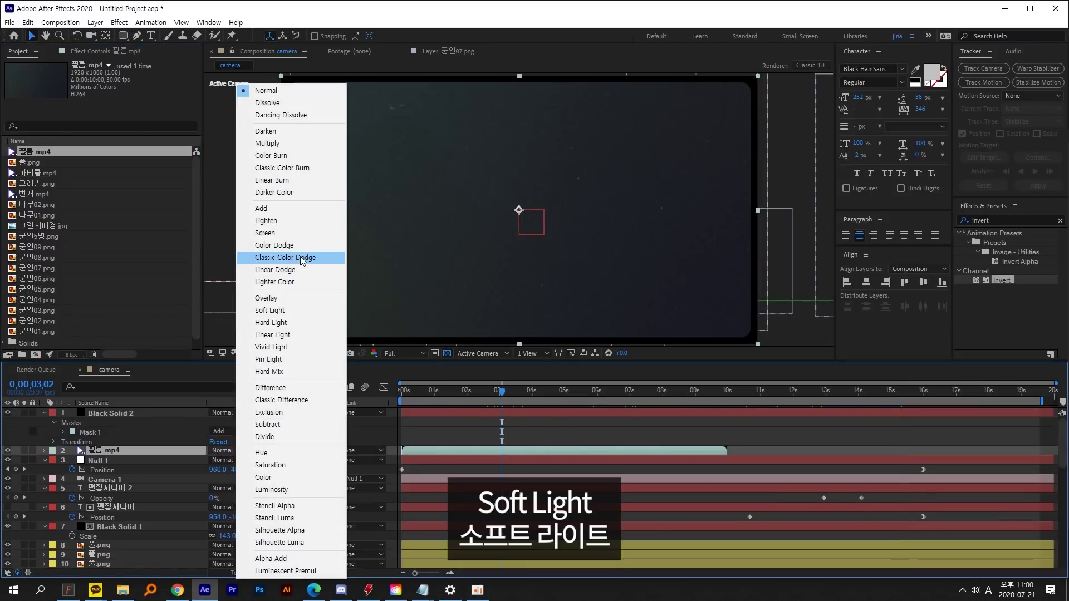
click(292, 310)
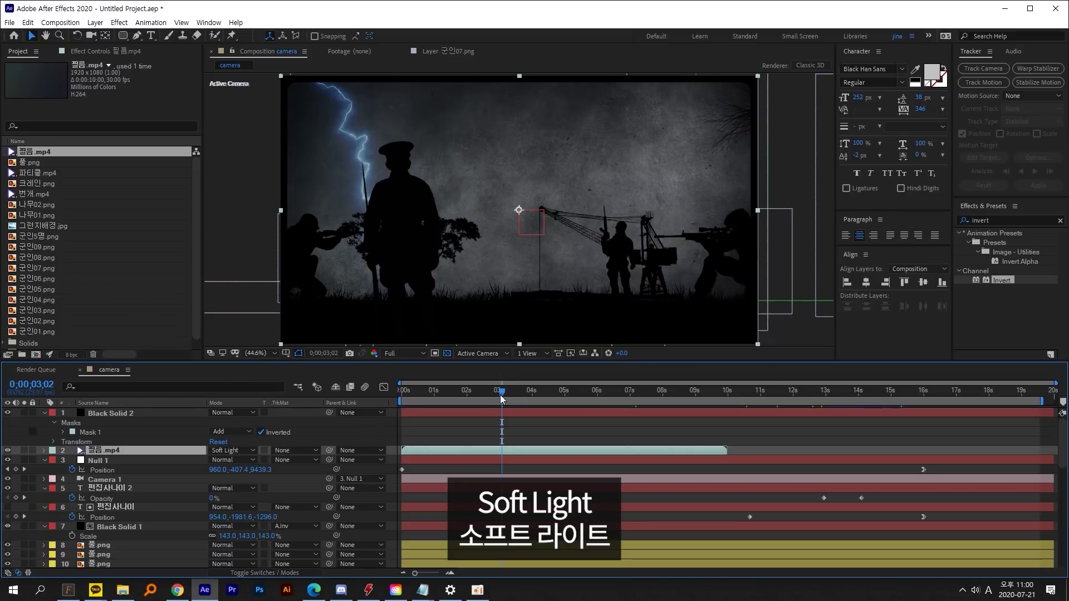
drag(502, 398, 477, 390)
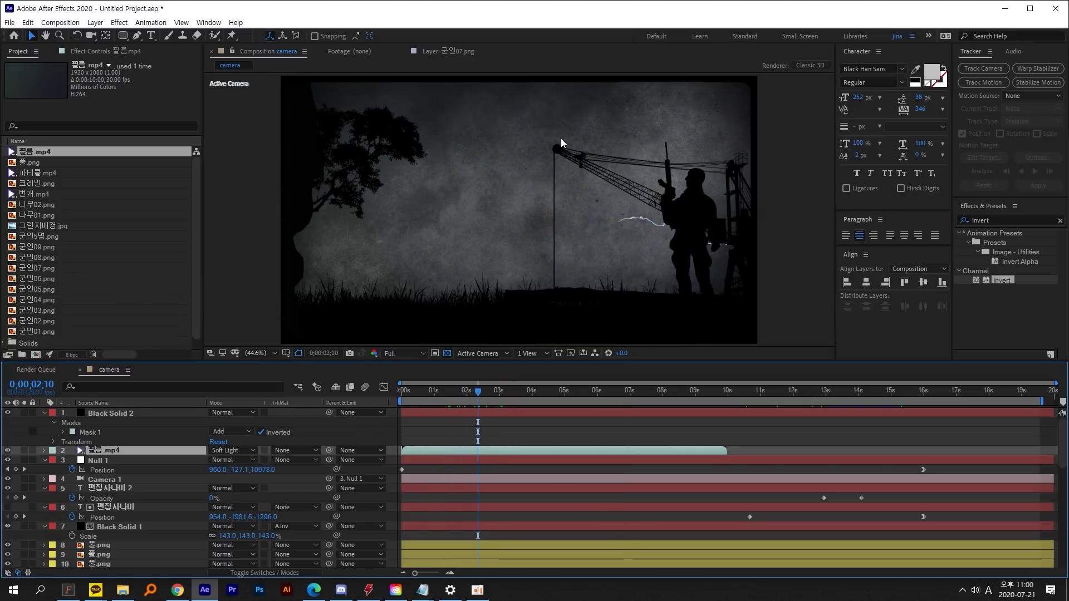
key(space)
Step: Duplicate the 필름.mp4 layer and place the copy so that it starts at 10 s, exactly where the original ends
click(615, 452)
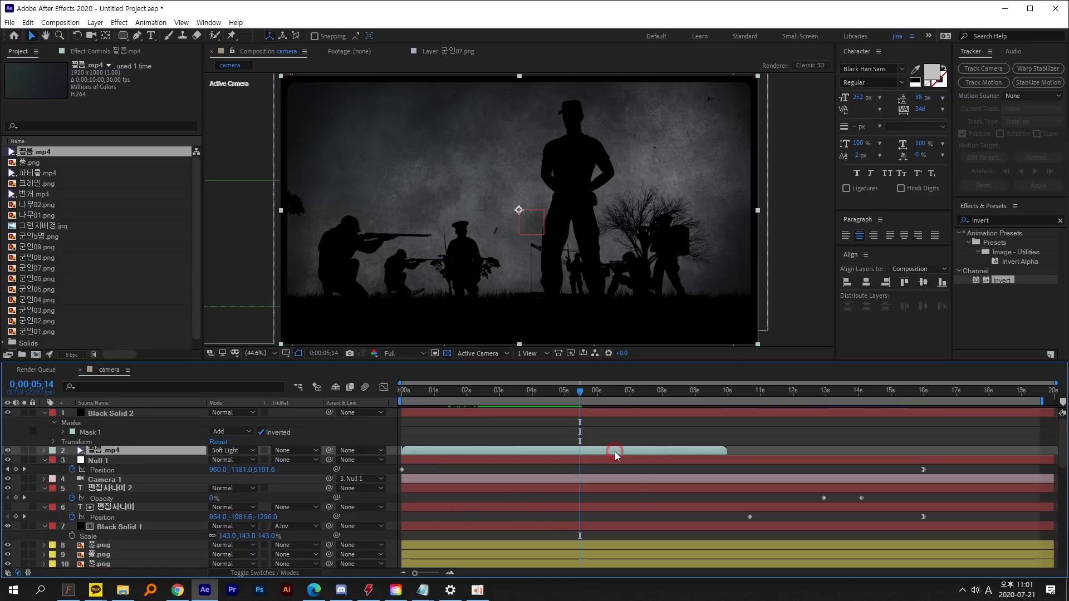
key(ctrl+d)
drag(456, 452, 761, 449)
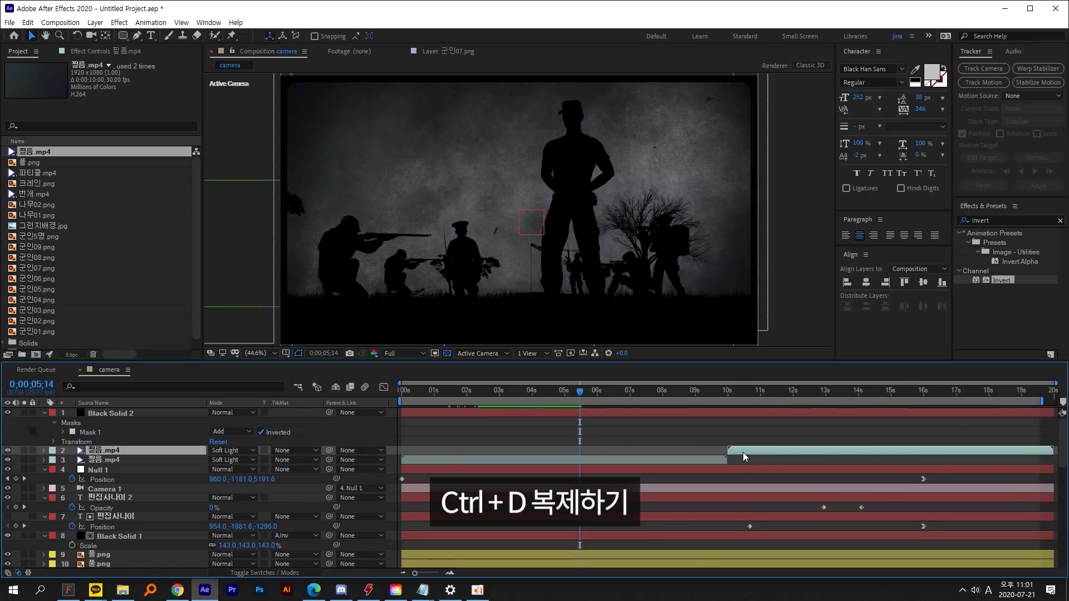
scroll(742, 452, up, 5)
drag(539, 451, 566, 450)
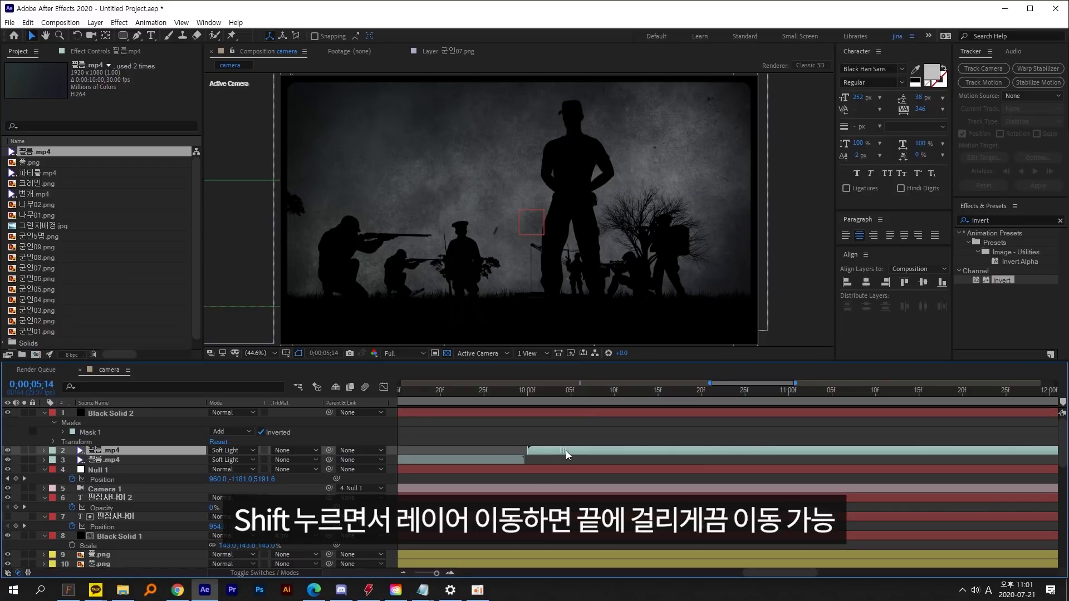
drag(522, 393, 623, 407)
scroll(635, 421, down, 3)
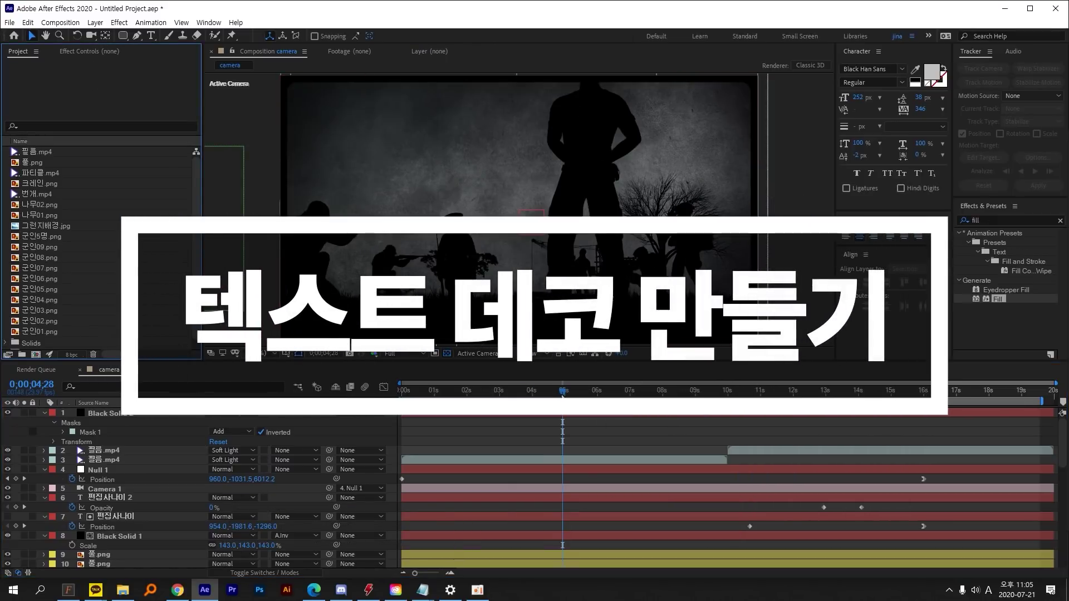
Step: Create a new 1920 x 1080, 20-second composition named text
drag(563, 393, 554, 393)
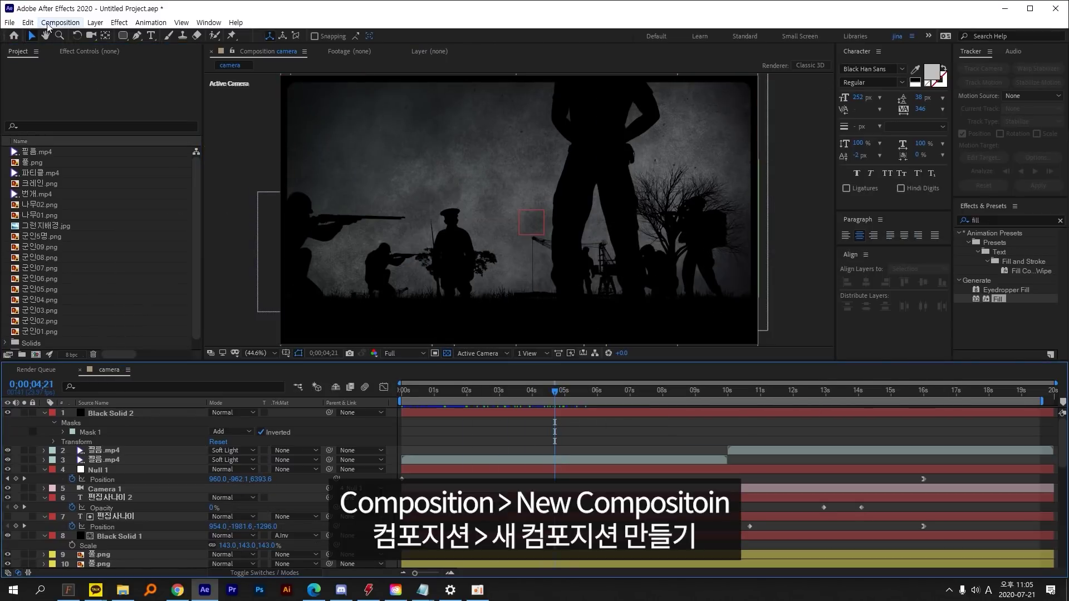
click(60, 22)
click(73, 34)
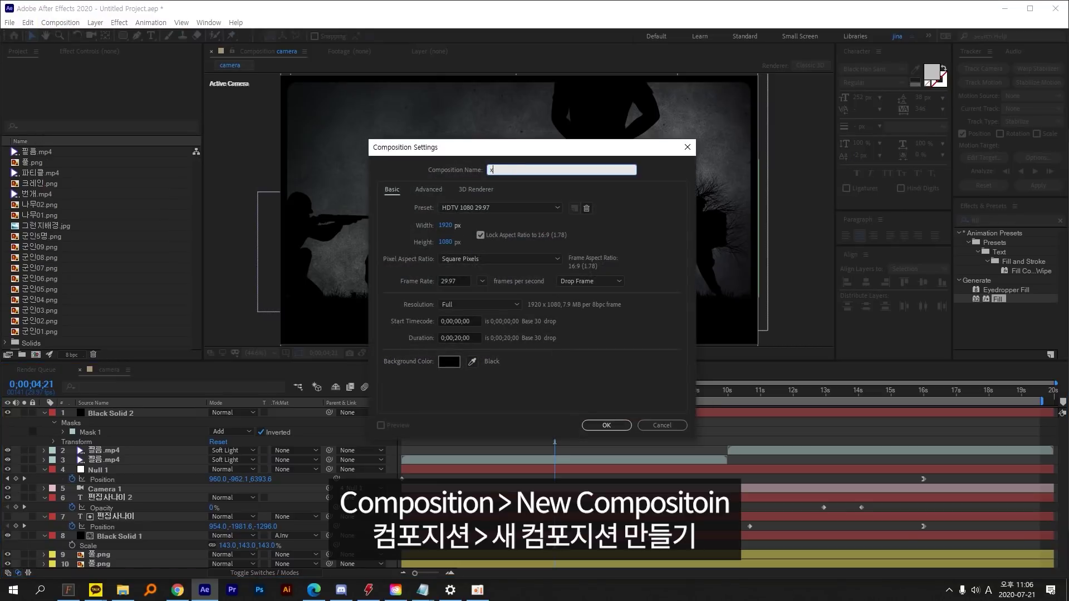
text(text)
key(Return)
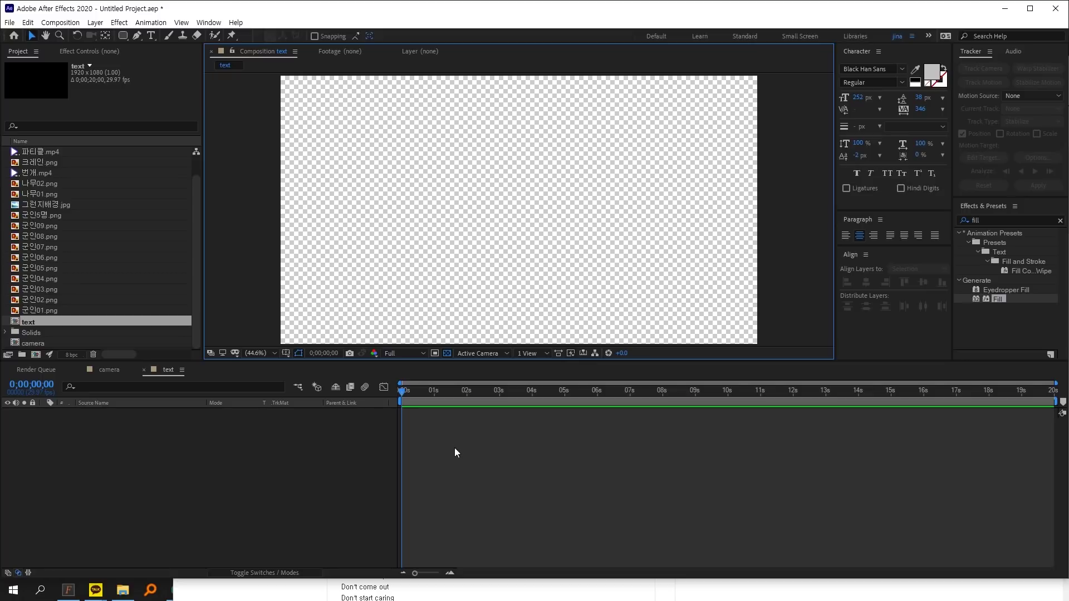
Step: Copy the "don't start now" lyrics from the web browser and paste them as a text layer in the text composition
click(299, 590)
drag(909, 67, 882, 47)
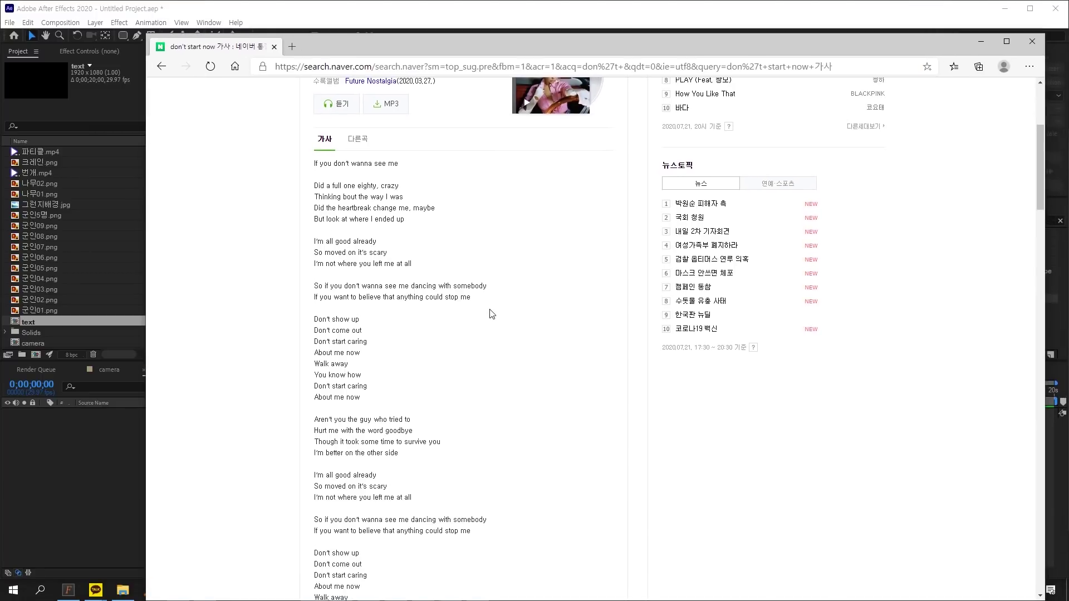
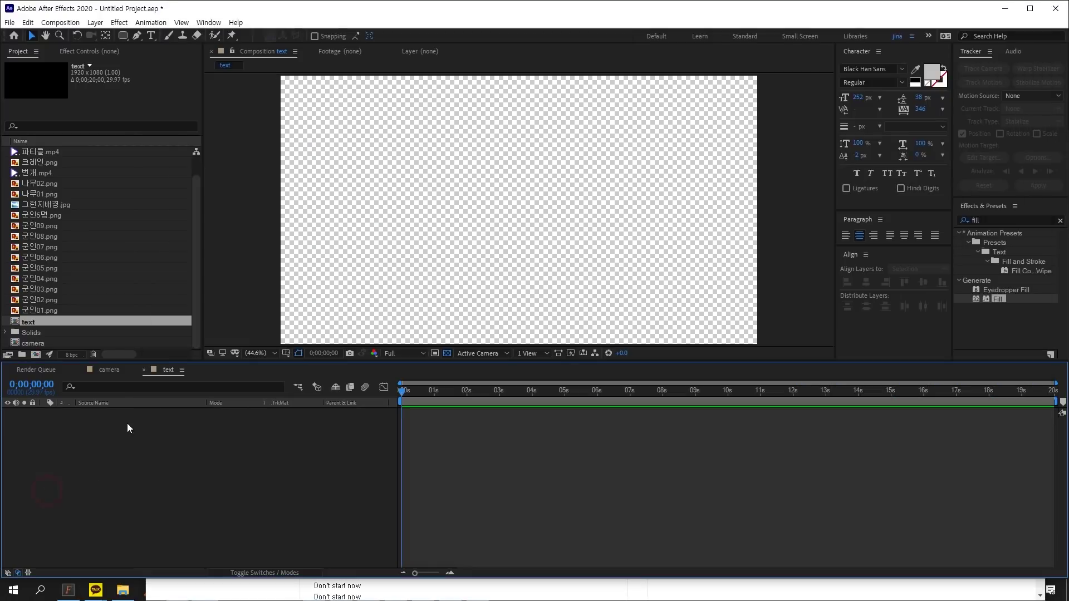
click(150, 37)
click(506, 165)
key(ctrl+v)
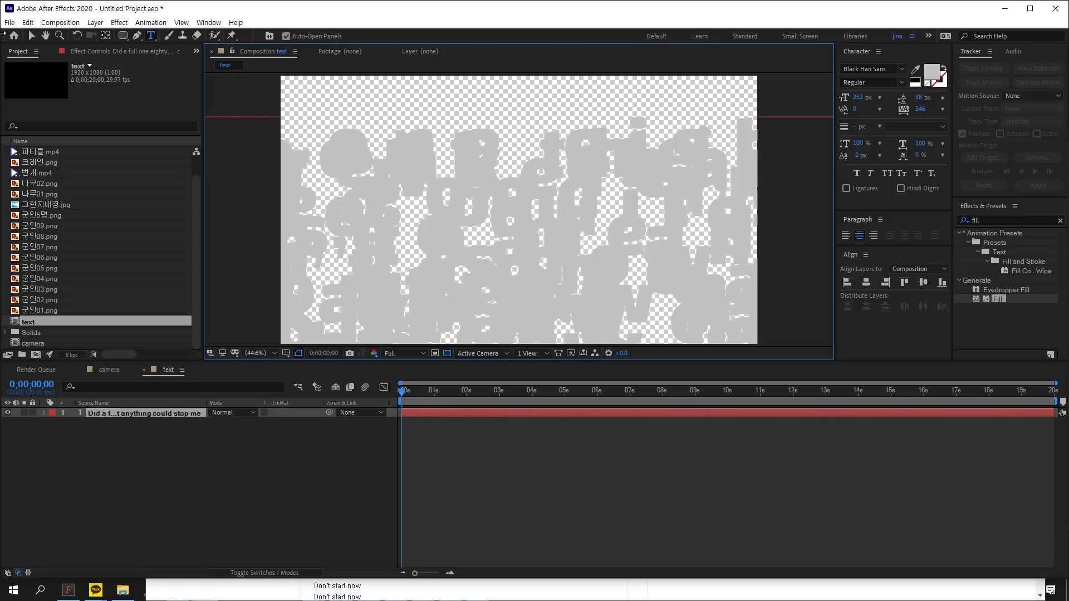
click(31, 36)
Step: Format the lyrics as black Noto Sans CJK KR Light text at 30 px
drag(863, 100, 741, 102)
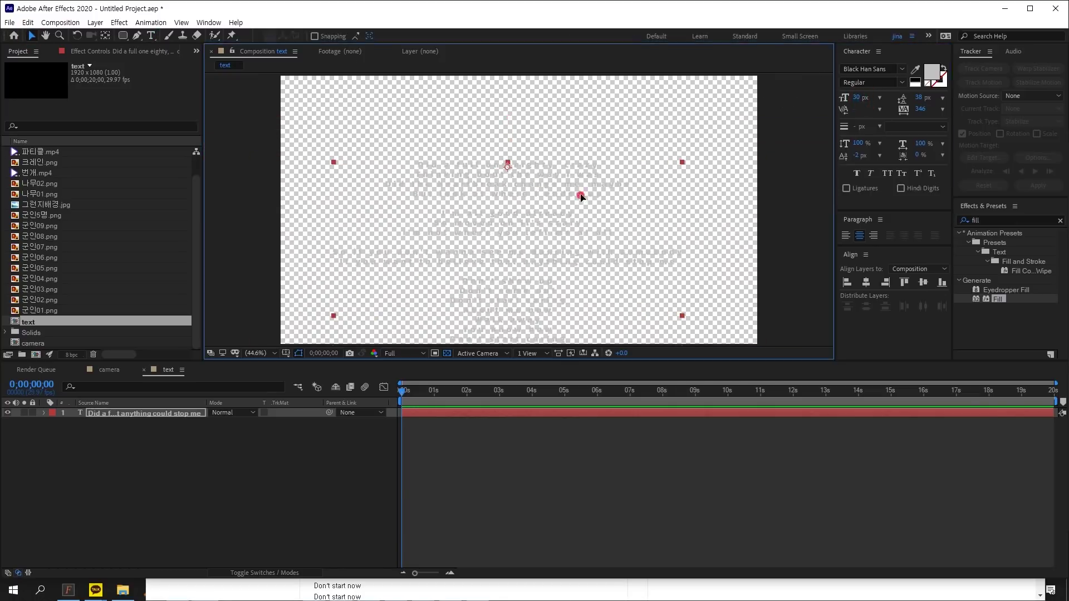
click(931, 72)
click(716, 172)
click(901, 69)
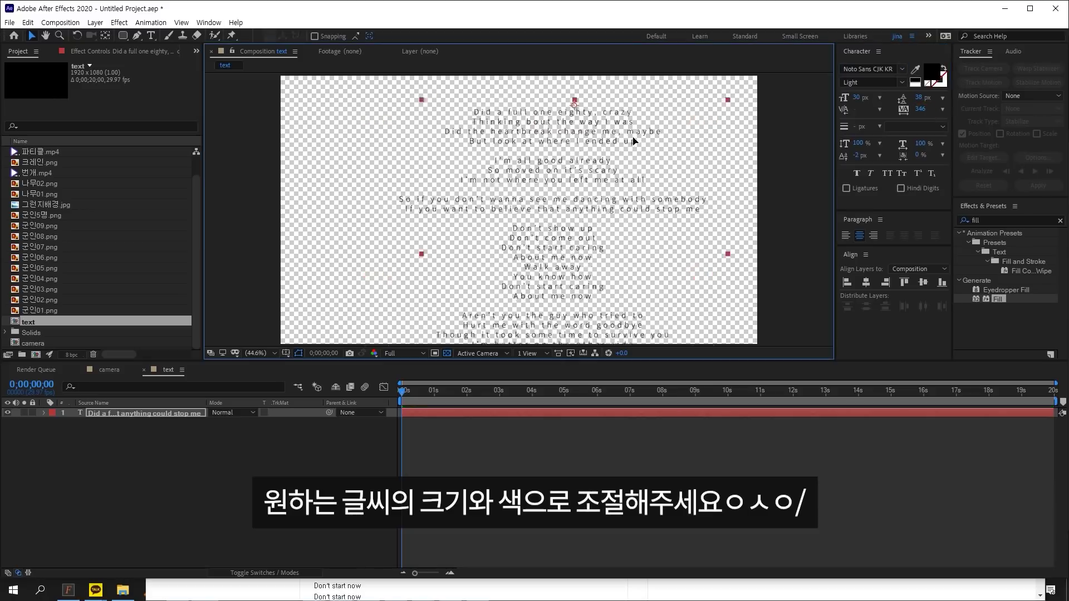
Step: Right-align the lyrics and move them close to the right edge of the frame
drag(632, 137, 640, 135)
click(873, 236)
drag(543, 163, 699, 142)
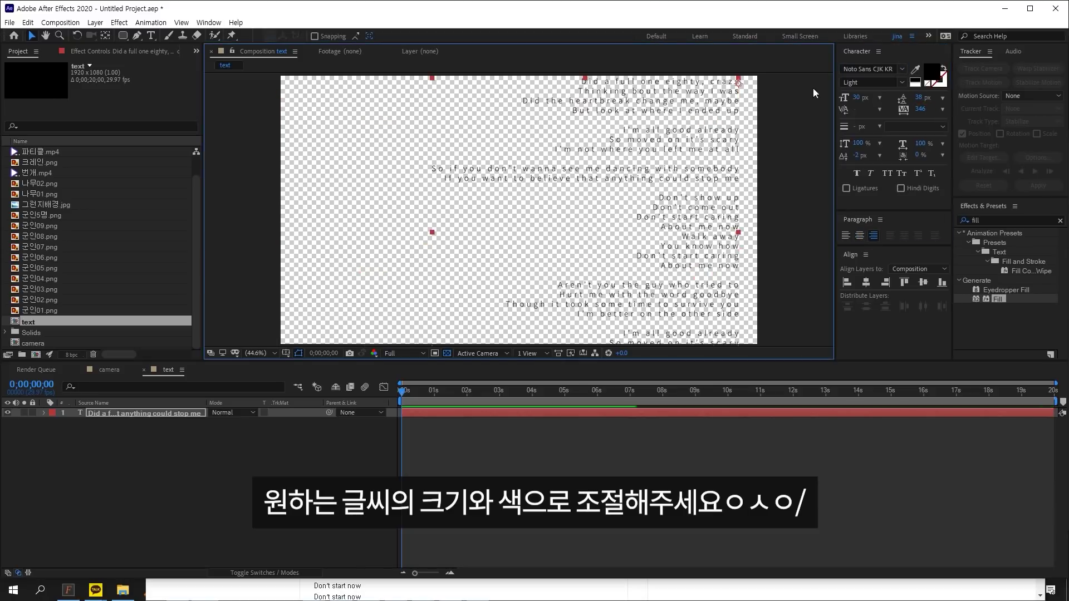
Step: Set the lyrics to 19 px size, 30 px leading and 223 tracking, and fit the block inside the frame's right side
drag(919, 99, 857, 100)
drag(702, 168, 706, 207)
drag(917, 110, 847, 109)
drag(702, 213, 704, 198)
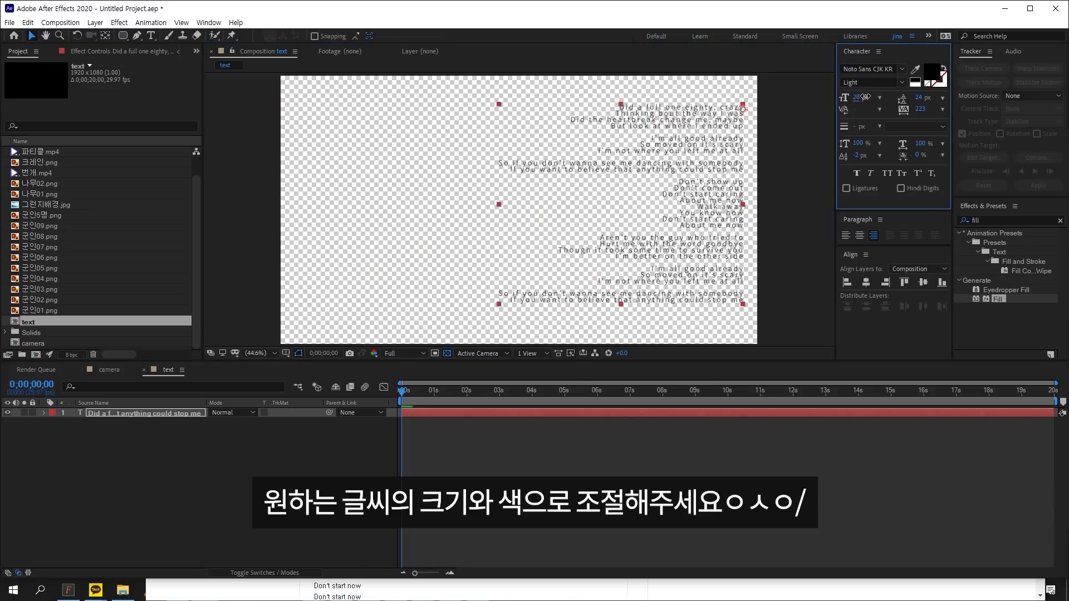
drag(860, 99, 856, 99)
drag(918, 98, 922, 98)
drag(692, 202, 694, 188)
click(370, 400)
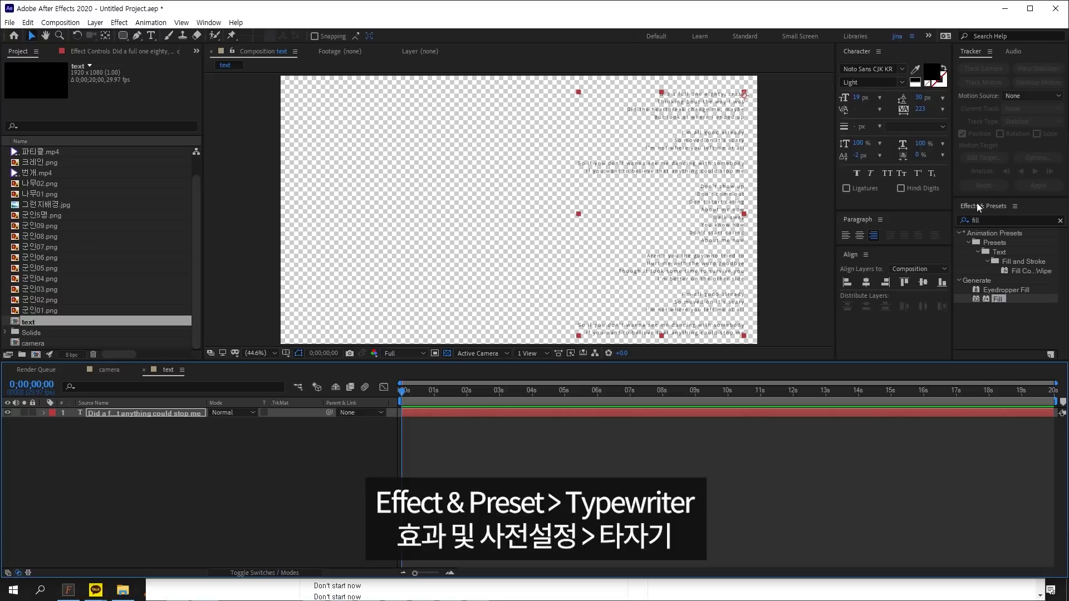
Step: Apply the Typewriter animation preset to the lyrics layer from the start of the composition and preview it
click(994, 219)
text(type)
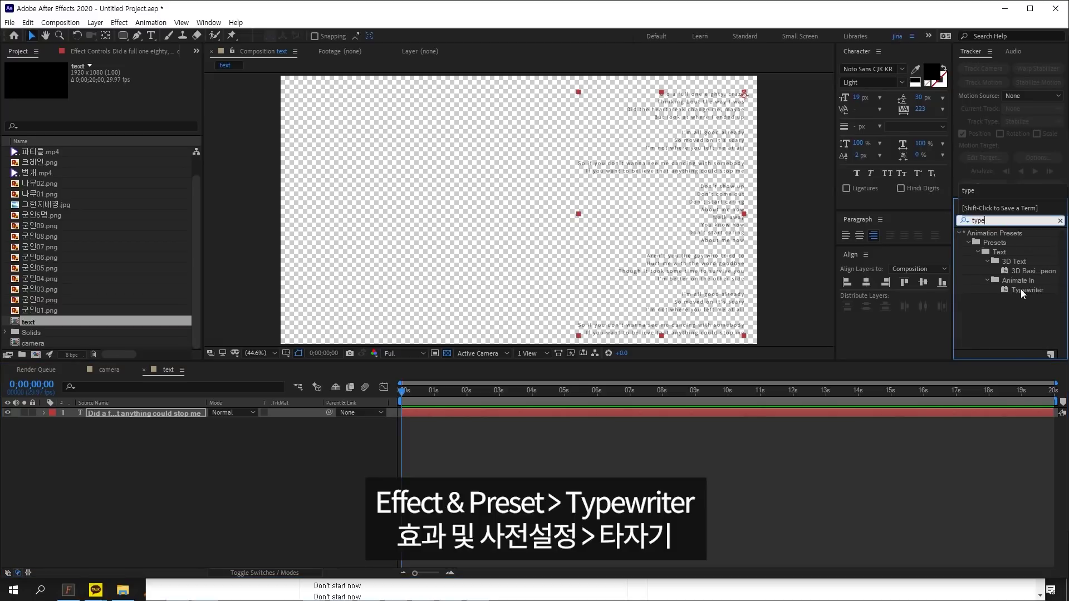
click(1022, 289)
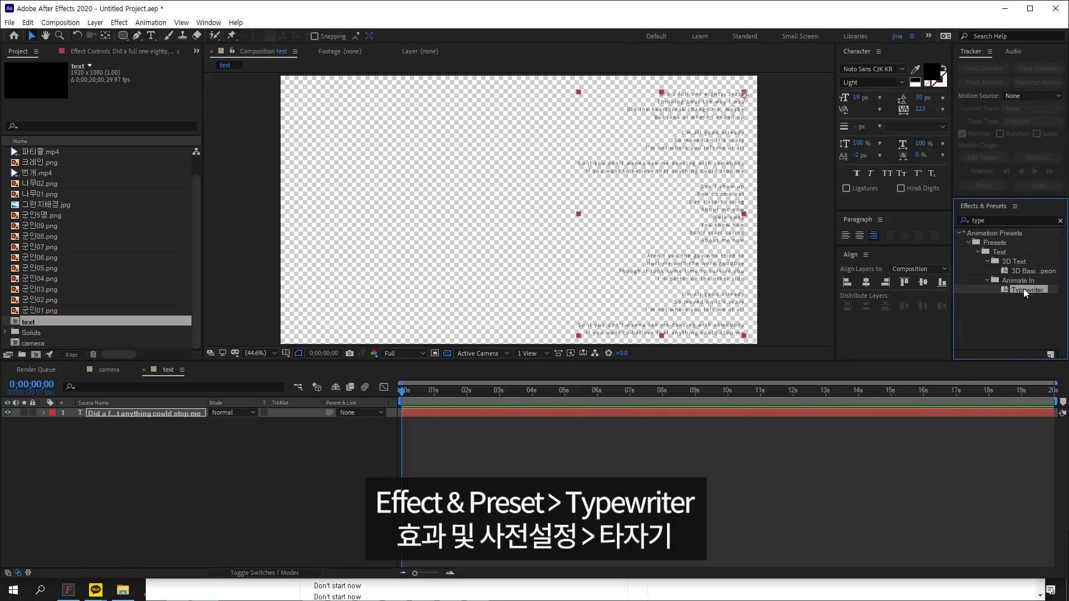
drag(445, 370, 398, 393)
drag(1022, 295, 419, 412)
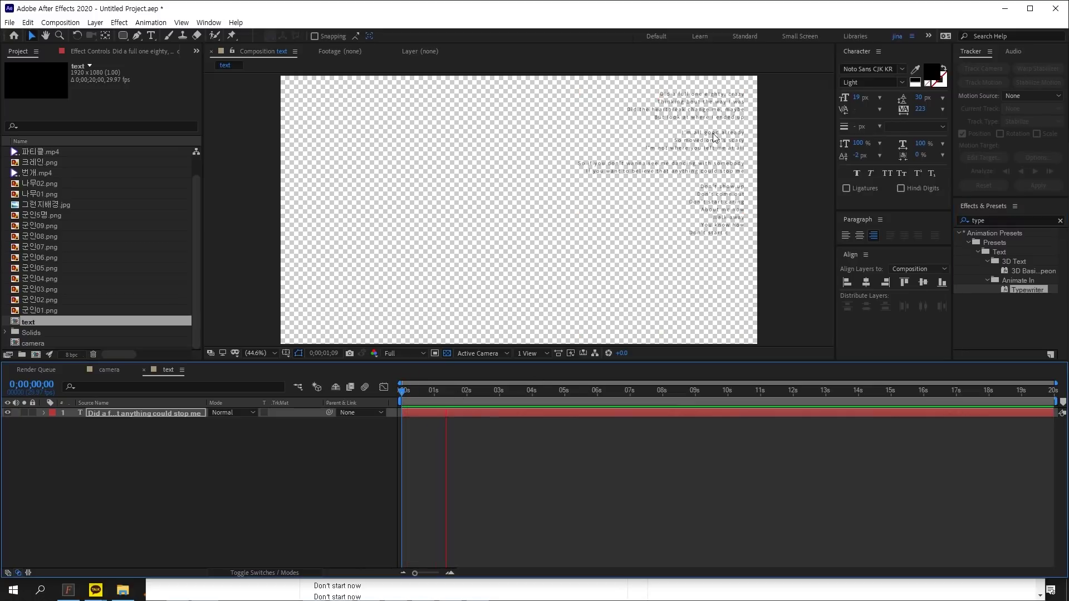
key(space)
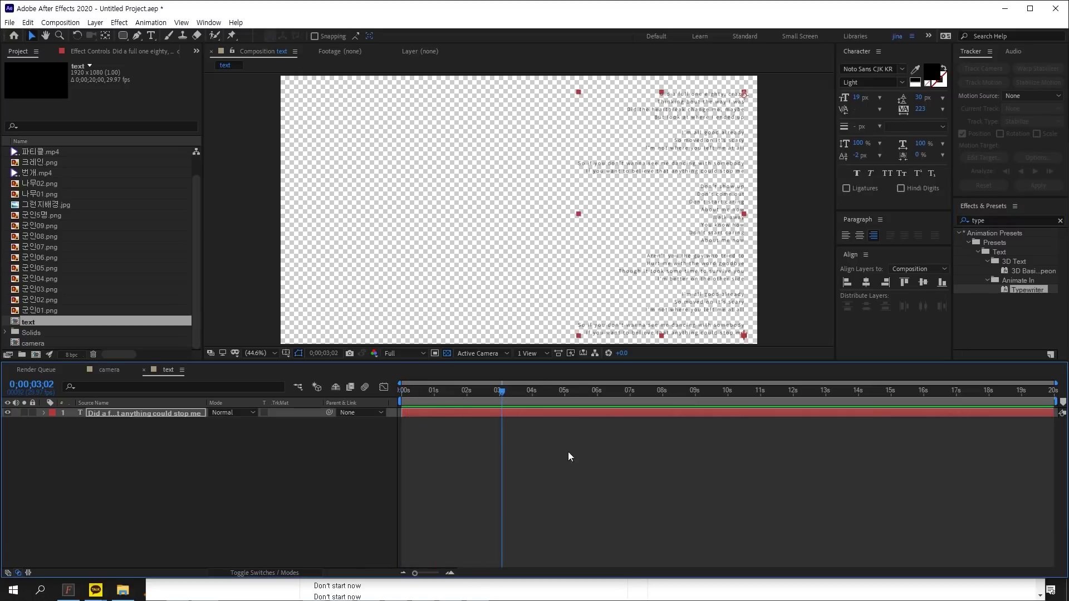
Step: Reveal the typewriter keyframes, move the ending Start keyframe to about 4 s to slow the typing, and preview it
key(u)
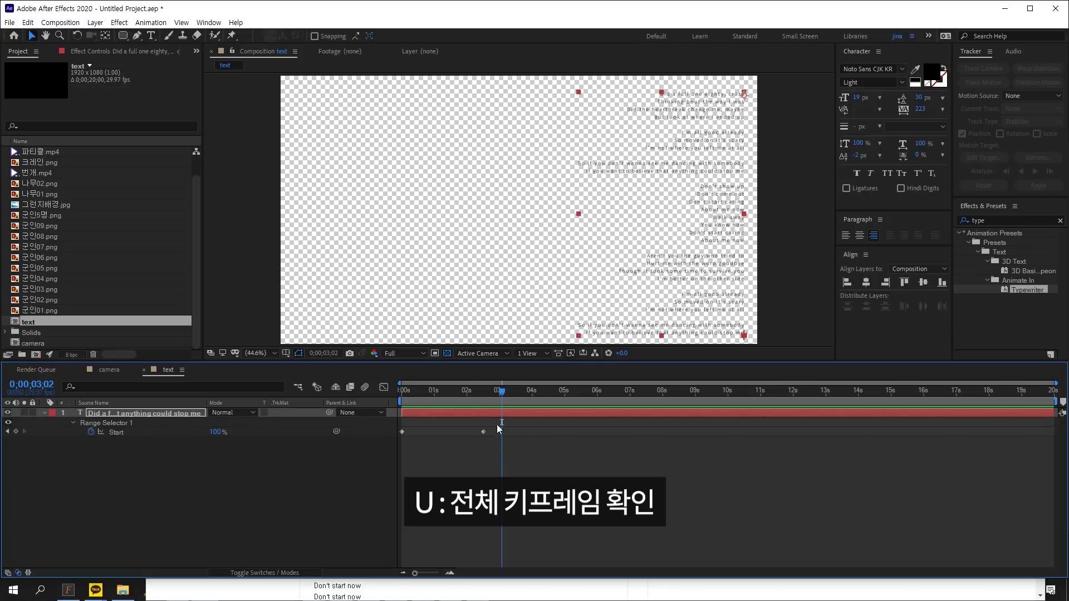
drag(494, 392, 451, 391)
click(483, 432)
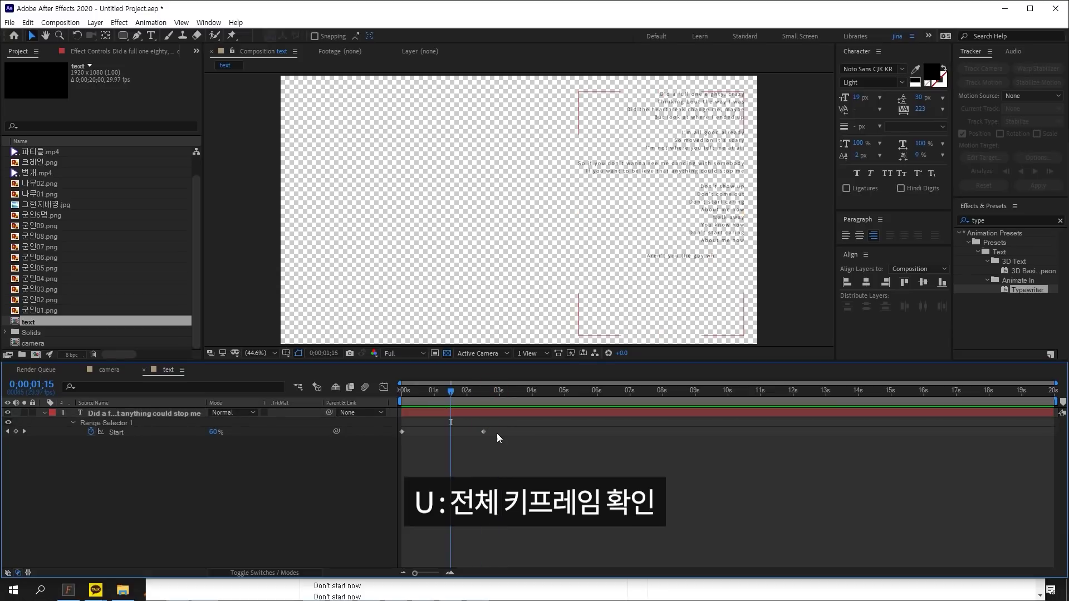
drag(483, 432, 529, 432)
click(402, 389)
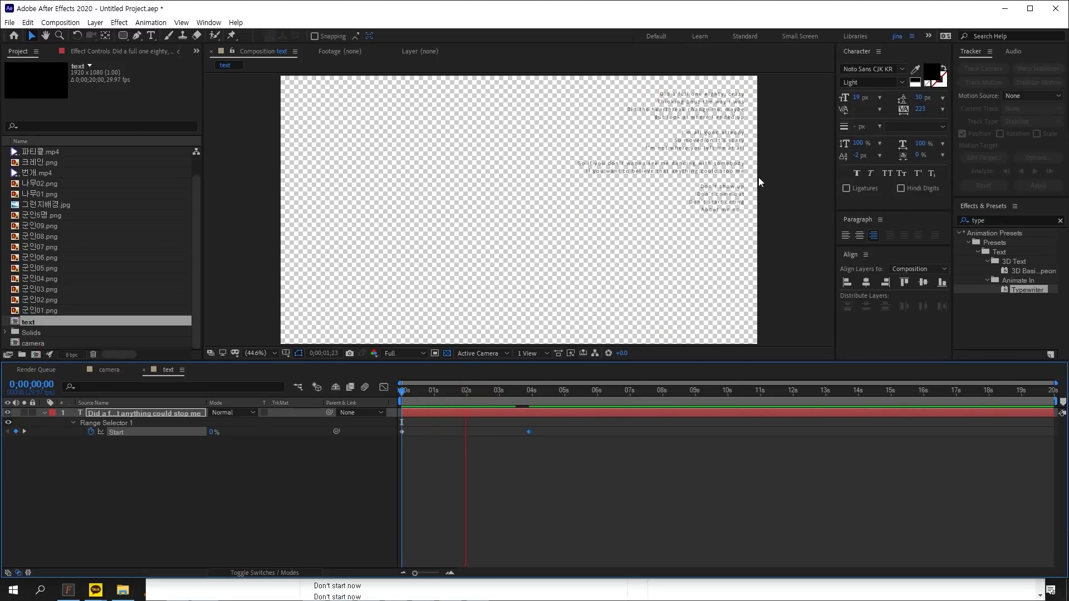
key(space)
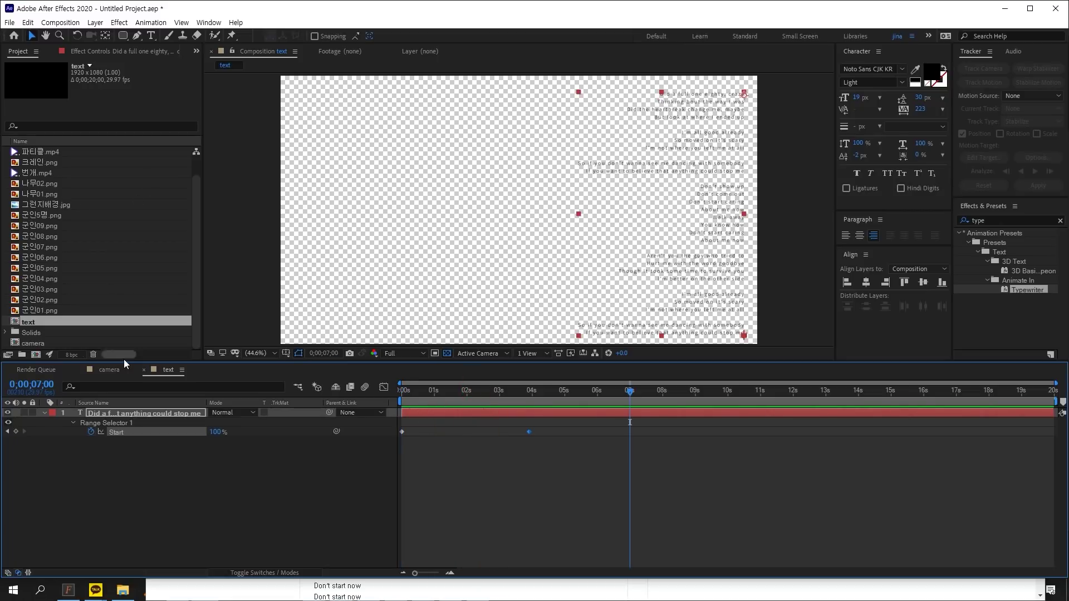
Step: Add the text composition to the camera composition beneath the black border solid and make it a 3D layer
click(109, 369)
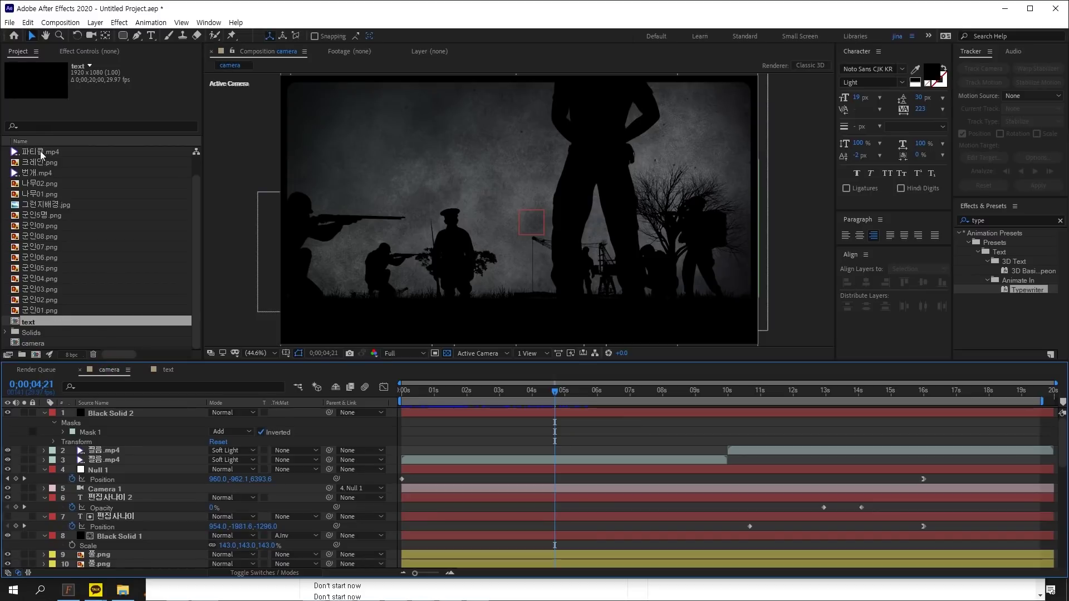
drag(30, 321, 124, 444)
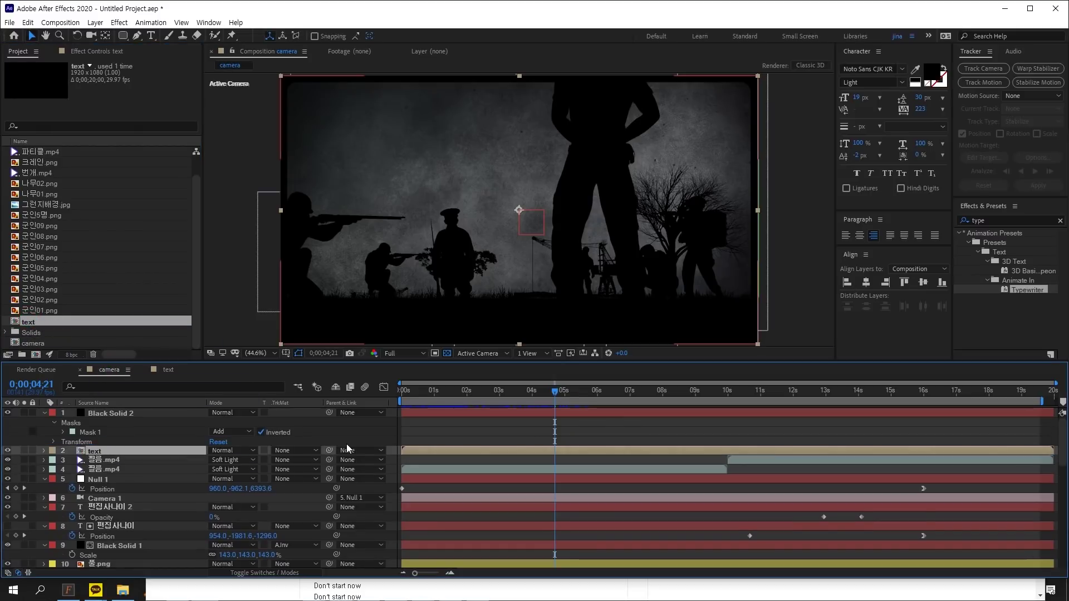
click(285, 573)
click(271, 451)
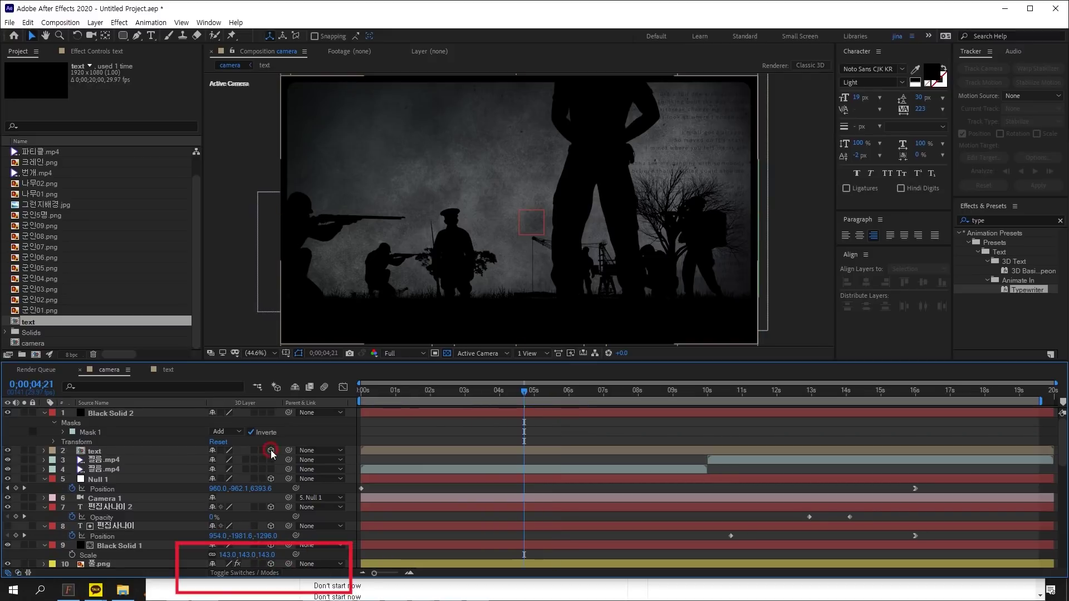
Step: Show two horizontal views and move the text layer in the Top view farther back among the scene layers
click(534, 353)
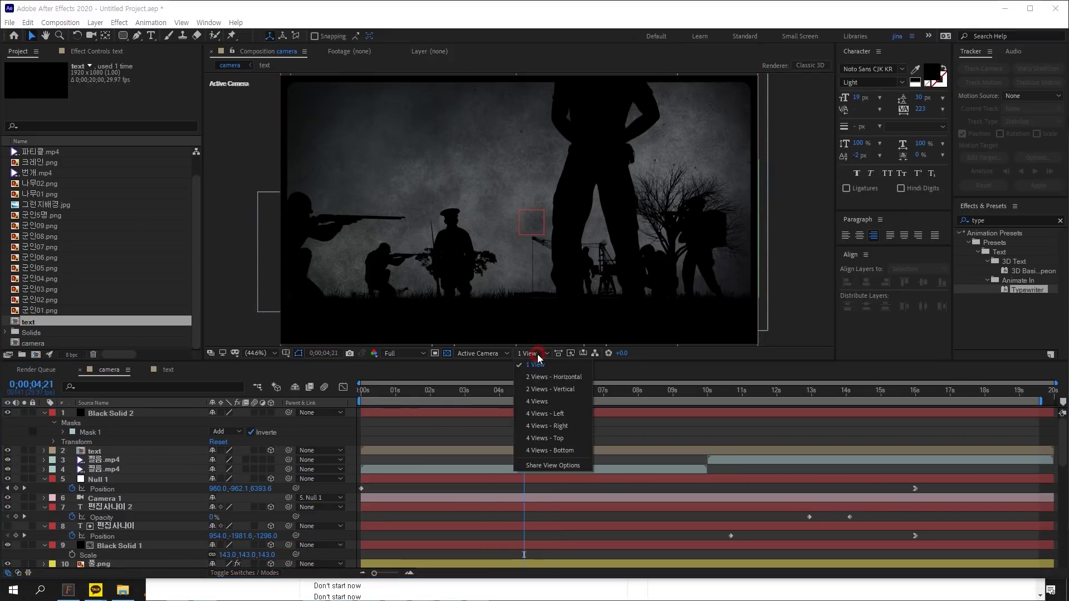
click(551, 379)
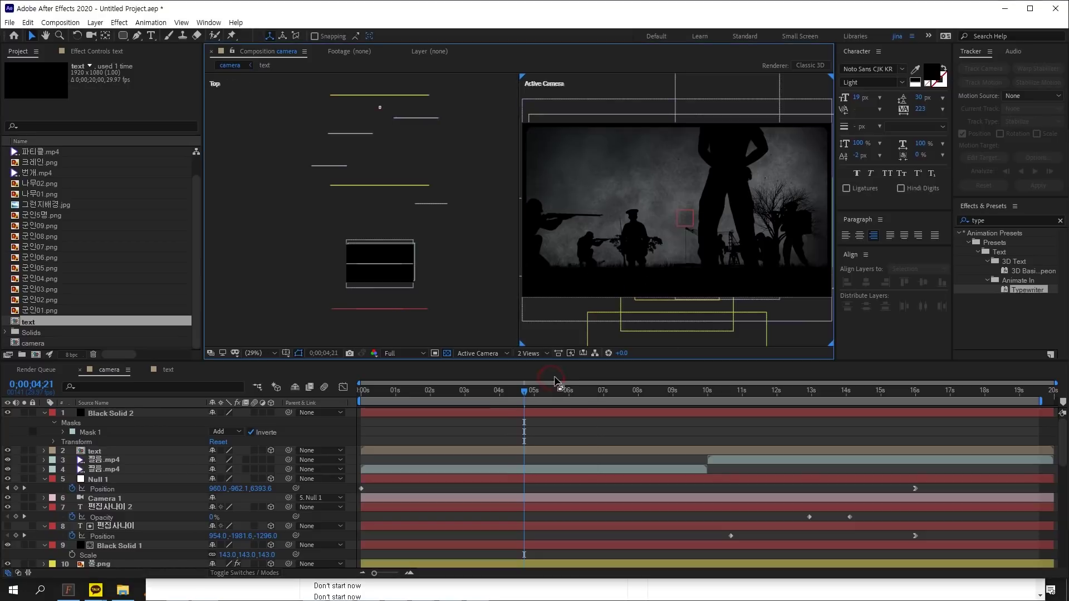
click(111, 452)
click(380, 312)
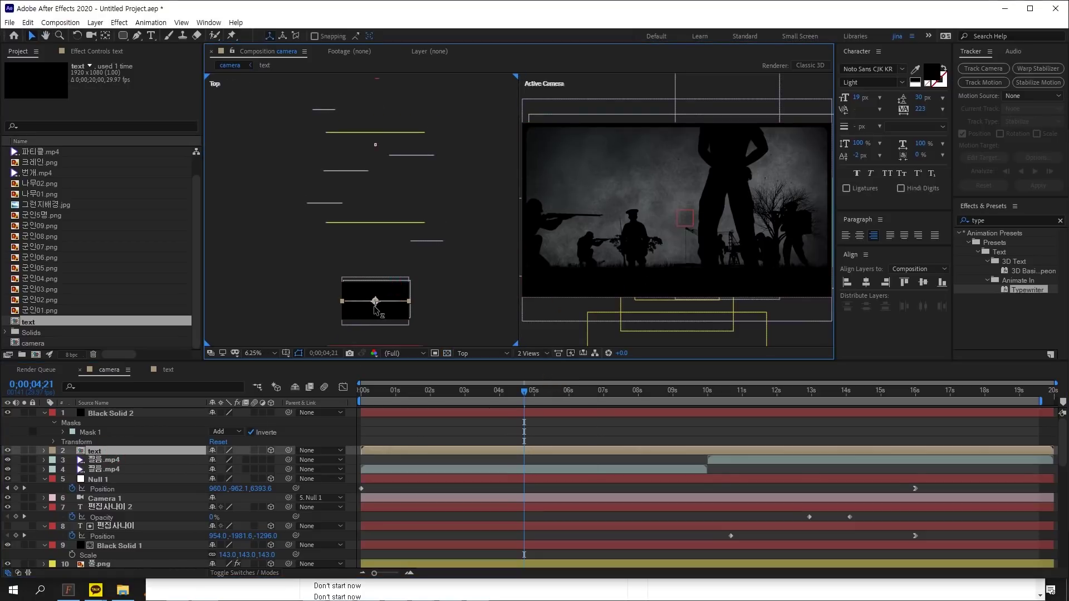
drag(374, 306, 392, 172)
drag(399, 122, 404, 149)
Step: At about 6 s, raise the text layer into the sky beside the standing soldier in the camera view, and preview its placement
click(524, 394)
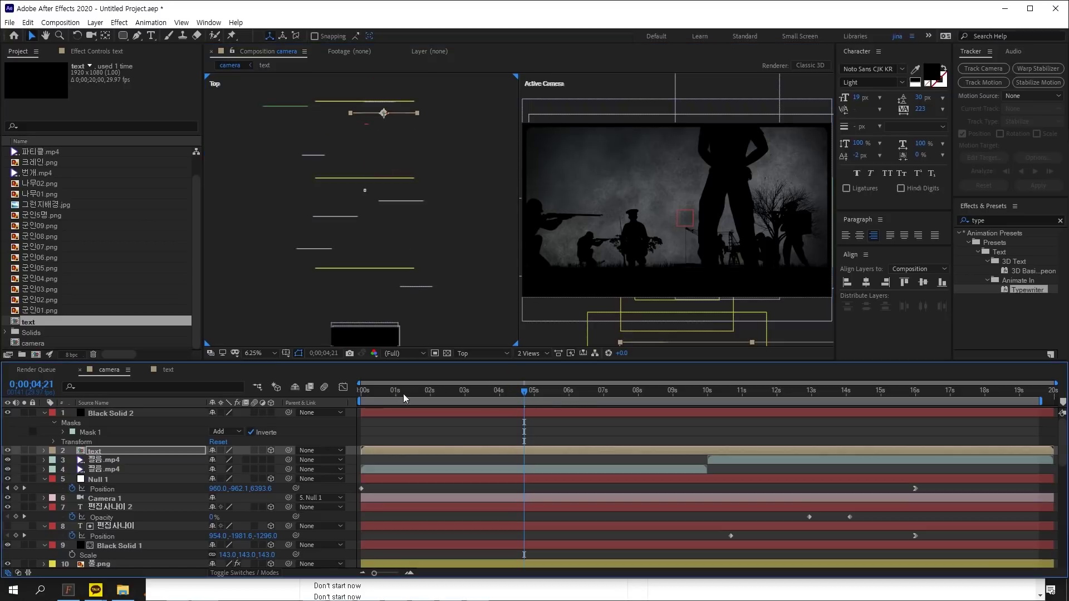
drag(403, 395, 574, 397)
click(744, 327)
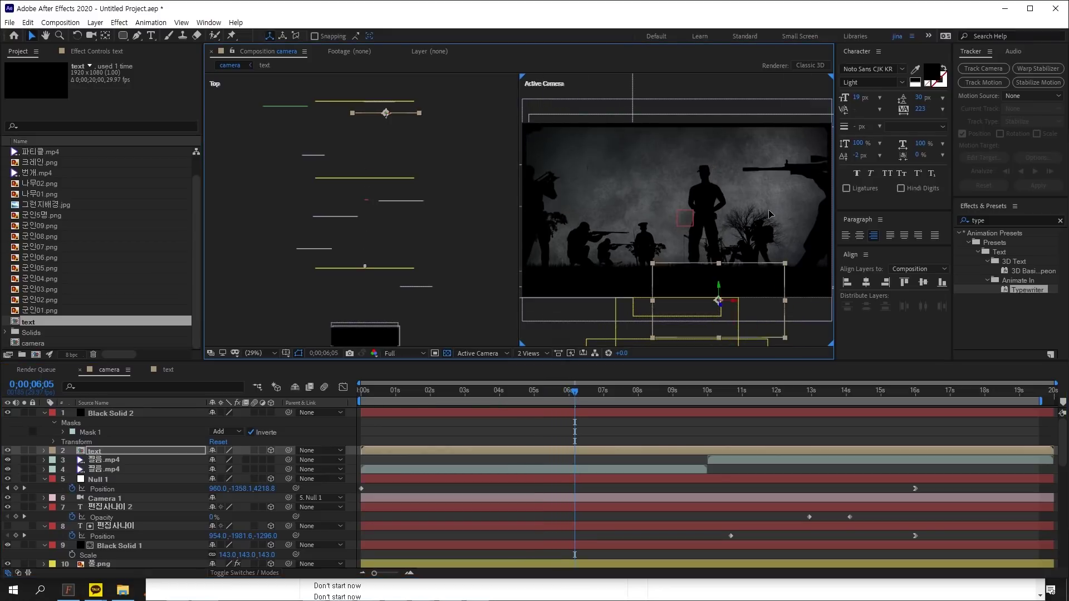
drag(751, 284, 778, 196)
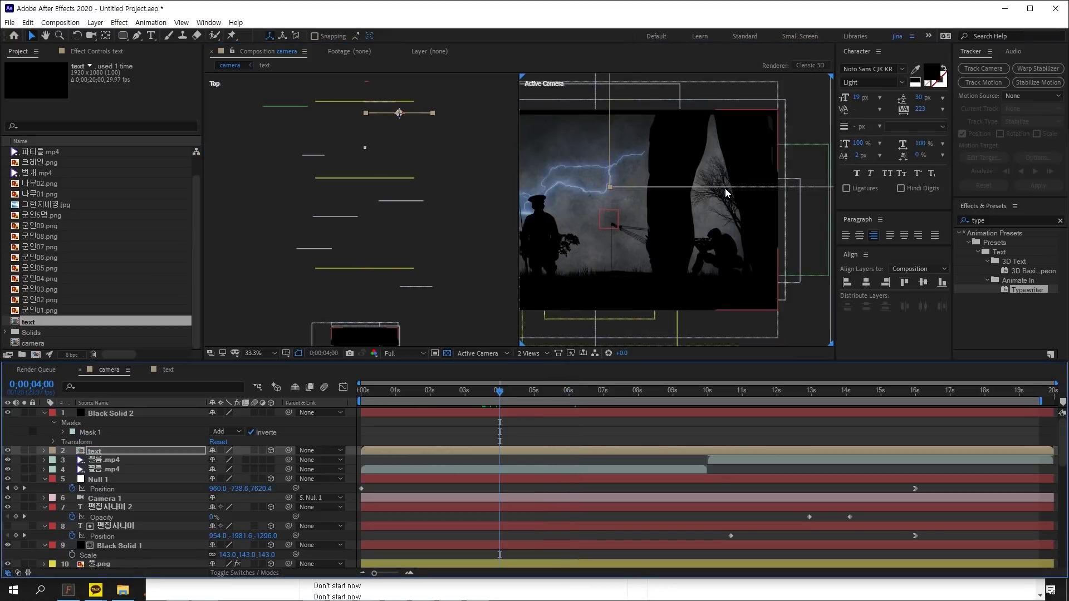
key(grave)
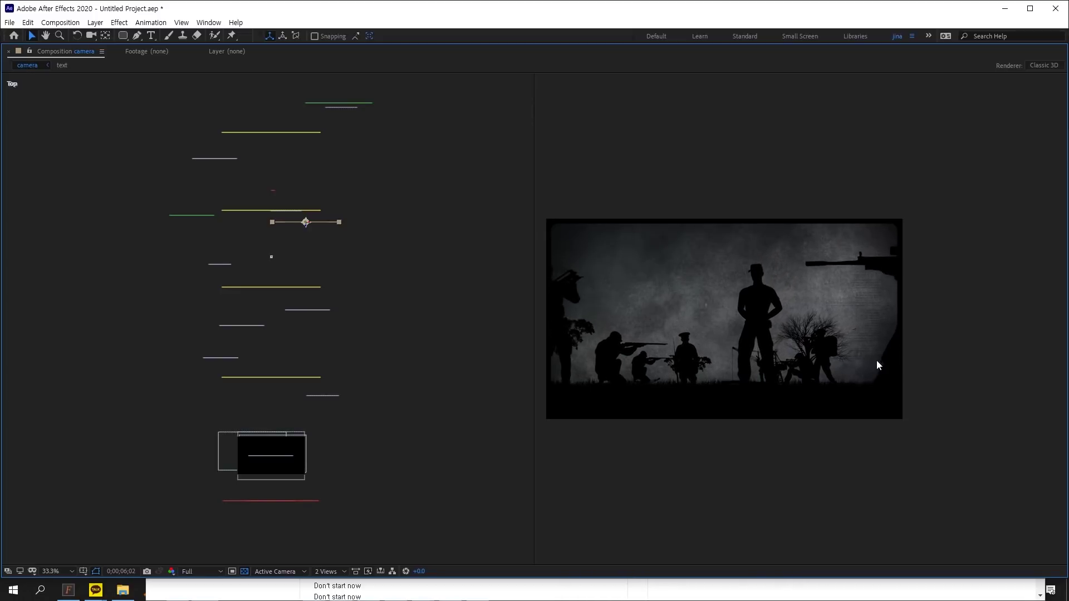
key(grave)
drag(587, 394, 611, 393)
click(769, 205)
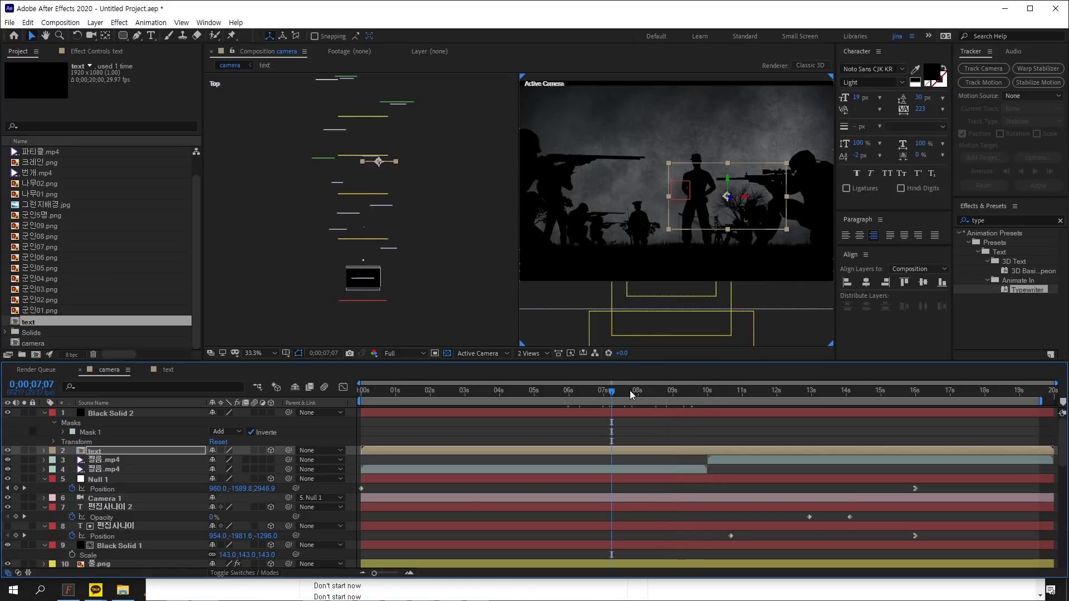
Step: Duplicate the text layer and set the copy's Scale to -100, 100, 100 with proportions unlinked
key(ctrl+d)
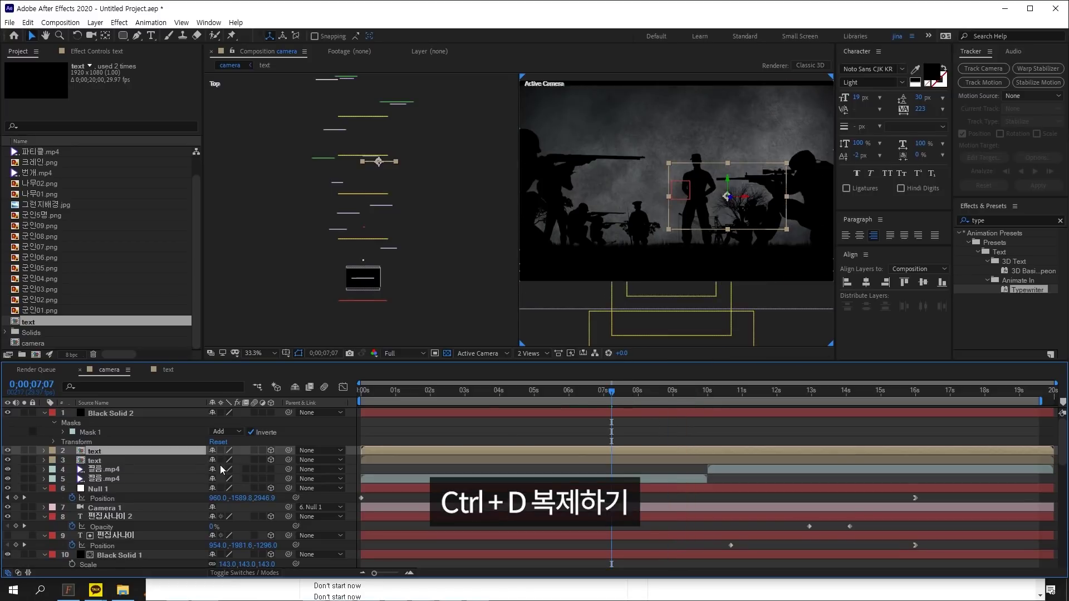
key(s)
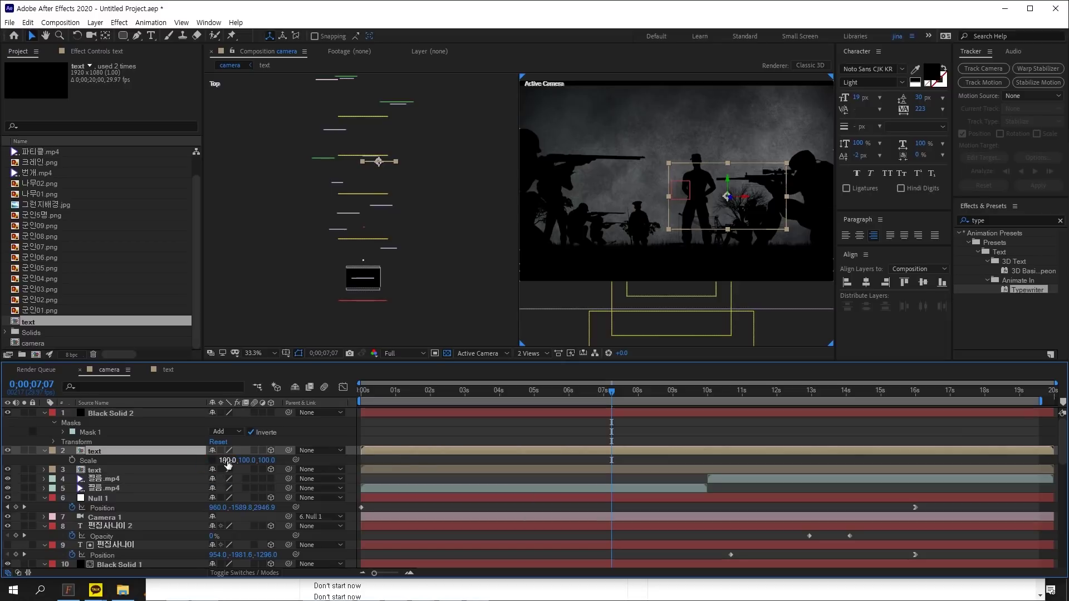
text(-100)
key(Return)
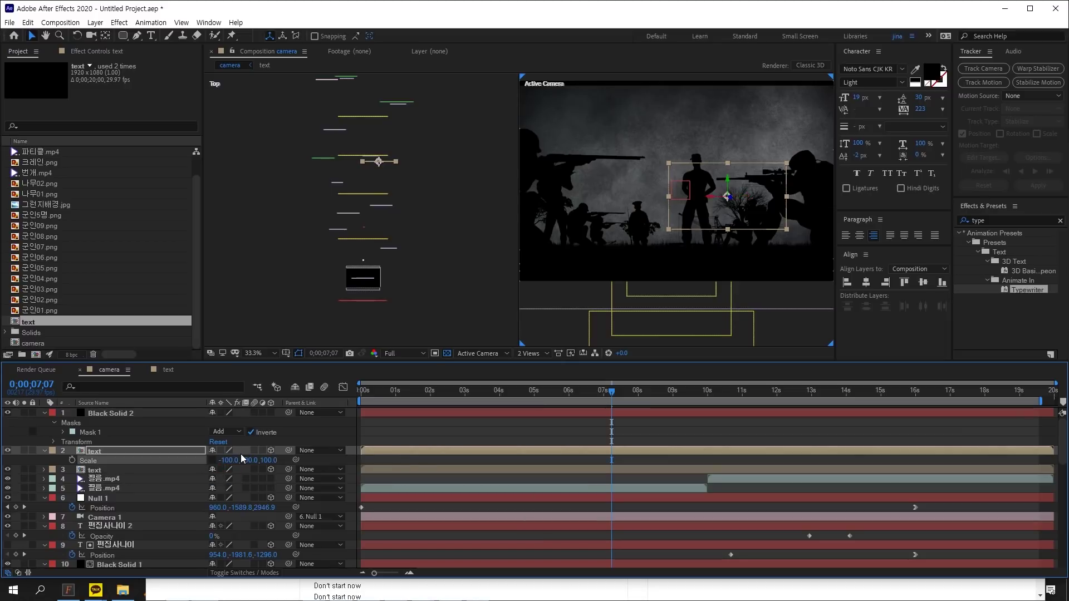
click(212, 459)
Step: Move the duplicated text layer closer to the camera and over to the frame's left side, and preview it from about 6 s
drag(688, 226, 703, 221)
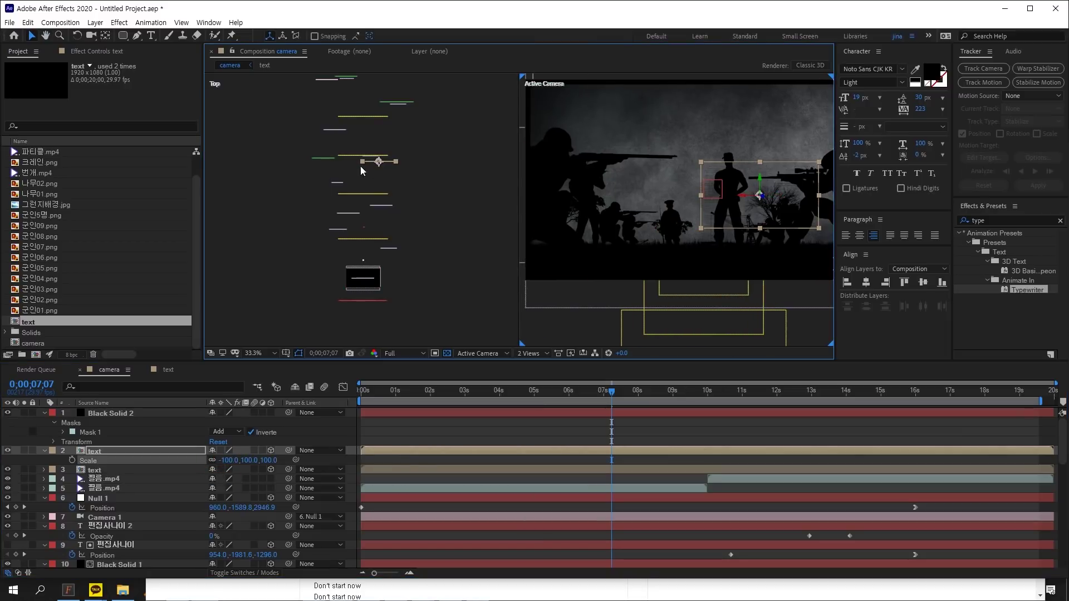
drag(381, 167, 383, 204)
drag(765, 232, 590, 193)
drag(598, 392, 567, 392)
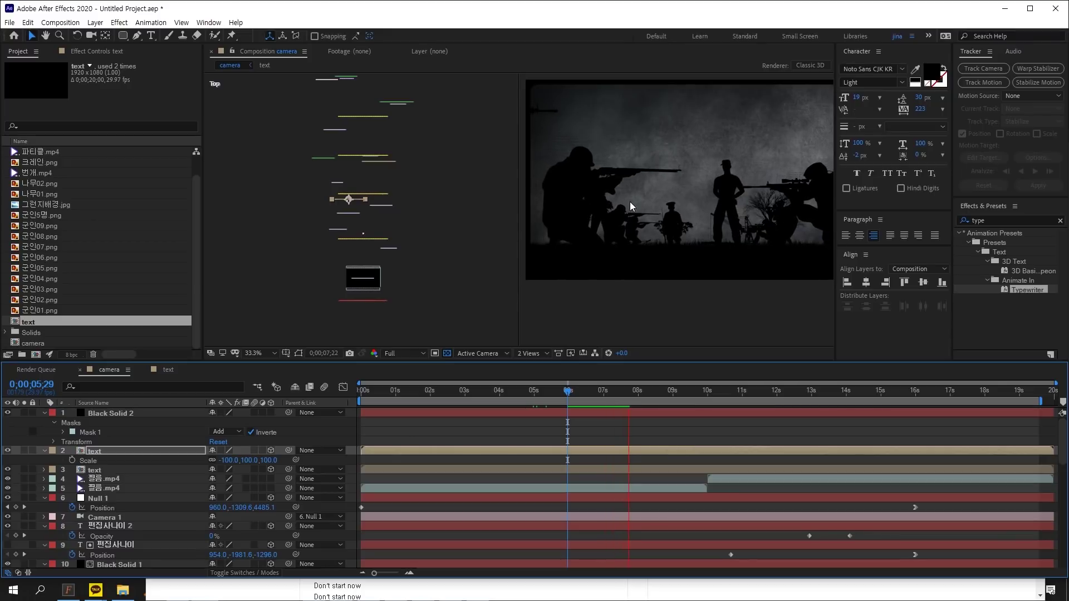
key(space)
Step: Move both text layers beneath Black Solid 1 in the layer order and check the ending title and the scene around 9 s
drag(640, 396, 874, 402)
shift+click(115, 472)
drag(120, 470, 114, 512)
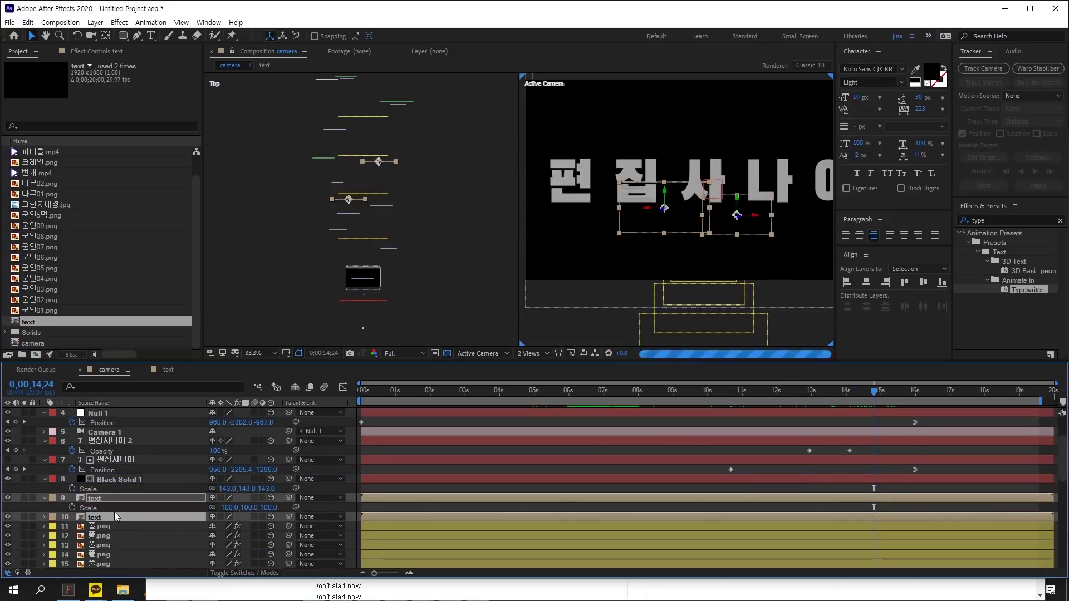
click(745, 395)
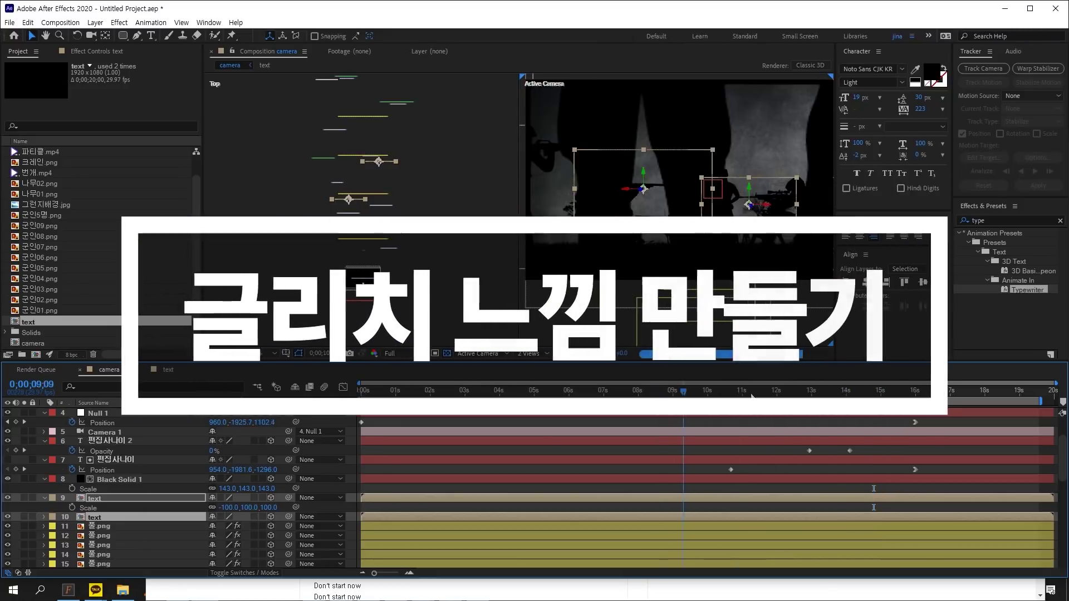
click(691, 390)
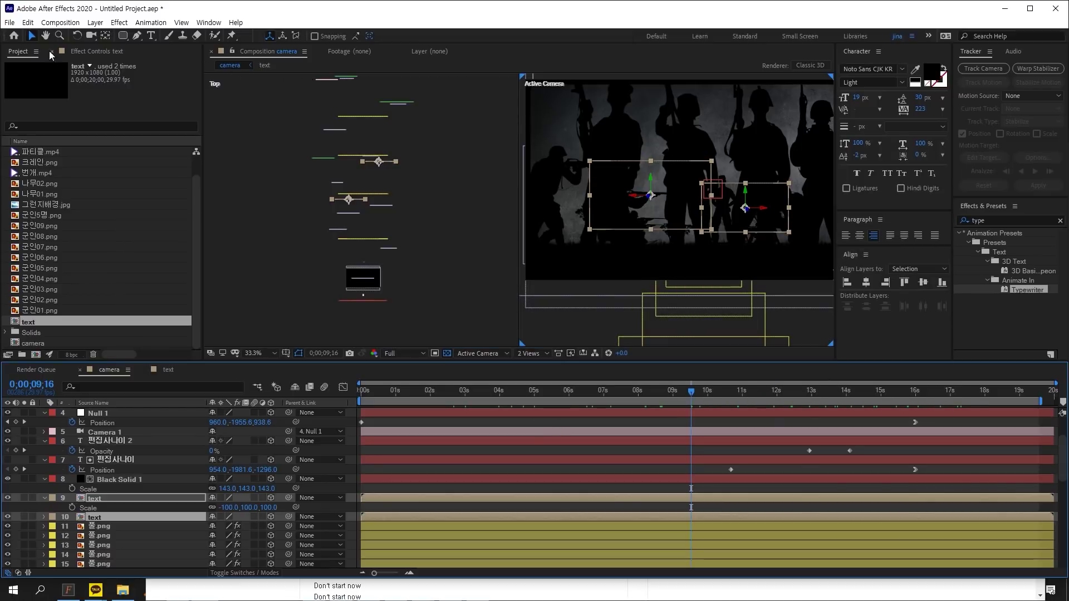
Step: Create a composition named master with the HDTV 1080 29.97 preset and a 20-second duration
click(60, 22)
click(66, 33)
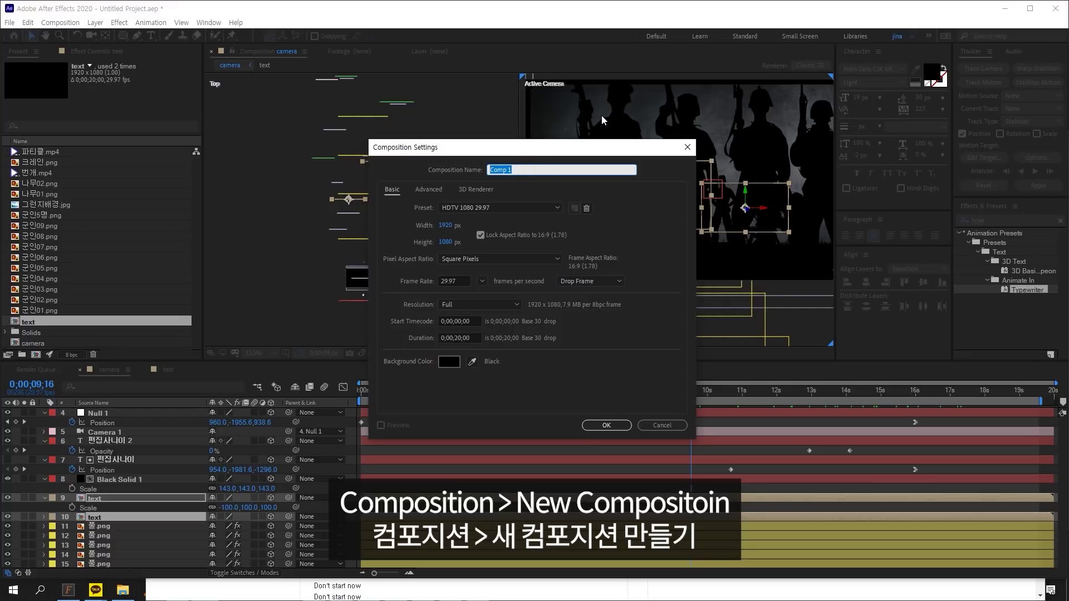
key(BackSpace)
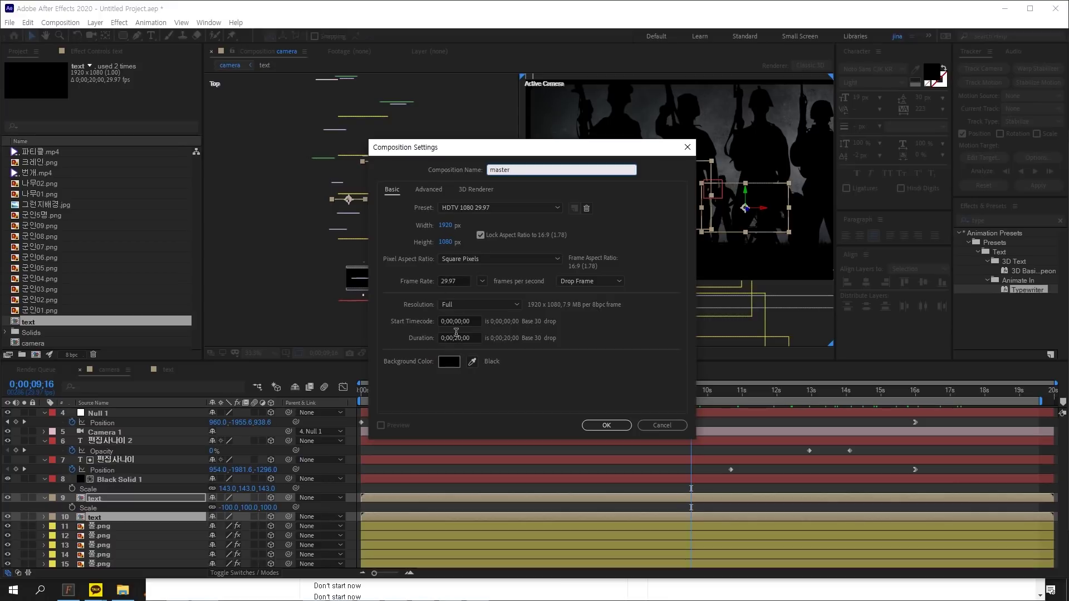
click(604, 425)
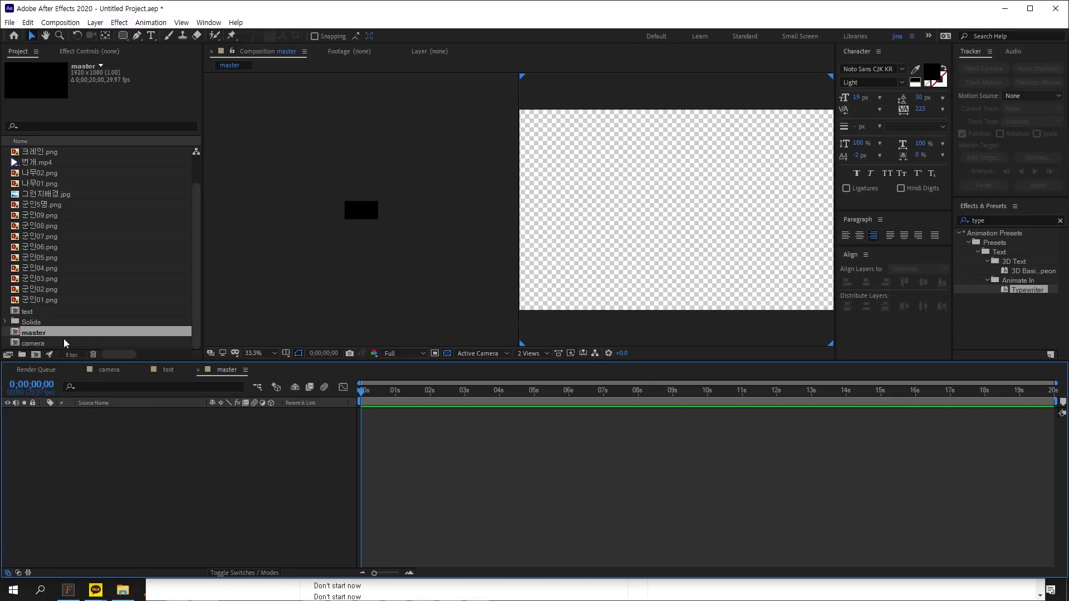
Step: Add the camera composition to the master composition and return the viewer to a single view
click(19, 72)
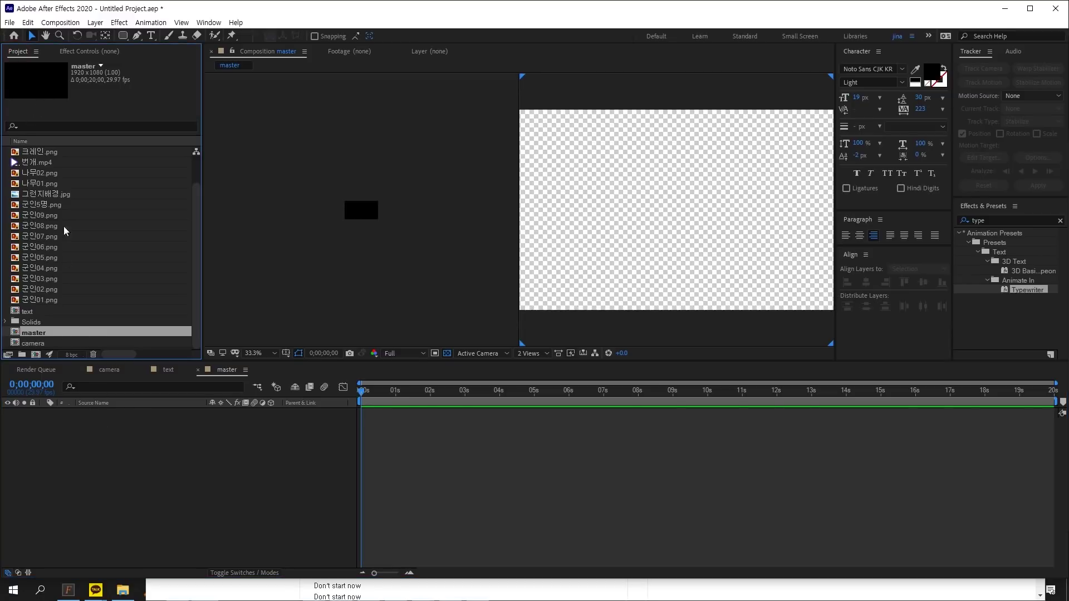
click(34, 343)
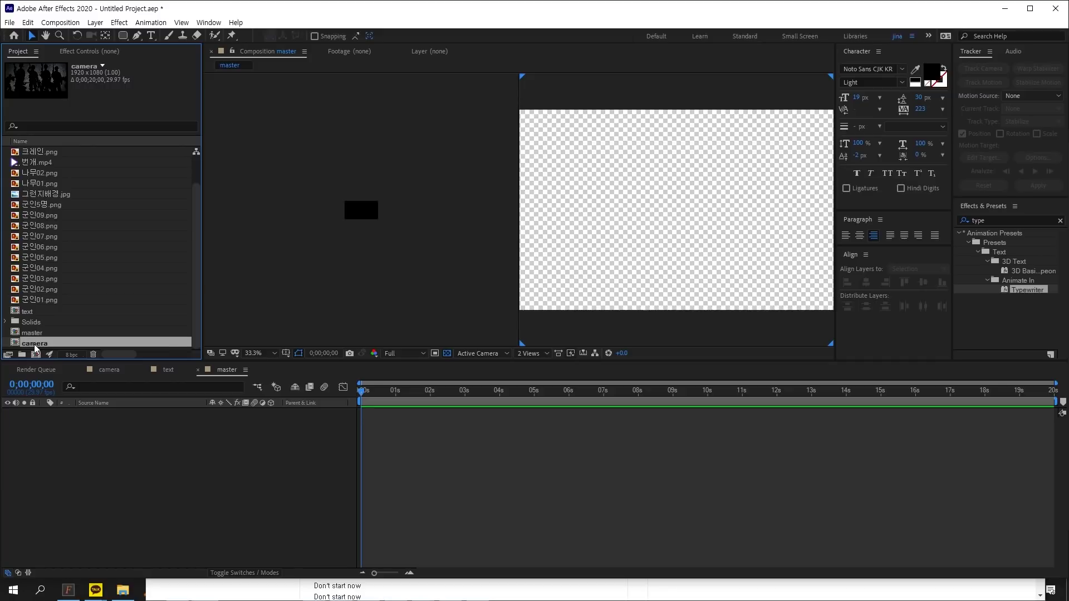
drag(35, 346, 115, 465)
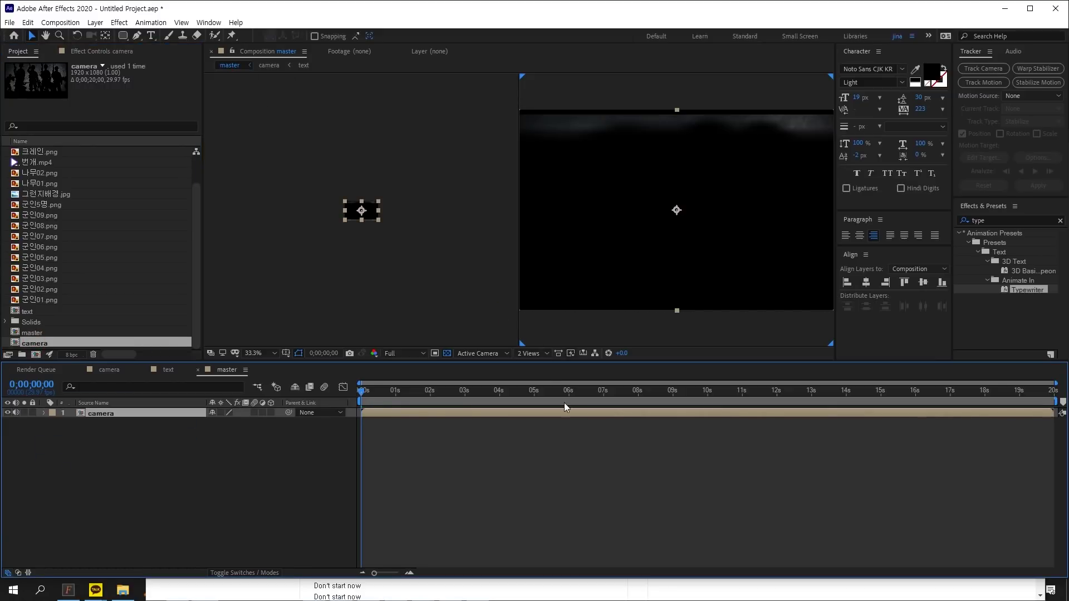
click(529, 353)
click(536, 370)
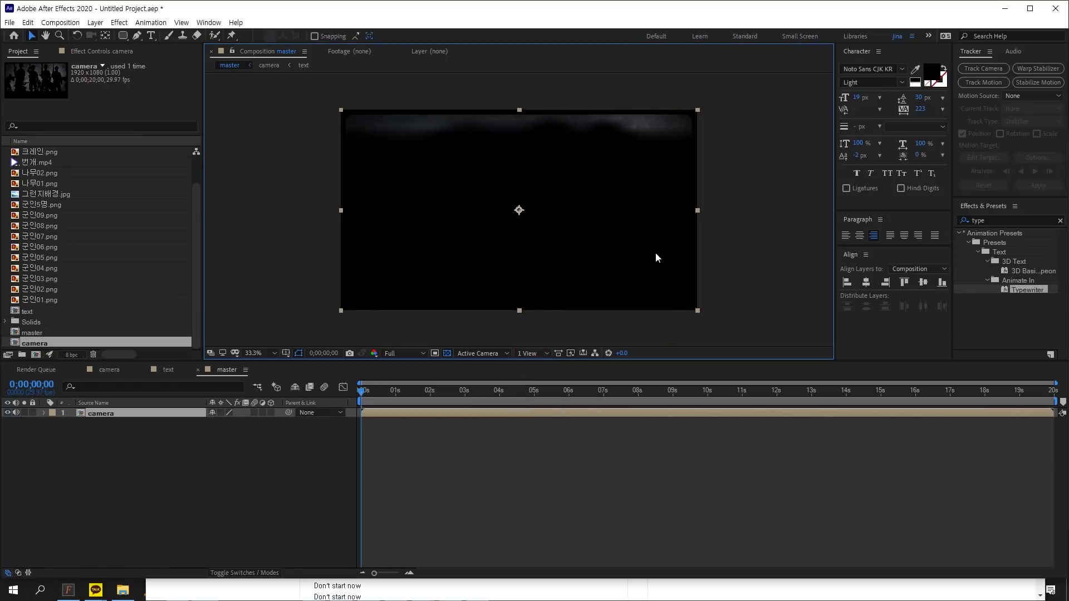
Step: Find the Color Balance effect and apply it to the camera layer
click(997, 220)
text(color balan)
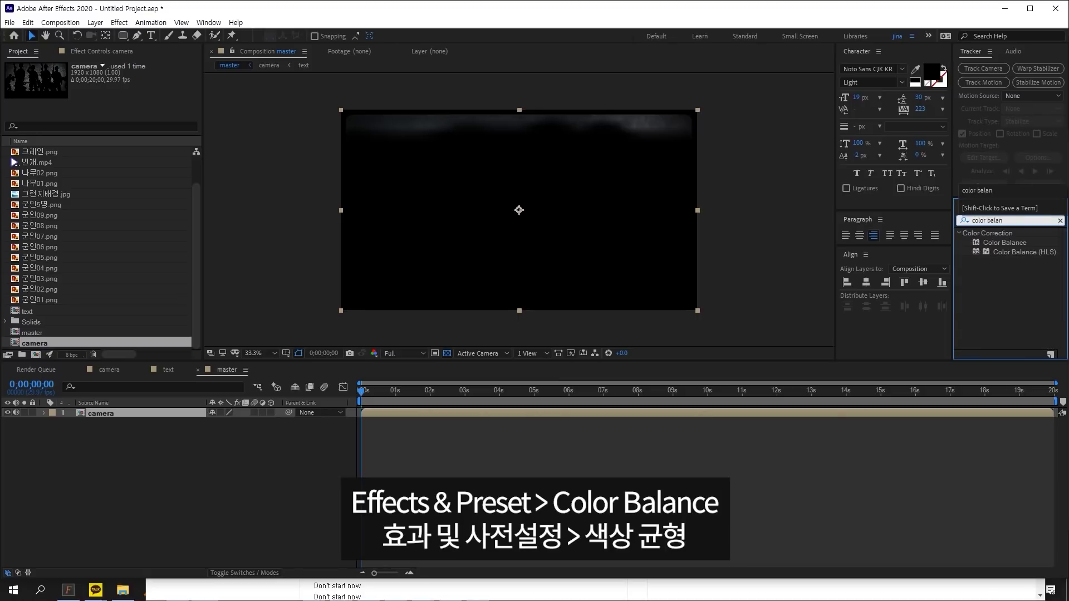
click(1007, 243)
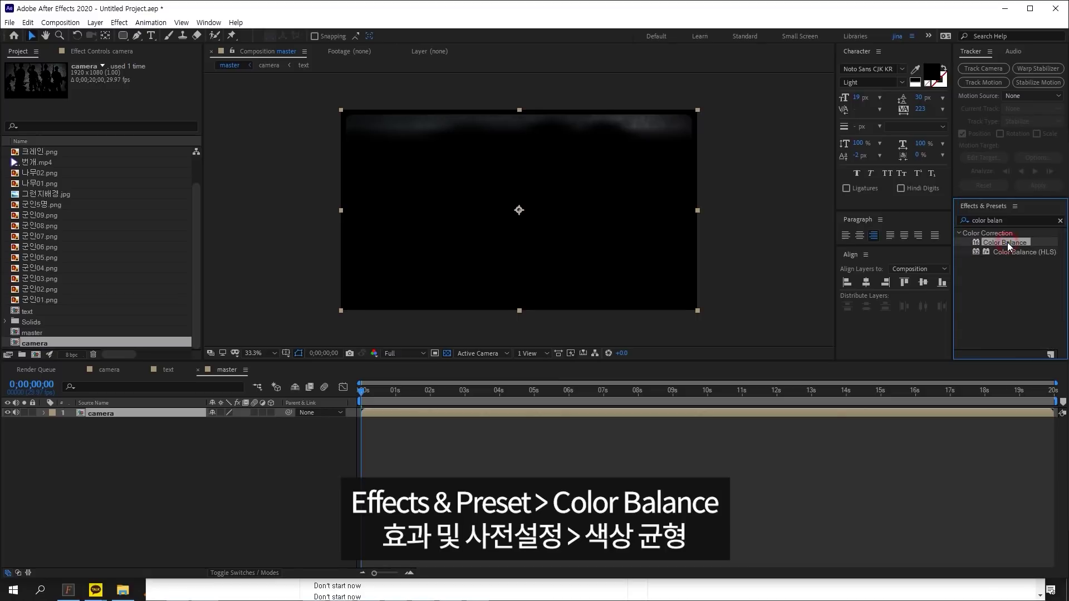
drag(1006, 243, 145, 415)
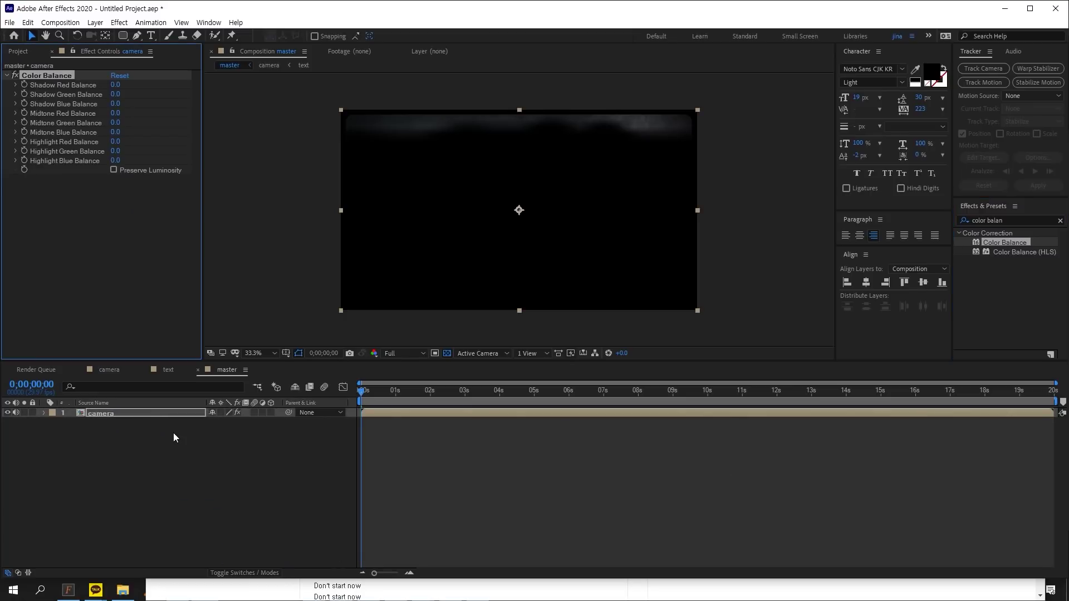
click(174, 432)
Step: Duplicate the camera layer twice so that three copies carry the Color Balance effect
click(147, 413)
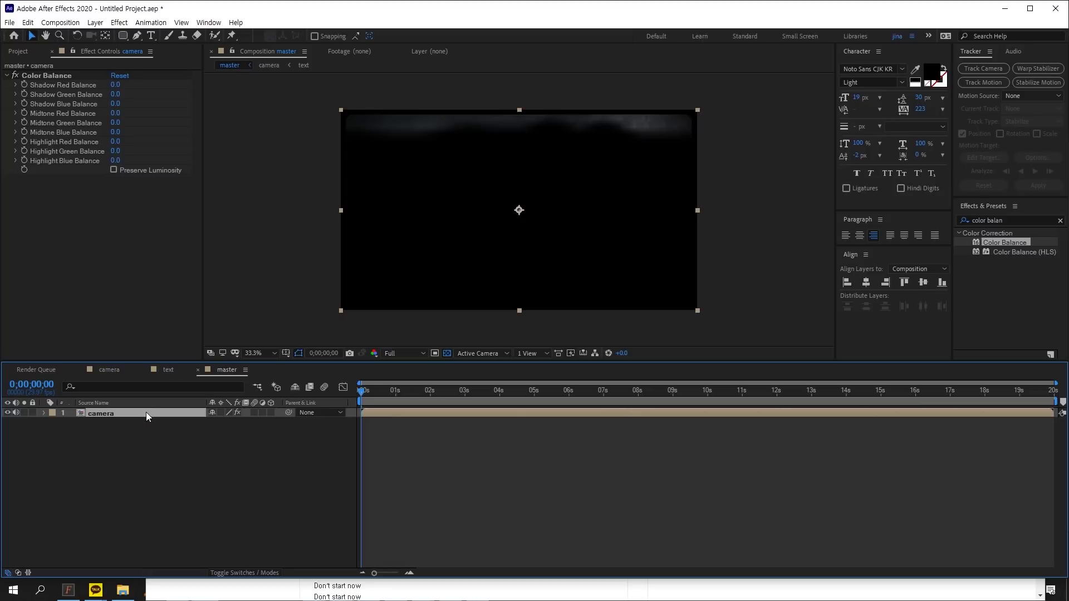
key(ctrl+d)
key(ctrl+d)
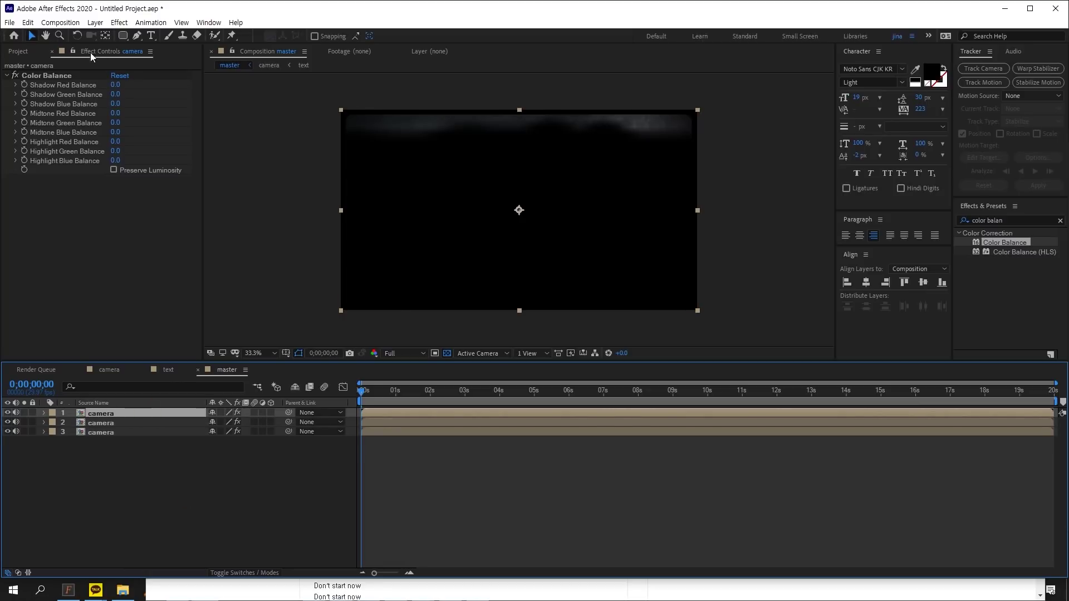
Step: Set the Shadow, Midtone and Highlight Red Balance of the topmost camera layer to 100
click(60, 85)
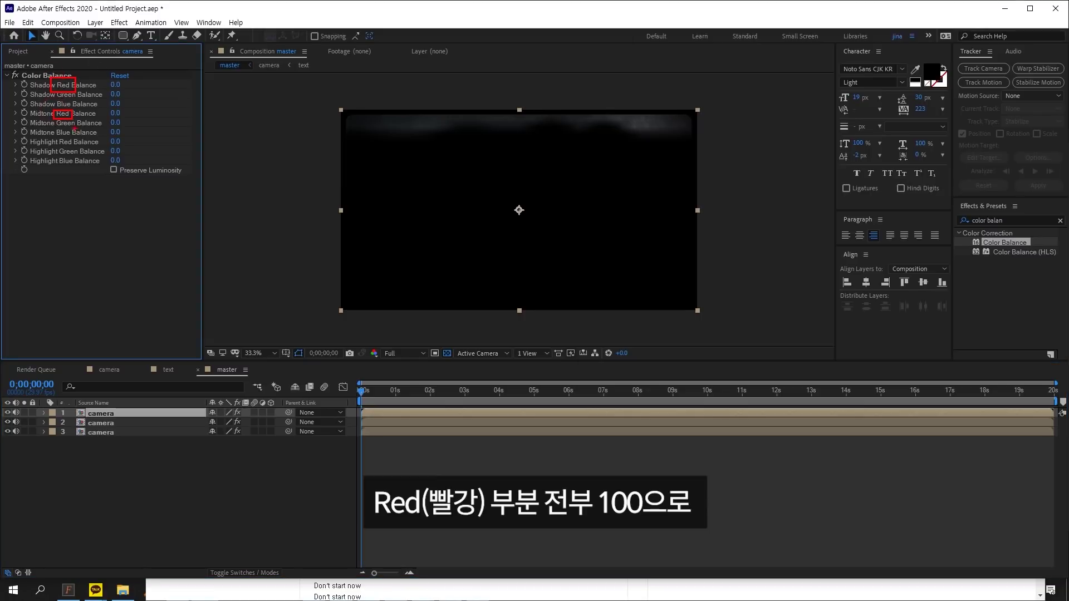
click(115, 84)
click(138, 74)
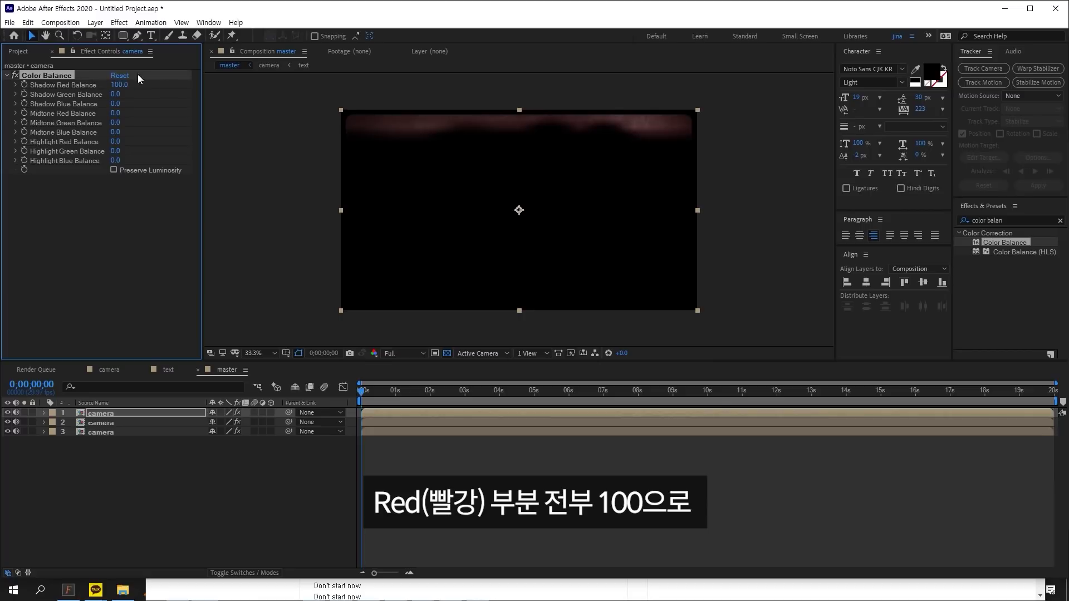
click(115, 113)
text(100)
key(Return)
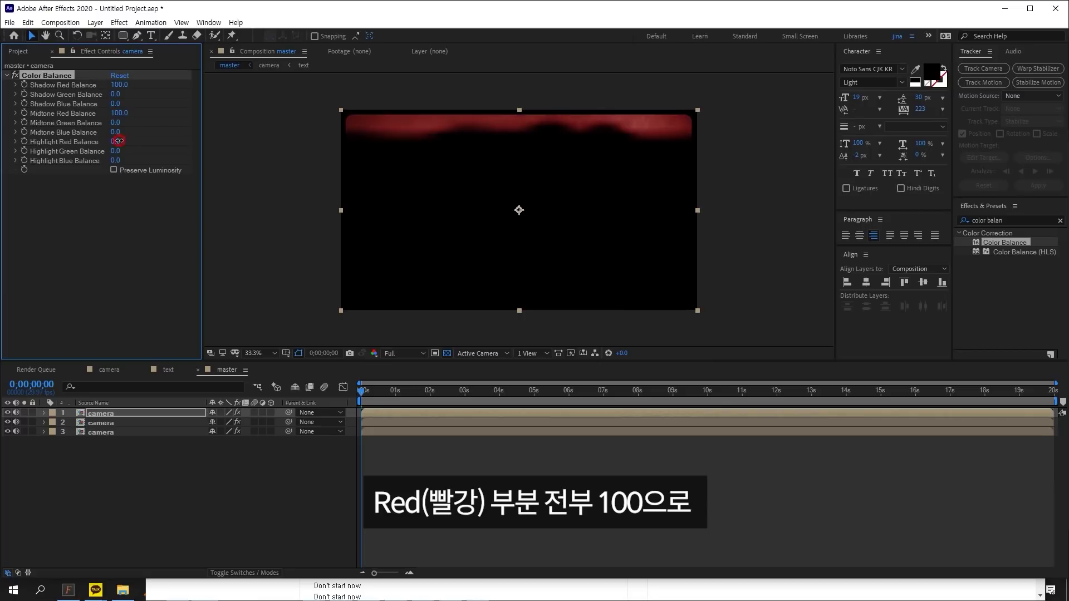
click(118, 141)
text(100)
key(Return)
Step: Set the Shadow, Midtone and Highlight Green Balance of the second camera layer to 100
click(139, 422)
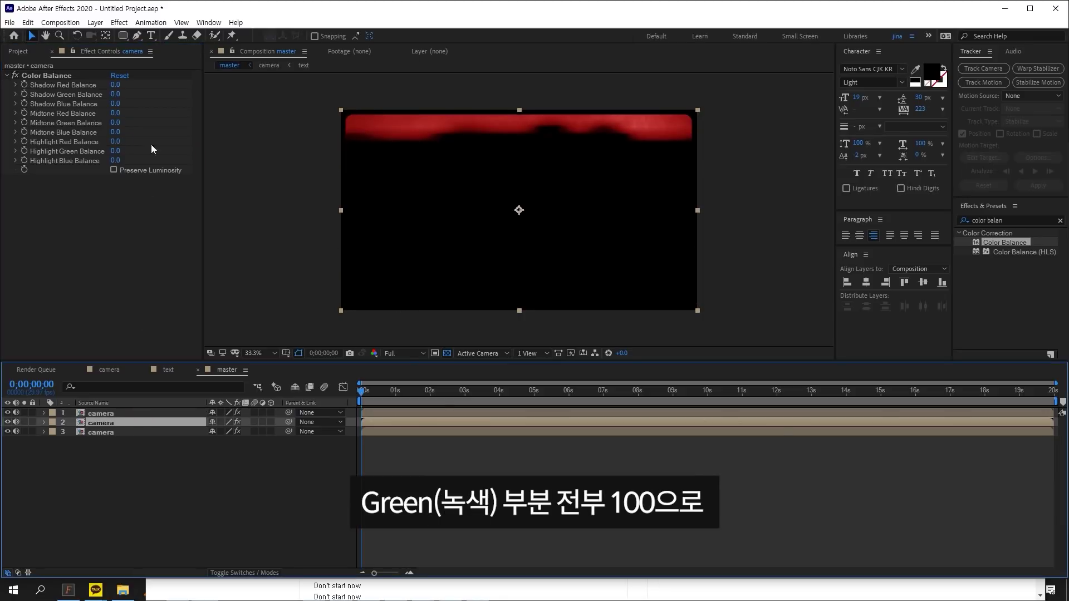
click(118, 95)
text(100)
key(Return)
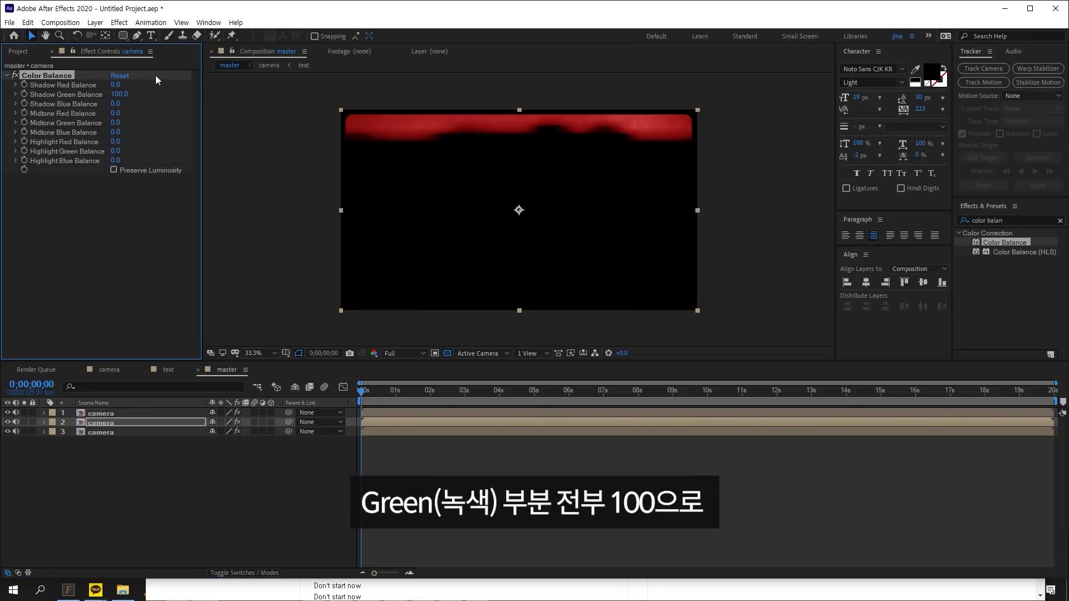
click(126, 120)
text(100)
click(123, 148)
text(100)
Step: Set the Shadow, Midtone and Highlight Blue Balance of the third camera layer to 100
click(119, 432)
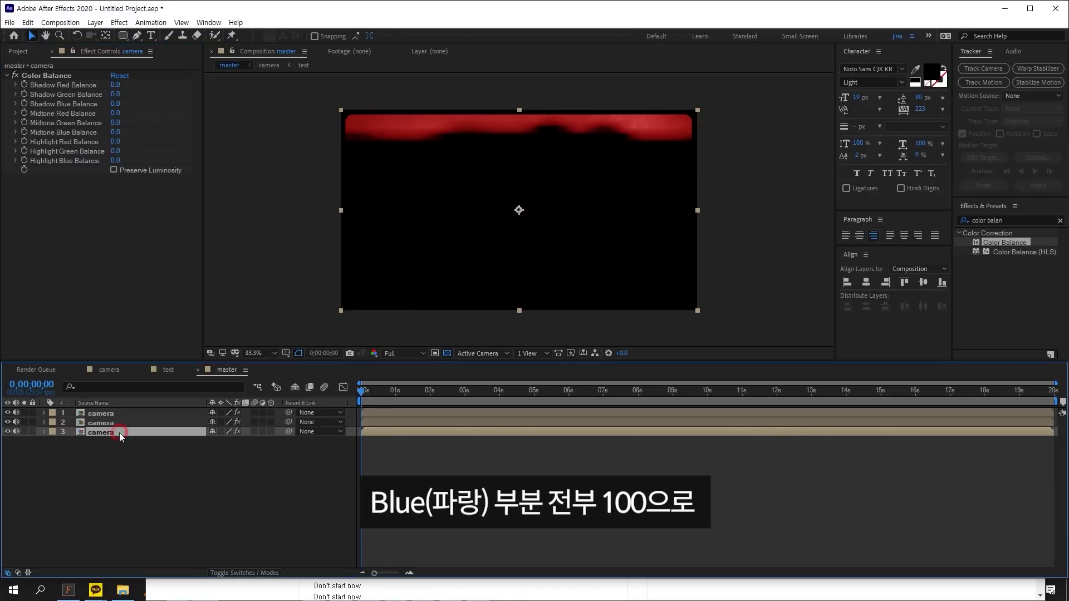
click(115, 105)
text(1)
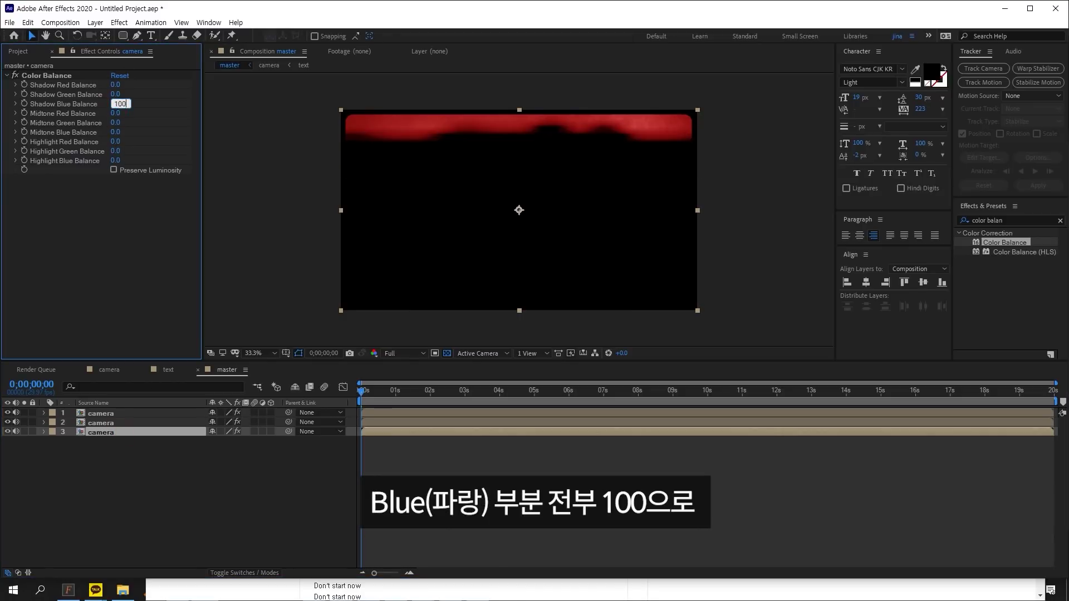
key(Return)
click(115, 133)
text(1)
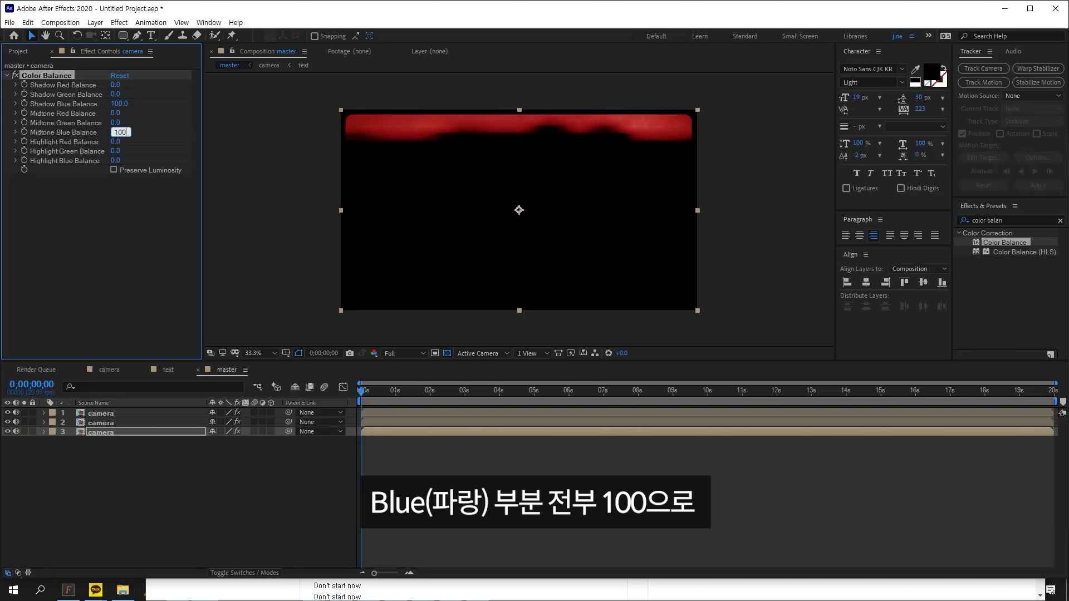
text(00)
key(Return)
click(115, 161)
text(100)
key(Return)
Step: Set the blending mode of all three camera layers to Screen and return to the start of the composition
ctrl+click(124, 422)
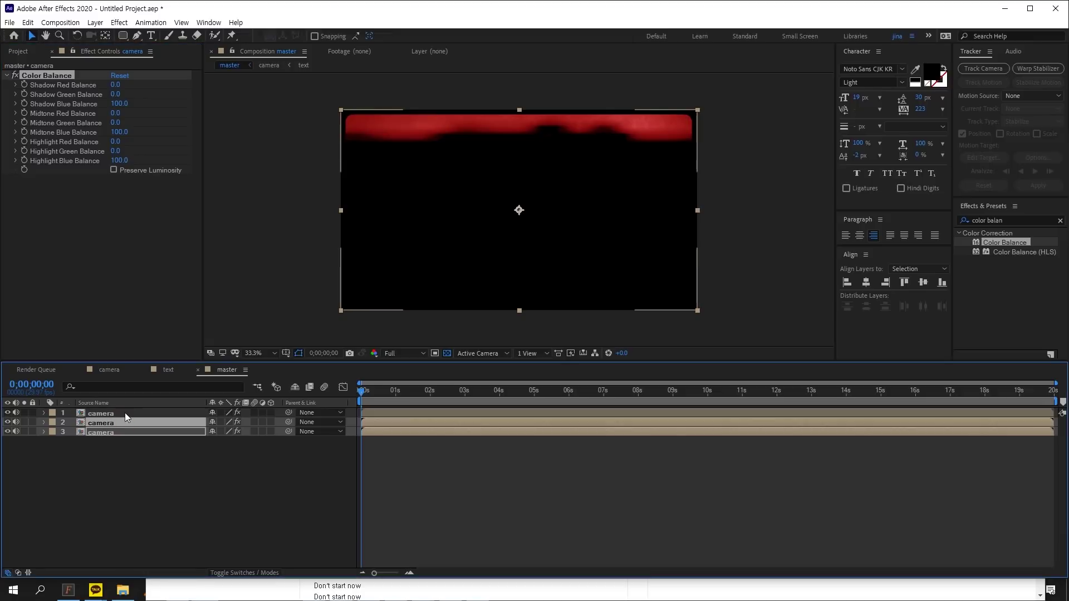
ctrl+click(125, 412)
click(259, 572)
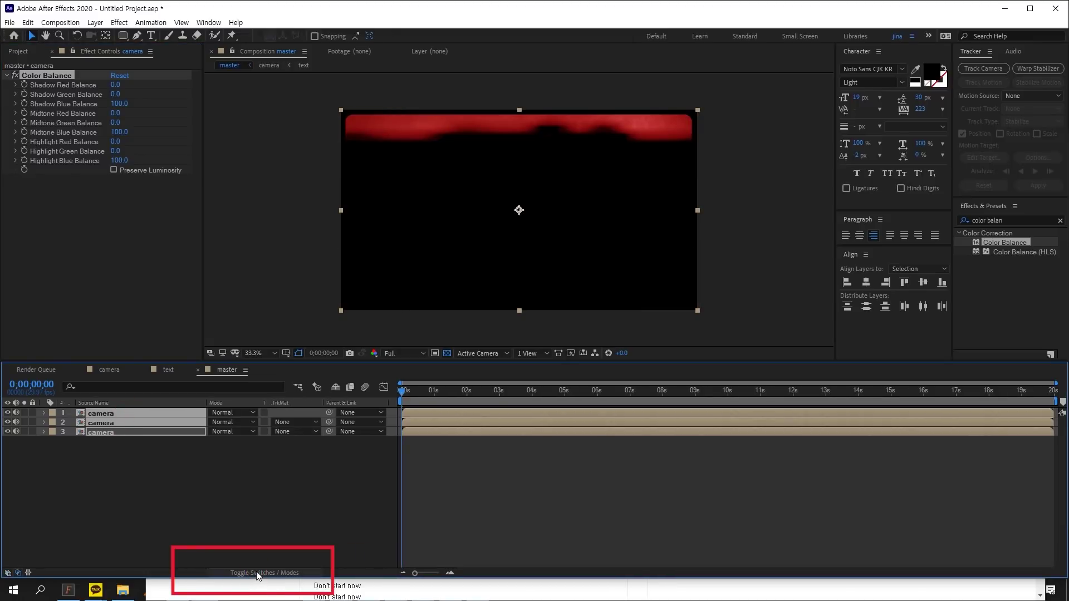
click(230, 412)
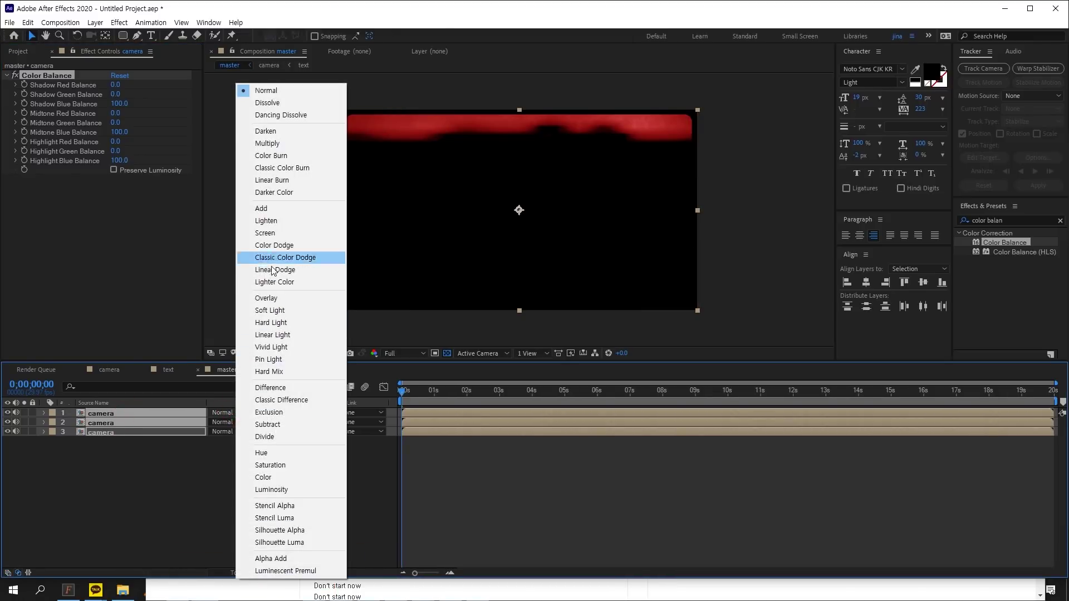
click(275, 232)
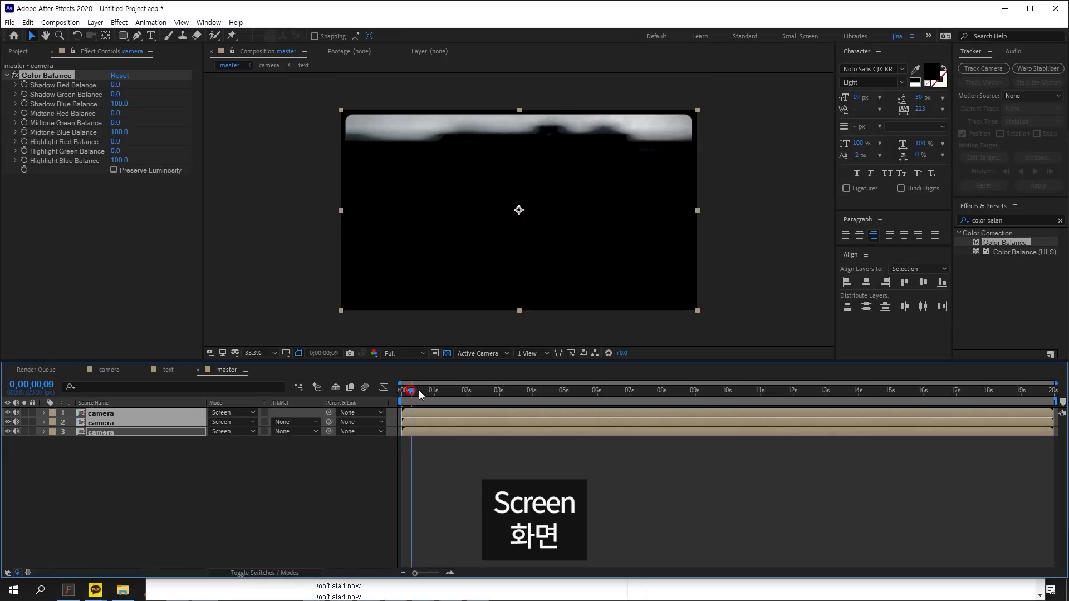
drag(419, 390, 397, 393)
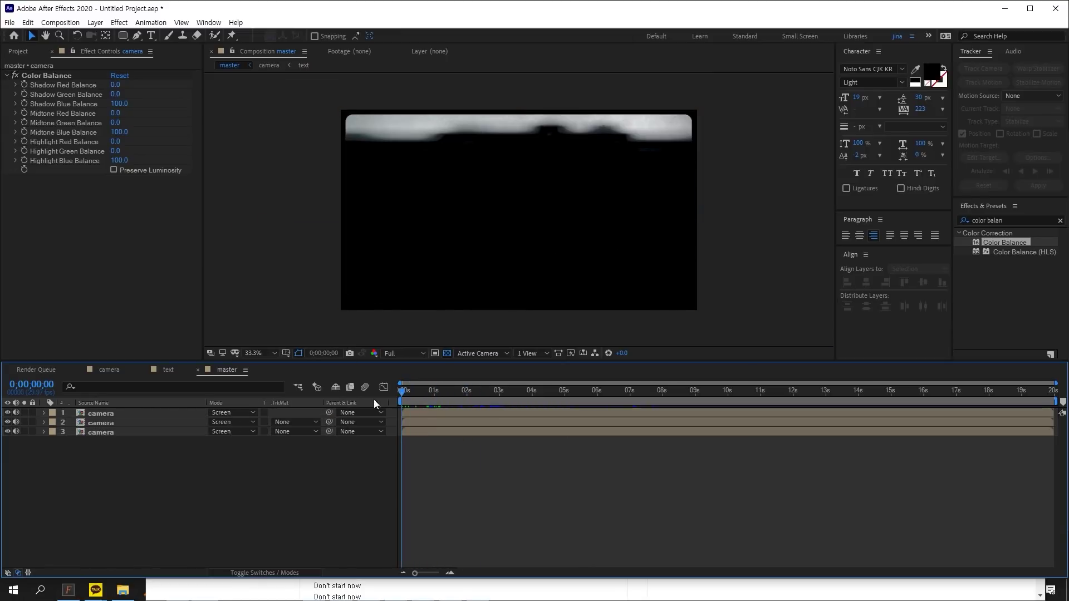
Step: Reveal the Scale property of the topmost camera layer and set it to 101%
click(132, 412)
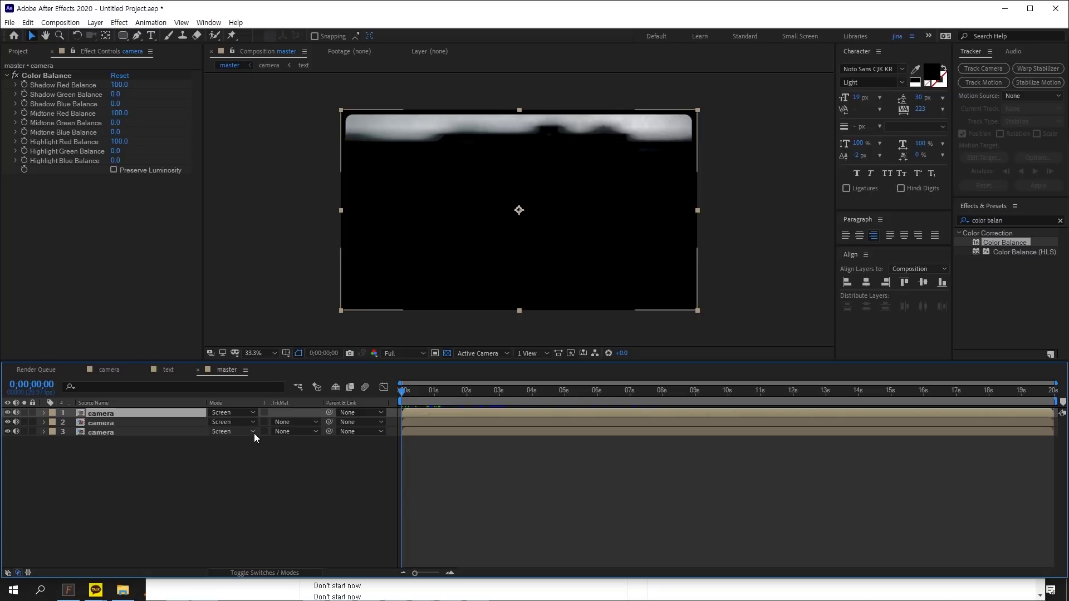
key(s)
click(227, 422)
text(101)
key(Return)
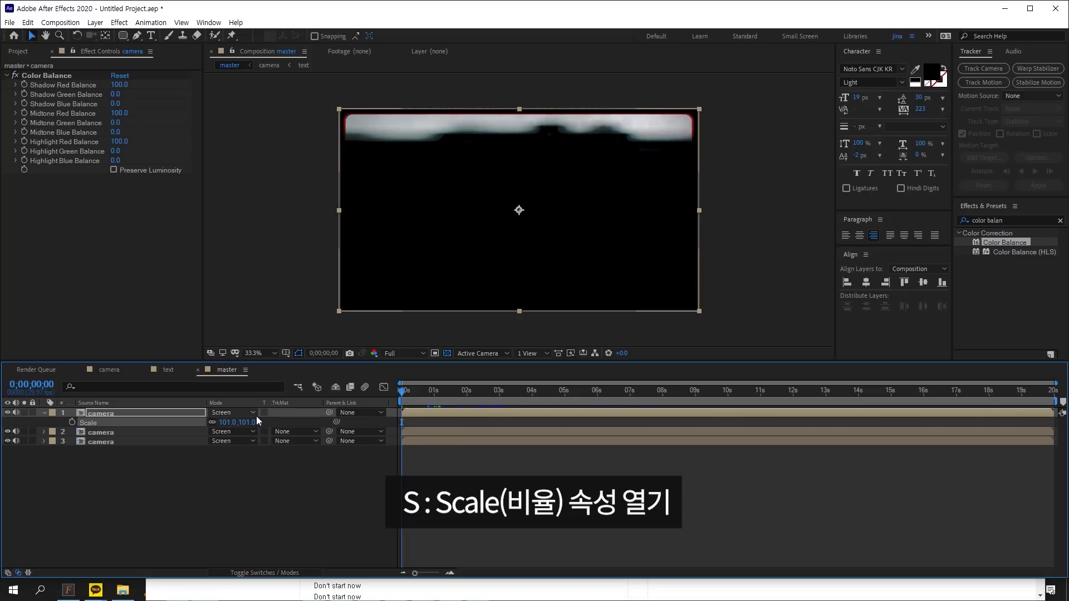
Step: Reveal the Scale property of the second camera layer and set it to 100.5%
click(135, 432)
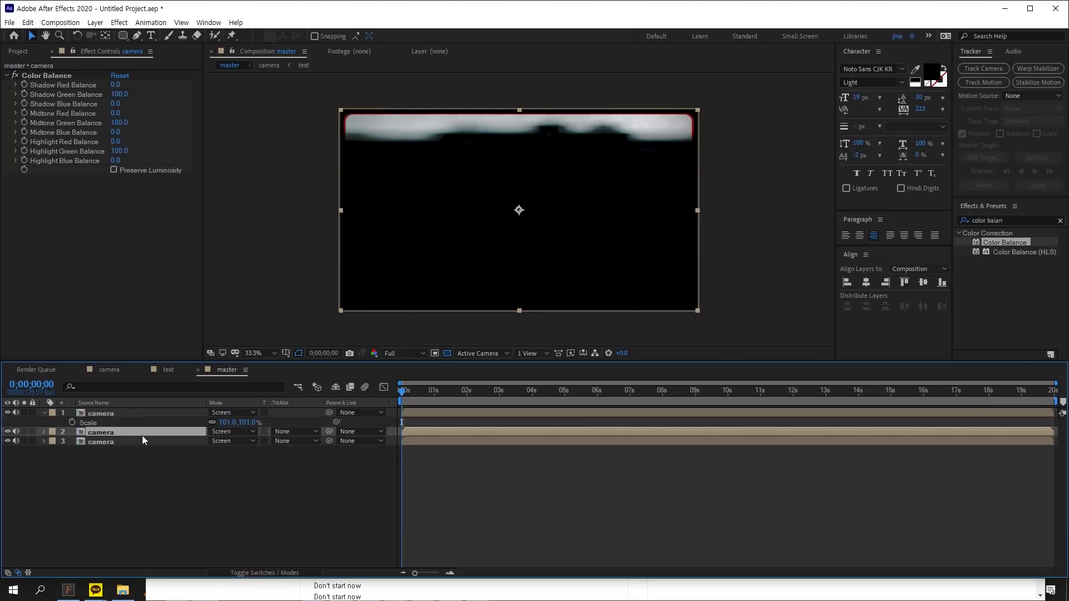
key(s)
click(229, 441)
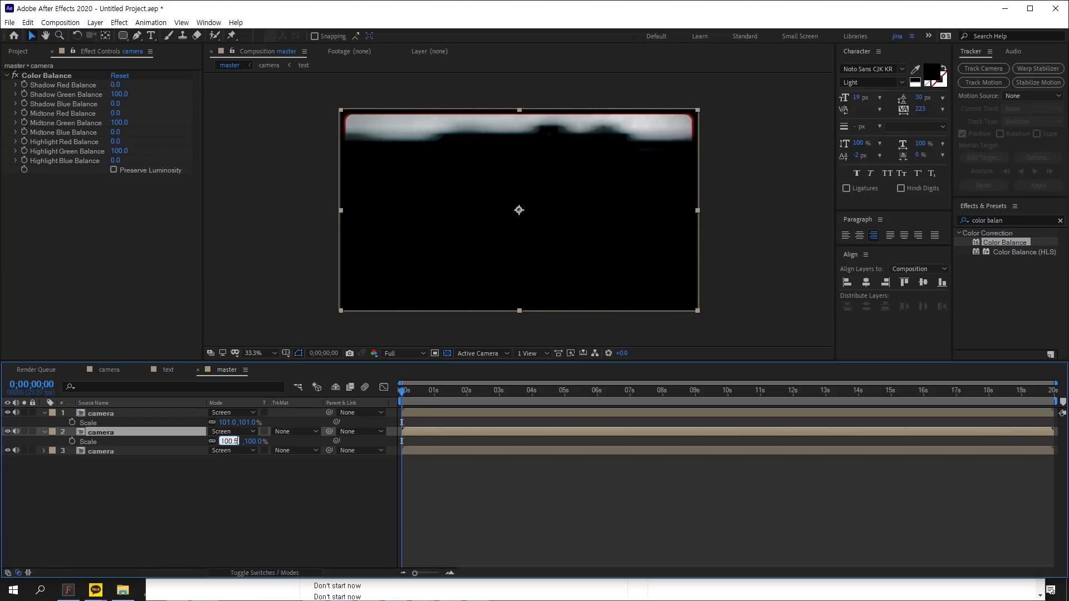
text(100.5)
key(Return)
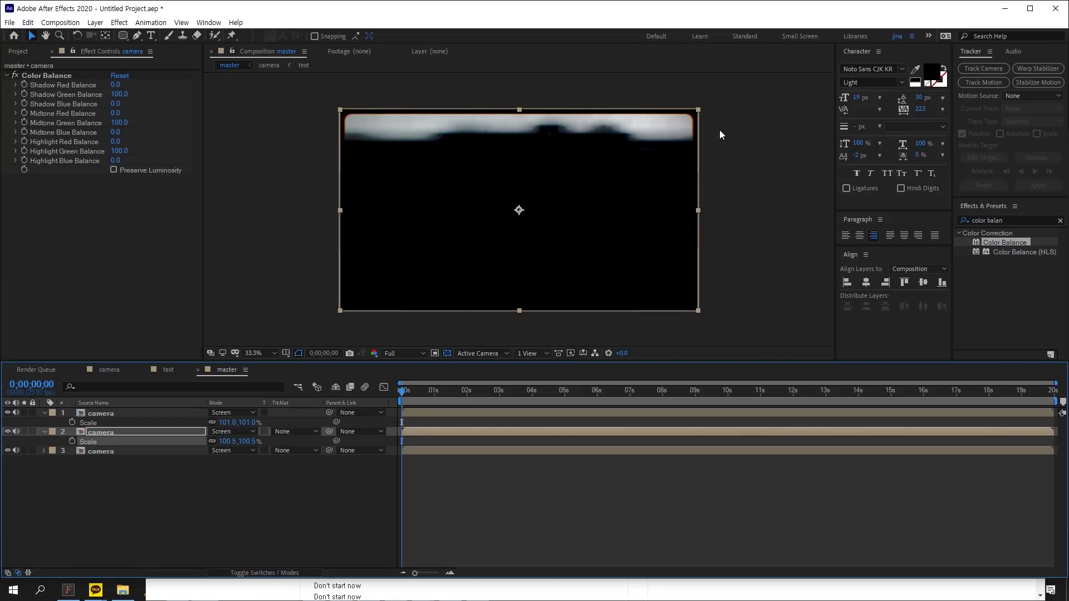
Step: Add Scale keyframes to the first and second camera layers at 0;00;00;00
scroll(708, 112, up, 3)
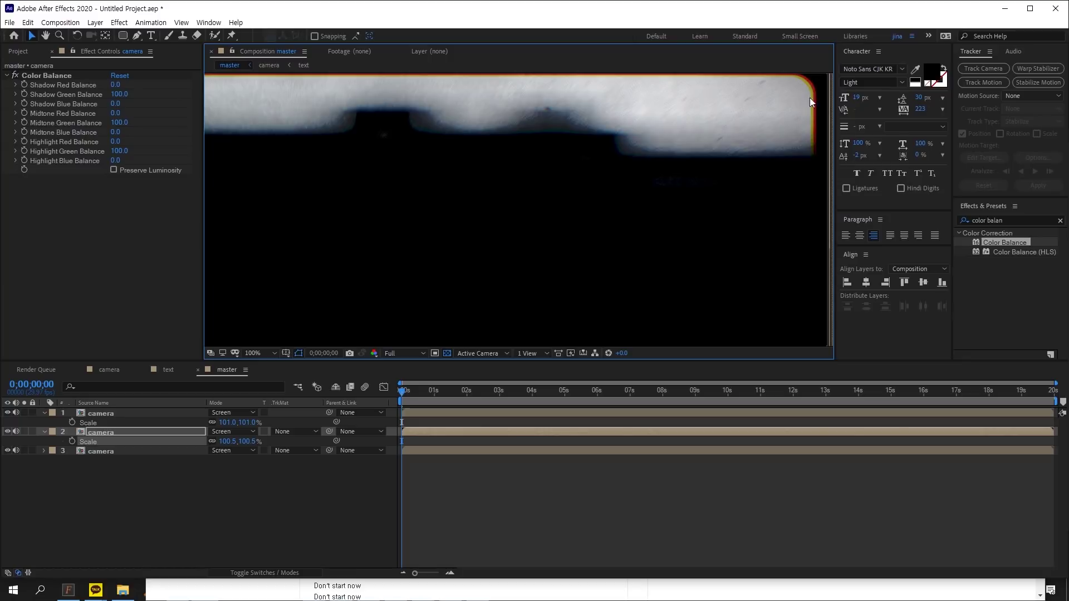
scroll(765, 108, down, 4)
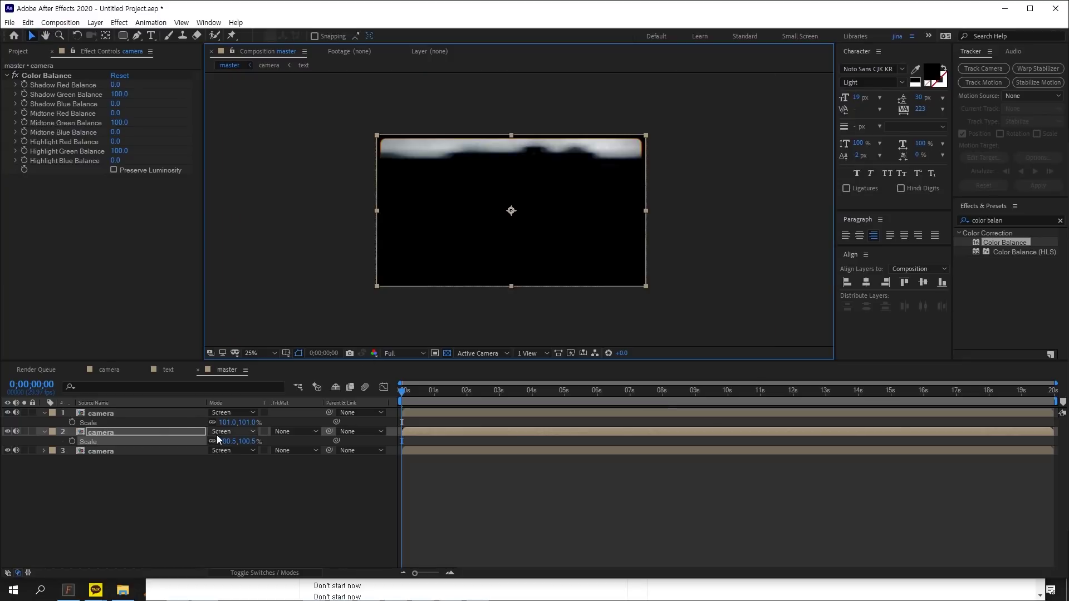
click(72, 422)
click(72, 441)
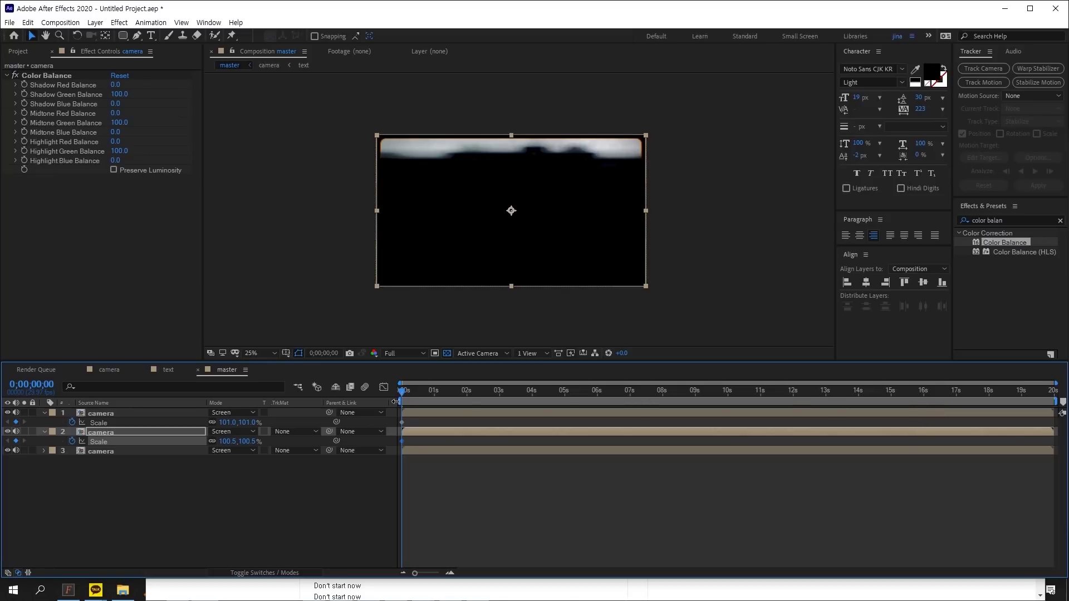
Step: Go to 16 seconds and set the Scale of the first and second camera layers to 100%
key(alt+shift+j)
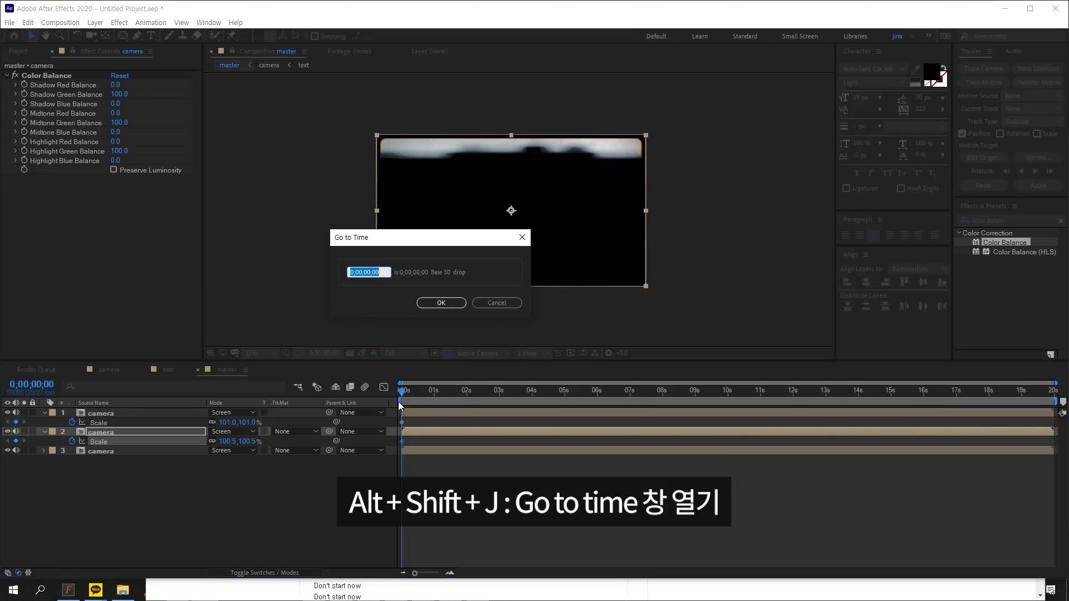
text(16)
key(Return)
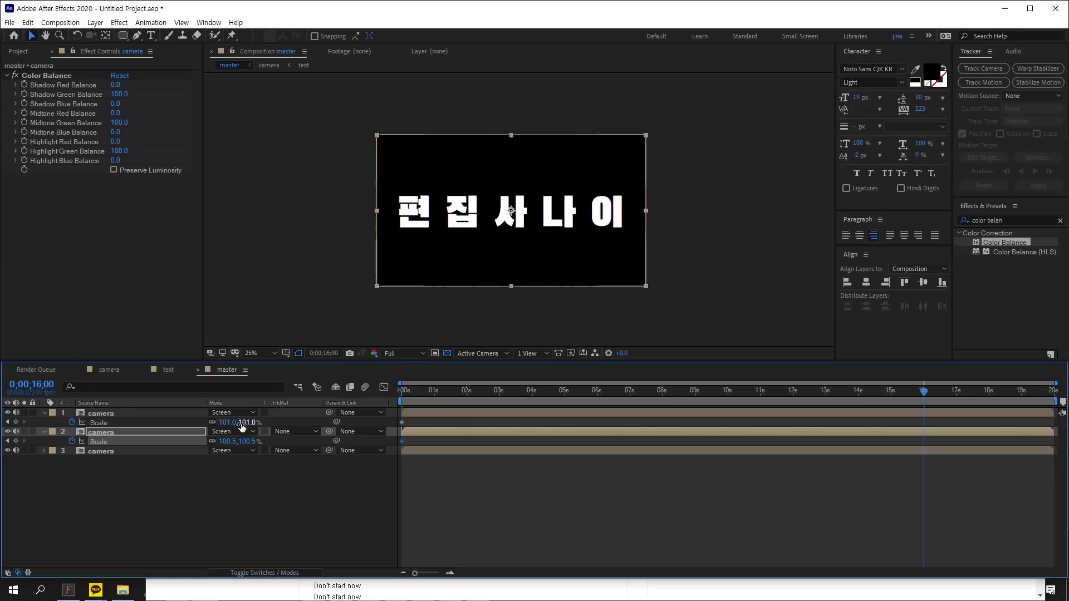
click(228, 422)
text(100)
key(Return)
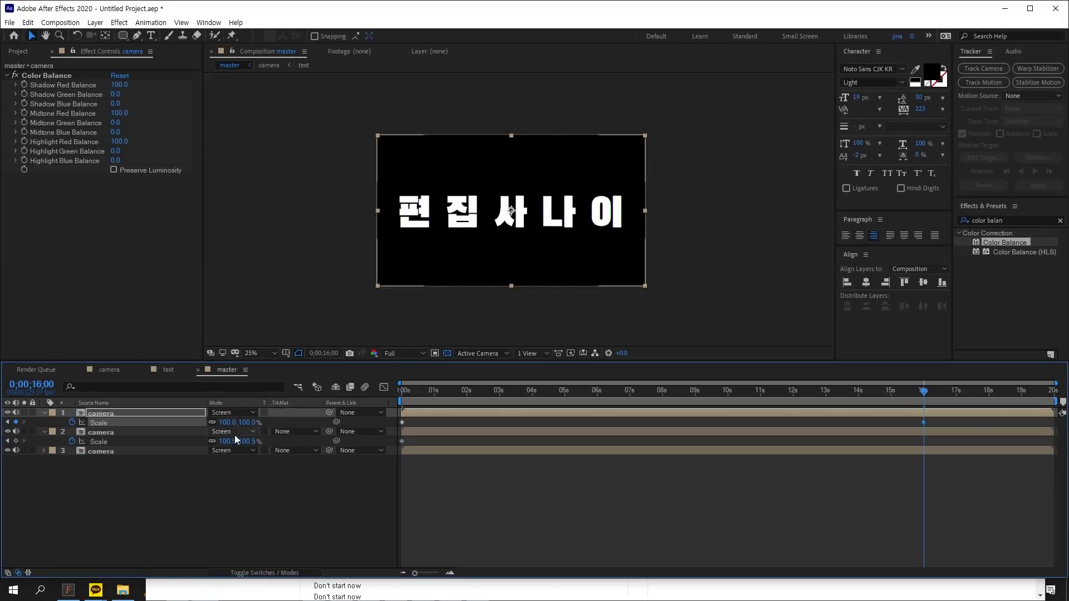
click(227, 441)
text(100)
key(Return)
Step: Preview the colour-split scale animation and return to the first frame to inspect the edges closely
key(space)
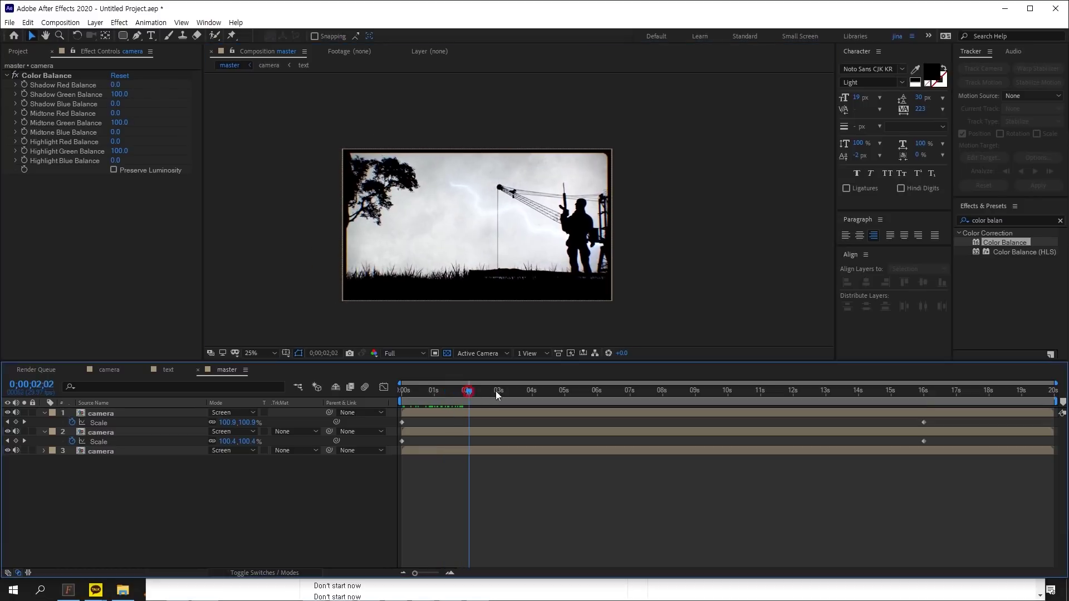
drag(496, 391, 402, 392)
key(period)
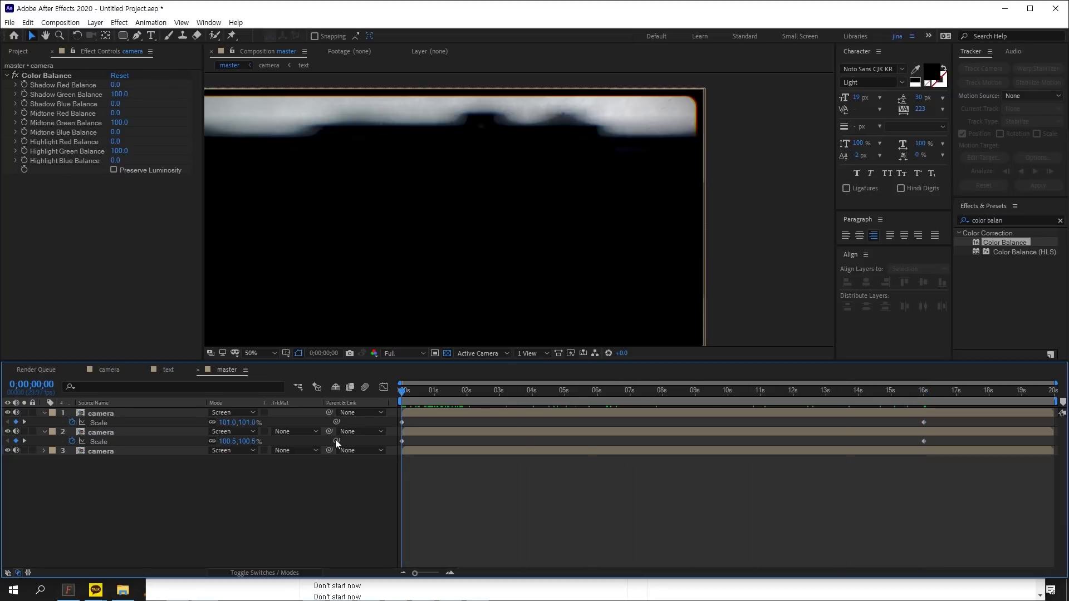
Step: Try a Scale of 105% on the starting keyframe of the topmost camera layer
click(228, 422)
text(105)
key(Return)
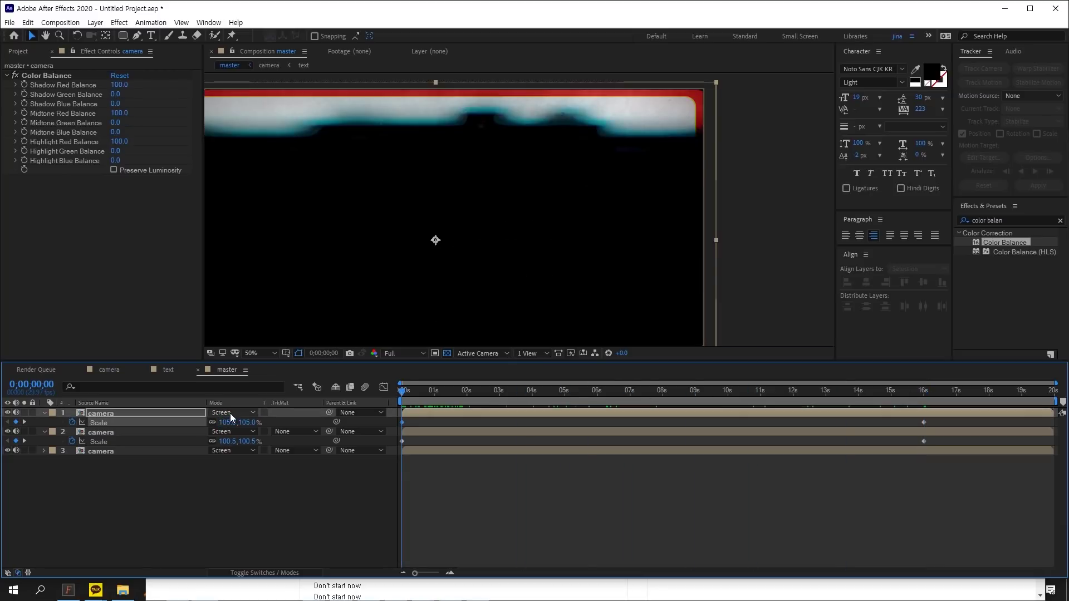
Step: Set the starting Scale keyframe to 103% on the topmost camera layer and 102% on the second one
click(230, 421)
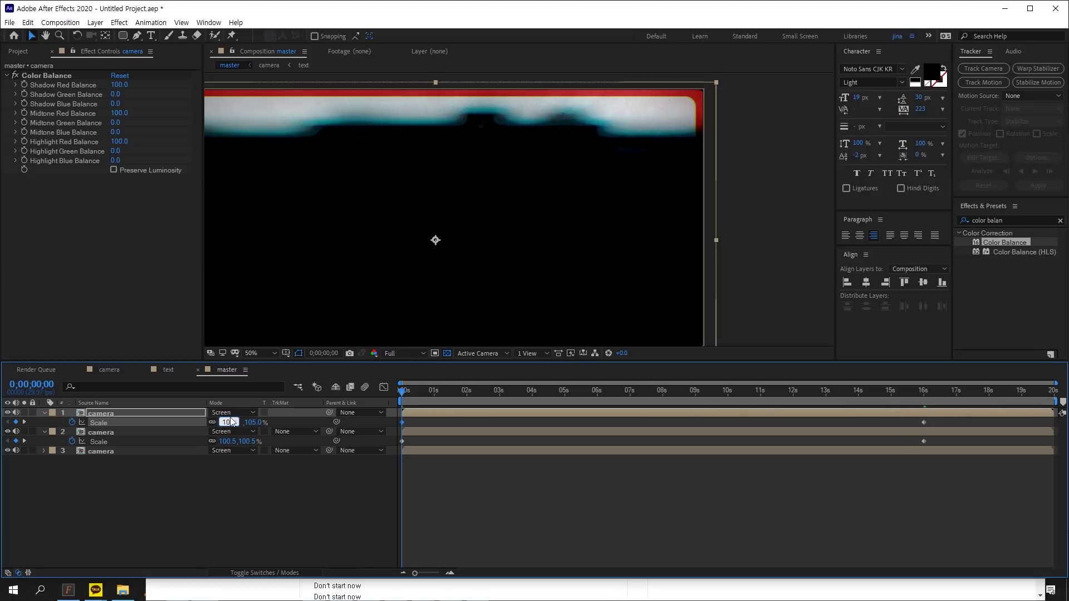
text(103)
click(228, 441)
text(102)
key(Return)
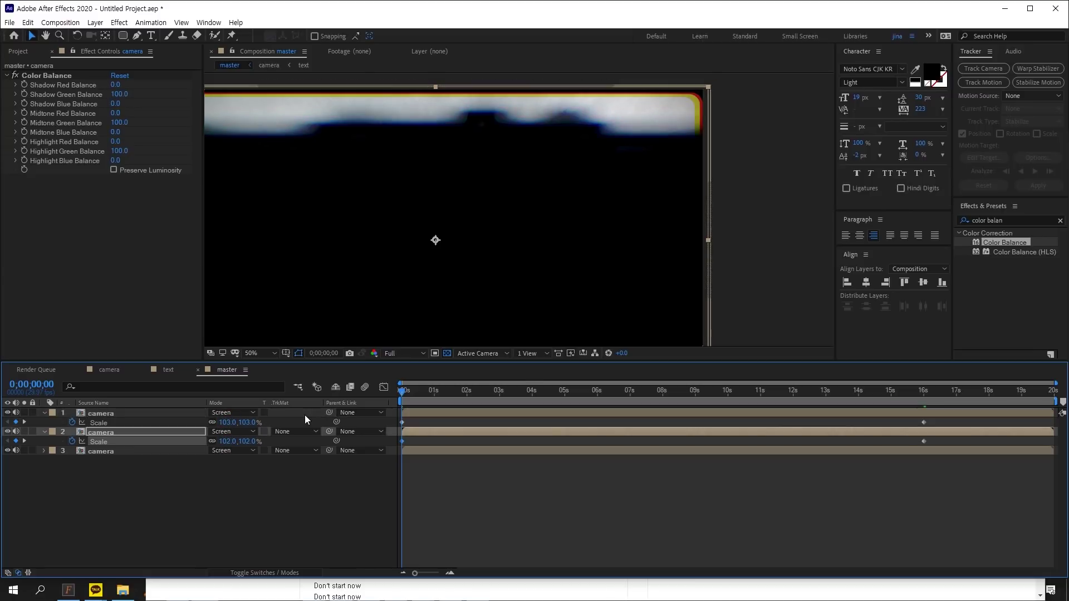
Step: Scrub and play through the master composition to check the colour split, ending at 0;00;02;15
drag(474, 388, 555, 386)
scroll(548, 257, down, 2)
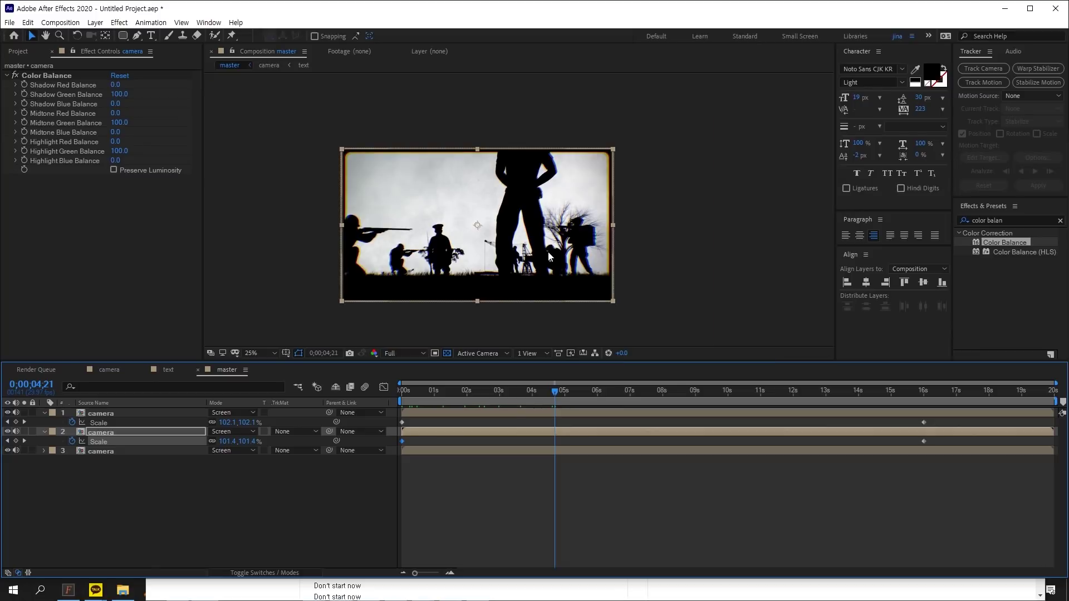
key(space)
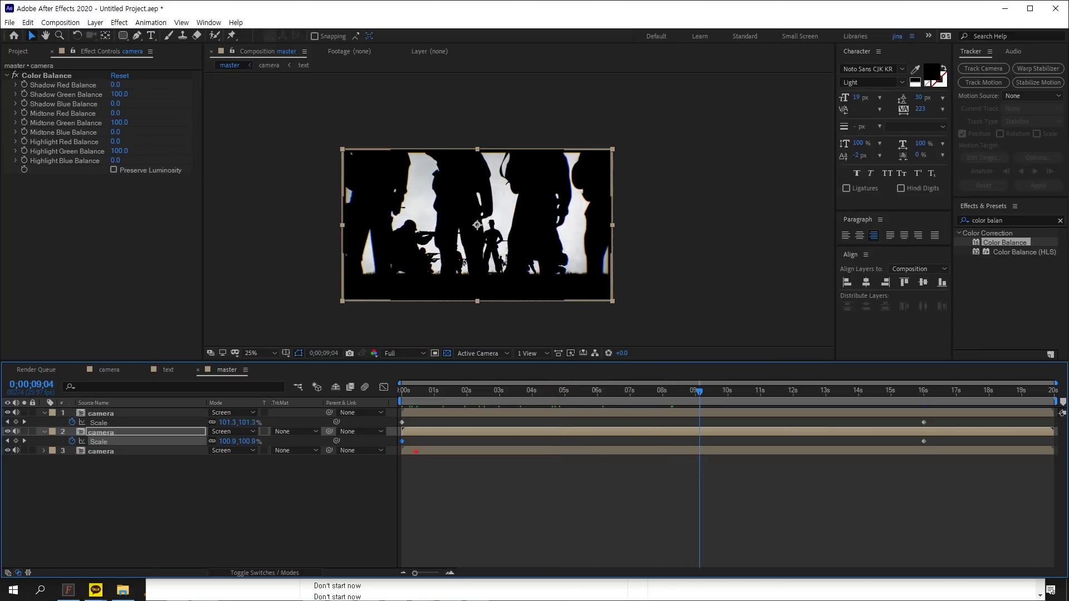
mouse_move(699, 389)
mouse_down()
mouse_move(912, 388)
mouse_move(446, 389)
mouse_move(656, 384)
mouse_move(483, 390)
mouse_up()
Step: Add an adjustment layer above the camera layers and apply the Curves effect to it
click(96, 23)
mouse_move(234, 35)
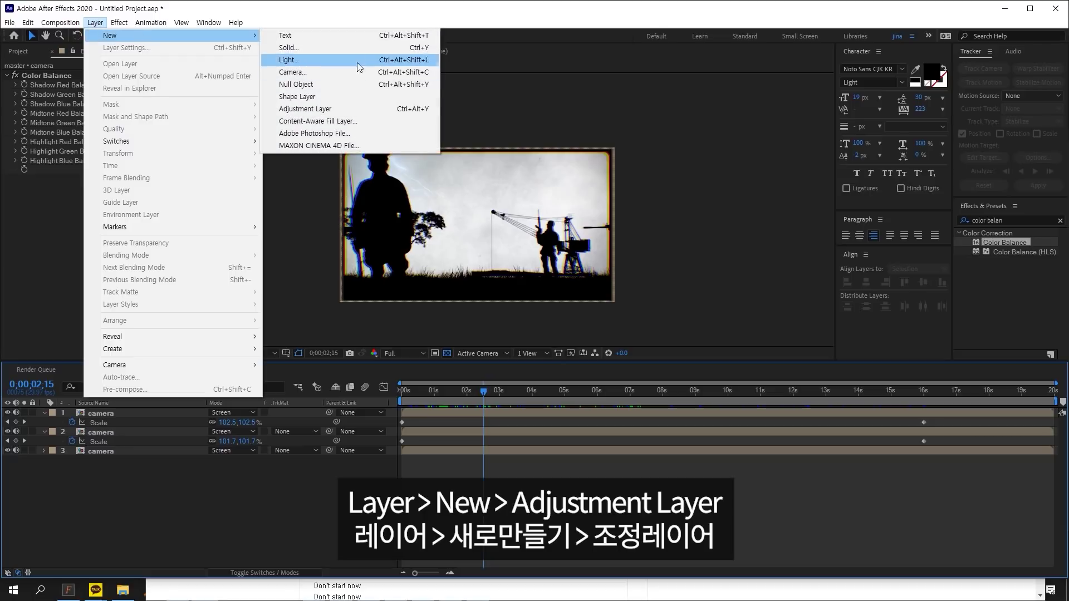
click(353, 109)
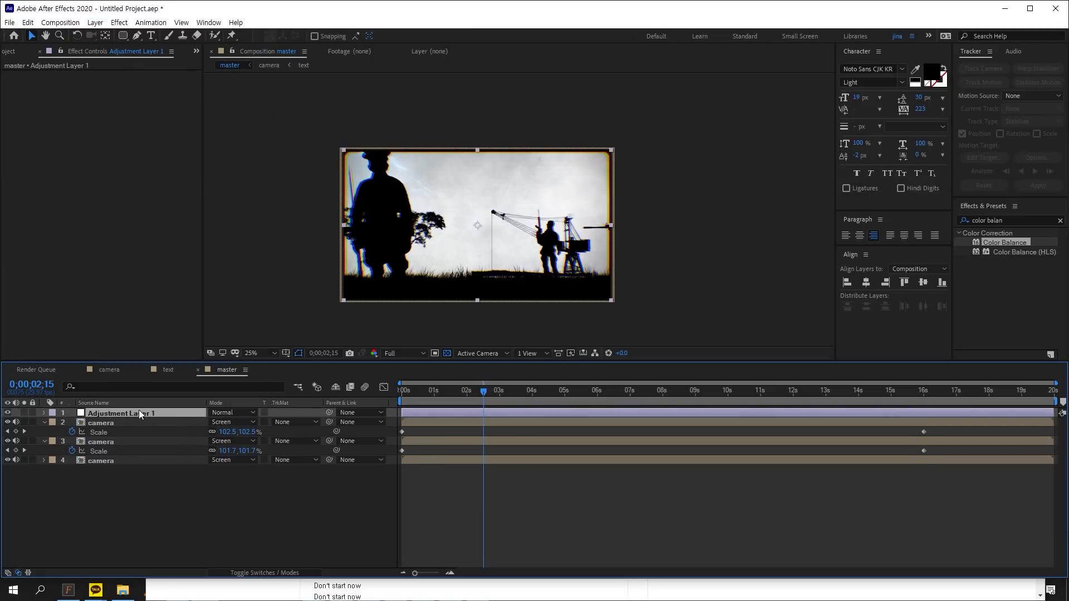
click(1014, 220)
text(cur)
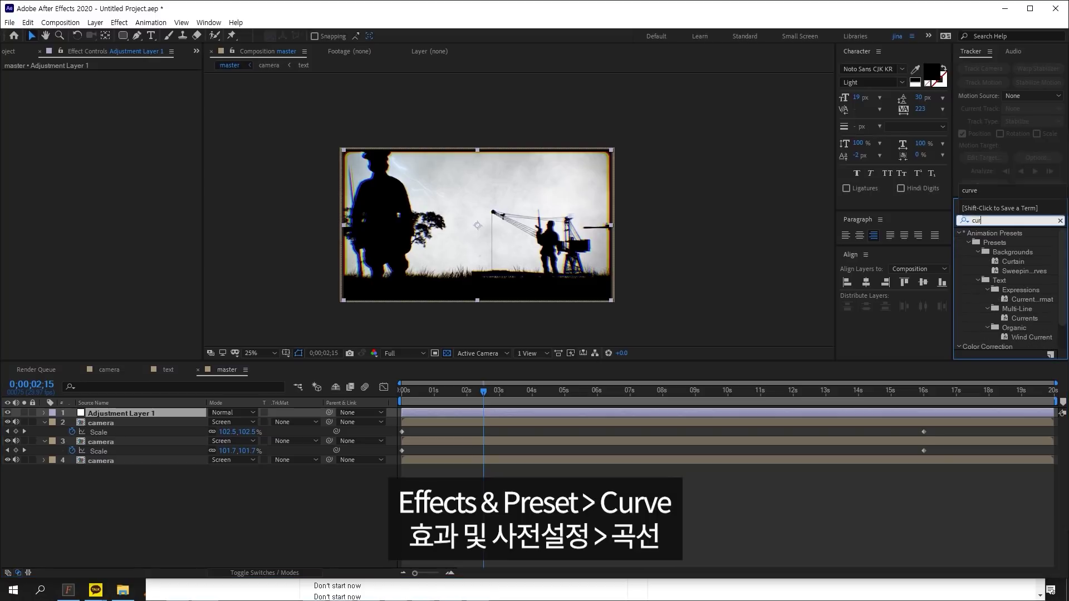
text(ve)
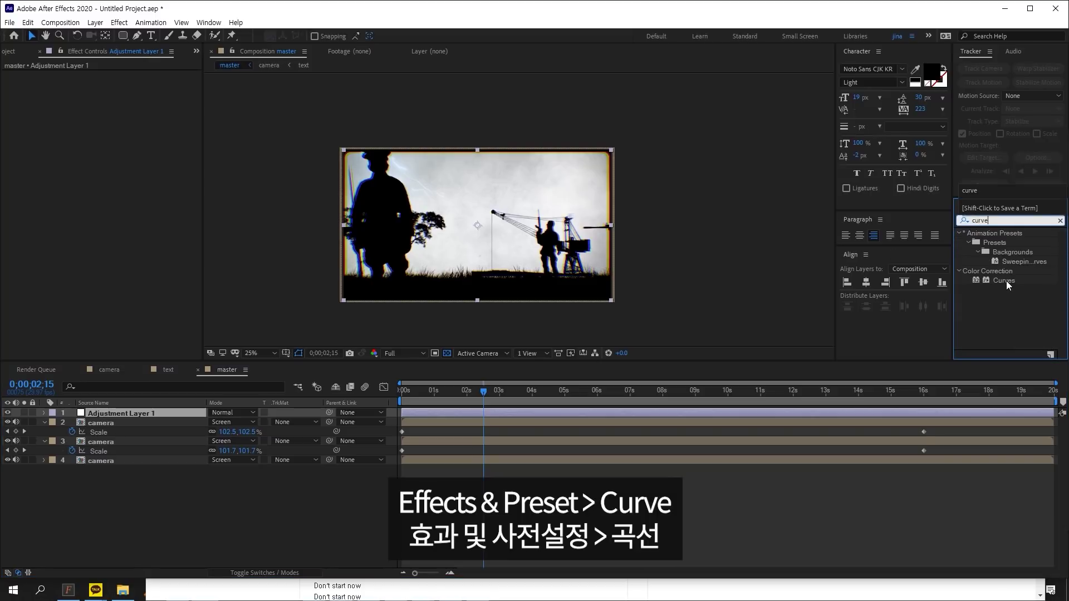
drag(1004, 280, 167, 413)
Step: Darken the picture by lowering the RGB curve's white end and bending its midtones downward, checking it along the timeline
drag(104, 182, 116, 194)
drag(159, 124, 162, 162)
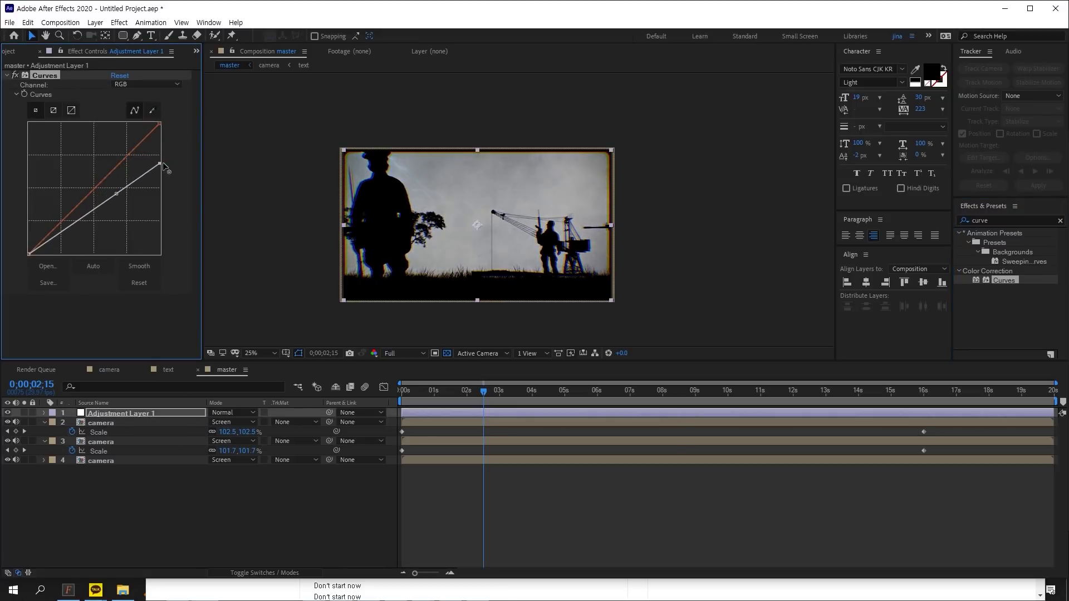
mouse_move(122, 194)
mouse_down()
mouse_move(128, 224)
mouse_move(126, 215)
mouse_up()
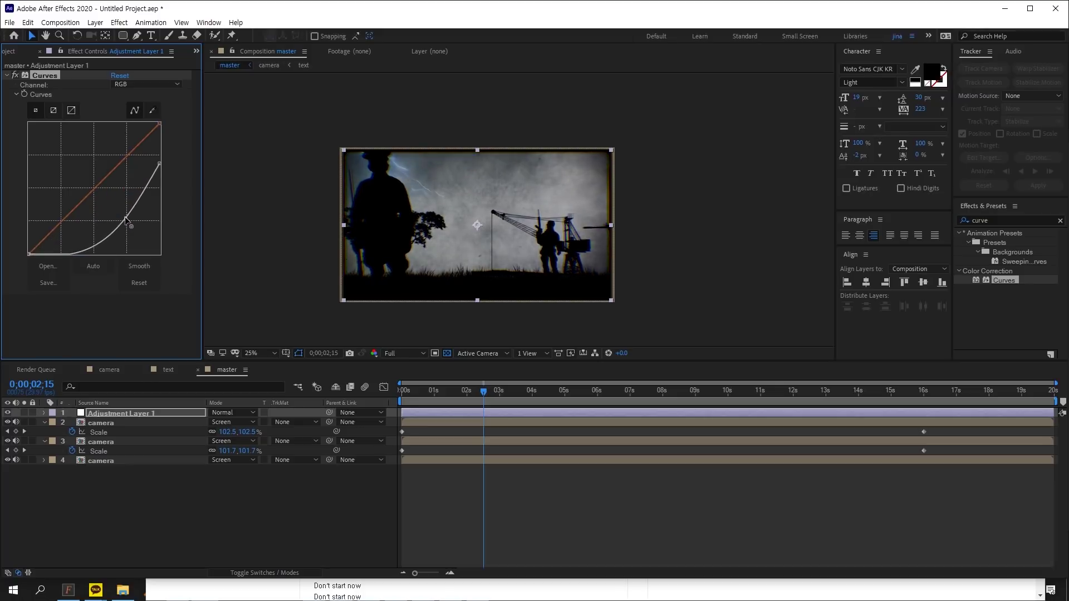
click(30, 253)
drag(40, 257, 45, 254)
mouse_move(159, 164)
mouse_down()
mouse_move(161, 172)
mouse_move(160, 162)
mouse_up()
drag(421, 390, 858, 392)
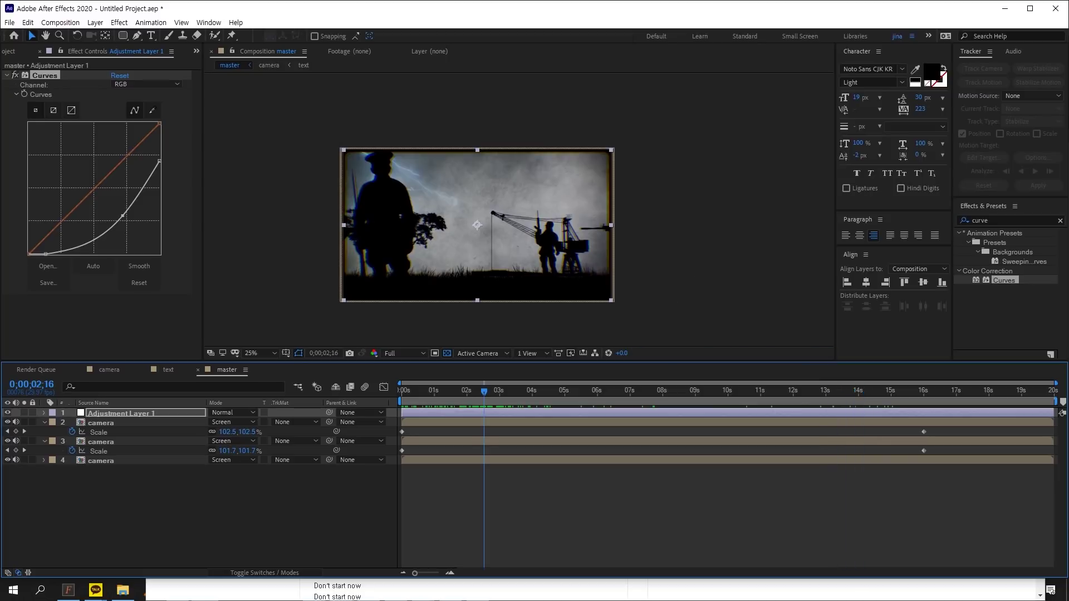
Step: Apply the CC Lens effect to the adjustment layer below Curves and turn off the composition's transparency grid
click(999, 221)
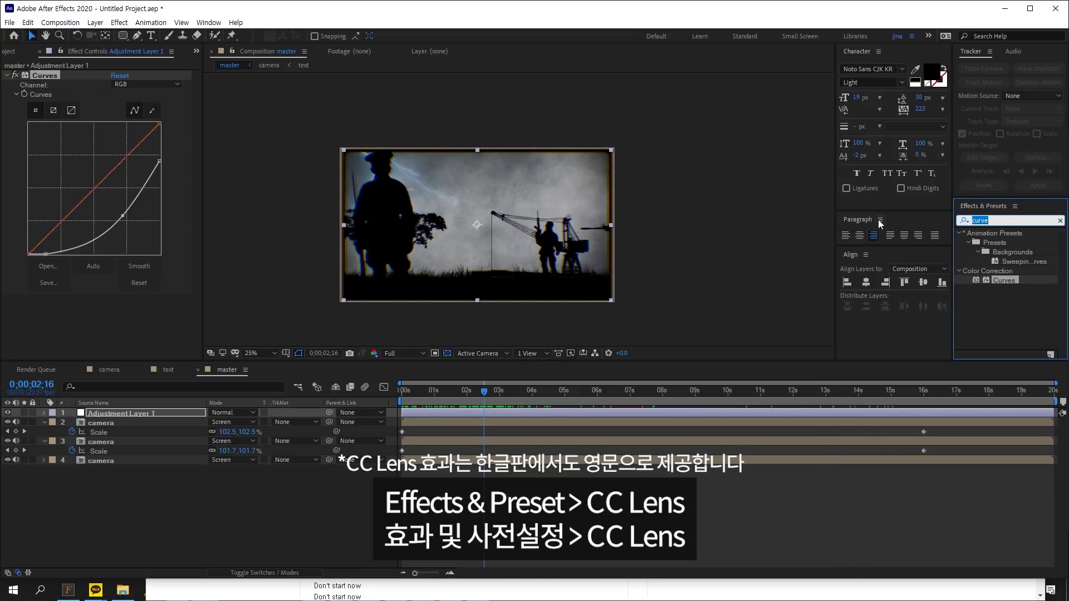
text(cc lne)
key(BackSpace)
text(en)
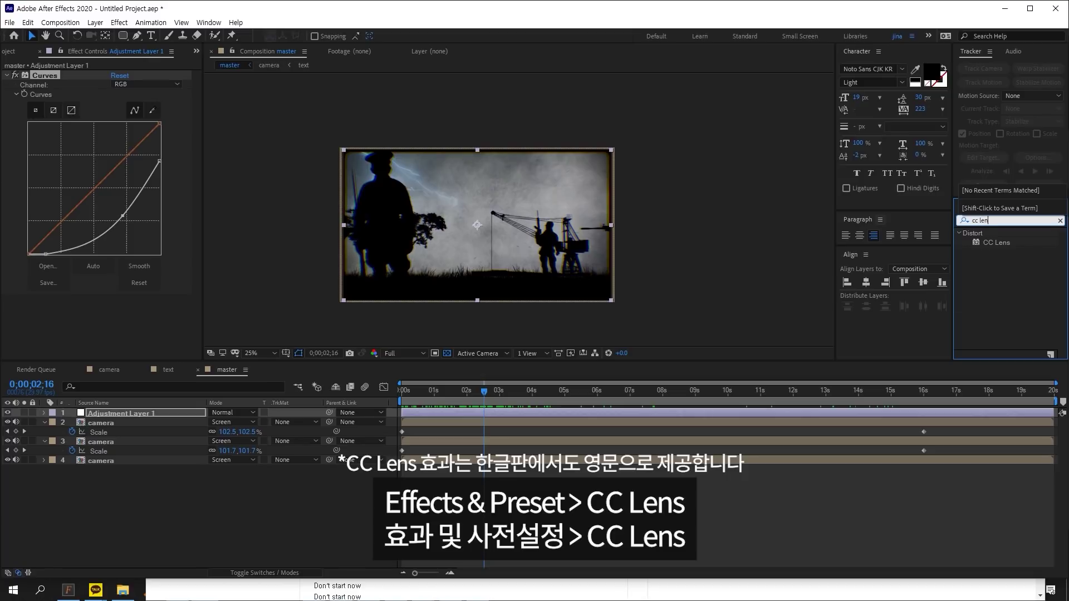
drag(996, 242, 41, 330)
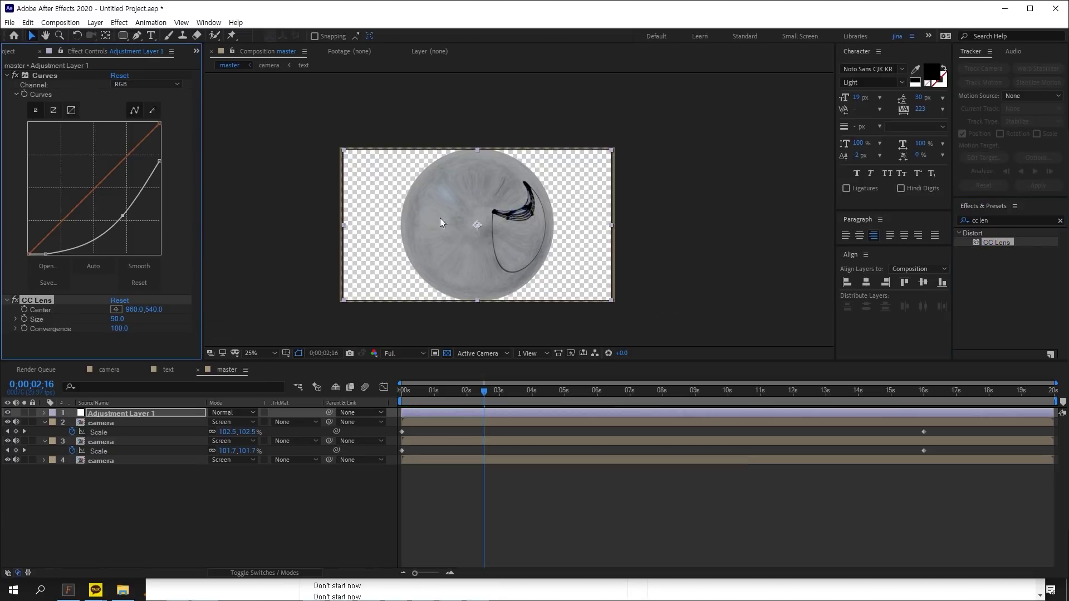
click(447, 353)
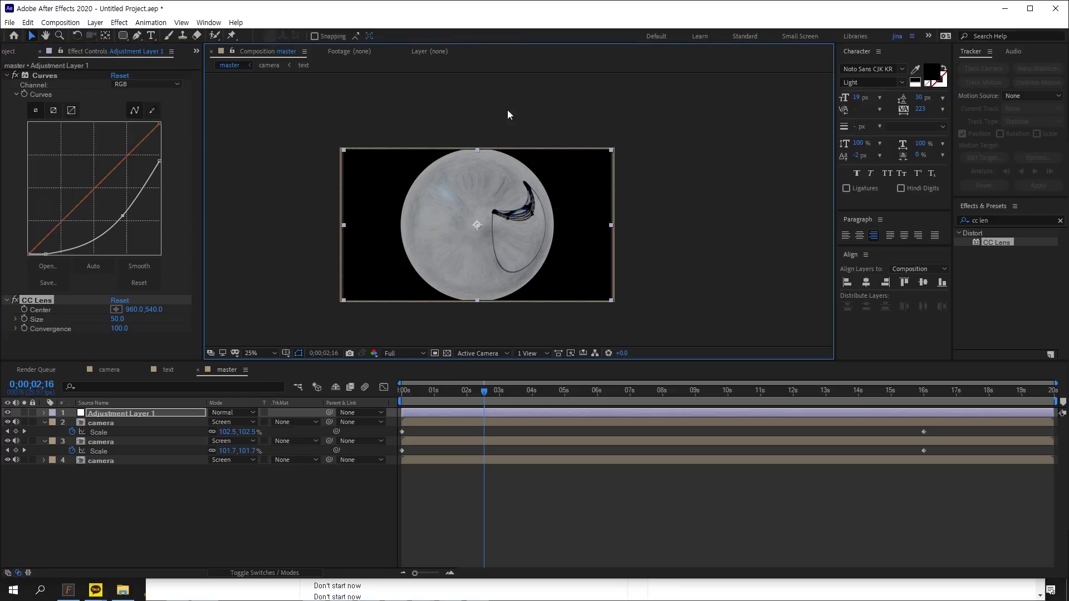
Step: Set the CC Lens Size to 360, try a negative Convergence, and put Convergence back to 100
click(118, 321)
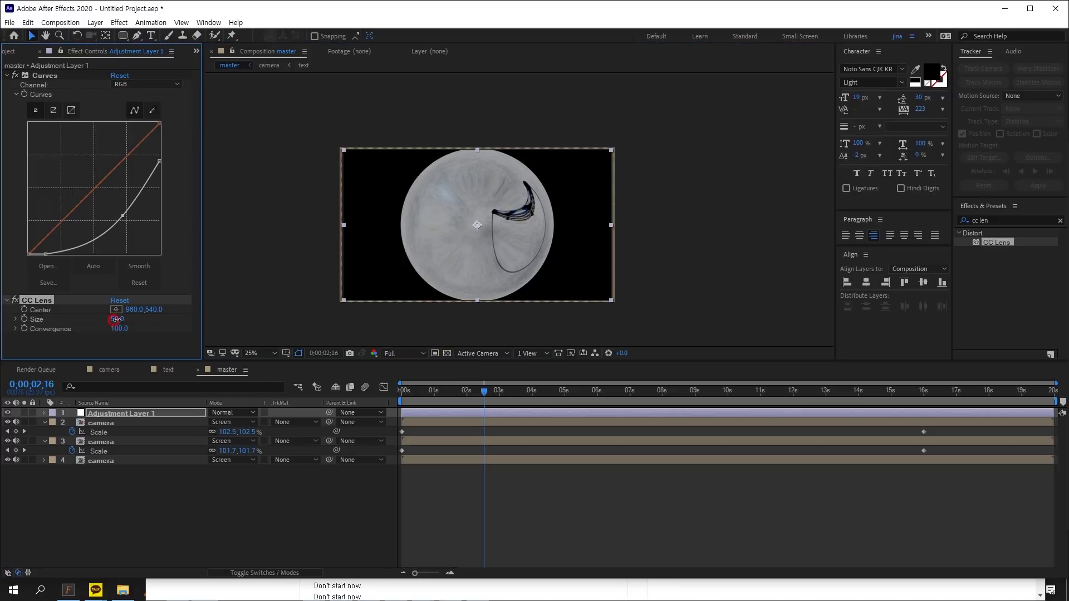
mouse_move(115, 321)
mouse_down()
mouse_move(214, 318)
mouse_move(82, 335)
mouse_move(2, 330)
mouse_move(124, 329)
mouse_up()
click(68, 330)
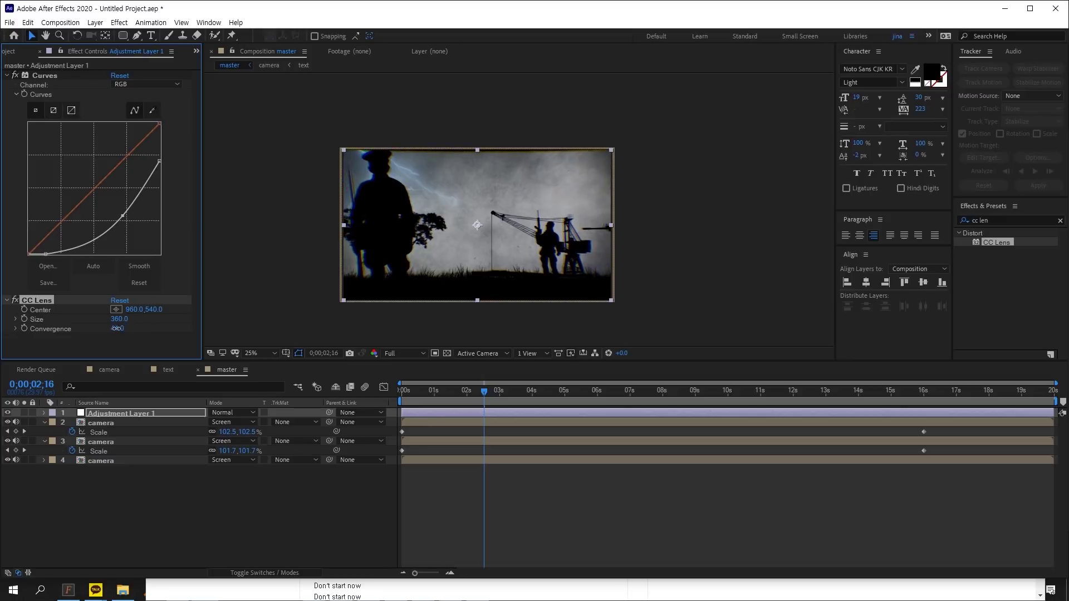
click(120, 329)
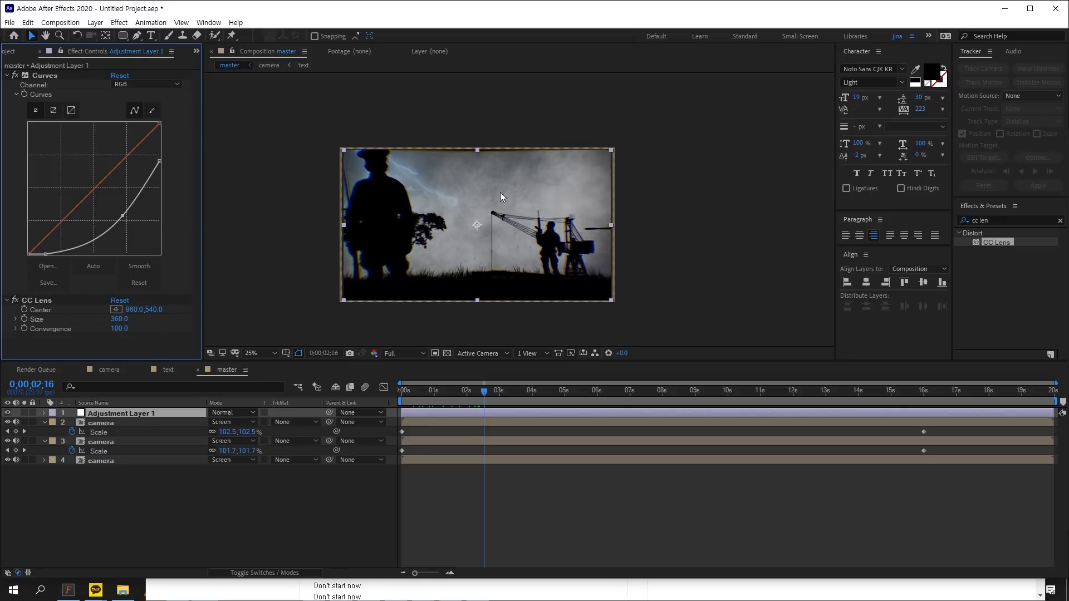
Step: Examine the lens distortion at 50% magnification, looking at how the picture stretches from the corners toward the centre
scroll(442, 167, up, 2)
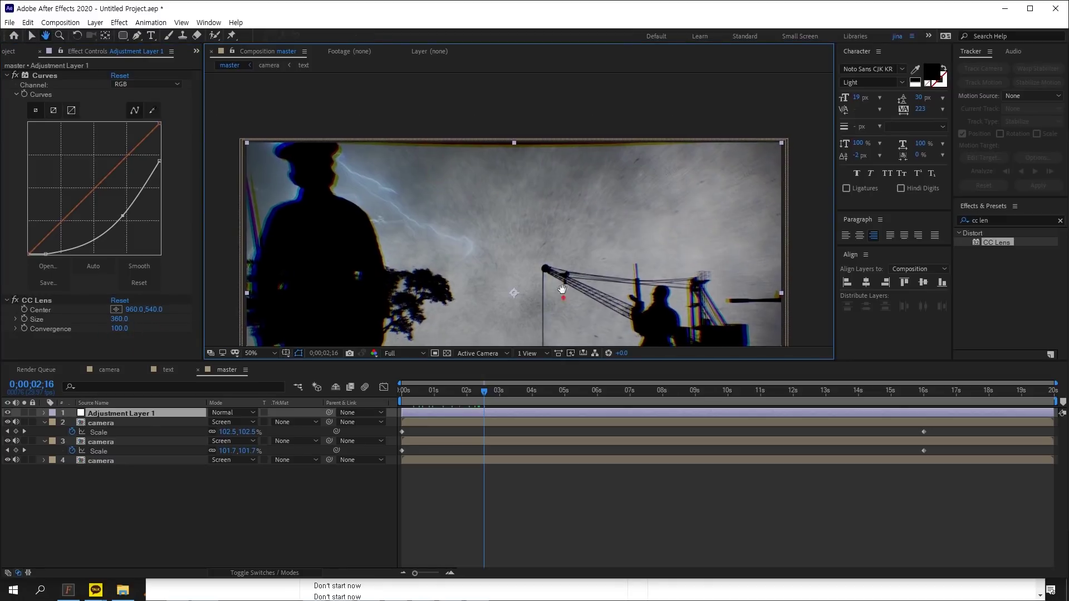
drag(573, 245, 558, 187)
drag(723, 105, 612, 183)
drag(780, 110, 616, 213)
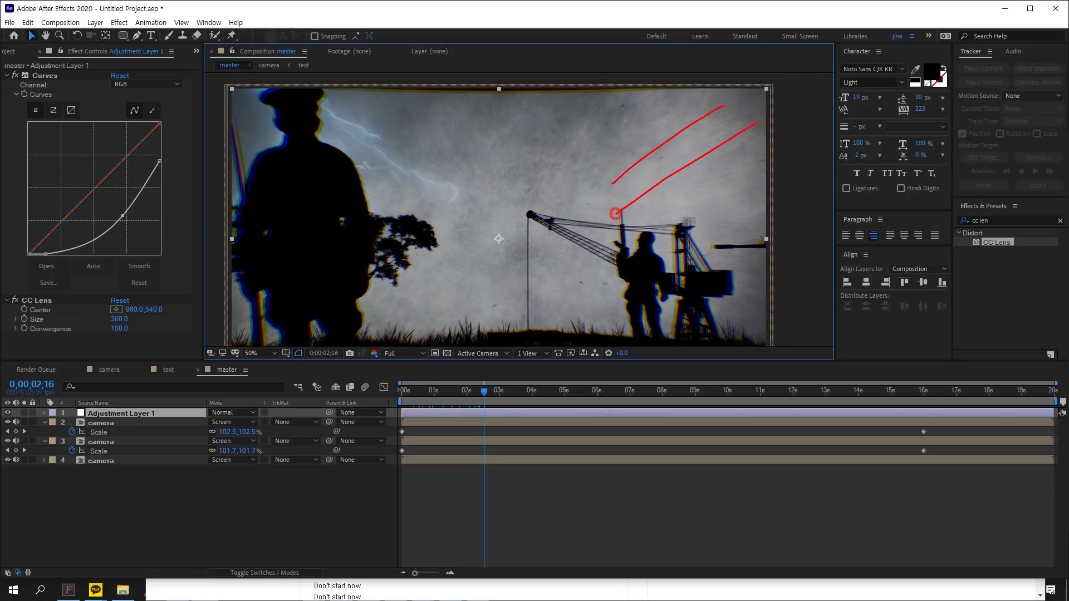
drag(306, 99, 442, 178)
drag(252, 162, 448, 234)
drag(294, 266, 423, 300)
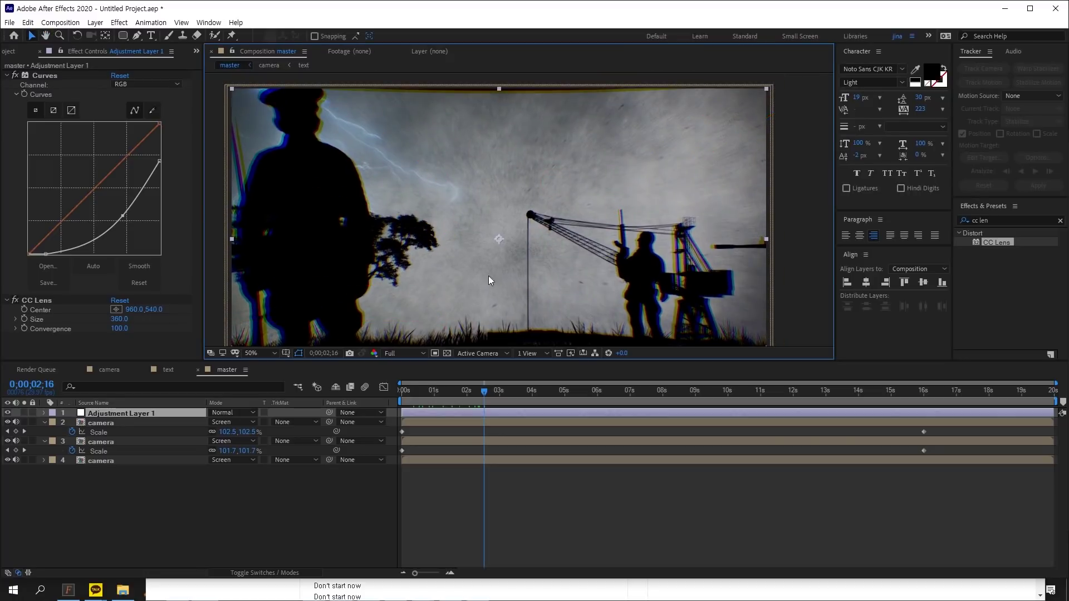
key(h)
drag(484, 266, 496, 234)
Step: Animate the CC Lens Convergence from 100 at 0;00;00;00 to -77 at 0;00;16;00
drag(485, 394, 387, 394)
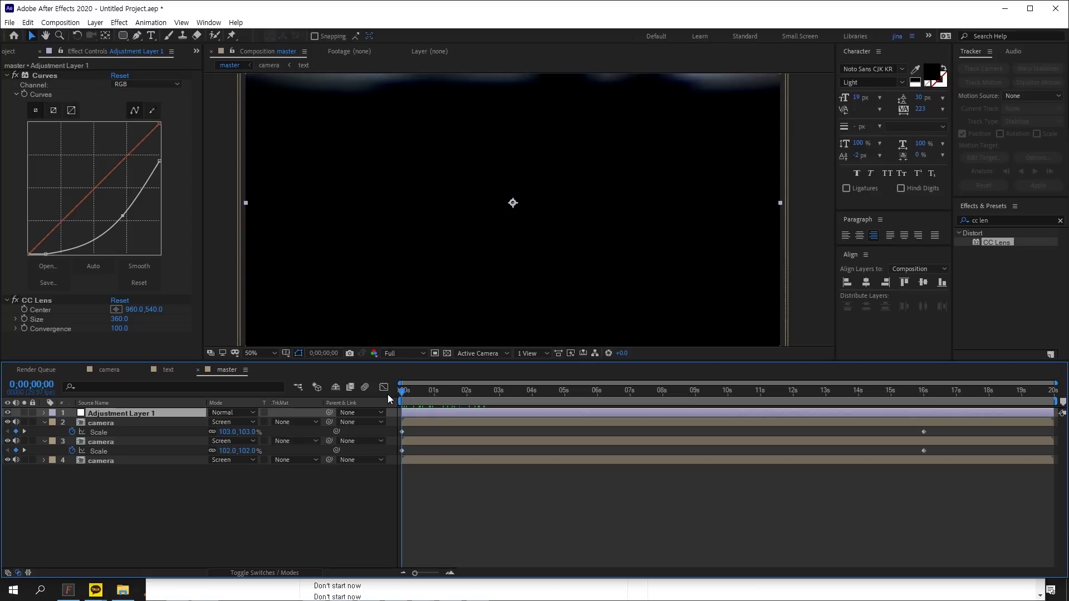
click(26, 329)
drag(409, 392, 924, 399)
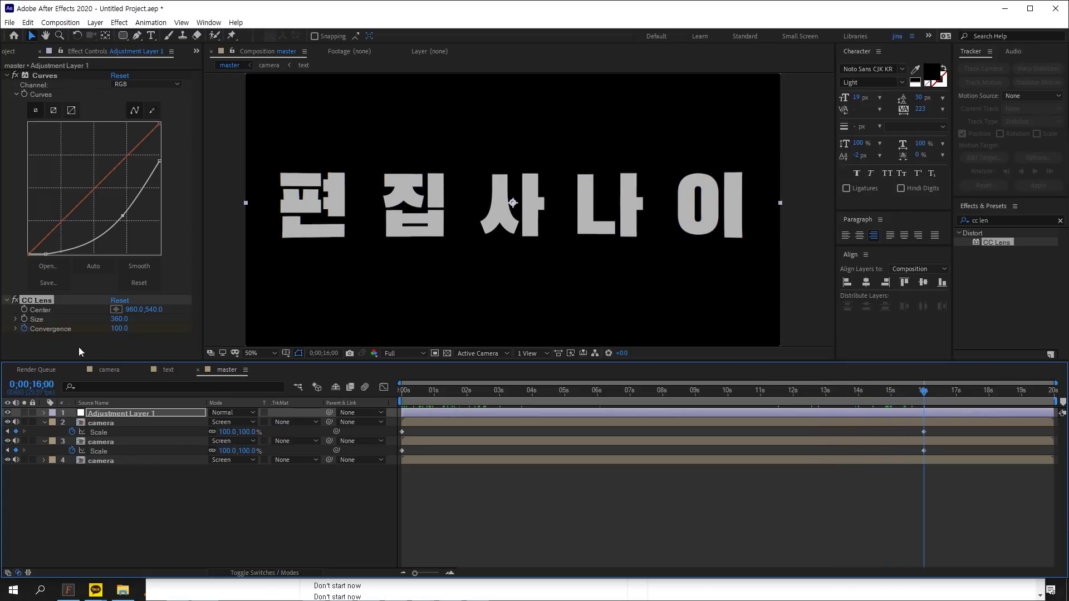
drag(119, 329, 34, 329)
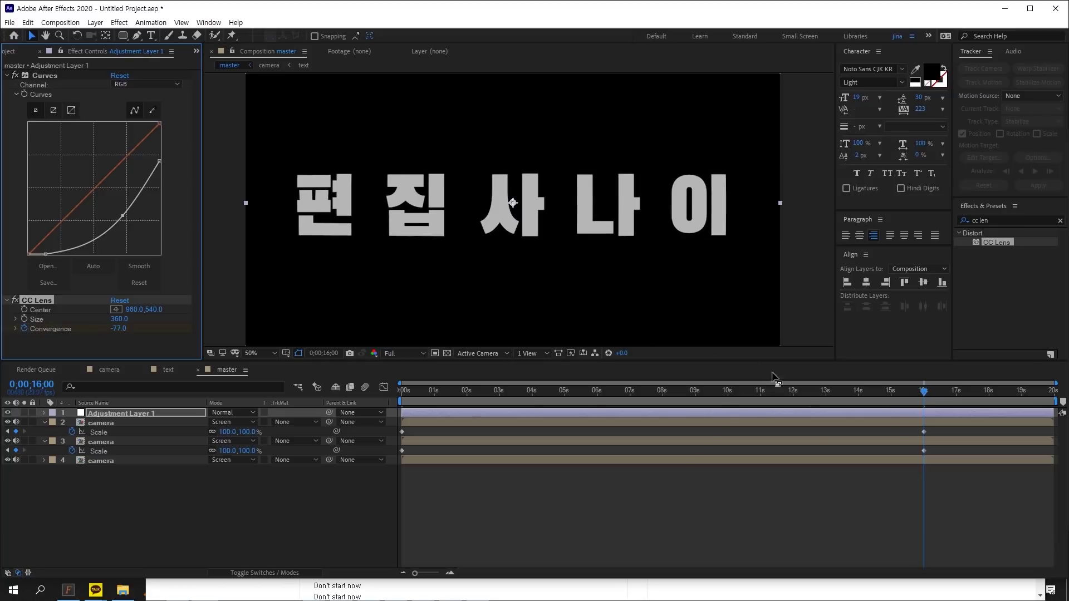
Step: Play the master composition from the start to check the animated lens distortion, stopping at 0;00;15;18
key(Home)
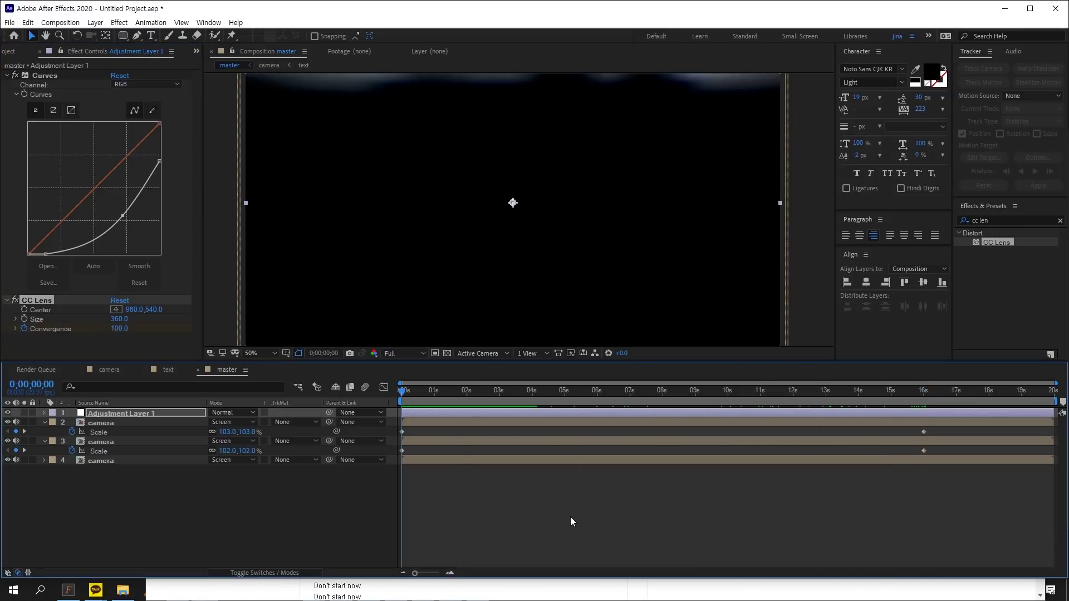
key(space)
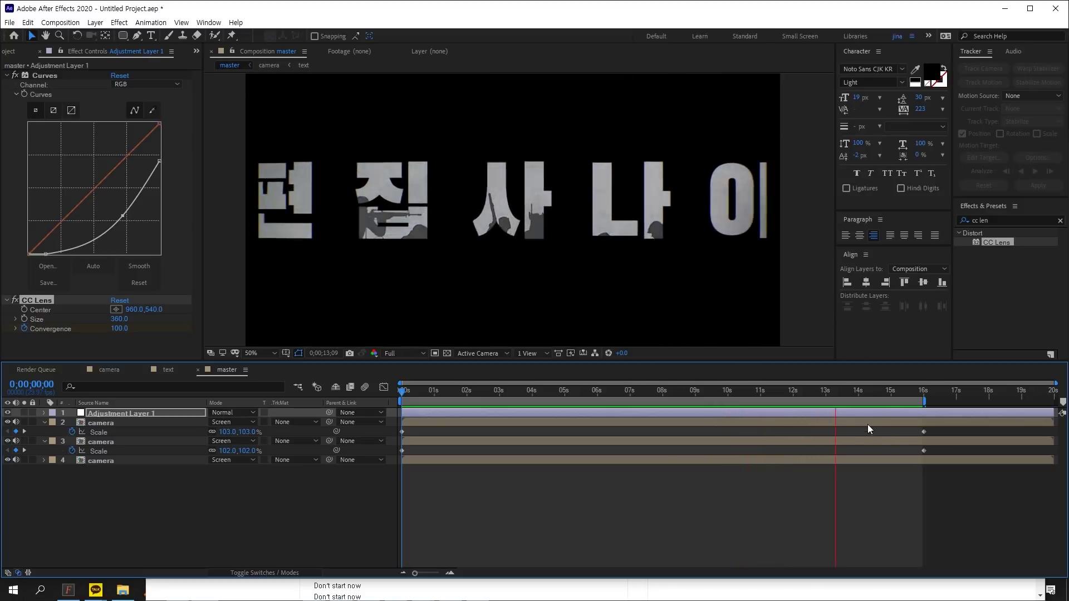
click(910, 396)
Step: Open the camera composition and change its viewer layout from two views to 1 View
click(106, 368)
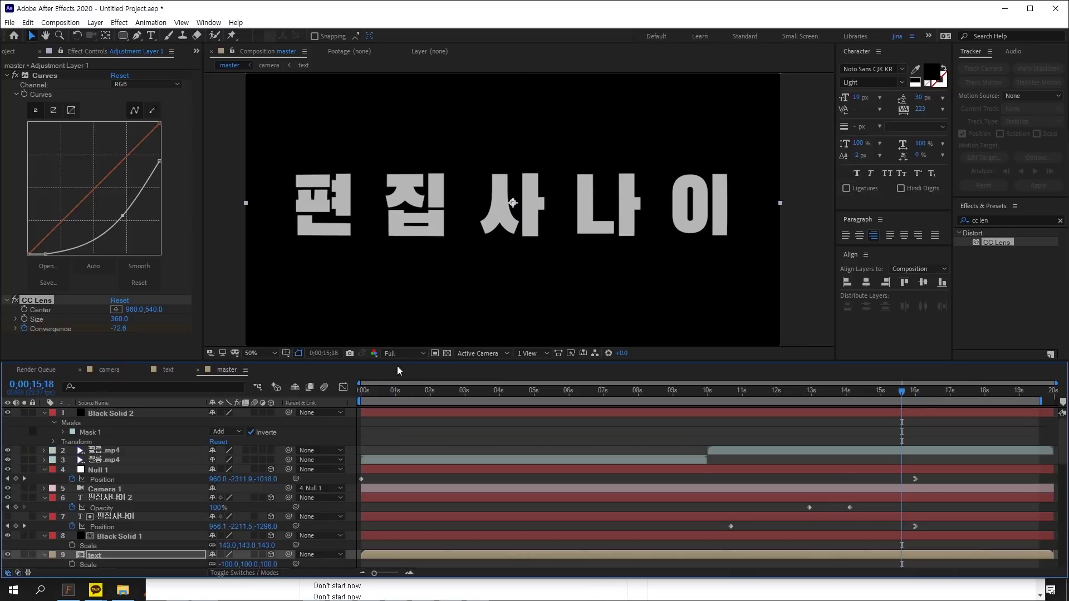
click(537, 358)
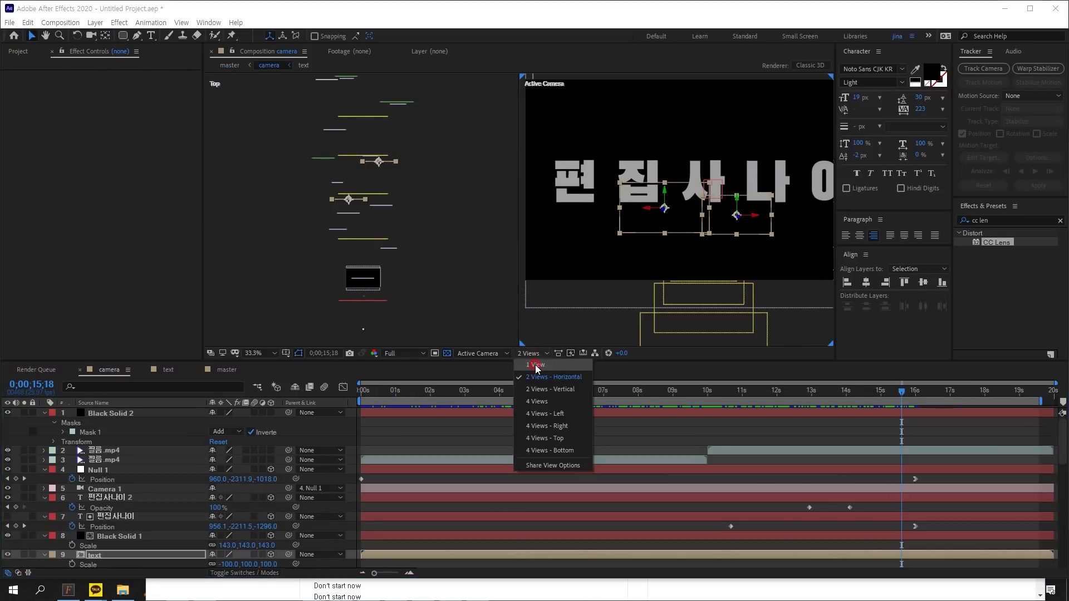
click(548, 373)
Step: Duplicate the 번개.mp4 lightning layer and stagger the copies to start at about 5.5 s and 8.7 s
scroll(523, 529, down, 8)
drag(476, 535, 706, 537)
key(ctrl+d)
Step: Scrub the camera composition to 0;00;15;03, return to the master composition and check the title up to 0;00;16;00
drag(655, 406, 884, 406)
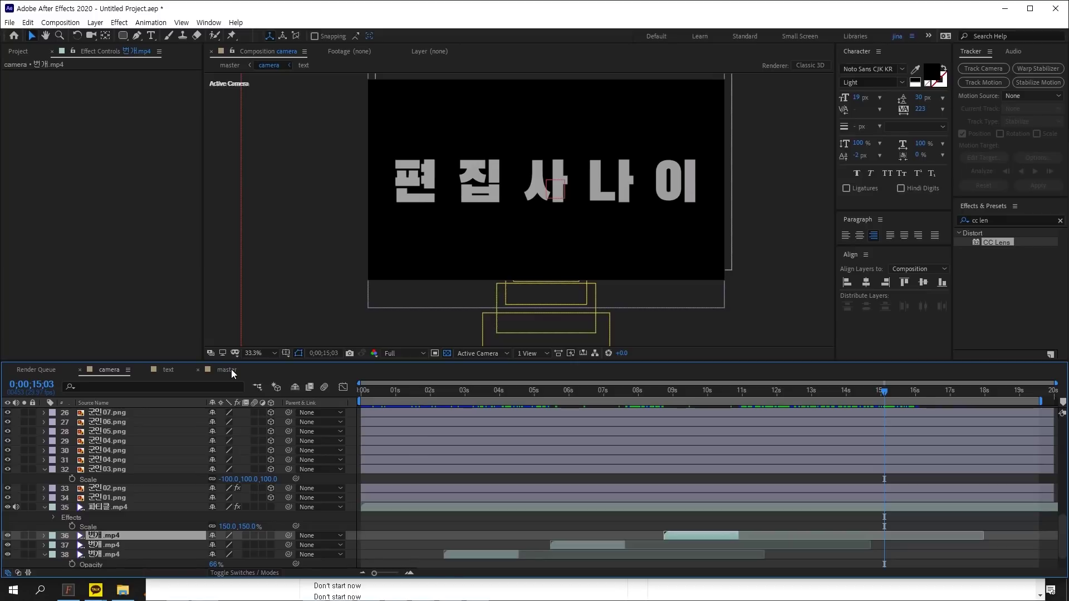
click(232, 369)
drag(866, 389, 919, 390)
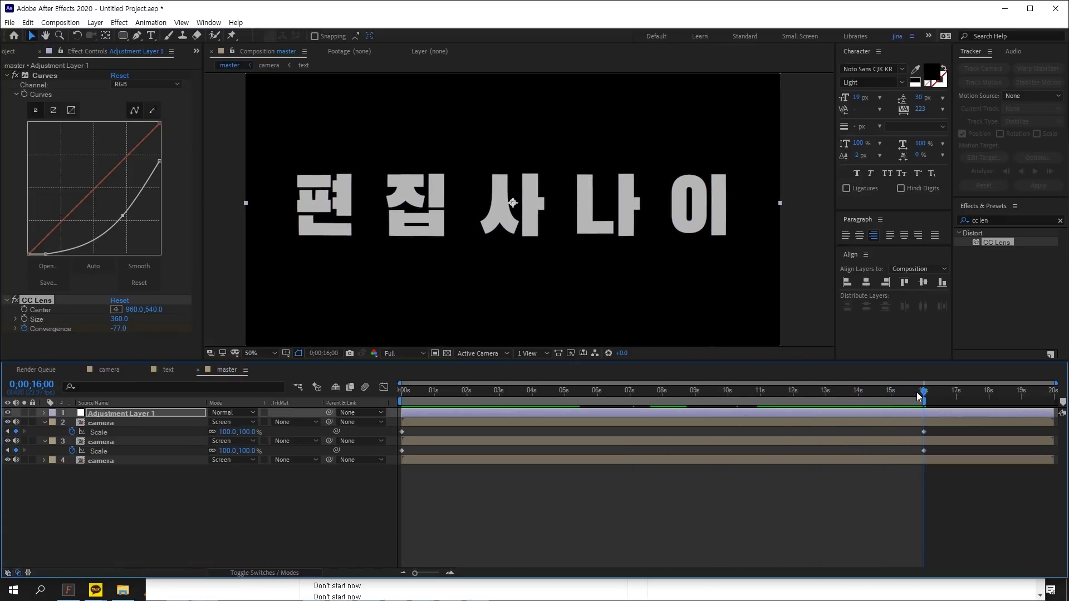